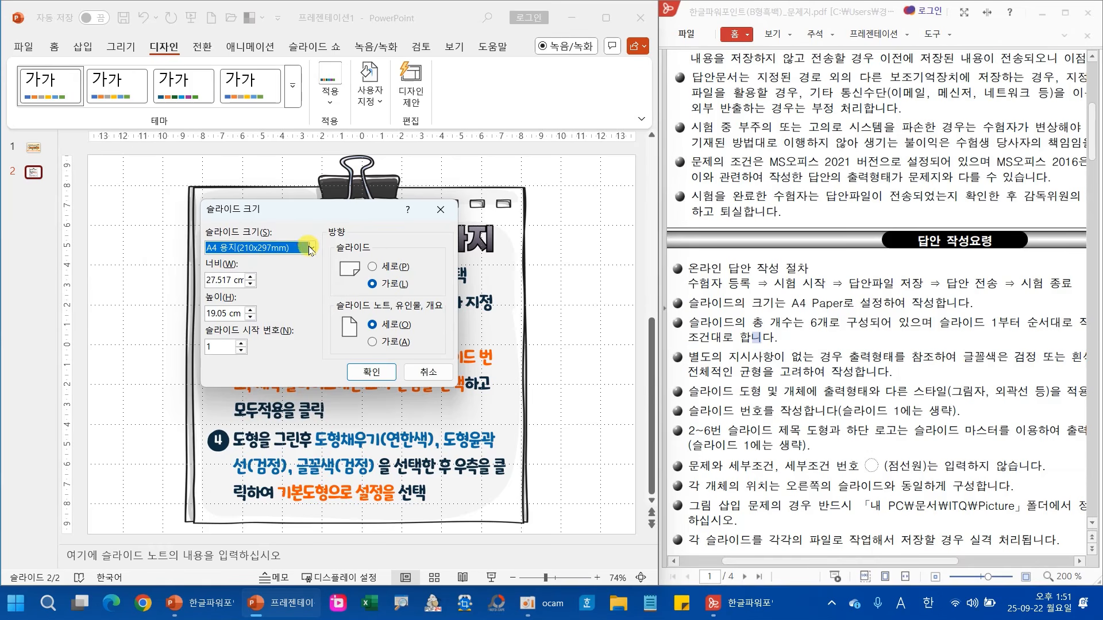
Set the slide size to A4 paper (210x297mm) in landscape orientation.
left_click(309, 248)
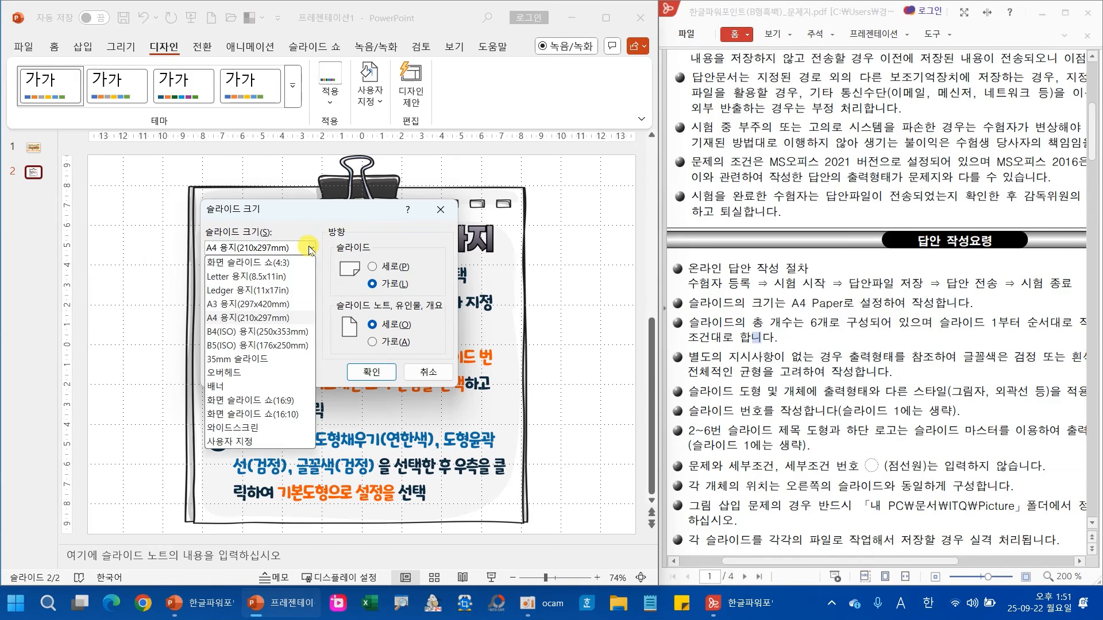
left_click(247, 318)
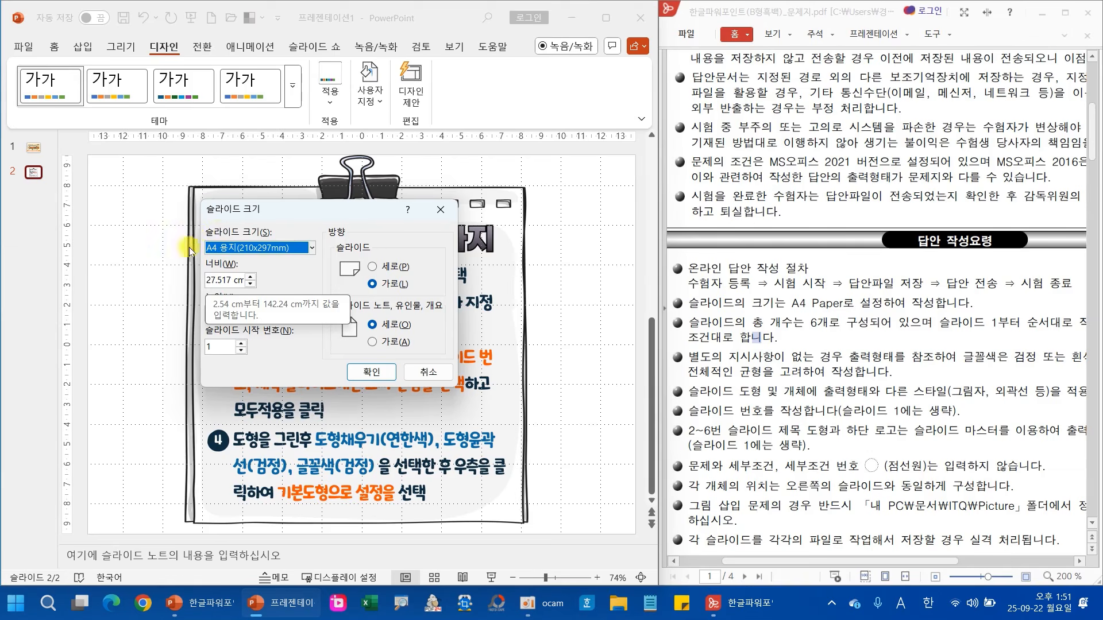
left_click(372, 372)
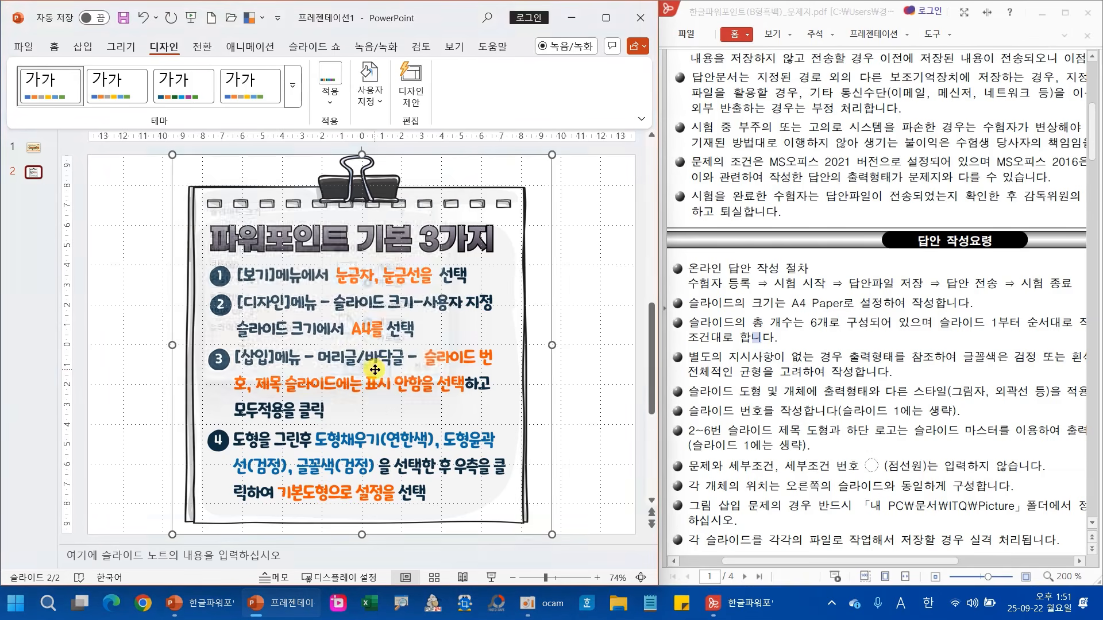
left_click(376, 370)
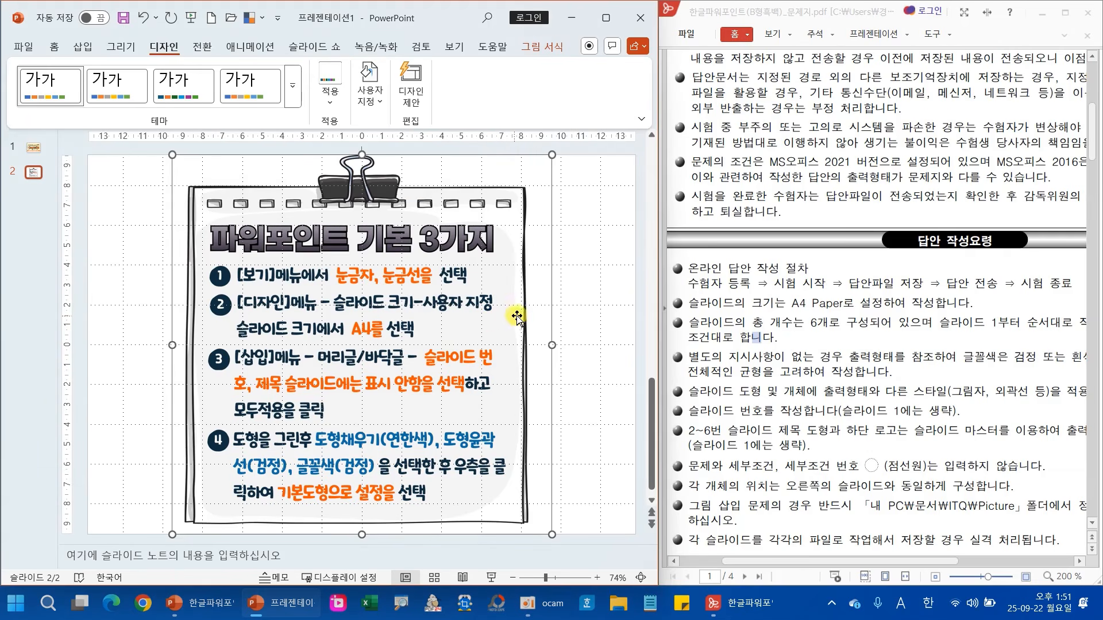
left_click(568, 299)
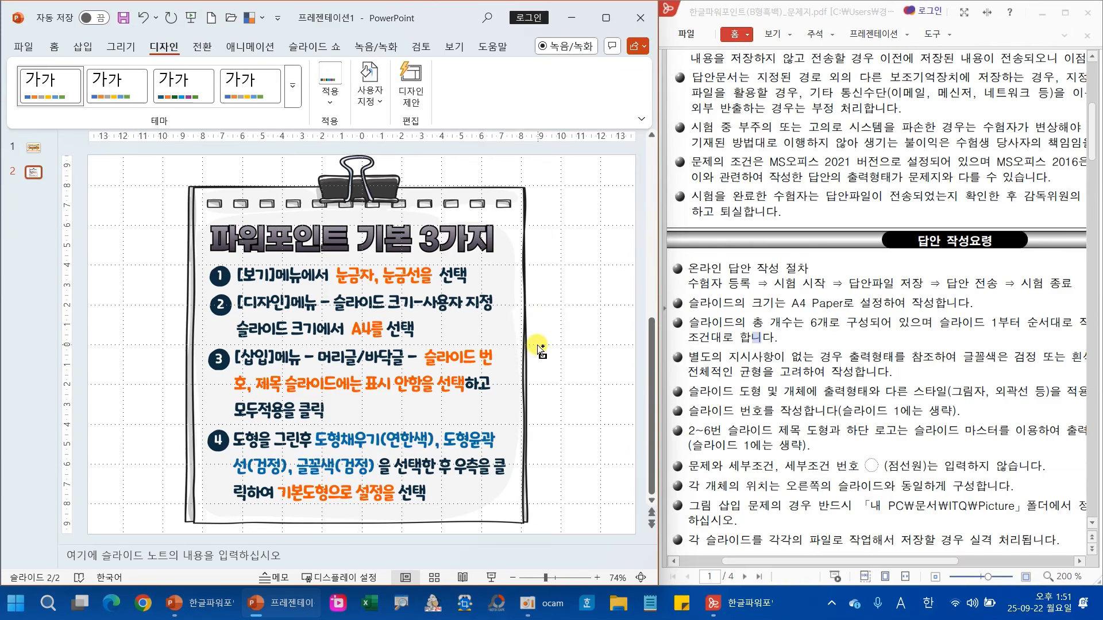
left_click_drag(422, 363, 497, 365)
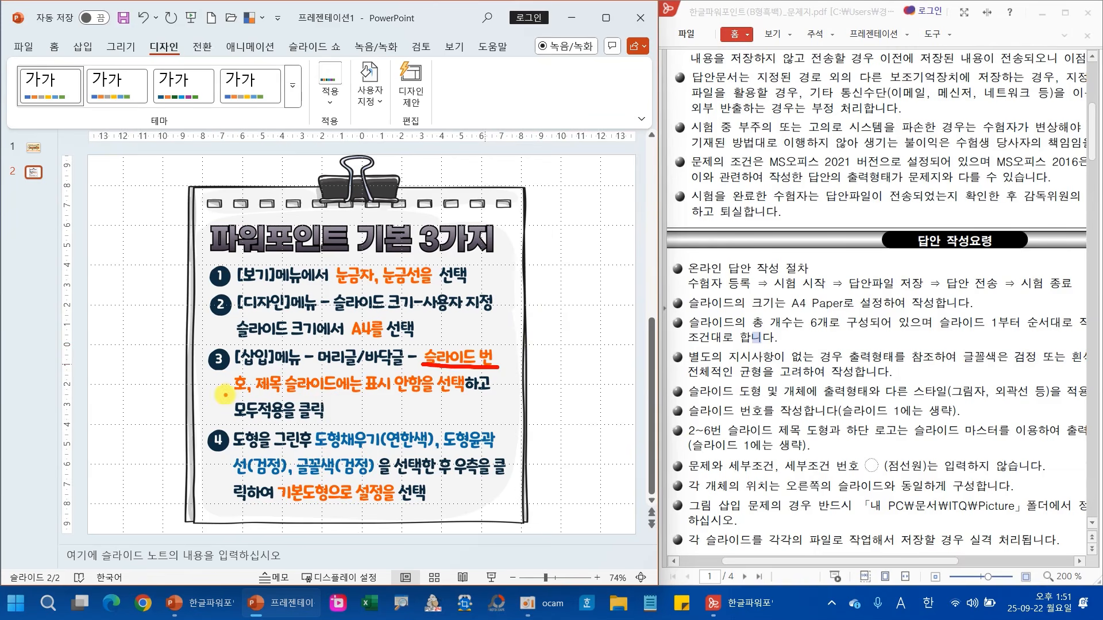
left_click_drag(217, 394, 258, 396)
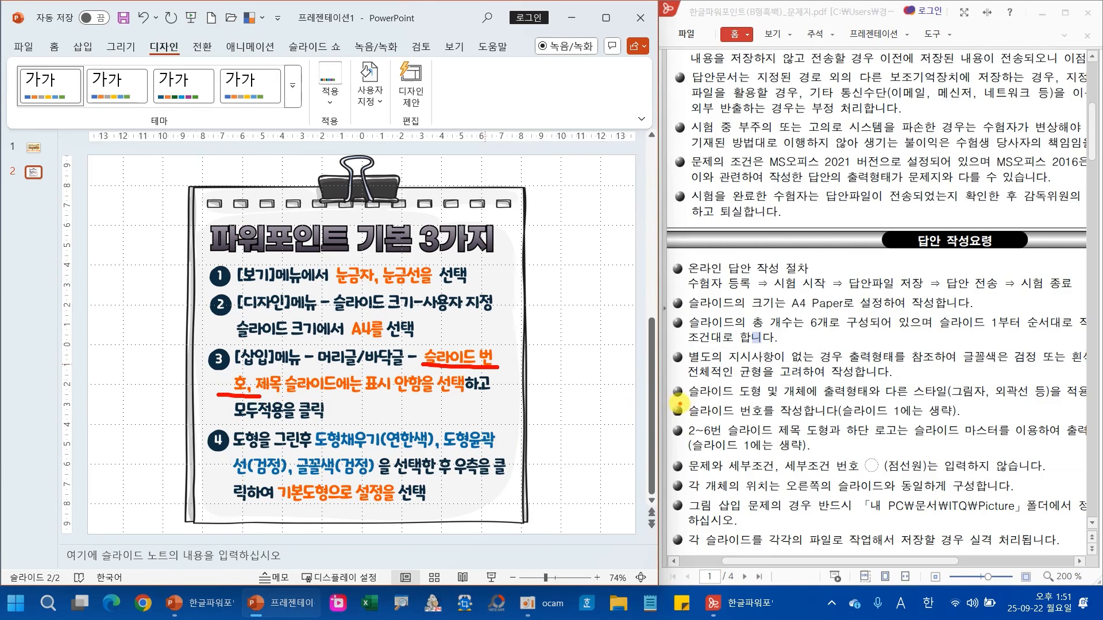
mouse_move(679, 405)
left_mouse_down()
mouse_move(983, 422)
mouse_move(1023, 379)
left_mouse_up()
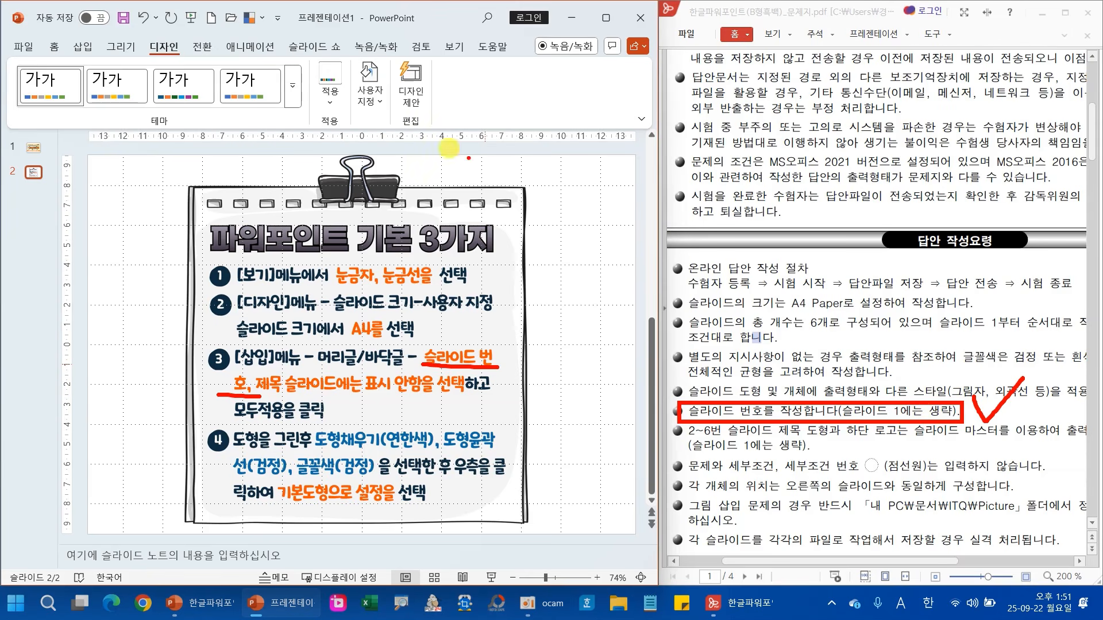
mouse_move(379, 101)
left_mouse_down()
mouse_move(362, 150)
mouse_move(466, 129)
left_mouse_up()
left_click_drag(519, 99, 501, 134)
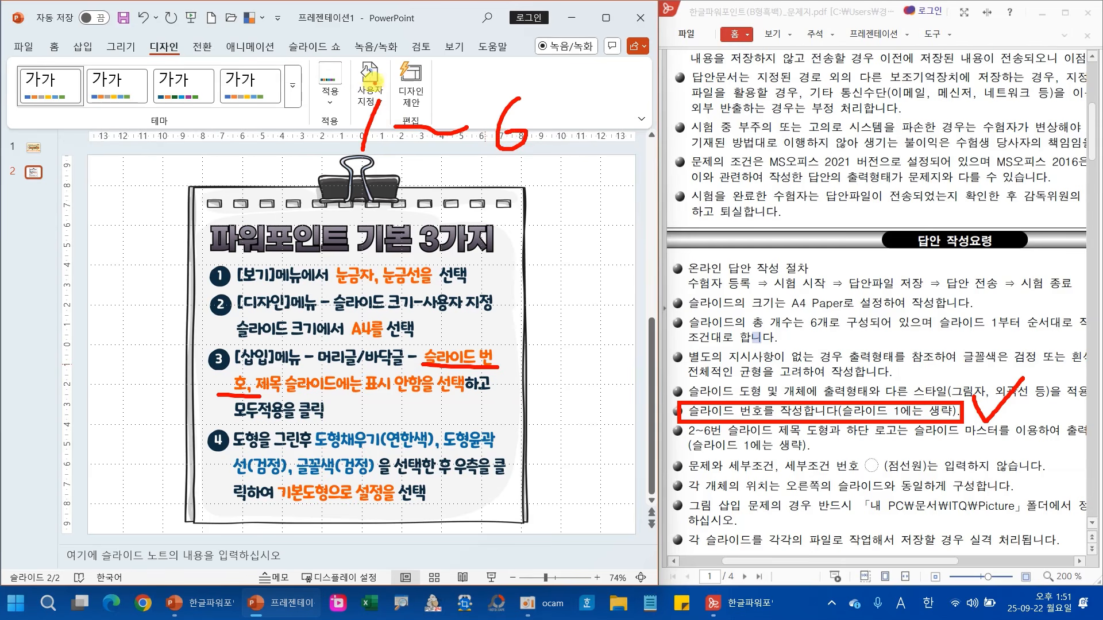
left_click_drag(360, 82, 407, 57)
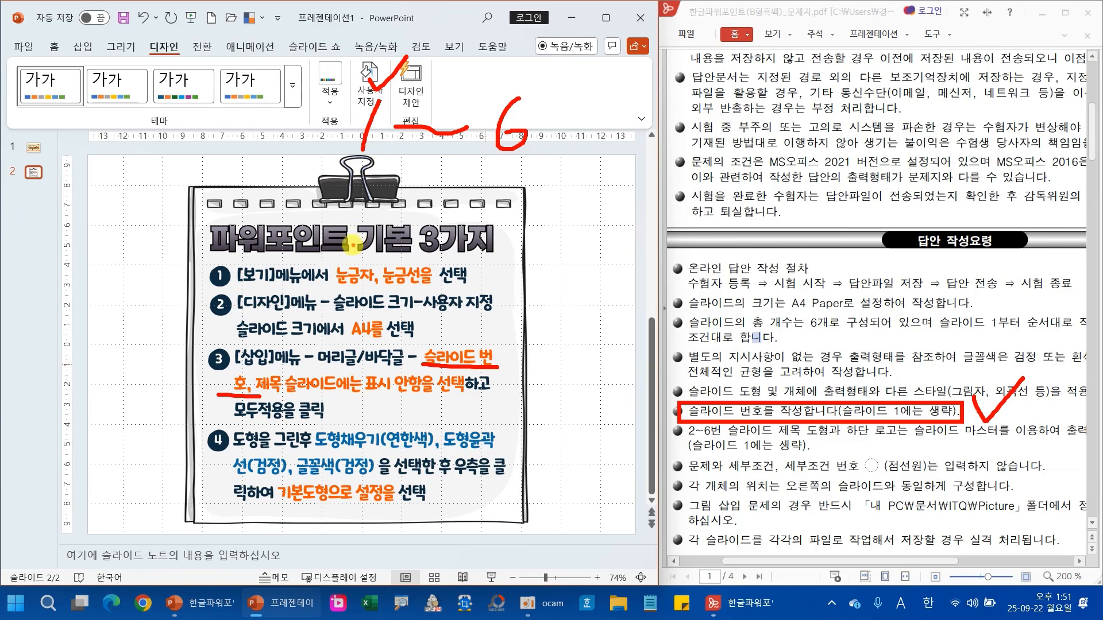
key("Escape")
Turn on slide numbers for all slides, excluding the title slide.
left_click(95, 51)
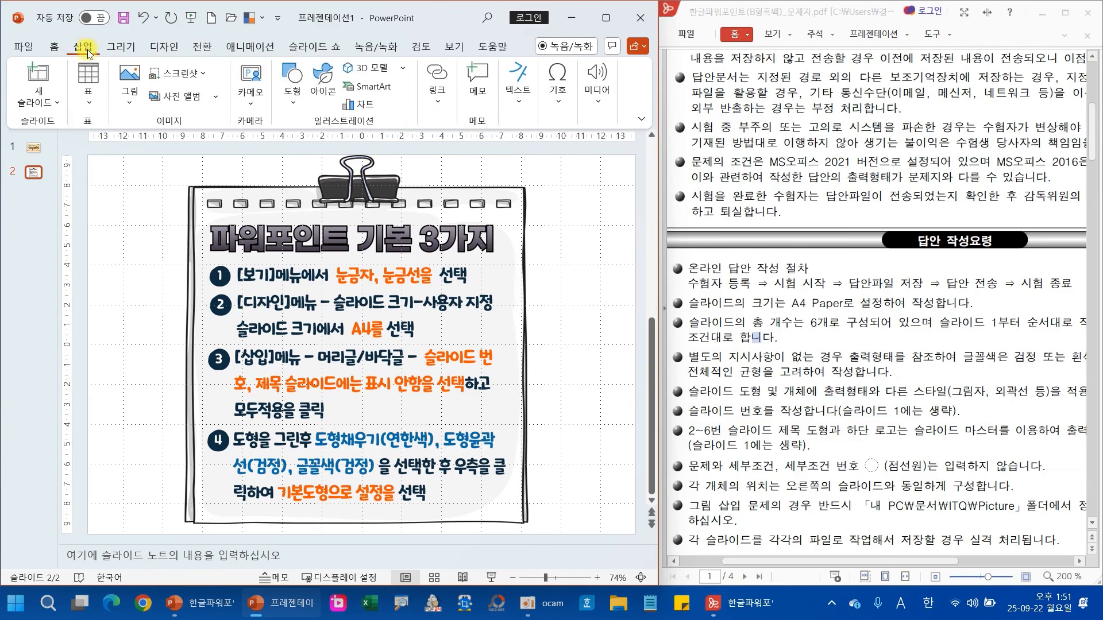
left_click(518, 92)
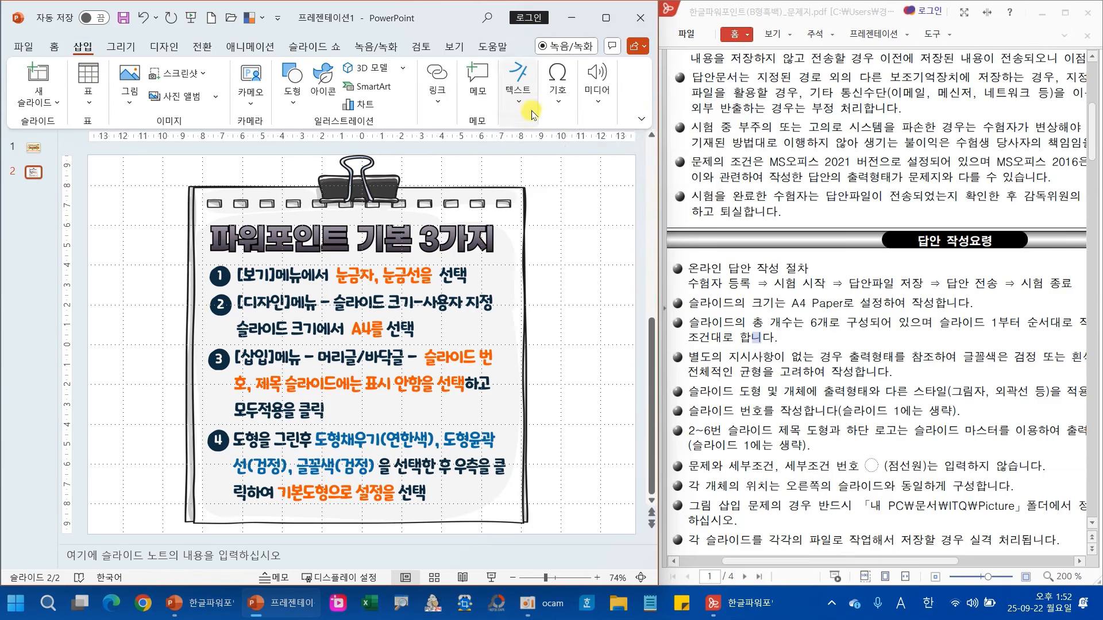
left_click(529, 109)
left_click(549, 155)
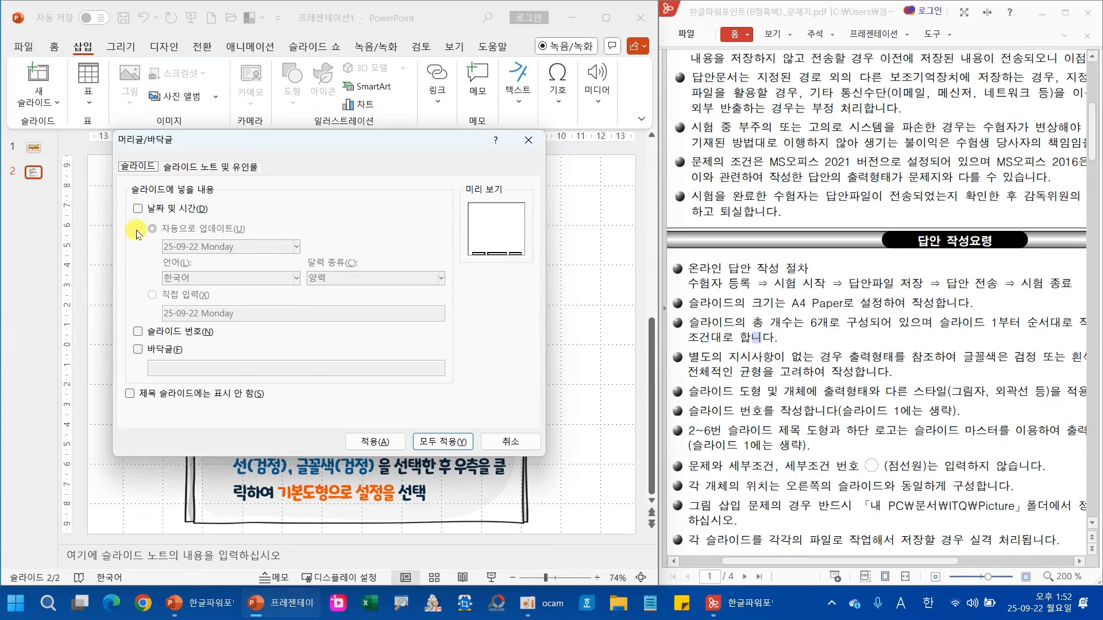
left_click(138, 333)
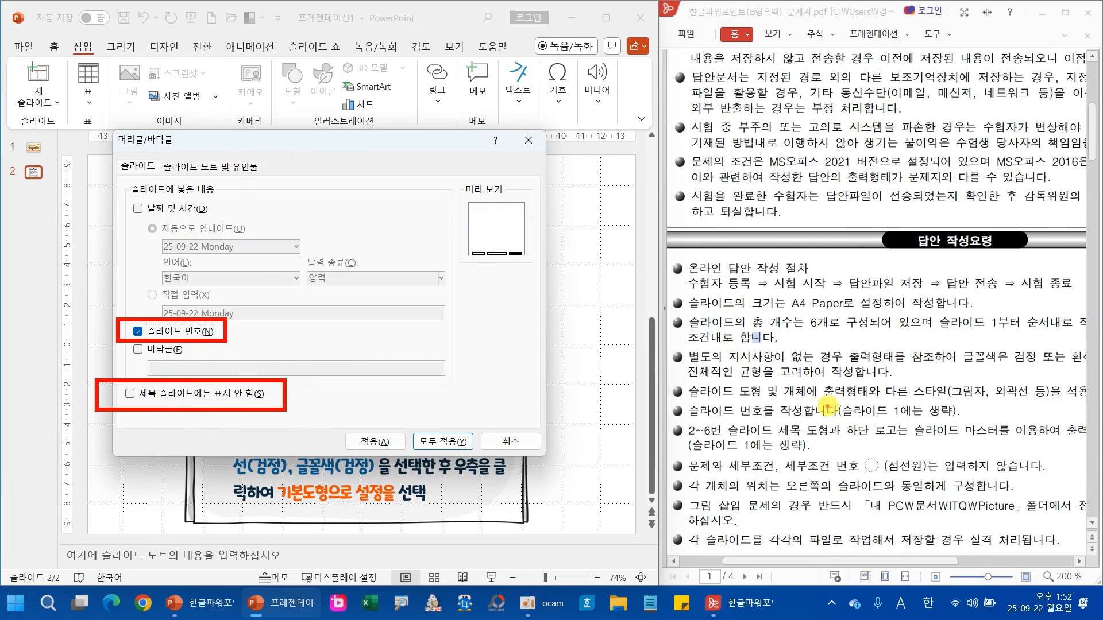
left_click_drag(825, 399, 965, 423)
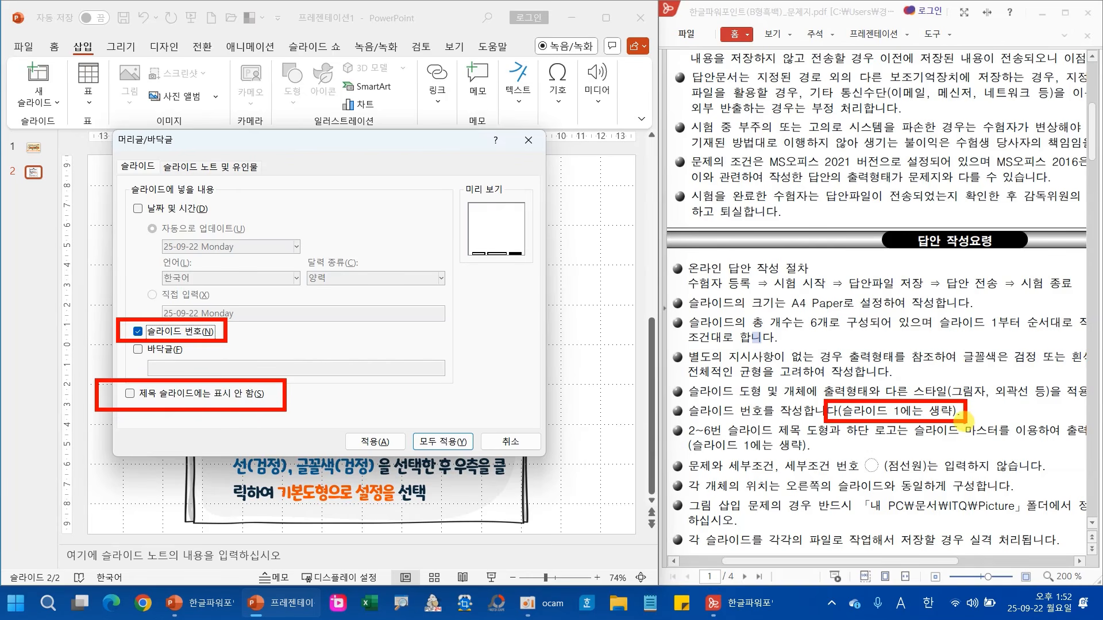
key("Escape")
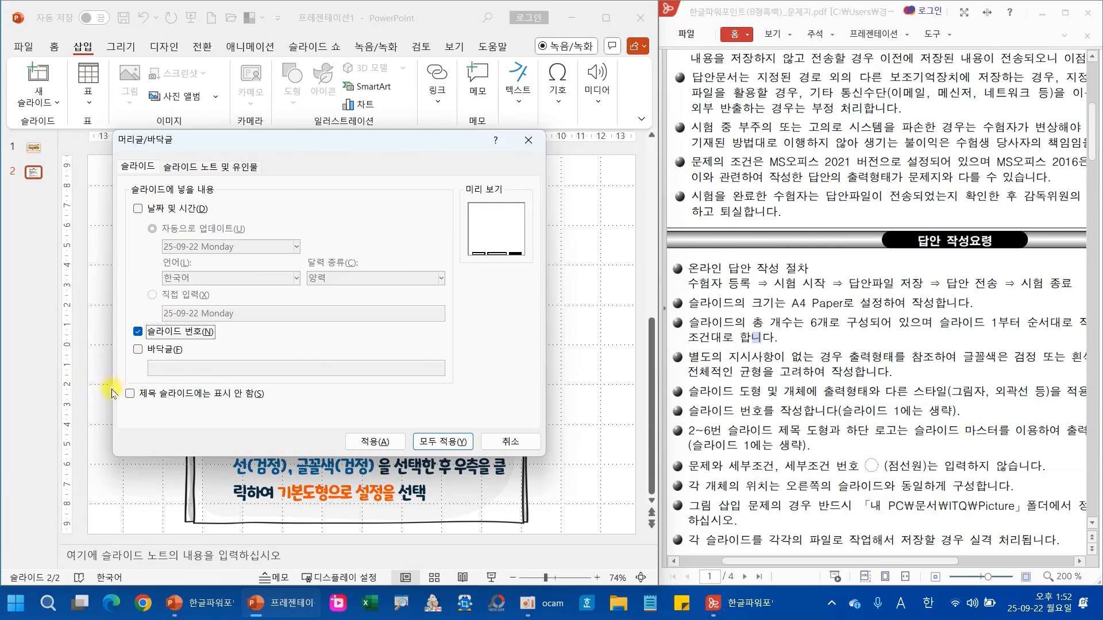
left_click(130, 393)
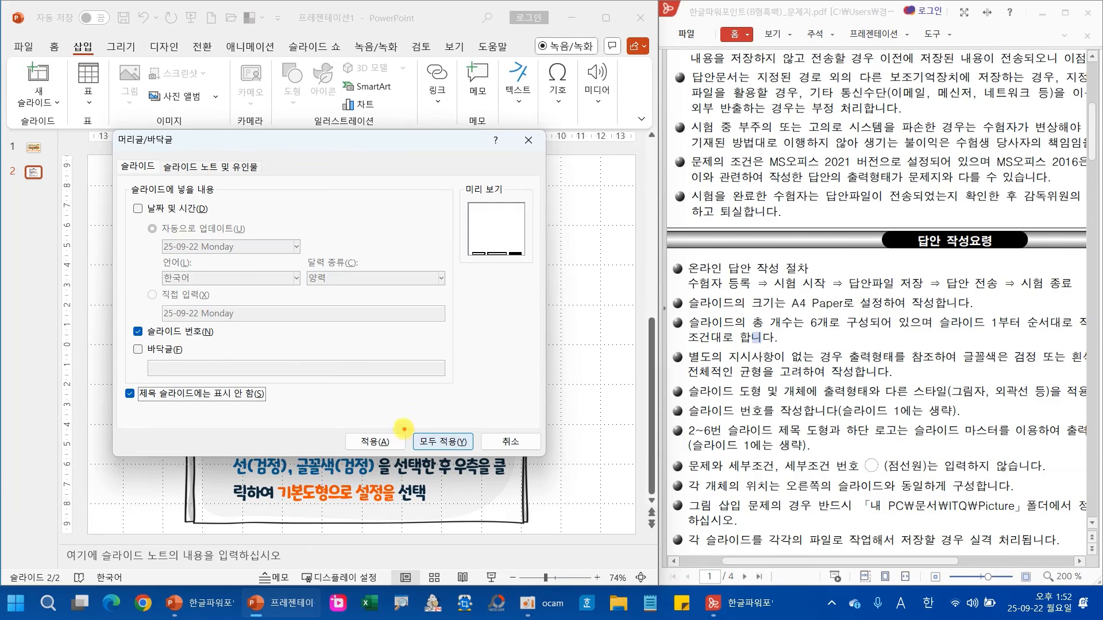
left_click_drag(404, 428, 477, 456)
left_click(446, 444)
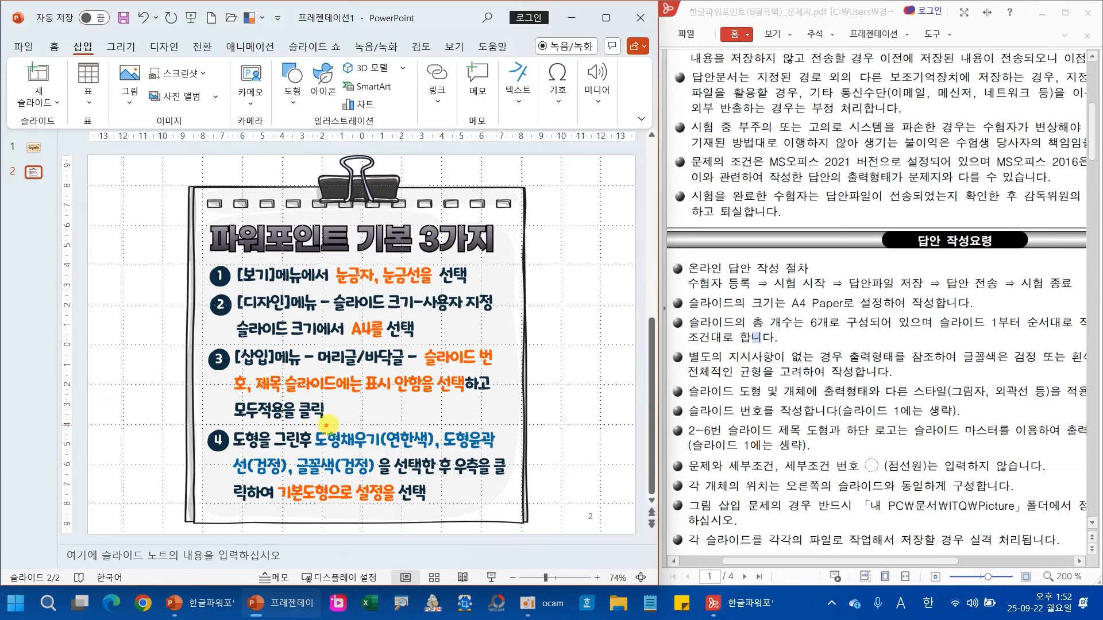
Draw a small rounded rectangle in the blank area beside the clipboard picture on slide 2.
mouse_move(197, 423)
left_mouse_down()
mouse_move(135, 445)
mouse_move(164, 414)
mouse_move(153, 464)
mouse_move(190, 426)
left_mouse_up()
left_click(53, 46)
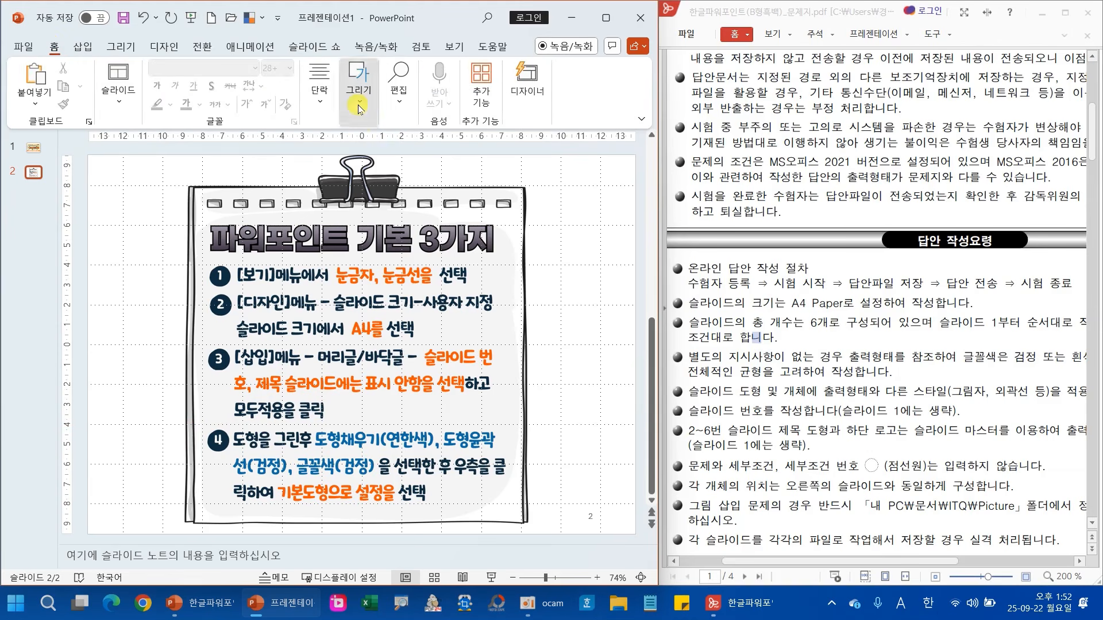
left_click(358, 80)
left_click(357, 158)
left_click_drag(538, 271, 627, 328)
Shift the clipboard picture left on the slide and move the rounded rectangle up in the free space beside it.
left_click_drag(488, 357, 421, 344)
left_click(588, 325)
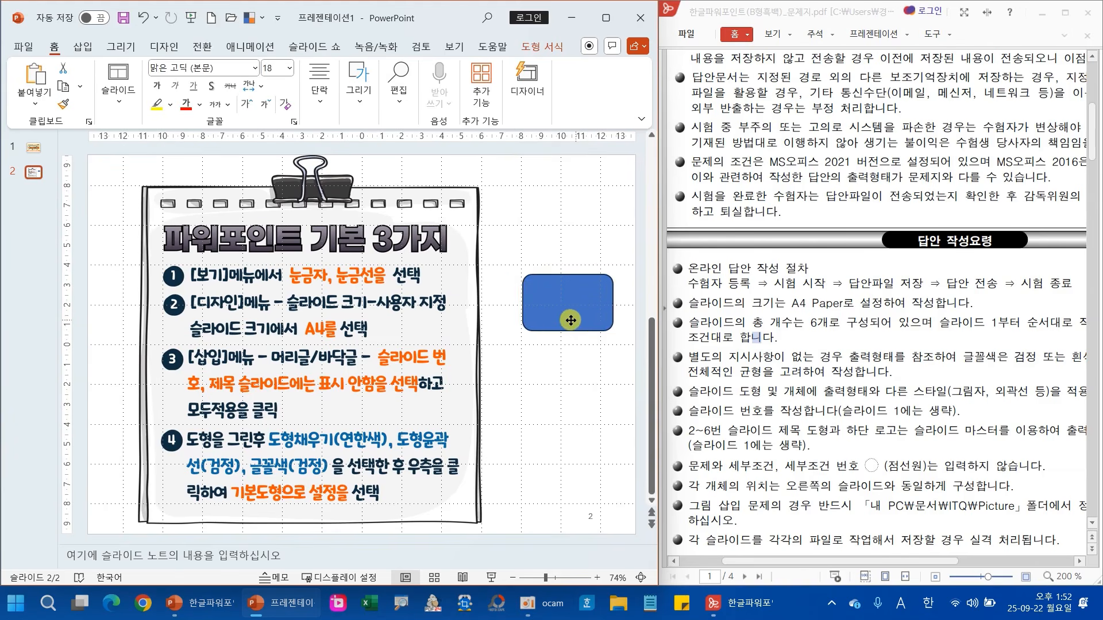
left_click_drag(566, 302, 577, 266)
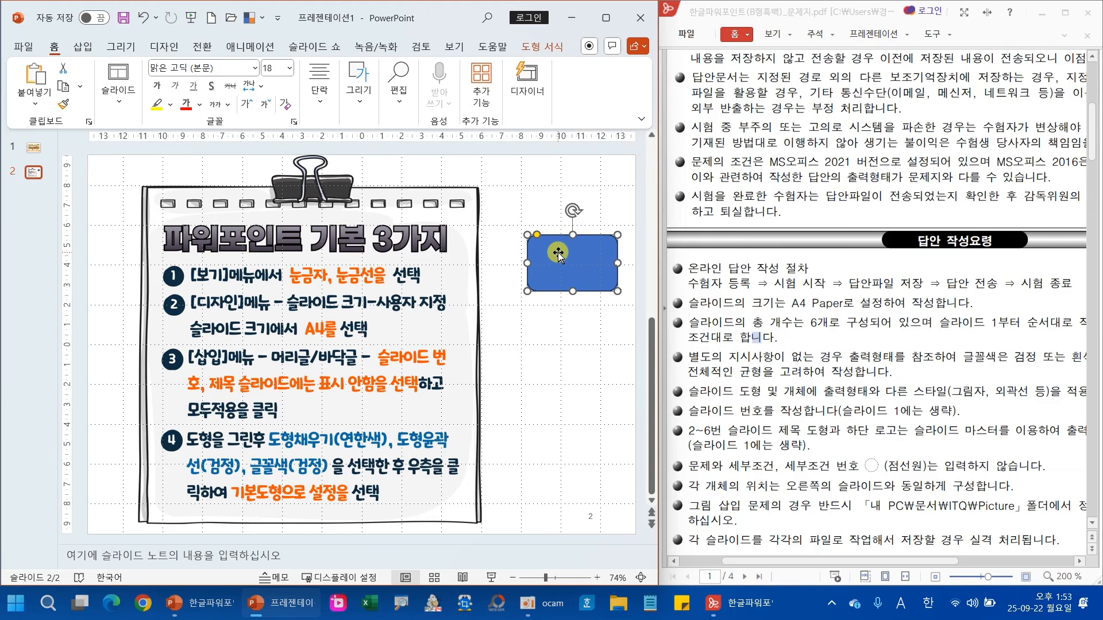
Change the presentation's theme colours to a set with a darker blue accent.
left_click(276, 19)
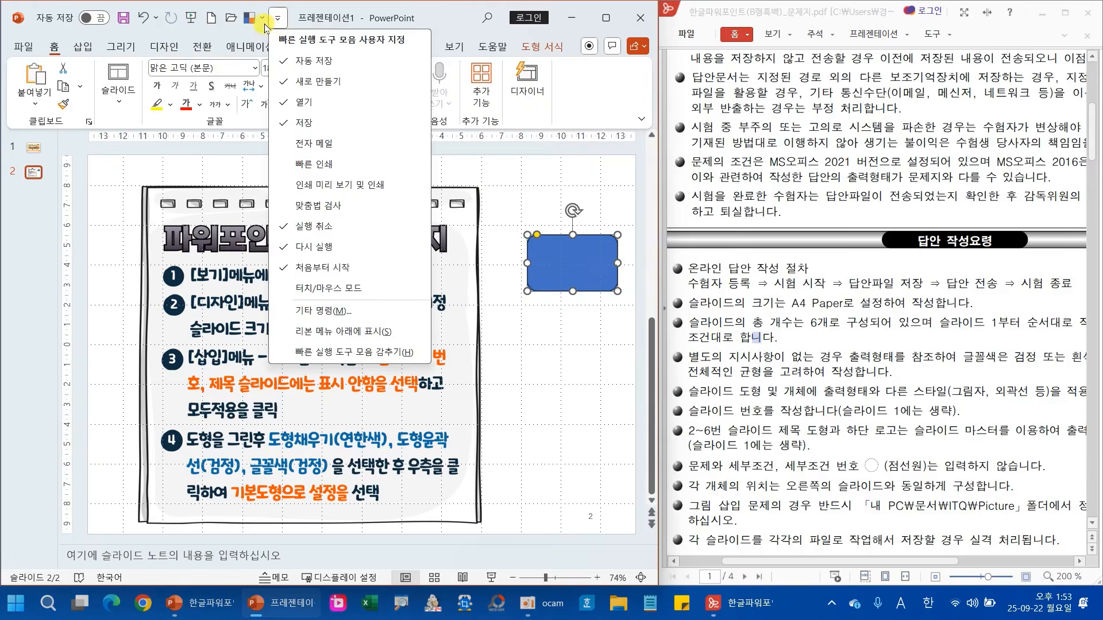
left_click(263, 20)
left_click(265, 55)
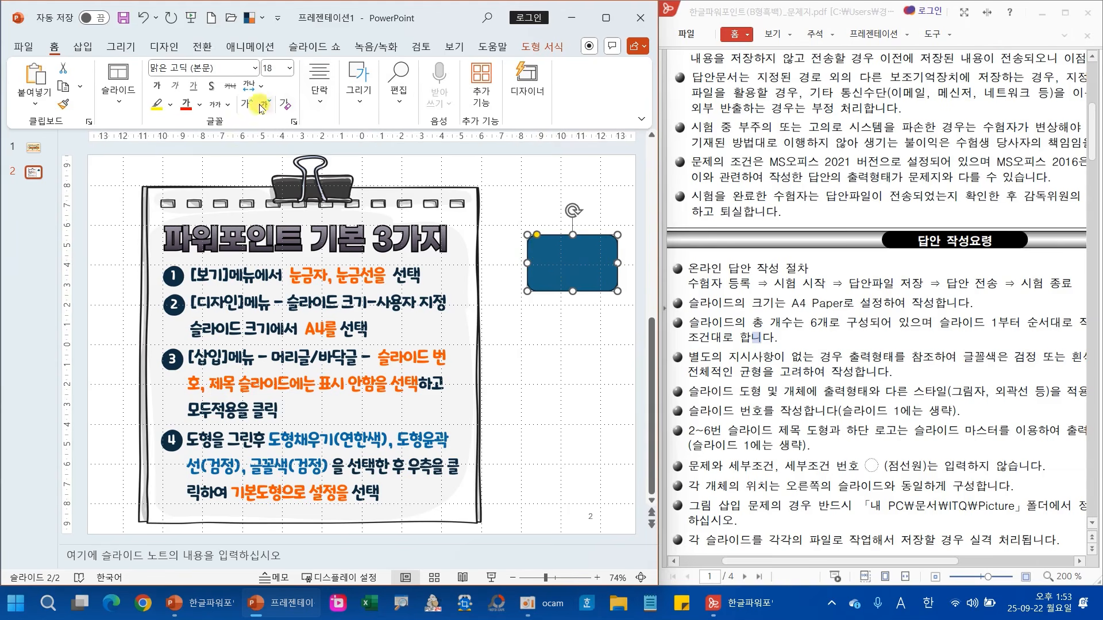
Apply the Office 2013 - 2022 theme to the presentation.
left_click(171, 54)
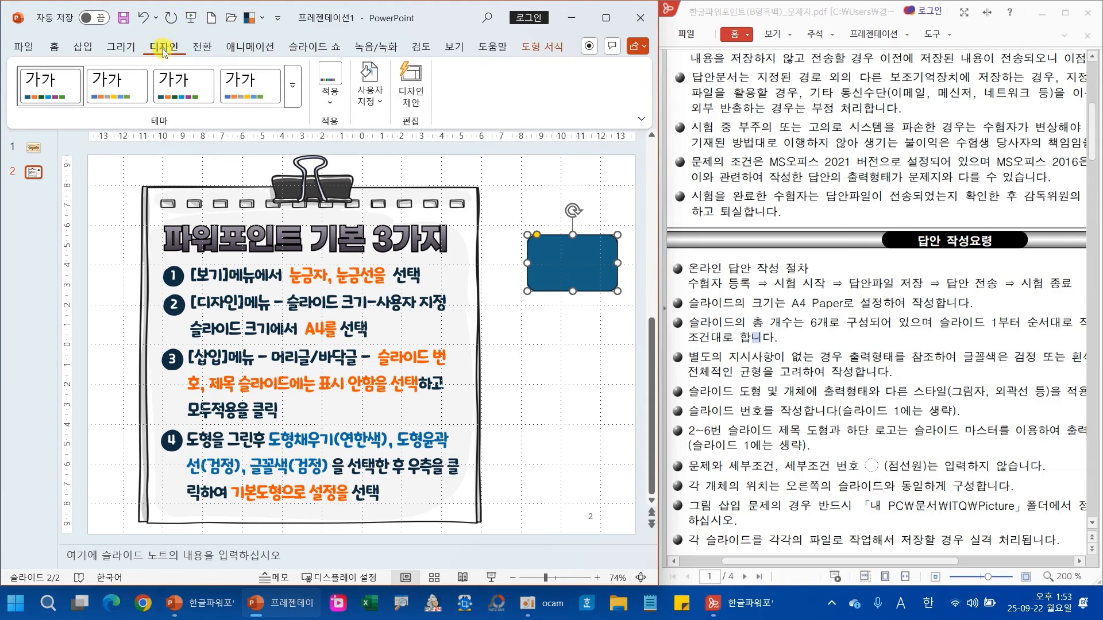
left_click_drag(128, 110, 187, 131)
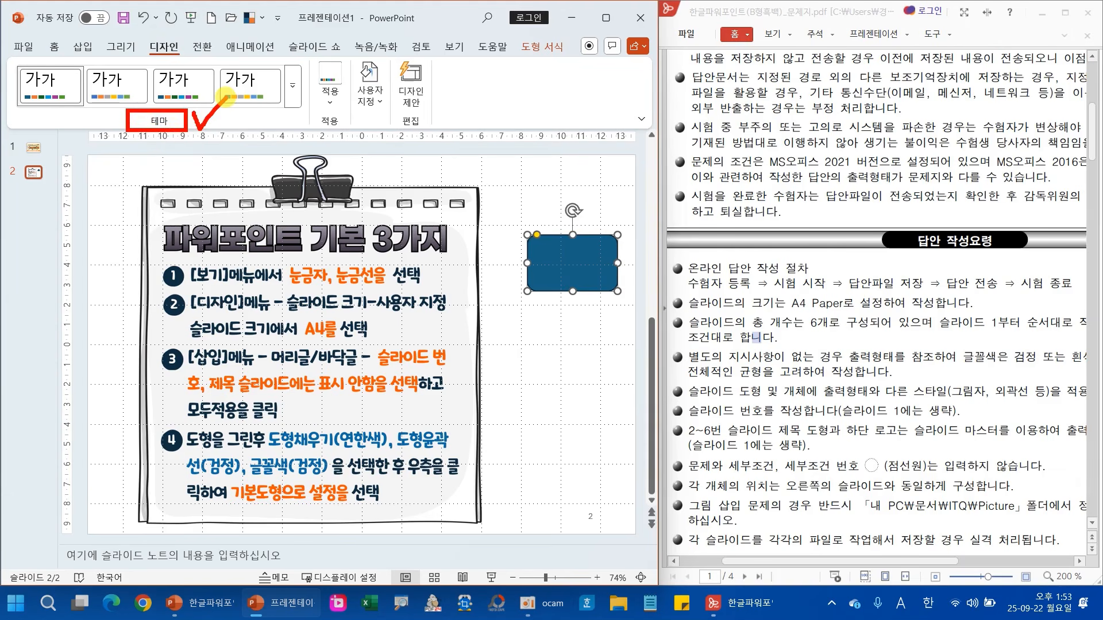
left_click(293, 92)
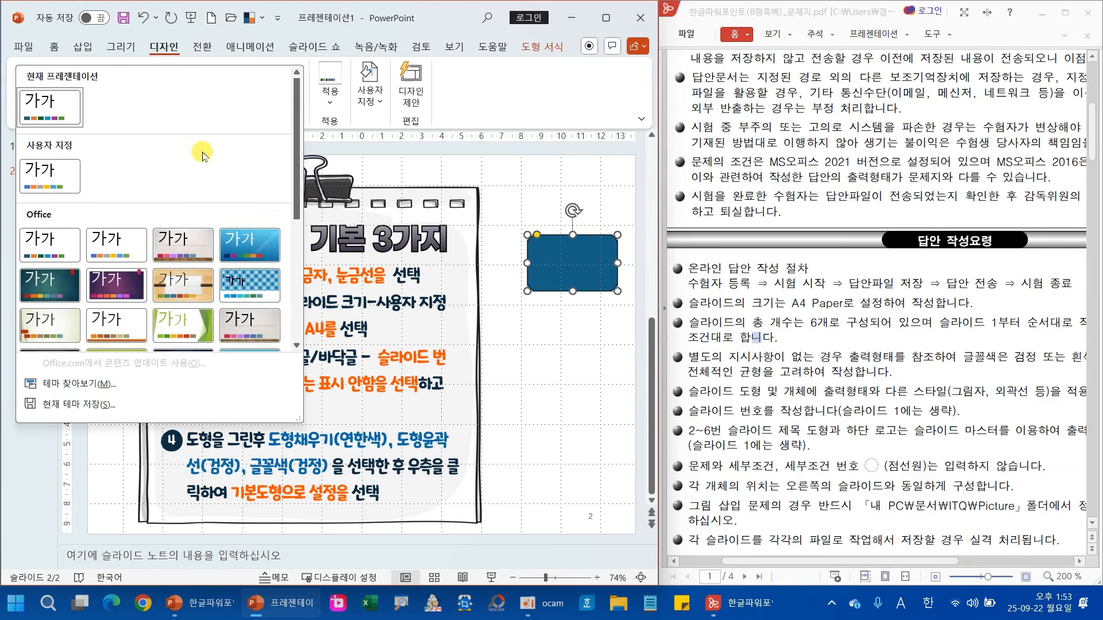
mouse_move(10, 204)
left_mouse_down()
mouse_move(61, 223)
mouse_move(108, 221)
left_mouse_up()
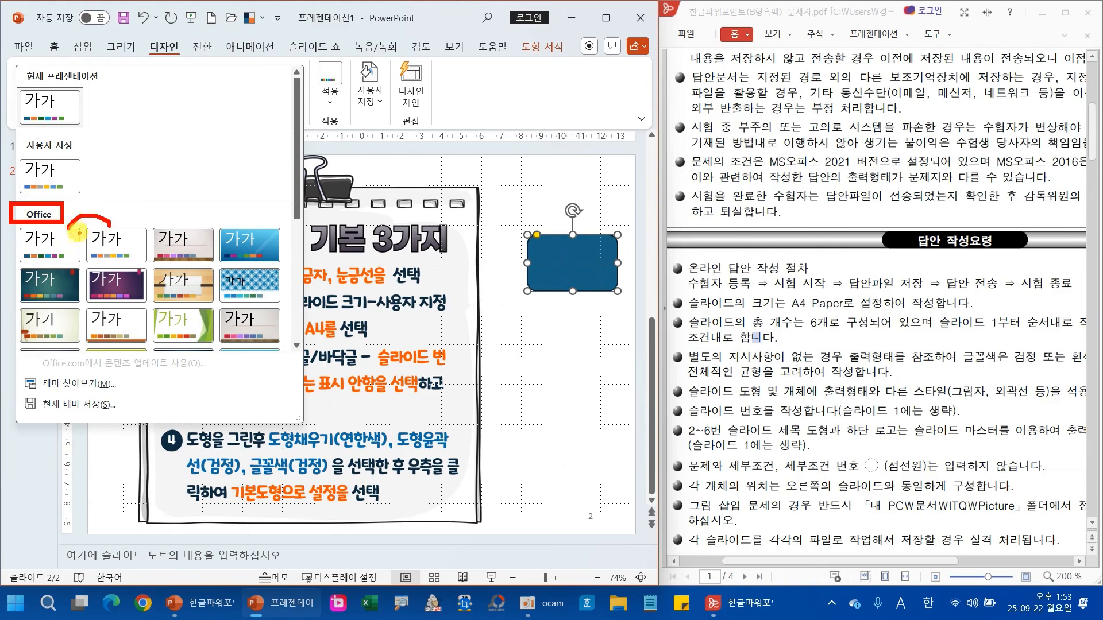
key("Escape")
left_click(292, 91)
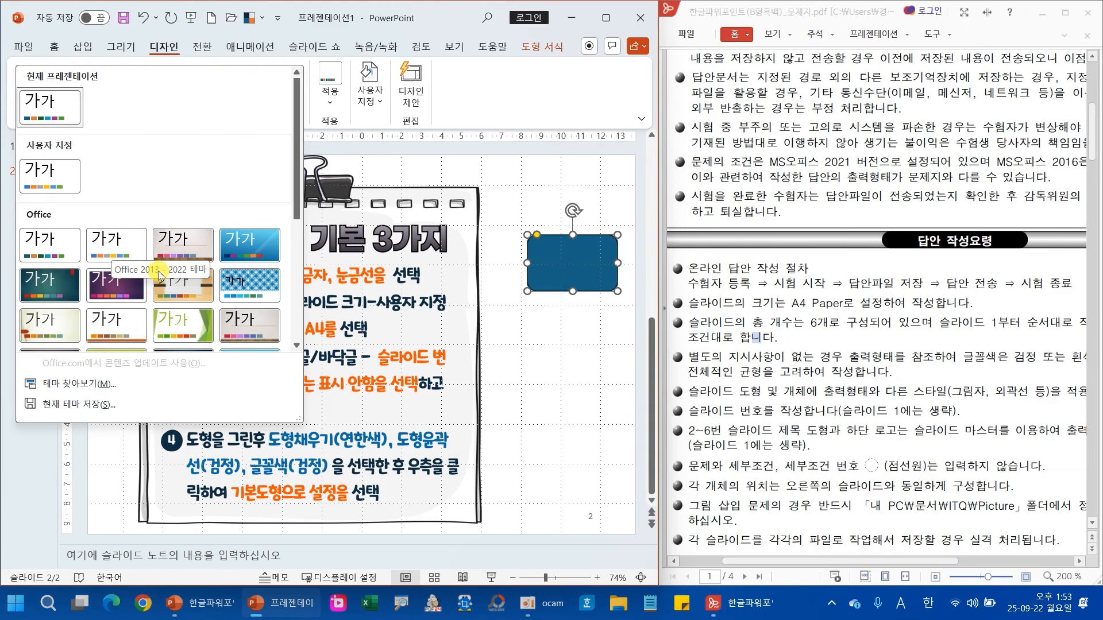
left_click(125, 255)
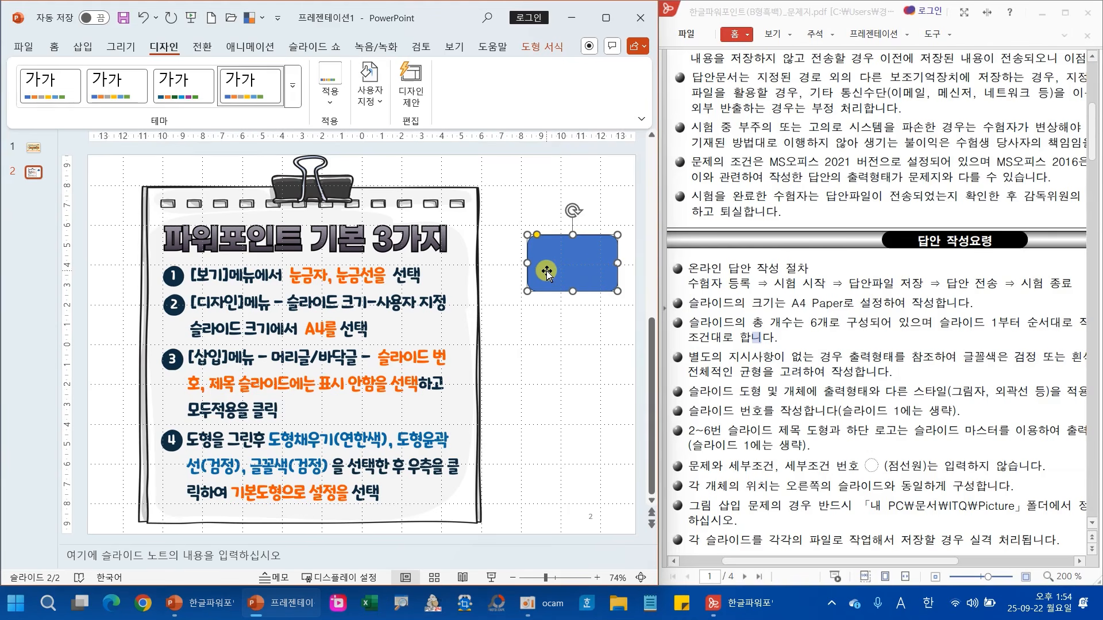
left_click(54, 46)
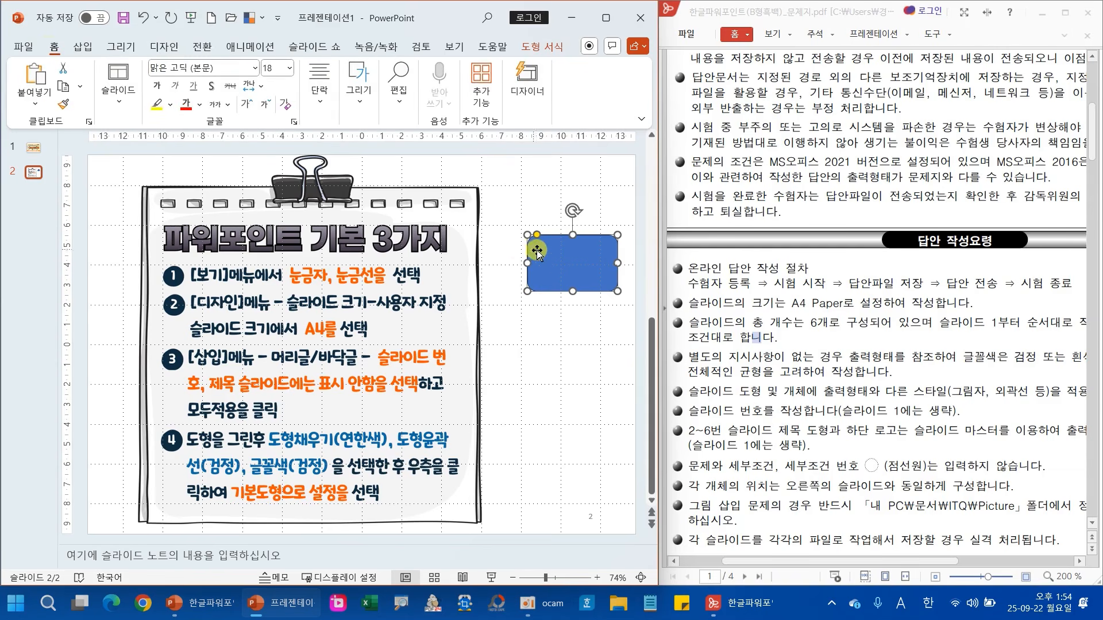
left_click_drag(561, 264, 561, 270)
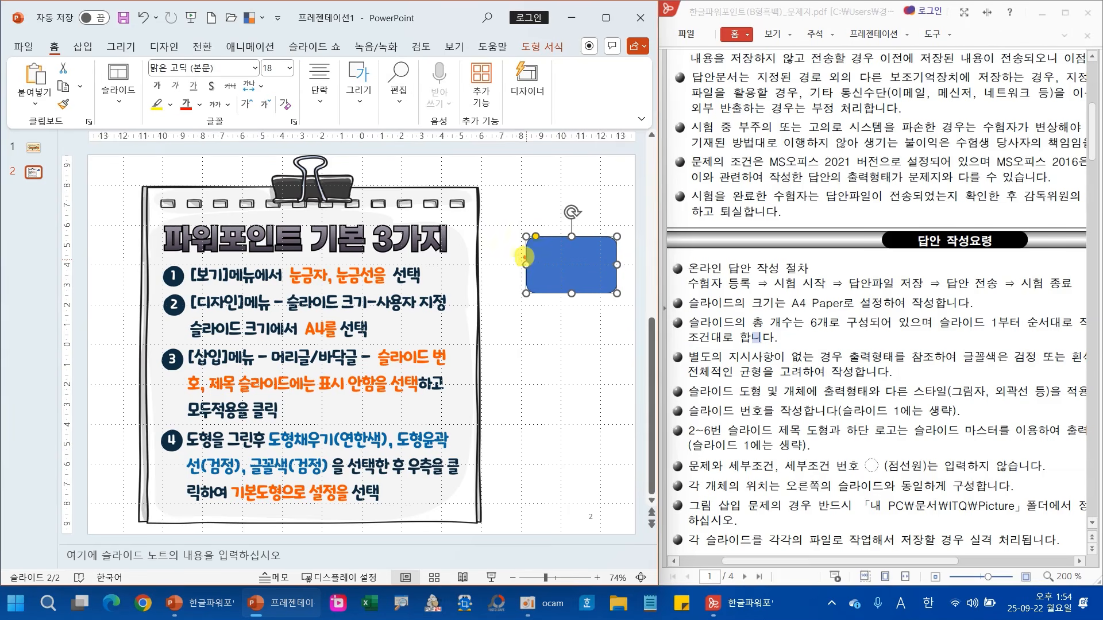
left_click_drag(540, 220, 603, 186)
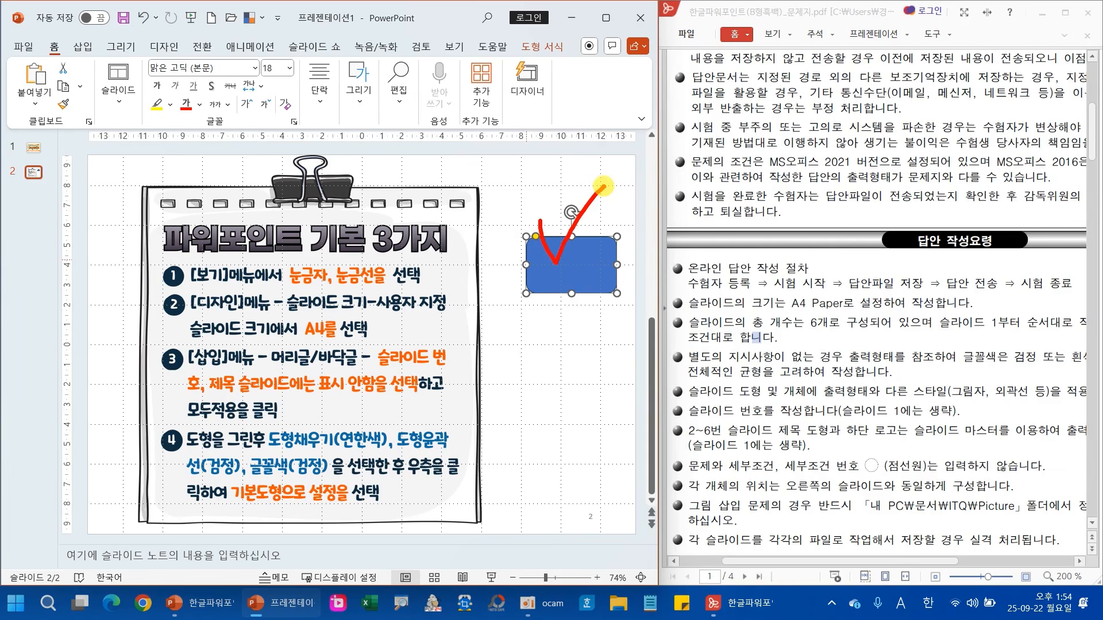
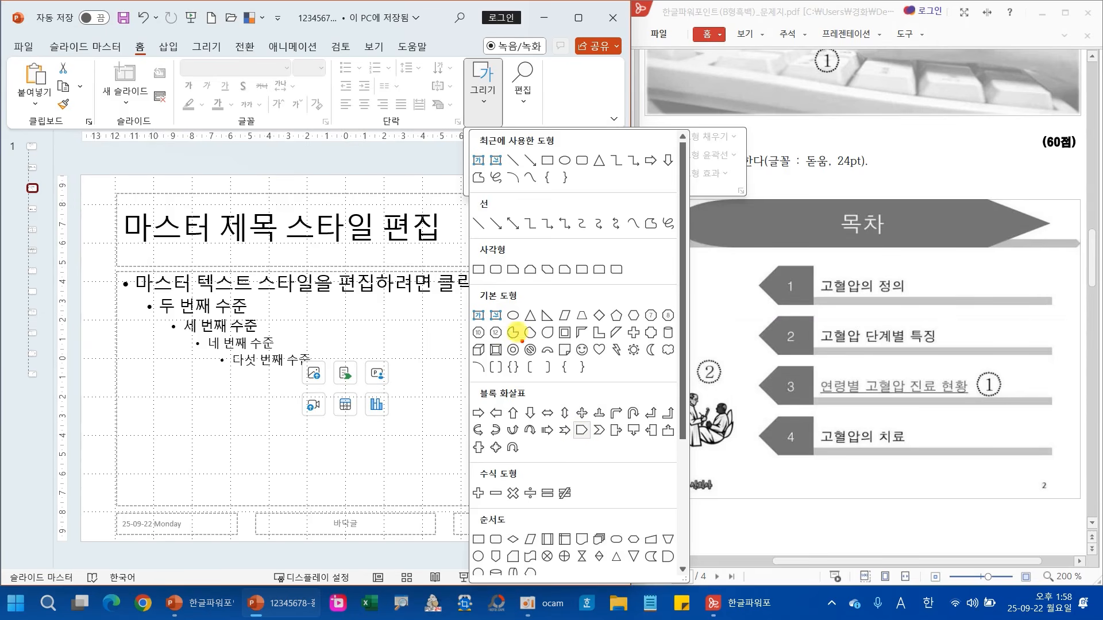
left_click_drag(463, 240, 486, 225)
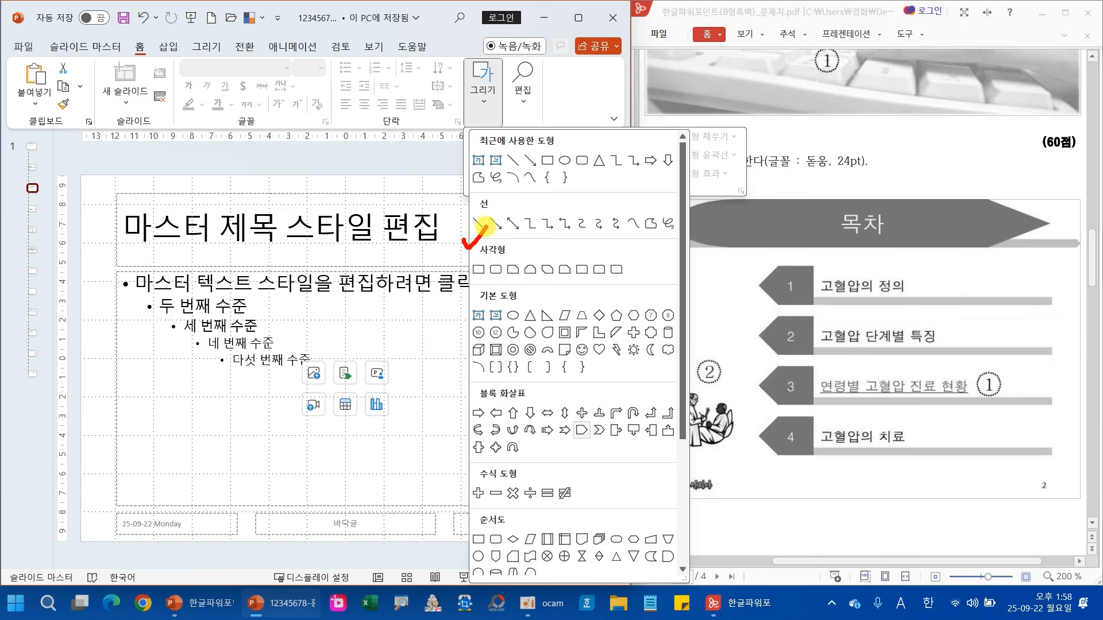
left_click_drag(465, 300, 480, 285)
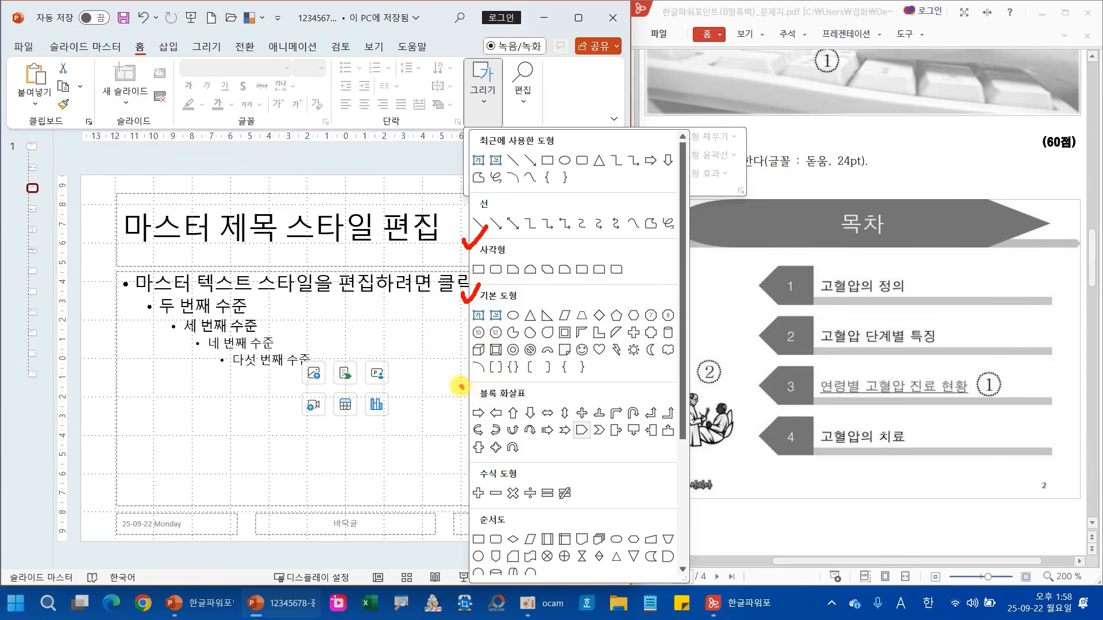
left_click_drag(460, 387, 483, 380)
left_click_drag(451, 515, 483, 513)
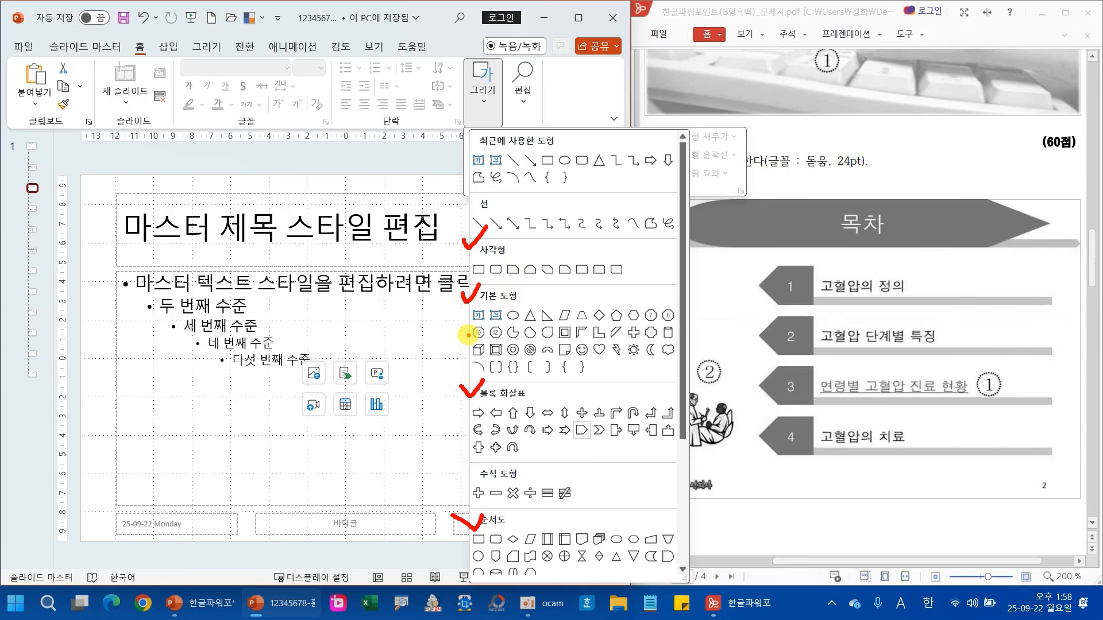
key("Escape")
Draw a thin pentagon block arrow across the full slide width over the master title area.
left_click(480, 108)
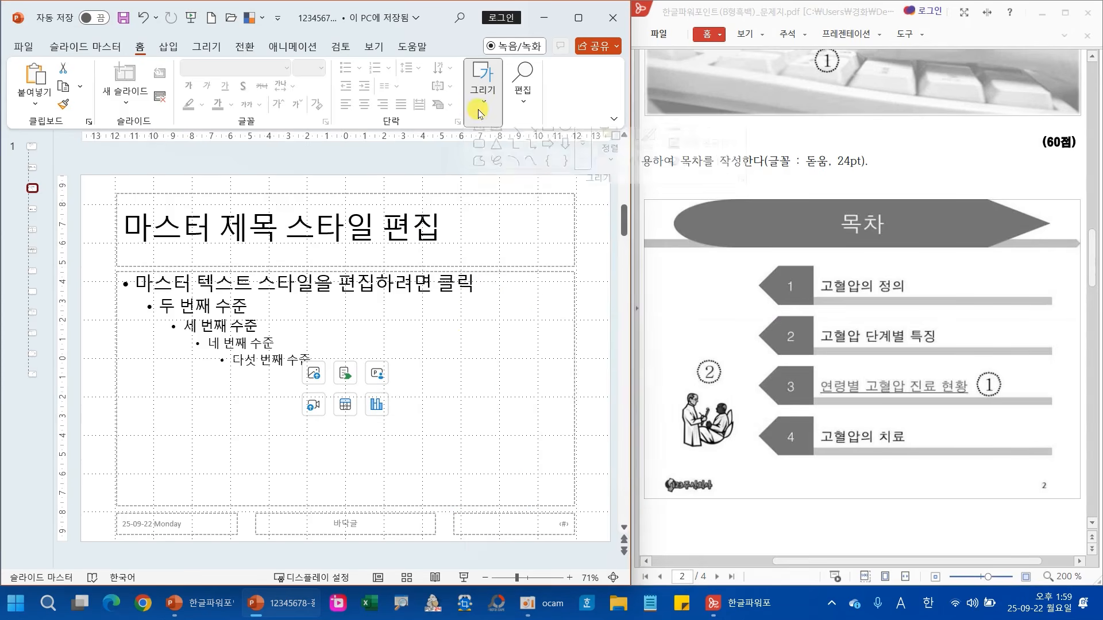
left_click(582, 155)
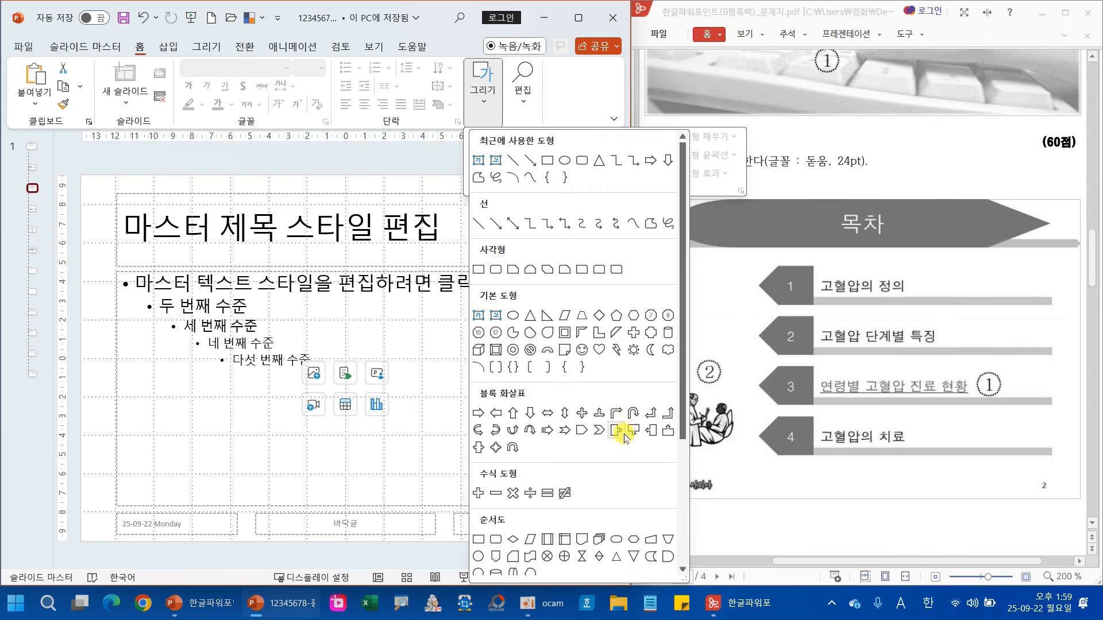
left_click(598, 432)
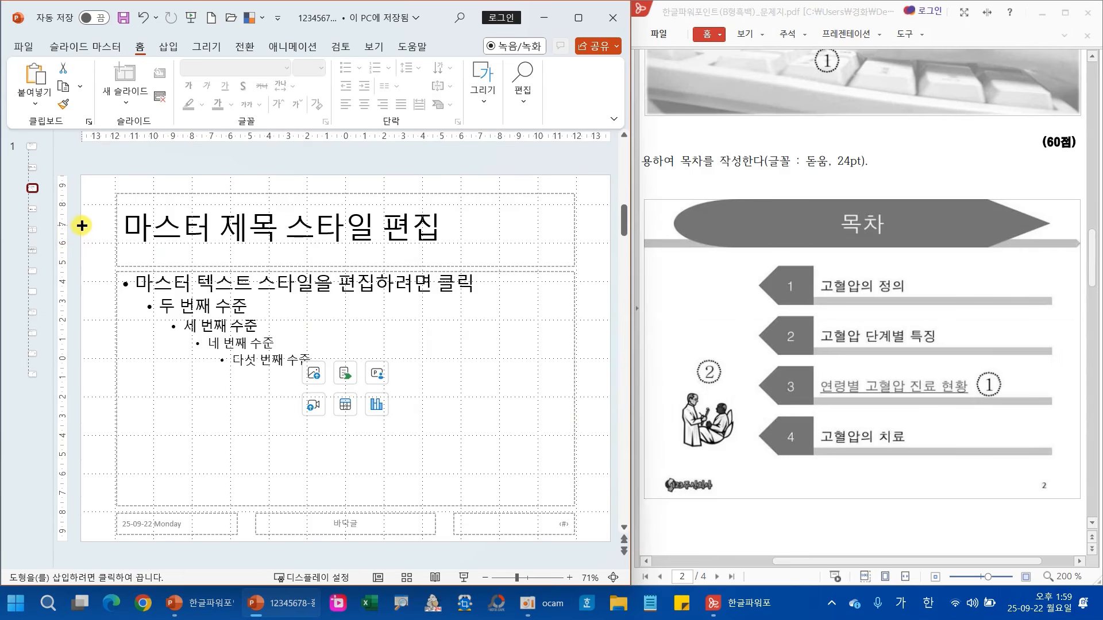
mouse_move(81, 224)
left_mouse_down()
mouse_move(293, 244)
mouse_move(610, 244)
left_mouse_up()
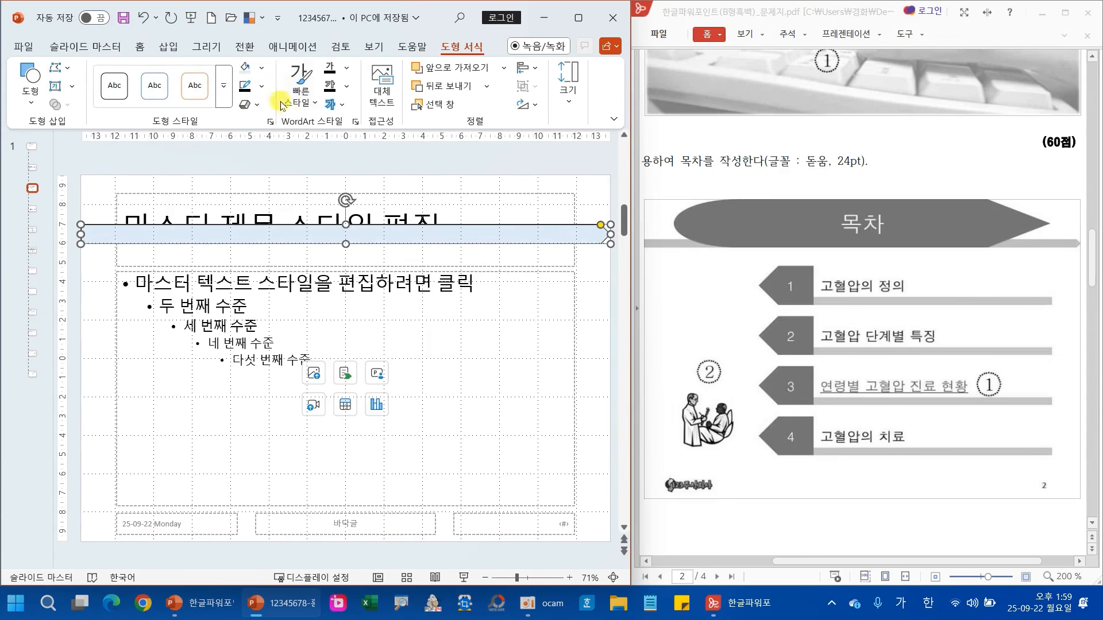
Remove the pentagon arrow's outline and make the band thinner by lowering its upper edge.
left_click(262, 86)
left_click(280, 328)
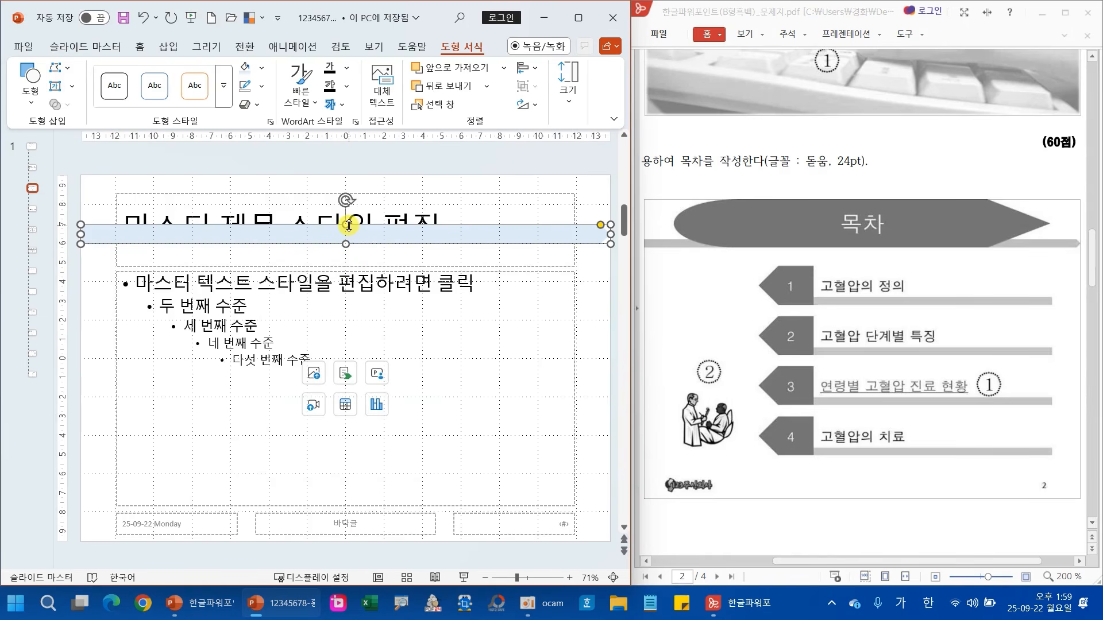
left_click_drag(348, 225, 348, 231)
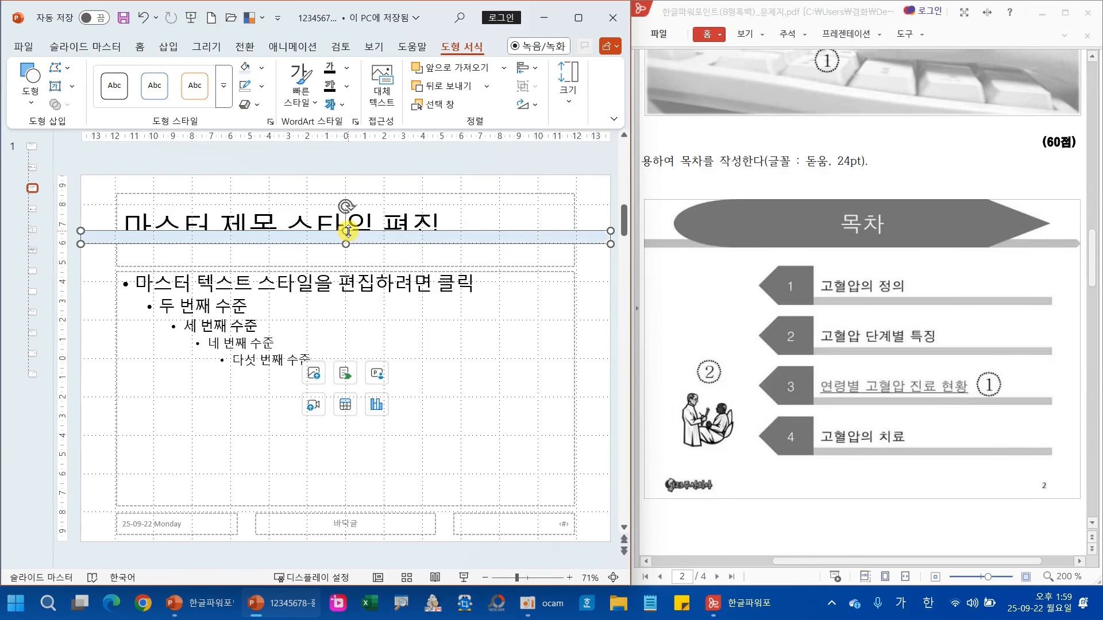
left_click(92, 298)
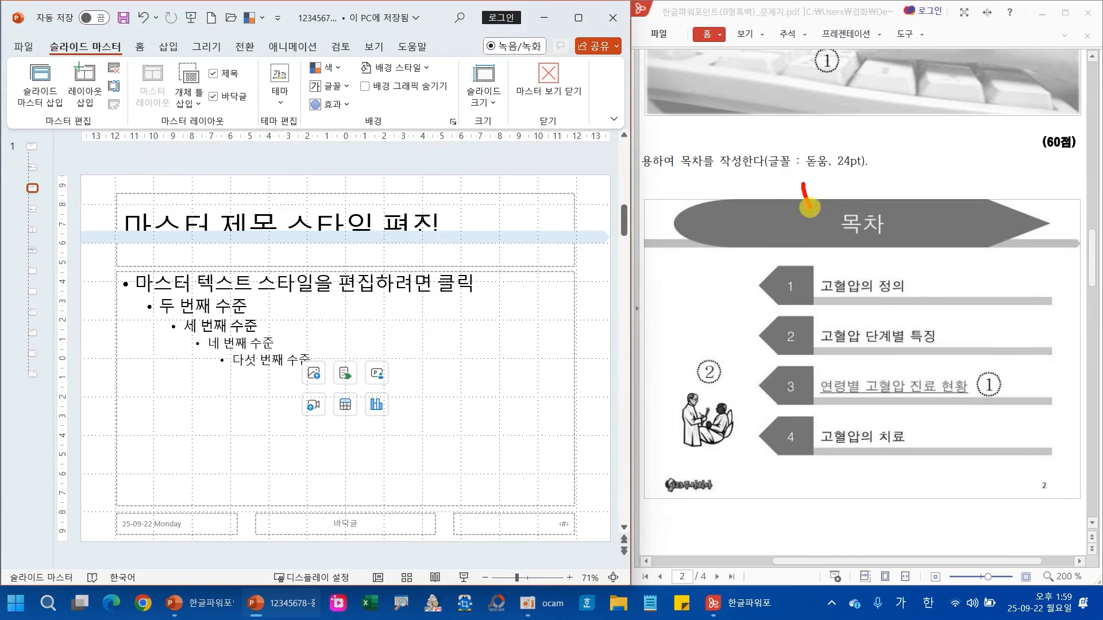
Draw a Flowchart: Display shape from the slide's upper edge to the band's lower edge, spanning the title width, and flip it horizontally.
left_click_drag(803, 184, 862, 178)
left_click(141, 49)
left_click(481, 95)
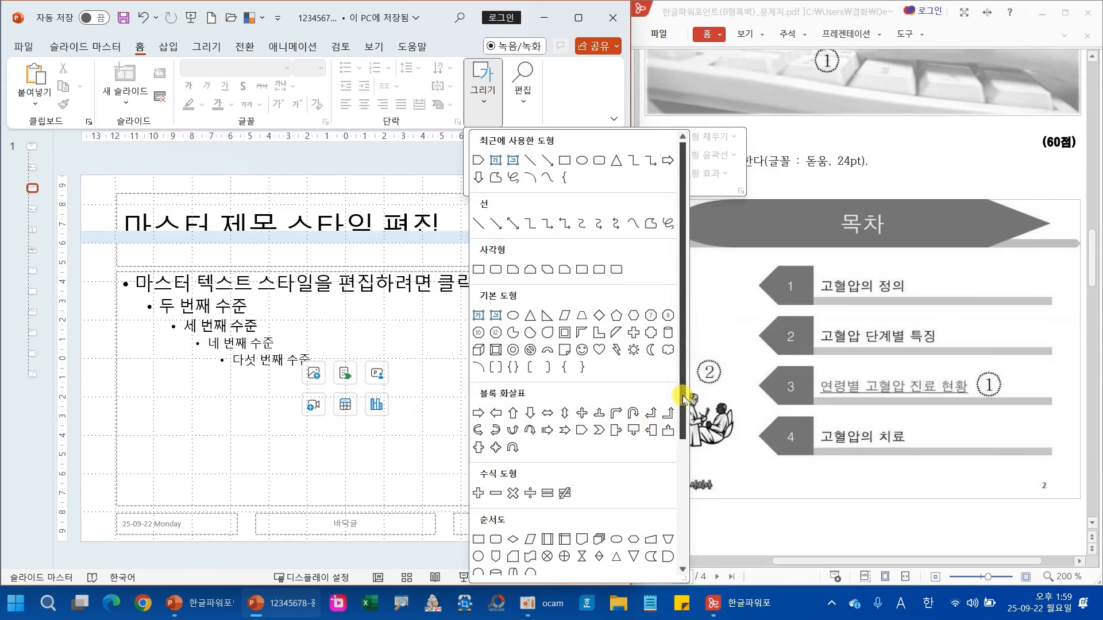
left_click_drag(683, 395, 673, 527)
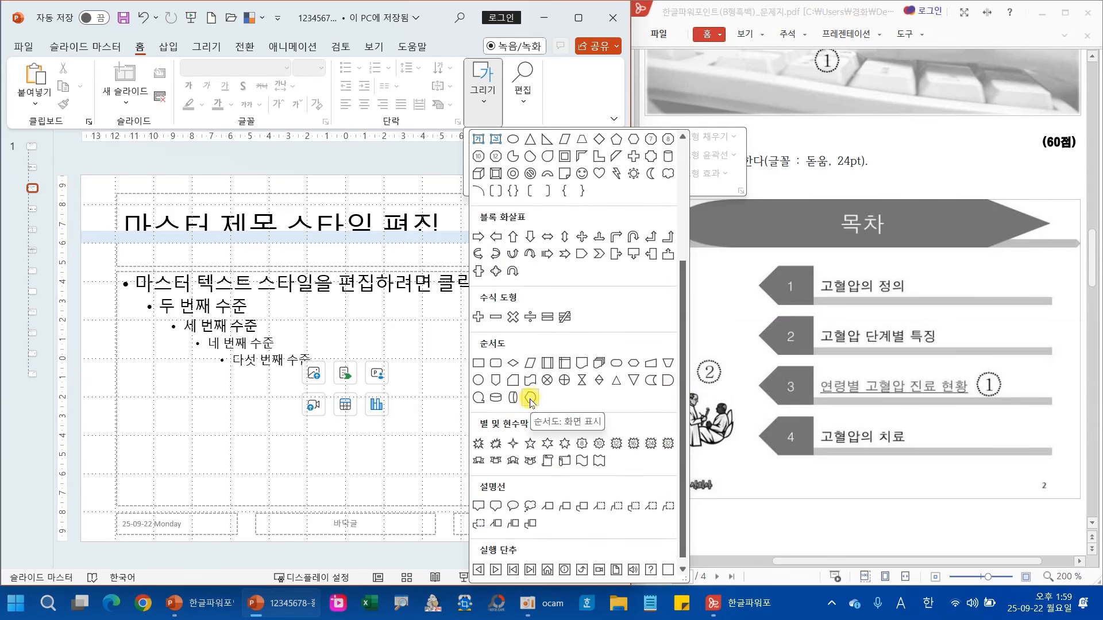
left_click(529, 398)
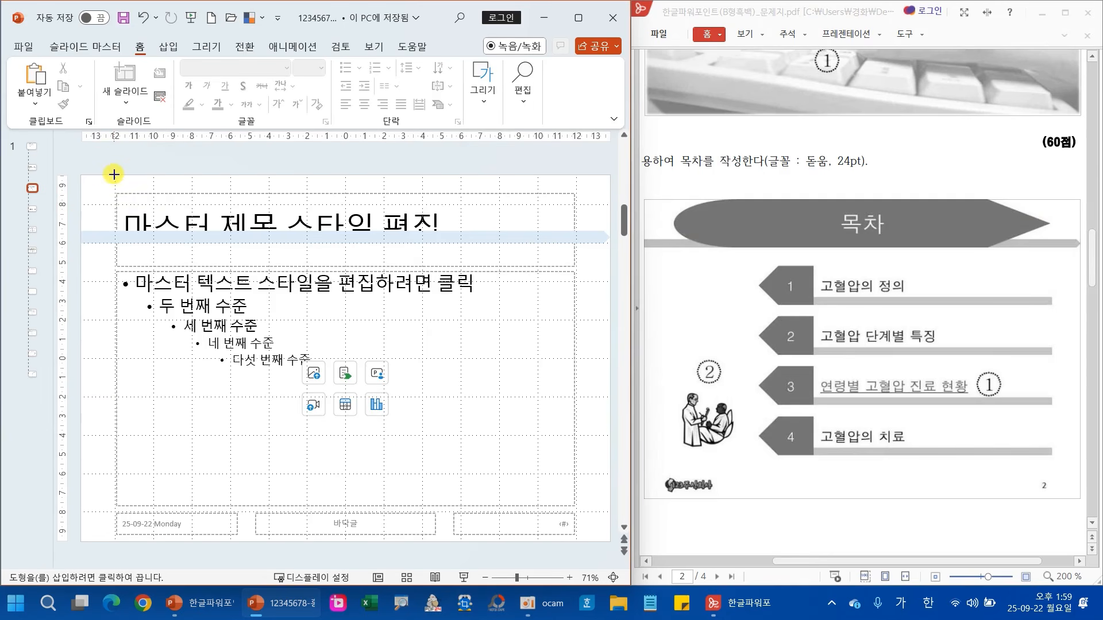
left_click_drag(114, 174, 573, 242)
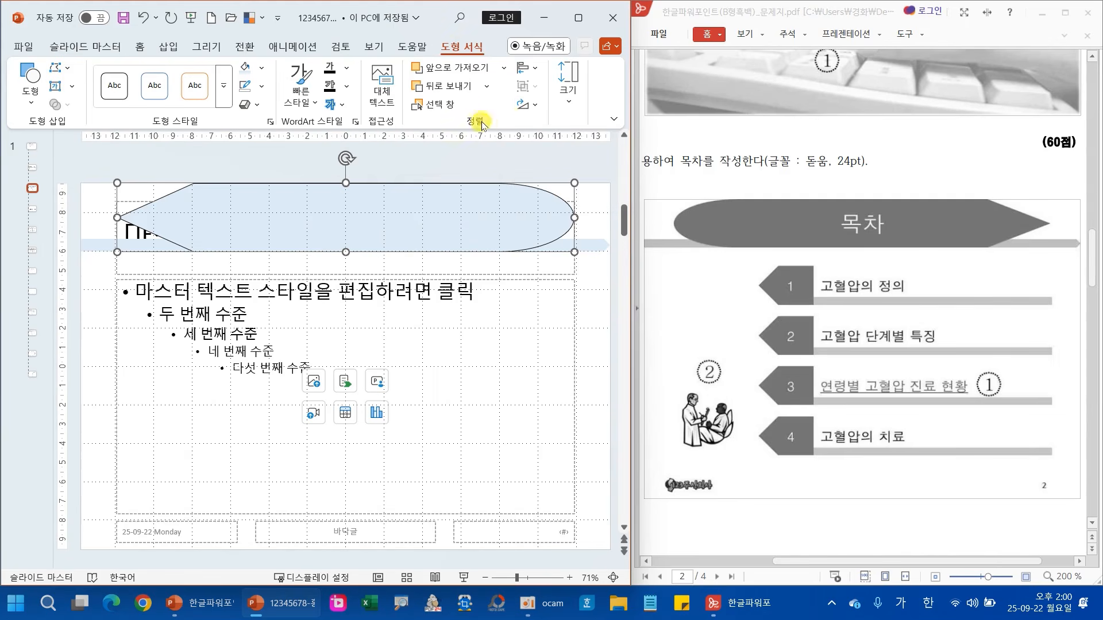
left_click(526, 104)
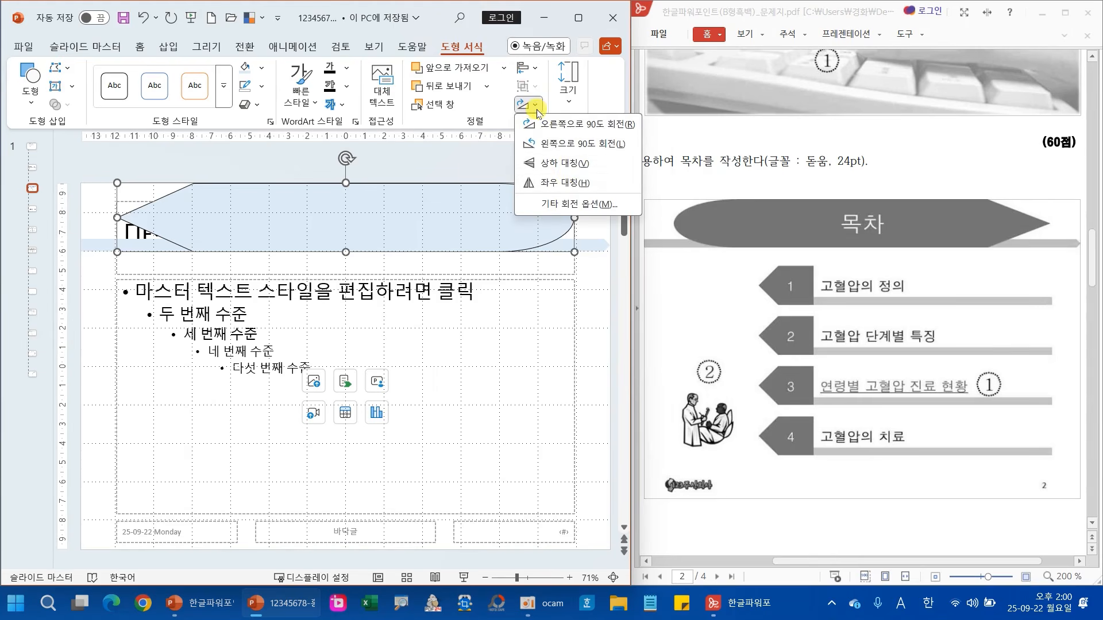
left_click(560, 183)
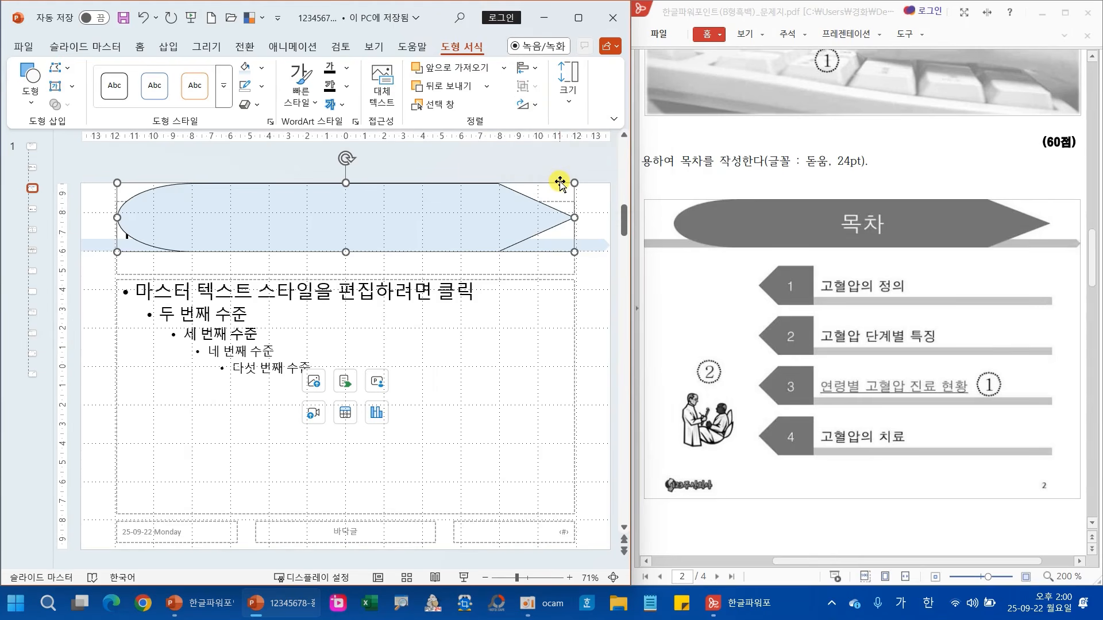
Fill the flipped display shape with a darker shade of the theme's light blue and remove its outline.
left_click(263, 70)
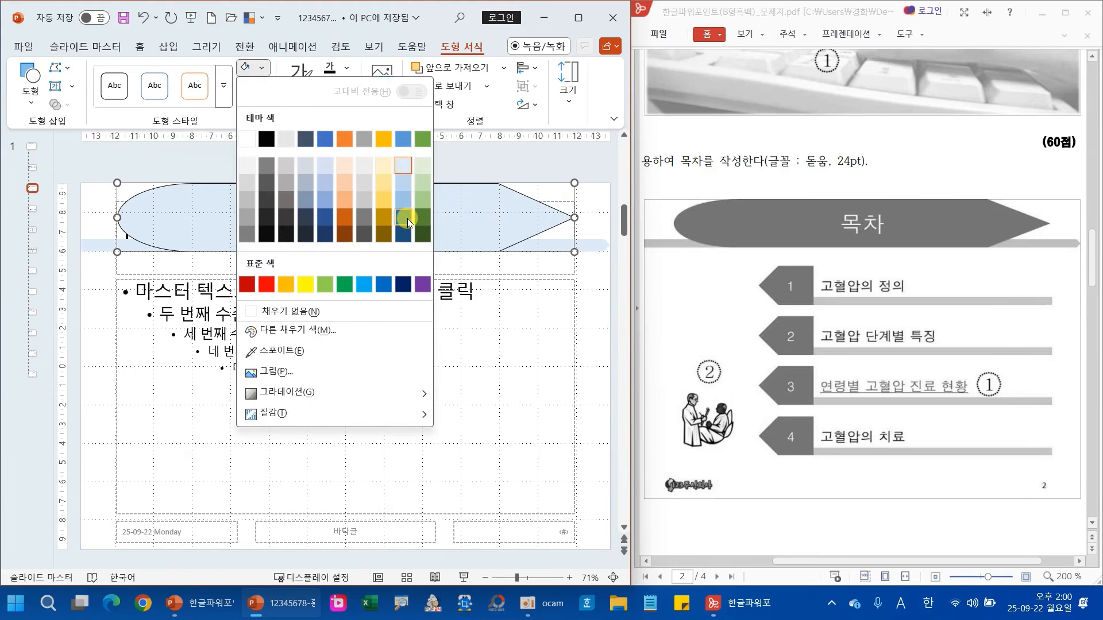
left_click(408, 218)
left_click(261, 86)
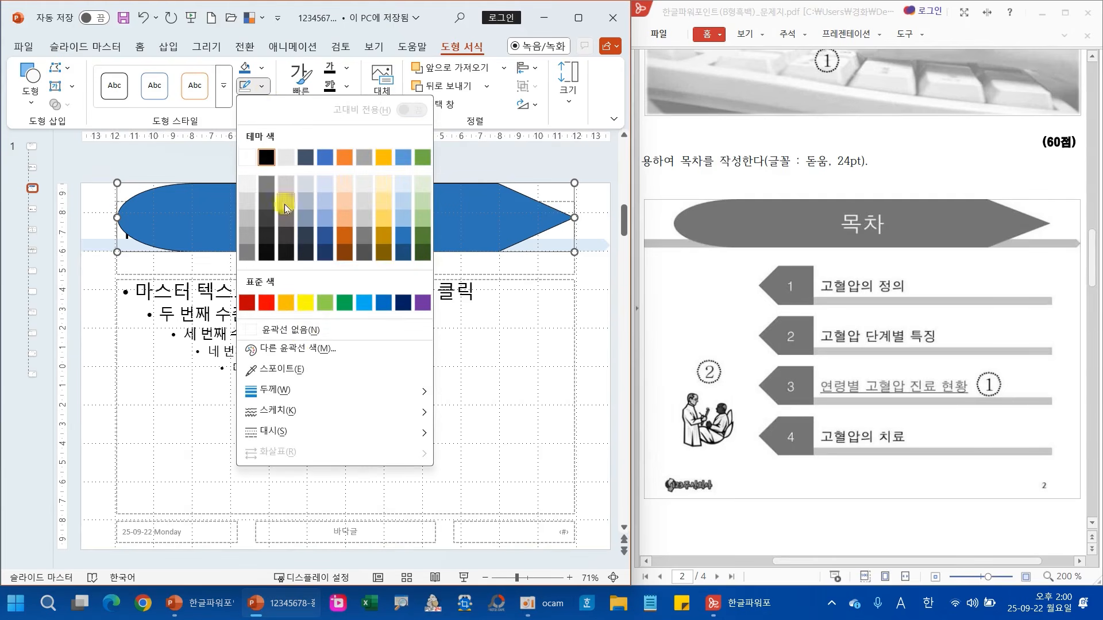
left_click(299, 329)
left_click(89, 316)
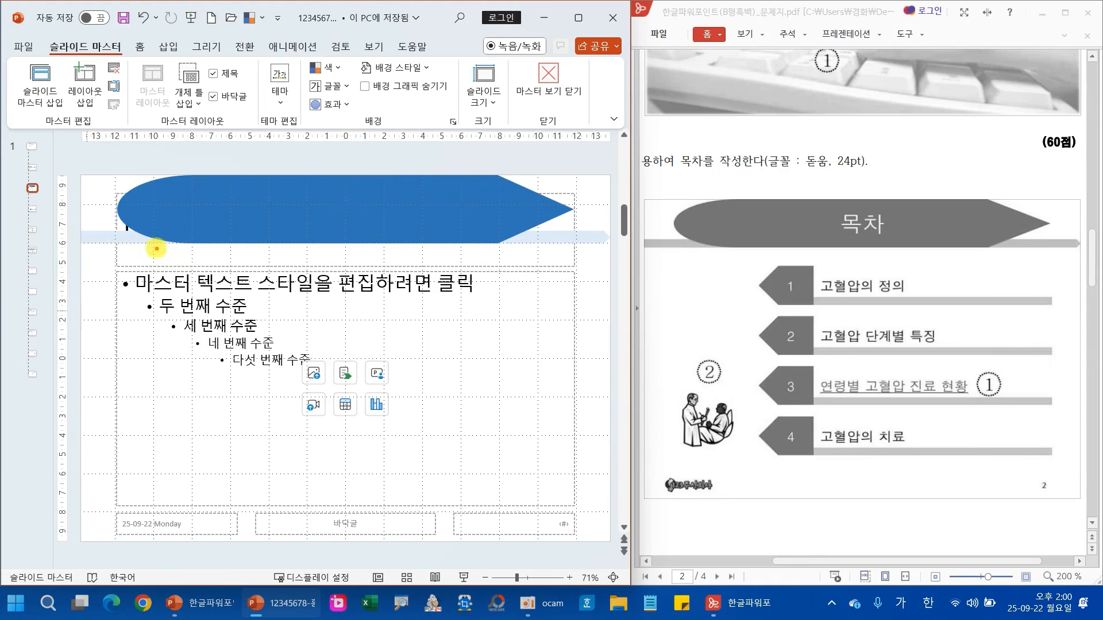
left_click_drag(156, 249, 242, 249)
left_click_drag(170, 243, 198, 243)
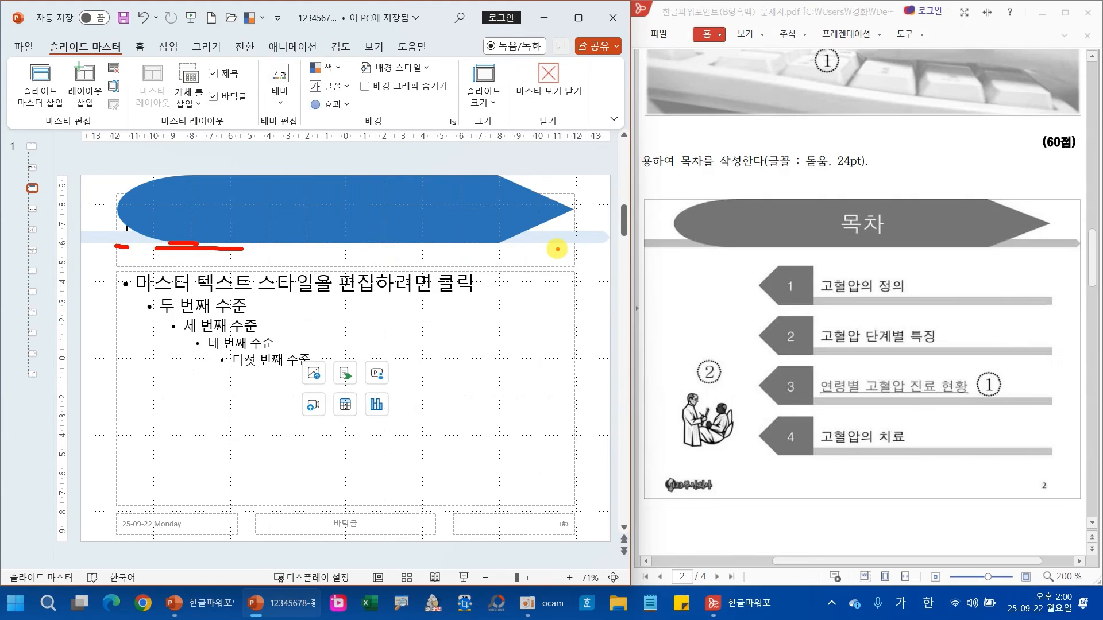
key("Escape")
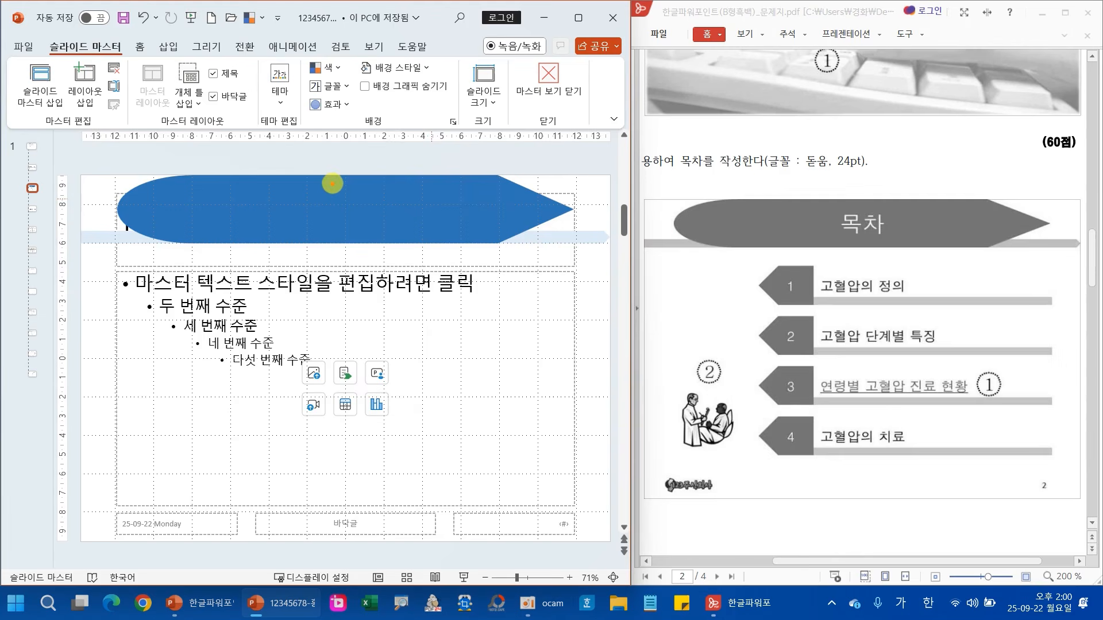
mouse_move(329, 184)
left_mouse_down()
mouse_move(366, 200)
mouse_move(394, 168)
left_mouse_up()
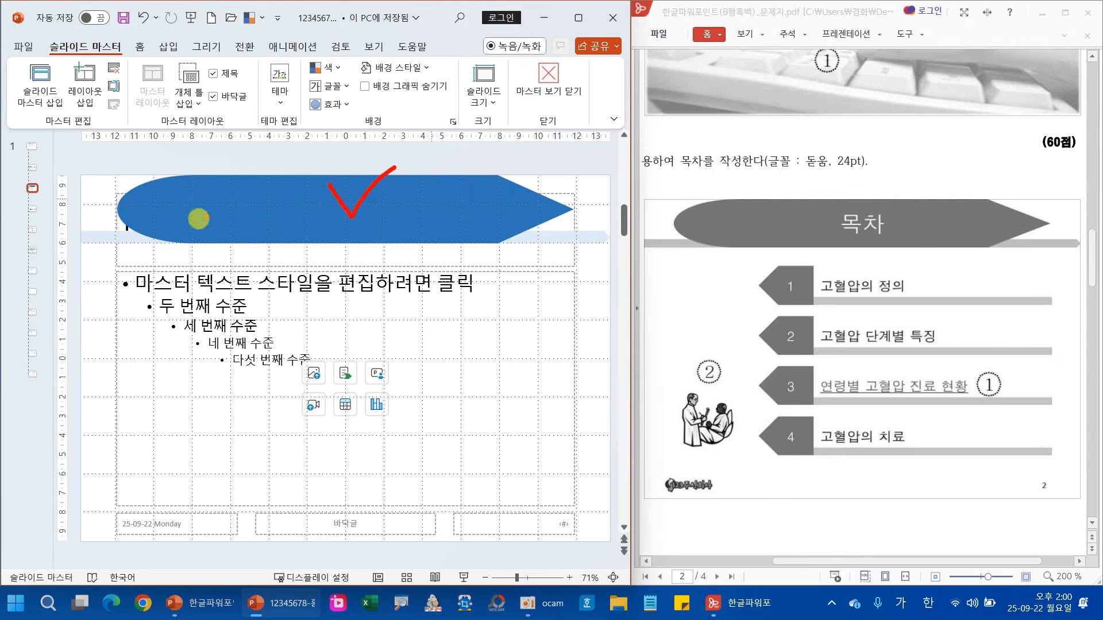
mouse_move(127, 254)
left_mouse_down()
mouse_move(110, 249)
mouse_move(104, 277)
mouse_move(136, 252)
mouse_move(189, 244)
left_mouse_up()
mouse_move(181, 315)
left_mouse_down()
mouse_move(190, 324)
mouse_move(259, 303)
left_mouse_up()
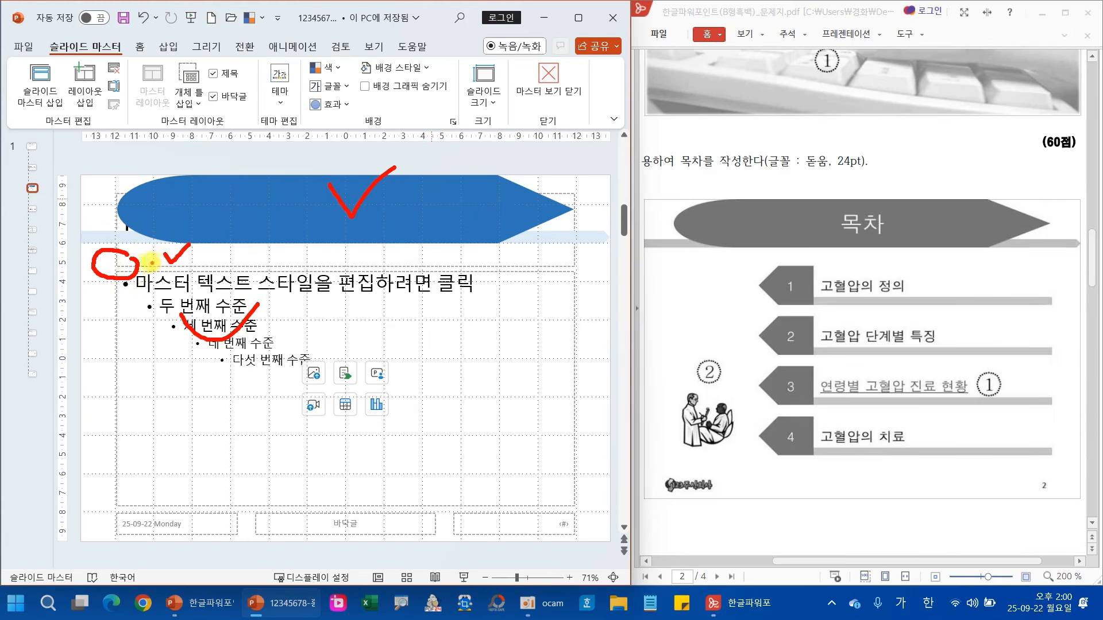
key("Escape")
Bring the master title placeholder to the front, above the title shapes.
left_click(116, 269)
left_click(120, 260)
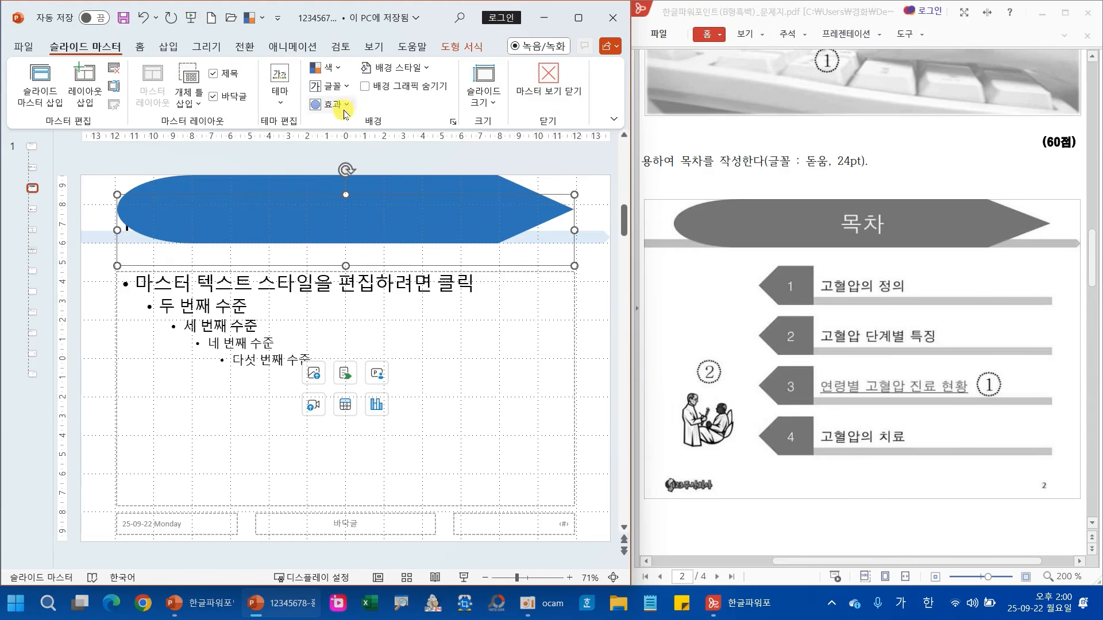
left_click(461, 46)
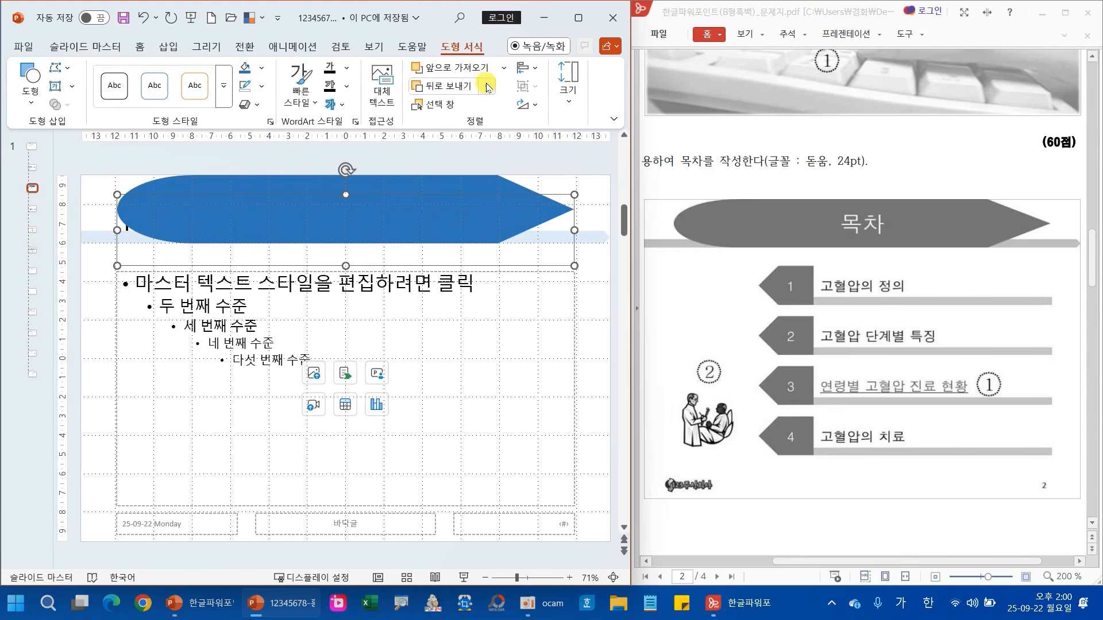
left_click(499, 69)
left_click(493, 107)
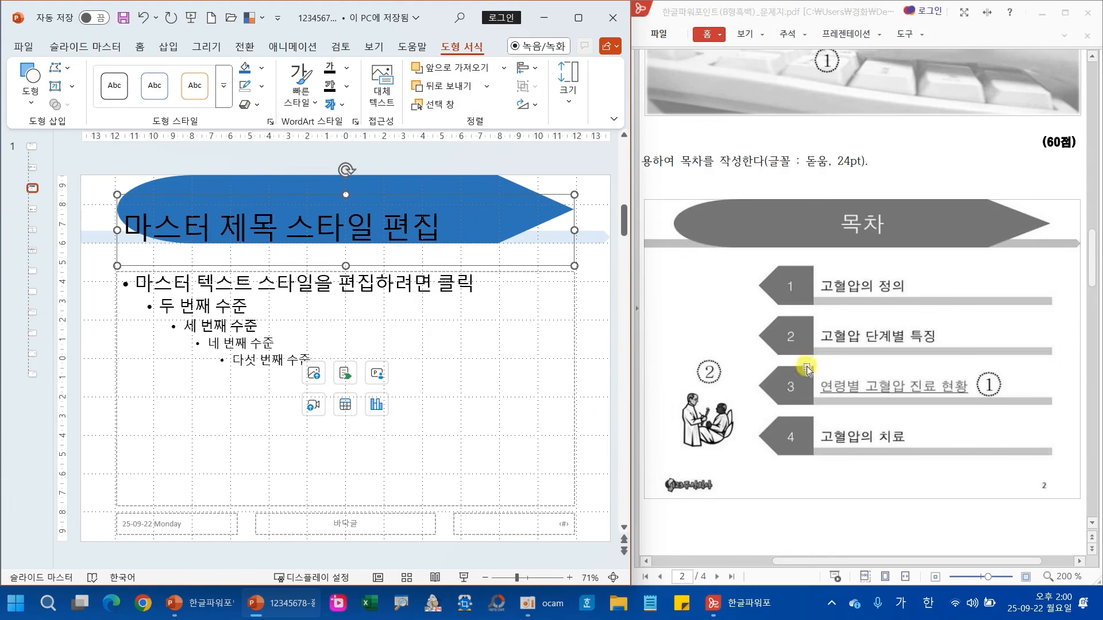
Set the master title's font to 돋움 at 40 pt, following the slide master instructions in the exam paper.
scroll(822, 408, "up", 6)
scroll(823, 411, "up", 3)
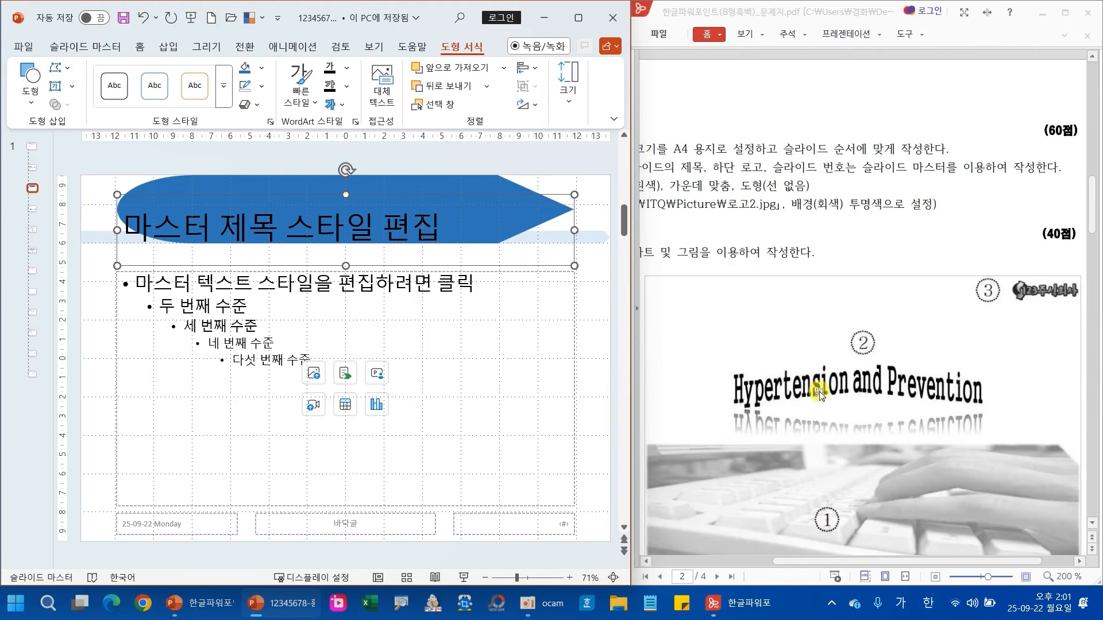
left_click_drag(859, 560, 785, 562)
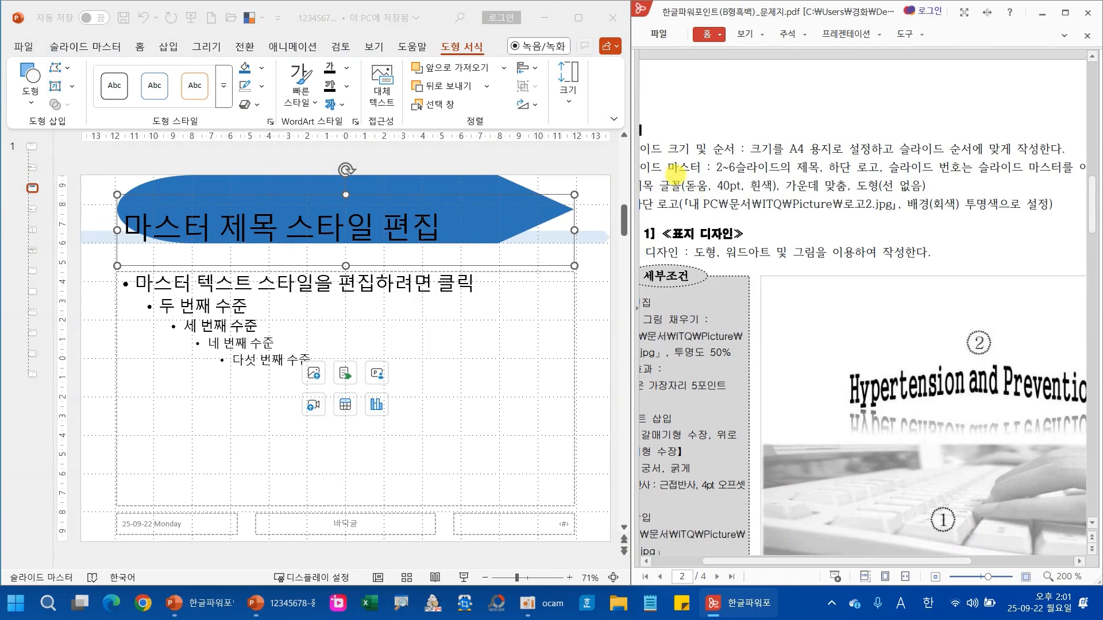
left_click_drag(672, 173, 856, 195)
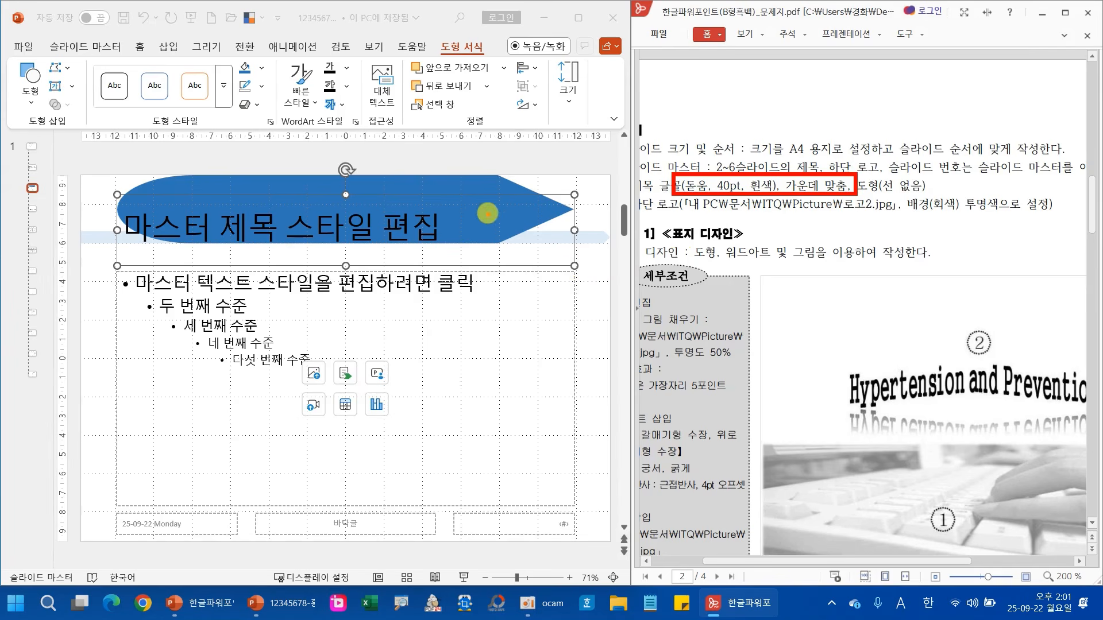
left_click(139, 55)
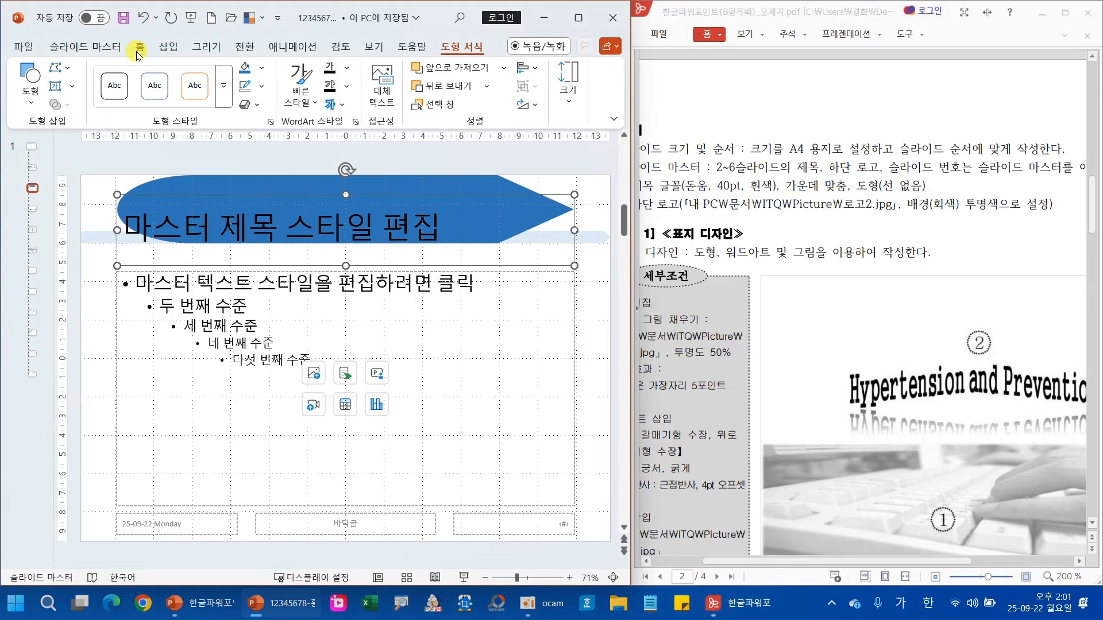
left_click(139, 46)
left_click(211, 67)
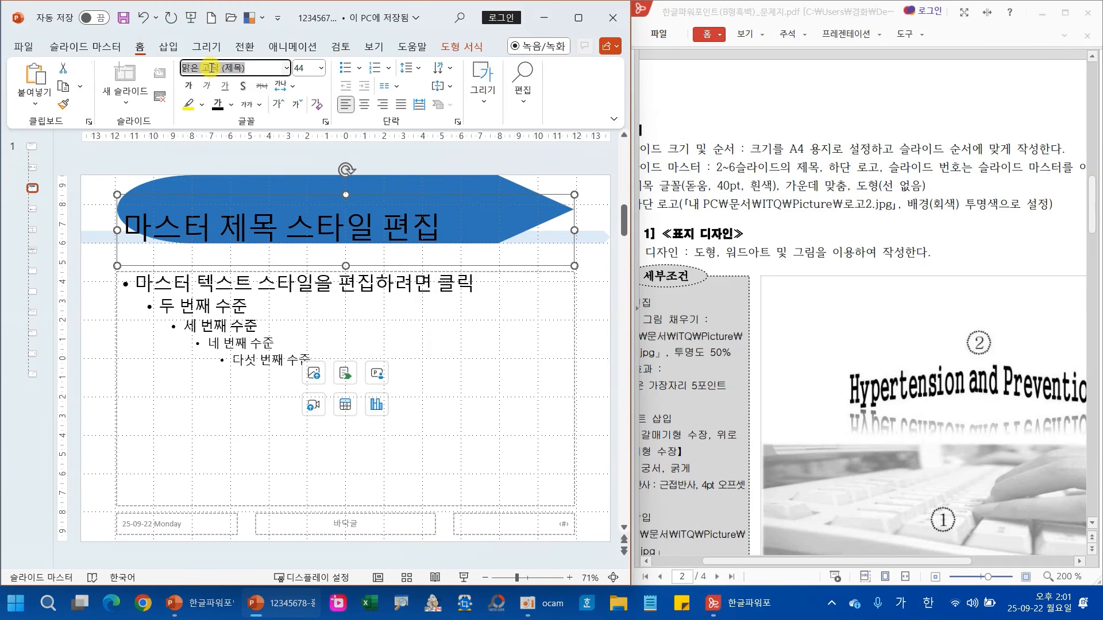
type("ㄷ")
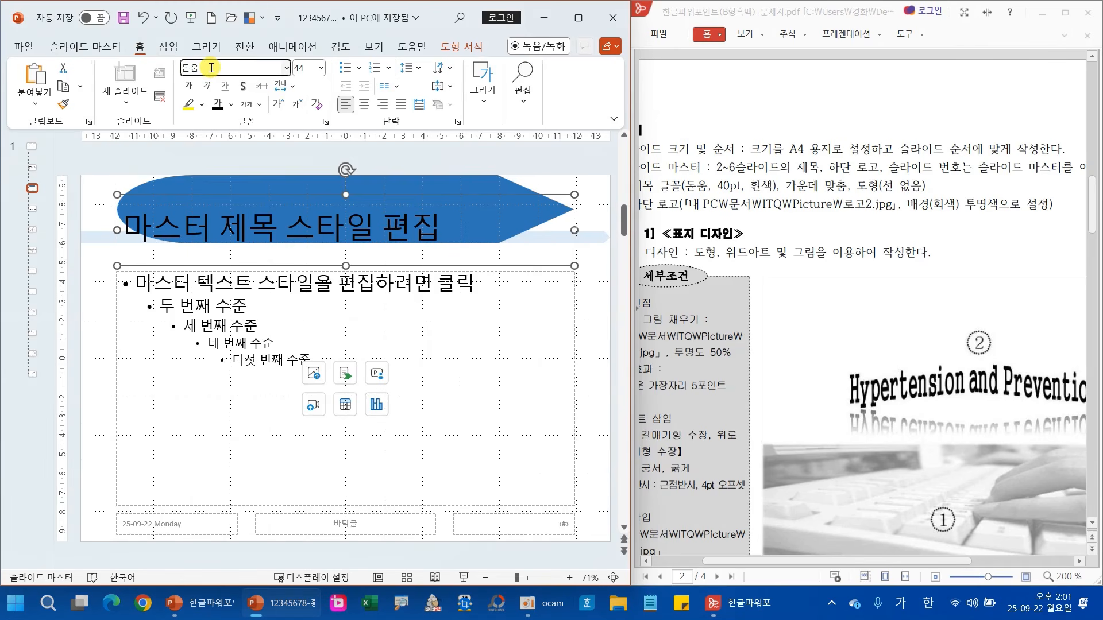
key("Return")
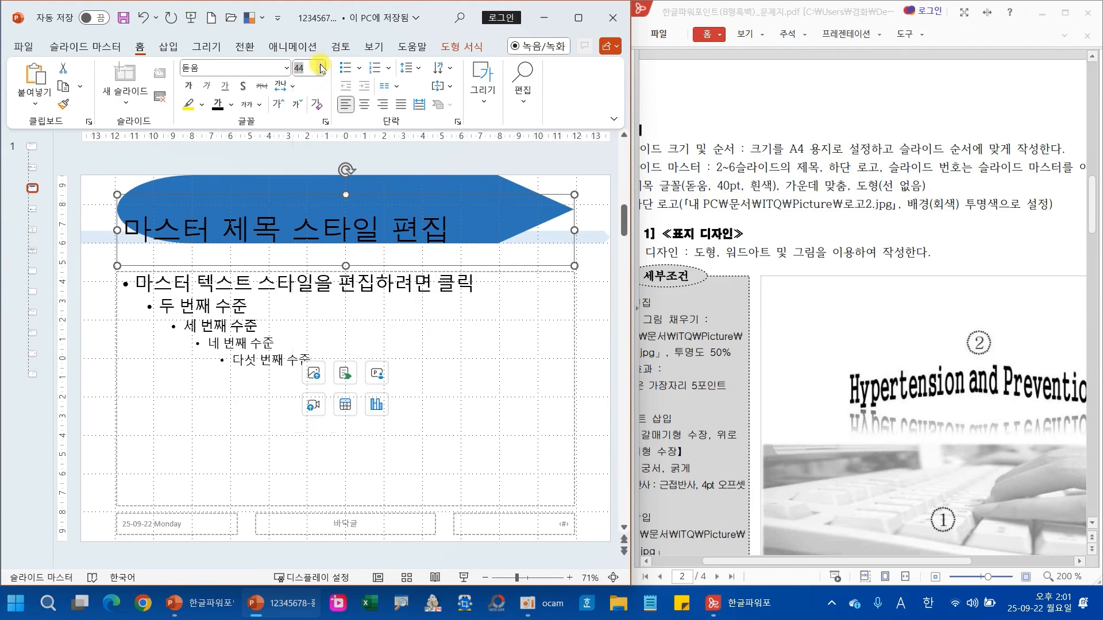
left_click(321, 68)
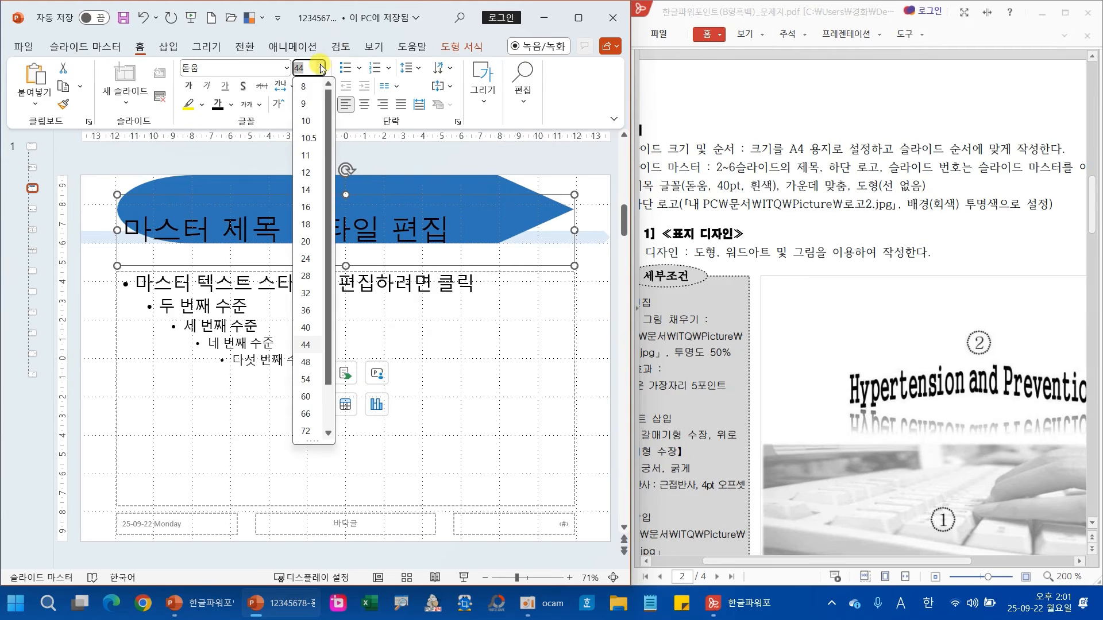
left_click(306, 327)
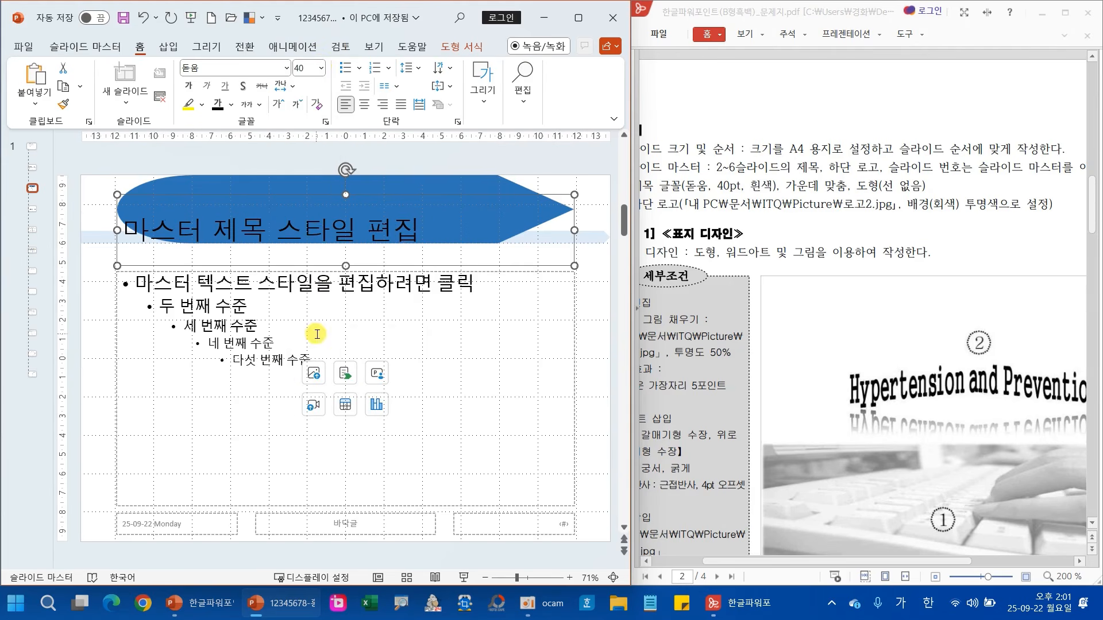
Colour the master title text white and centre it.
left_click(232, 106)
left_click(222, 171)
left_click(364, 105)
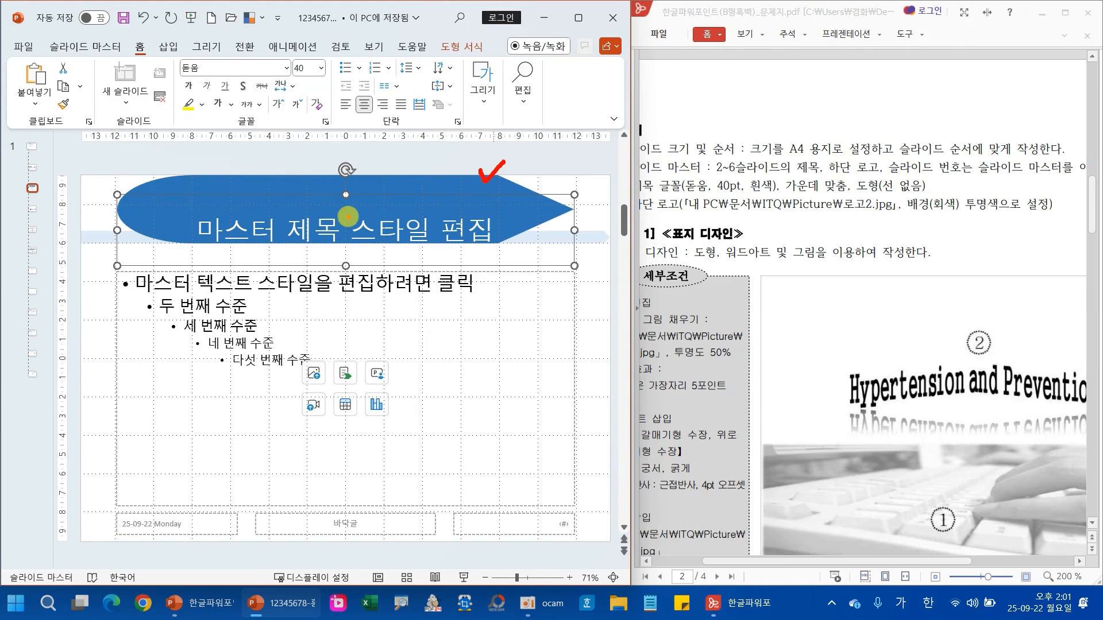
Resize the master title placeholder vertically so its upper and lower edges match the blue display shape.
mouse_move(321, 194)
left_mouse_down()
mouse_move(345, 184)
mouse_move(364, 201)
left_mouse_up()
mouse_move(327, 267)
left_mouse_down()
mouse_move(361, 261)
mouse_move(352, 275)
mouse_move(333, 271)
left_mouse_up()
key("Escape")
left_click_drag(347, 196, 347, 176)
left_click_drag(346, 273, 347, 251)
left_click(97, 293)
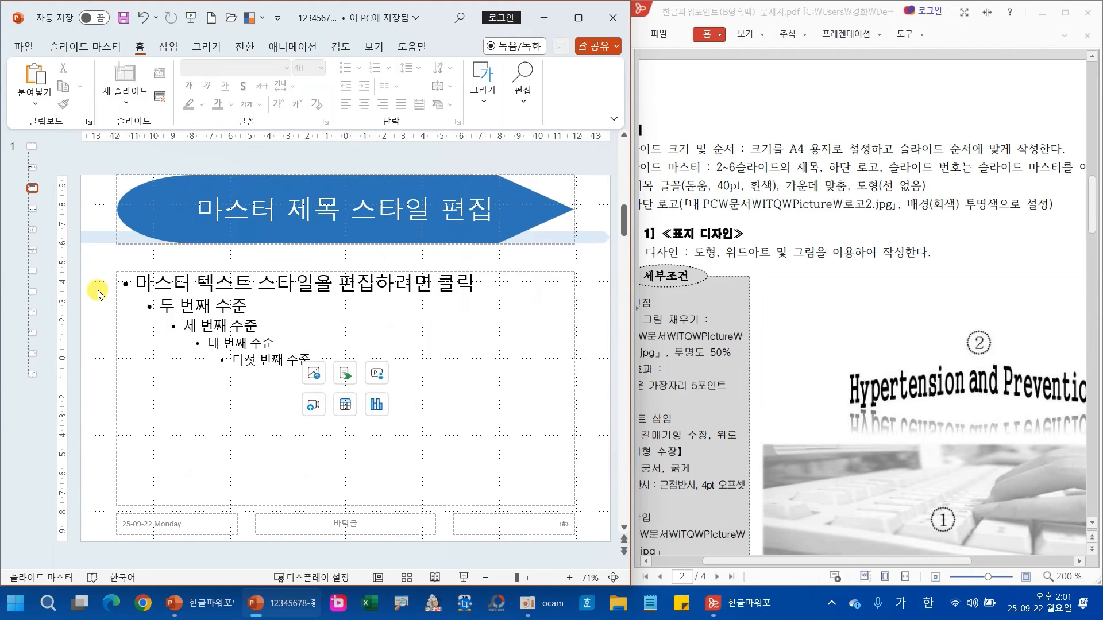
Insert the logo picture 로고2.jpg from the ITQ Picture folder in 문서 onto the slide master, as in the exam paper.
scroll(870, 396, "down", 8)
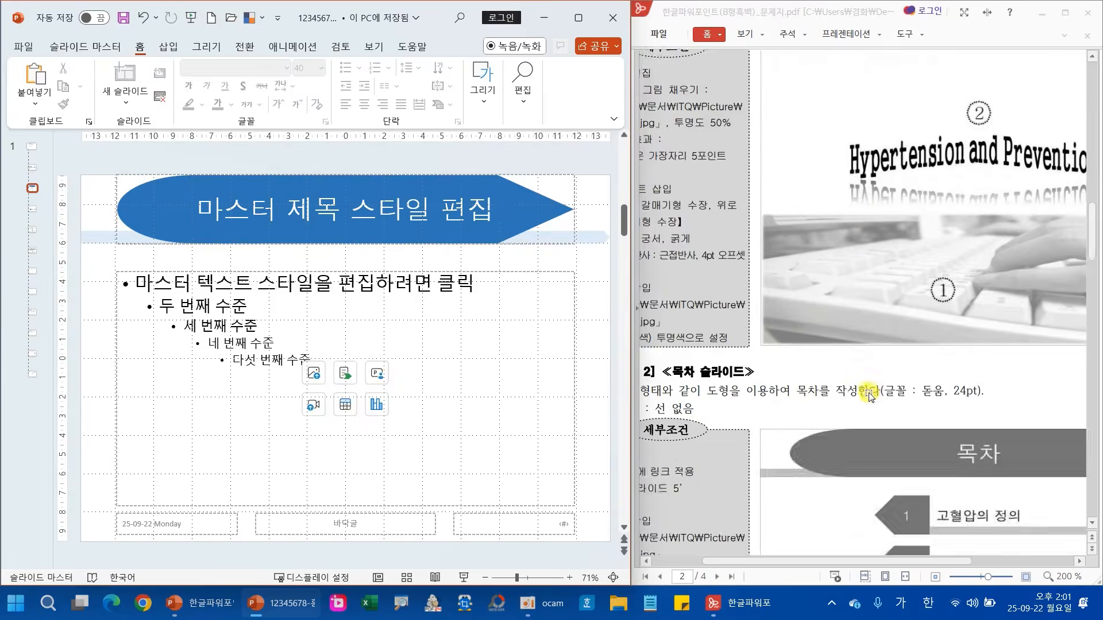
scroll(869, 396, "down", 2)
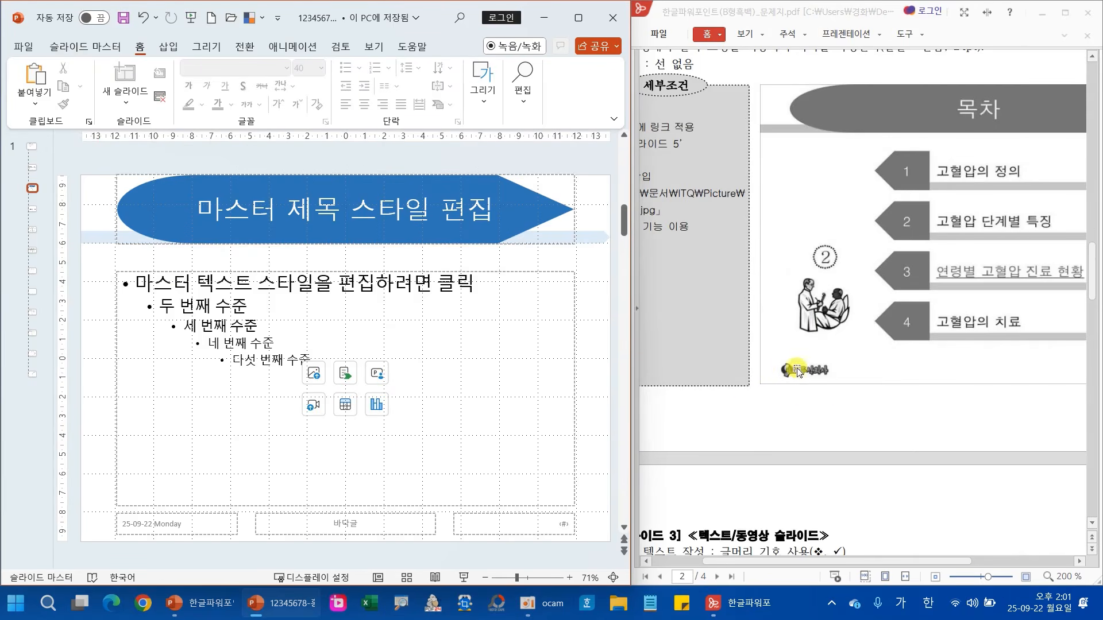
left_click(169, 48)
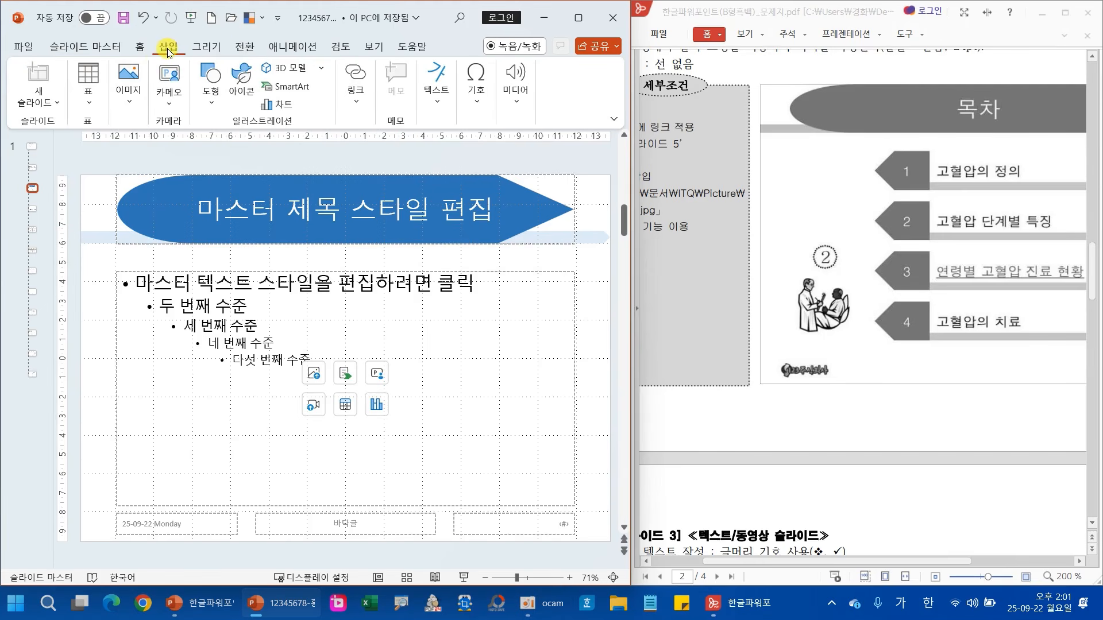
left_click(128, 83)
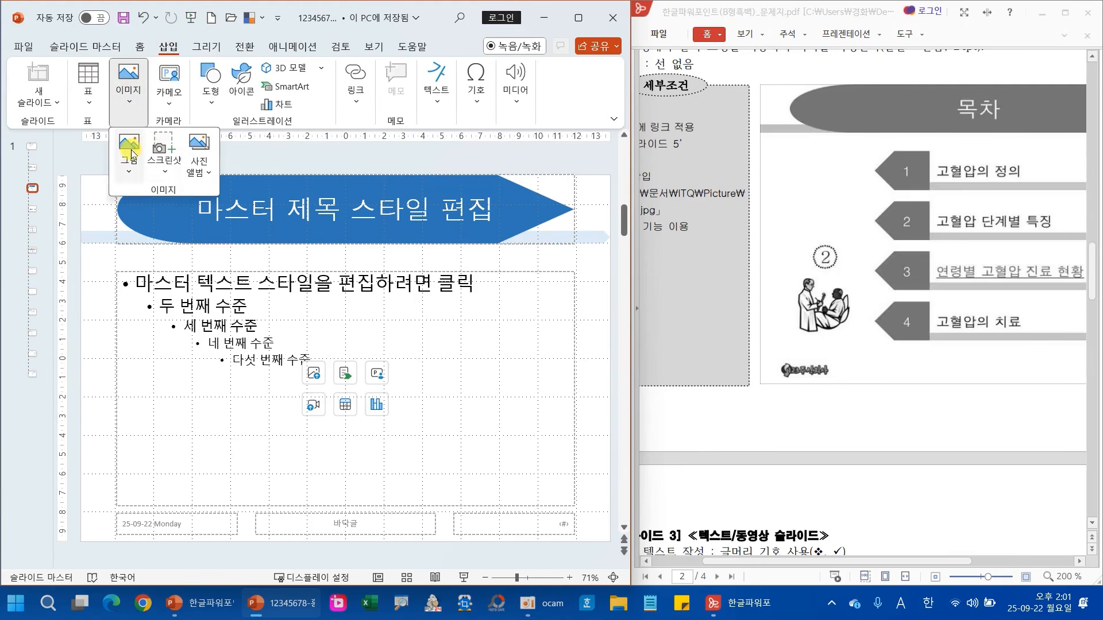
left_click(131, 154)
left_click(167, 221)
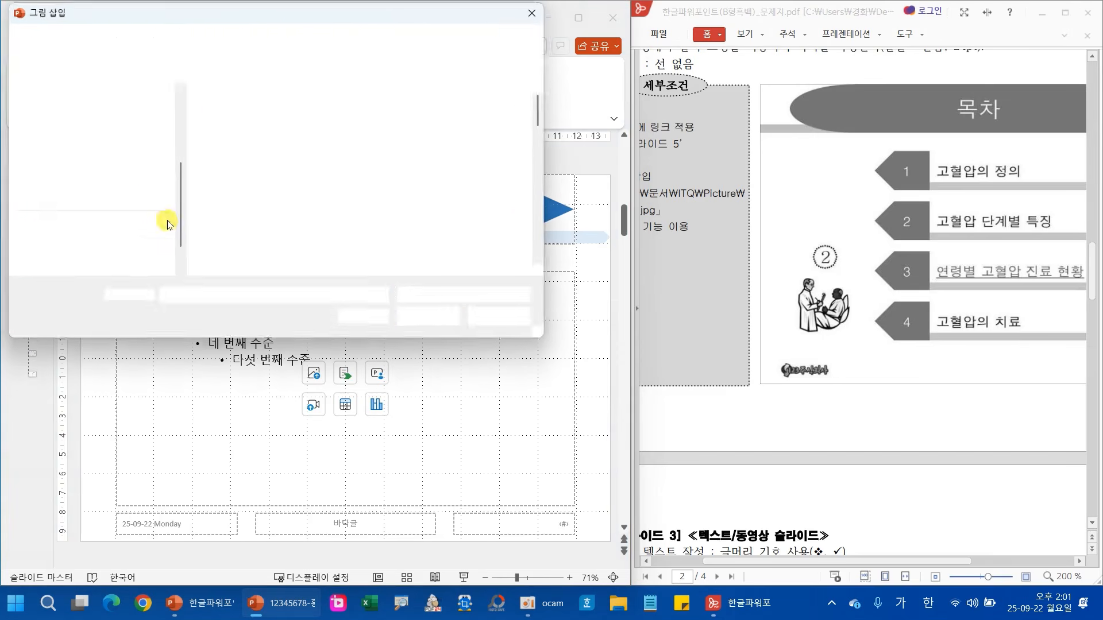
left_click_drag(238, 85, 253, 99)
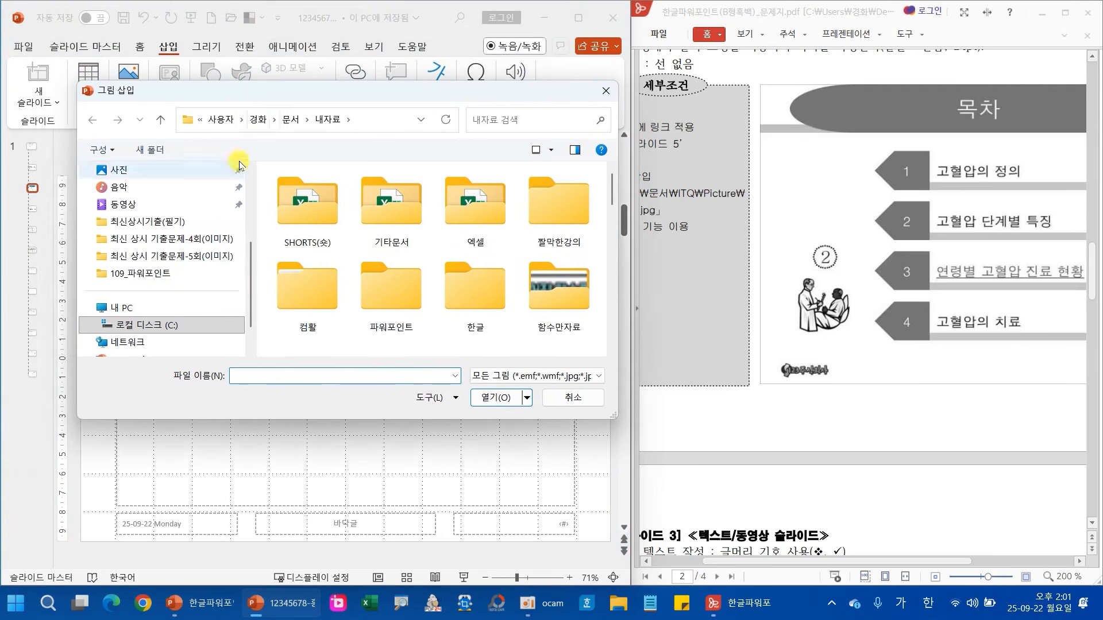
scroll(249, 244, "up", 1)
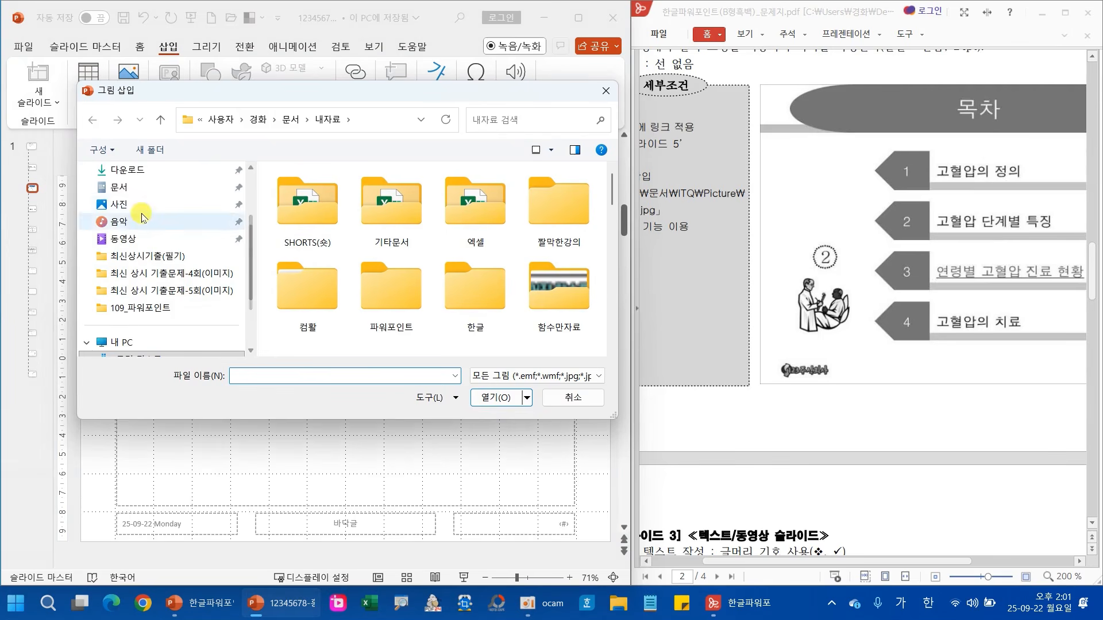
left_click(120, 187)
double_click(467, 305)
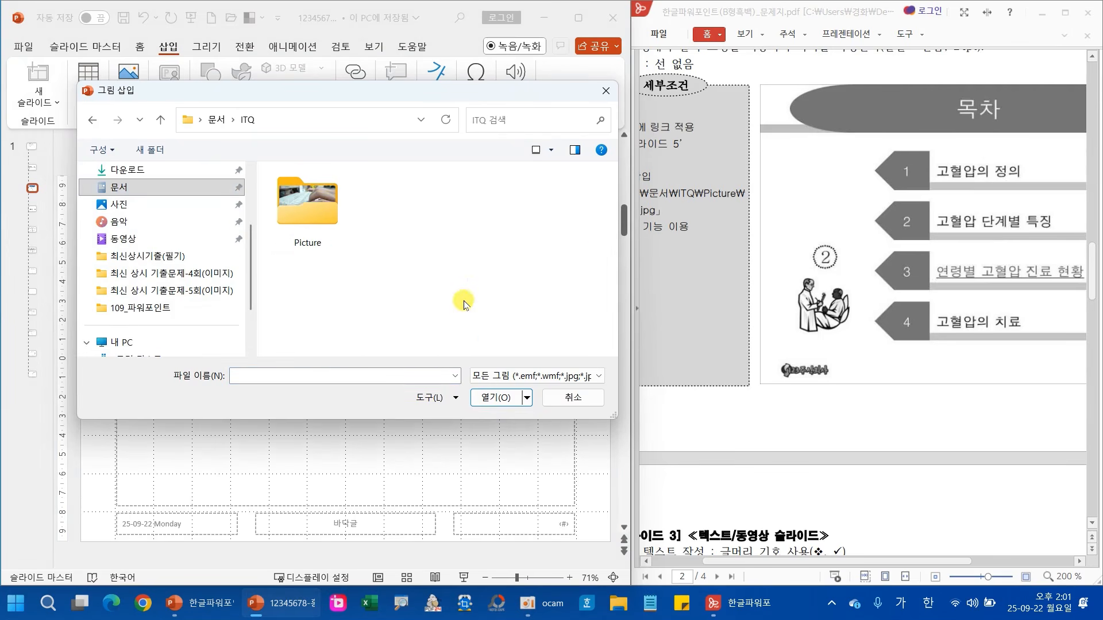
double_click(310, 221)
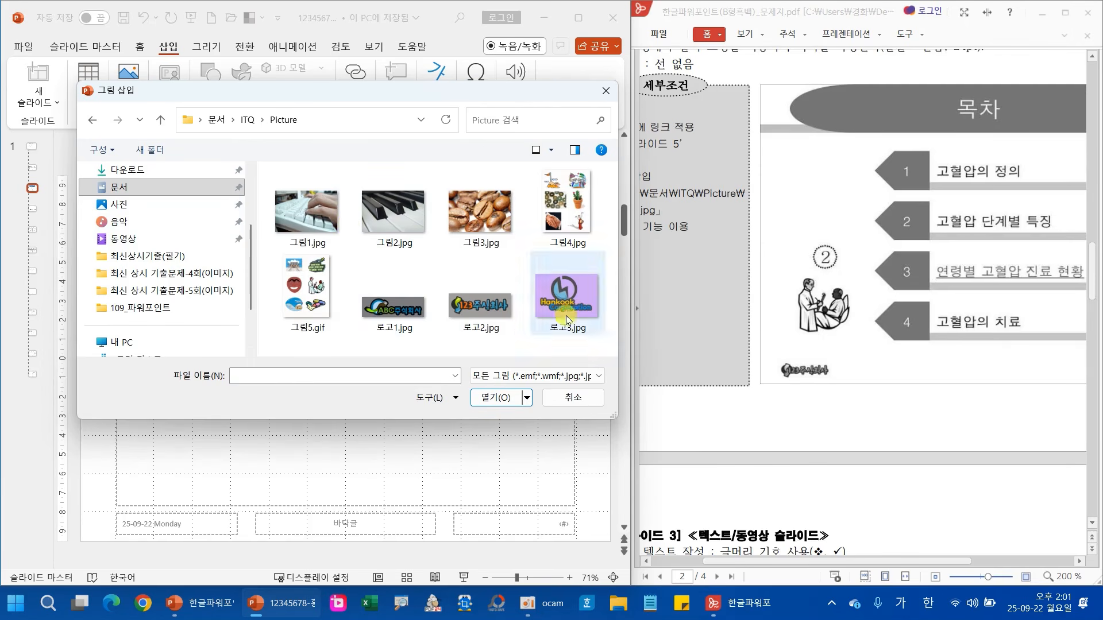
left_click(481, 306)
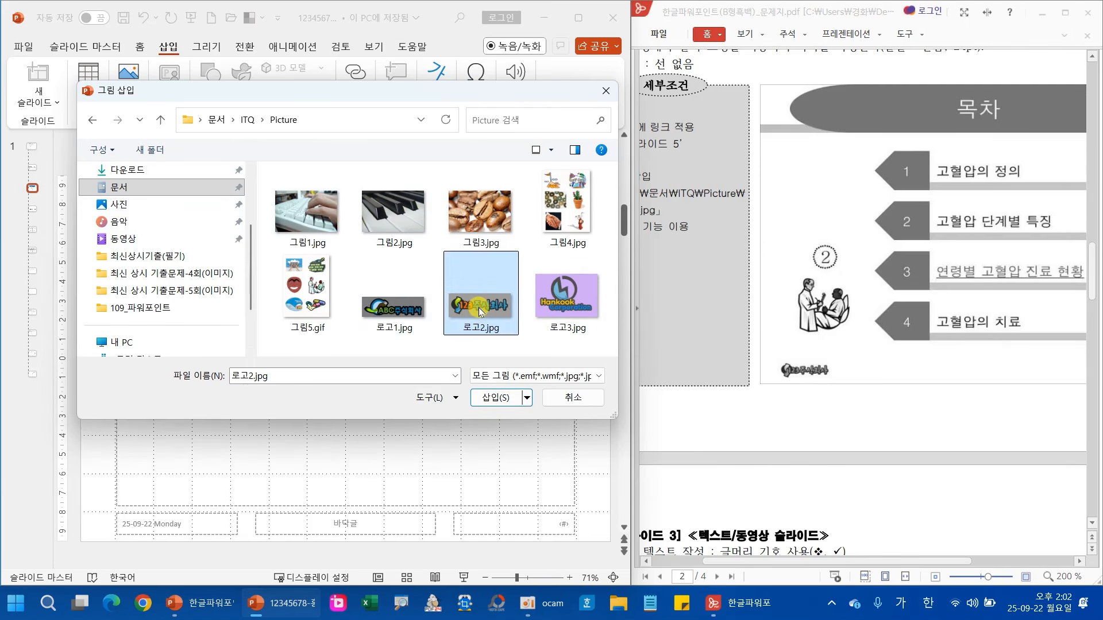
left_click(492, 397)
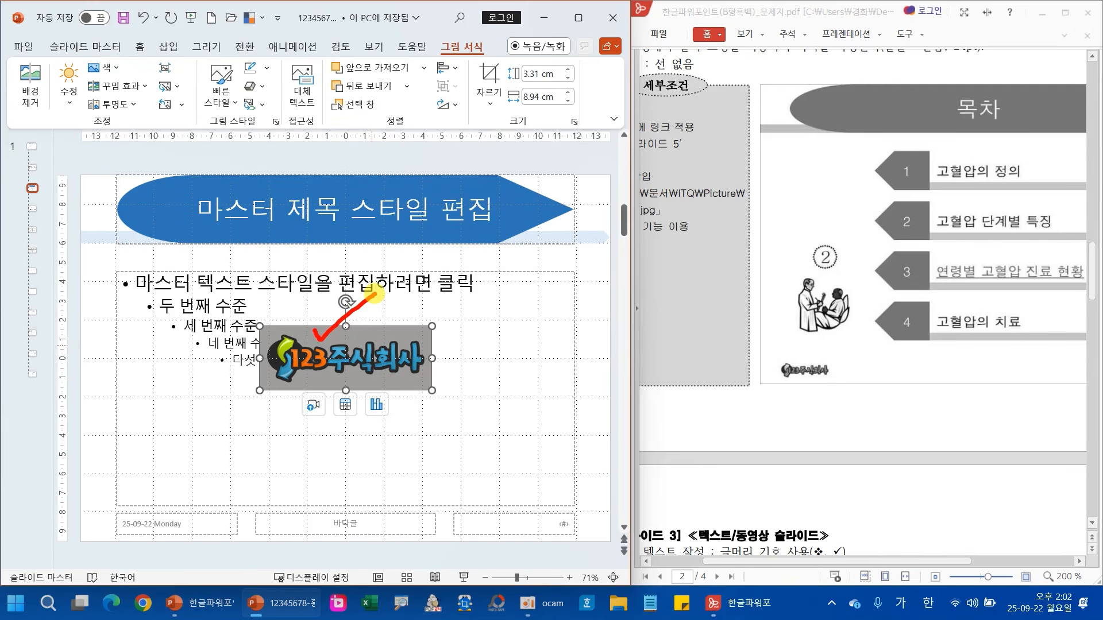
Make the logo picture's grey background transparent with the Set Transparent Color option.
mouse_move(129, 80)
left_mouse_down()
mouse_move(83, 65)
mouse_move(125, 73)
left_mouse_up()
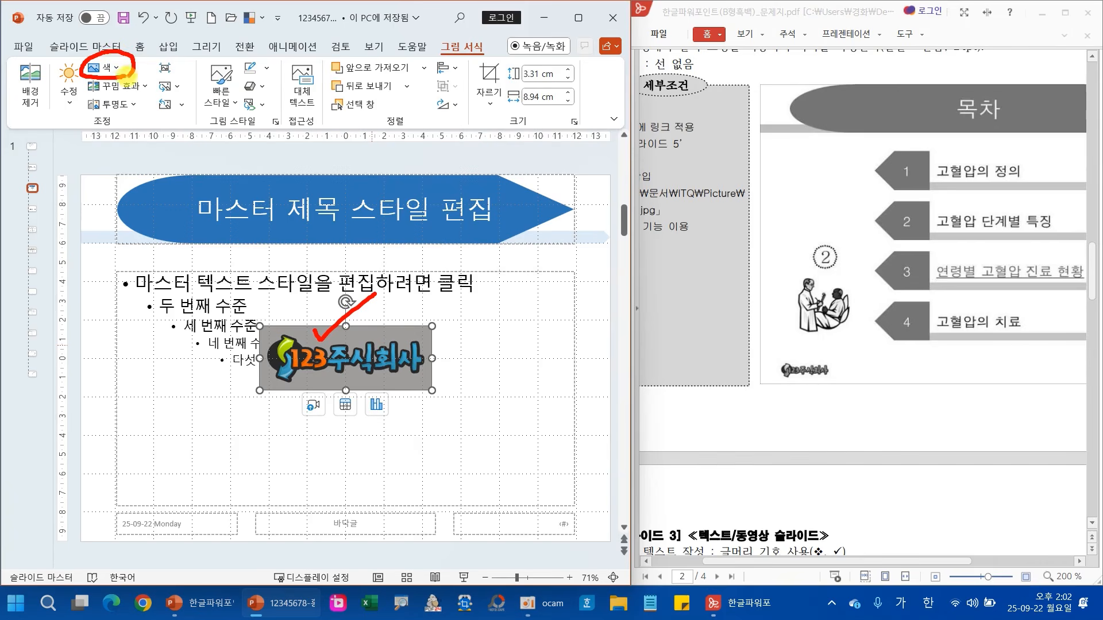
left_click(109, 68)
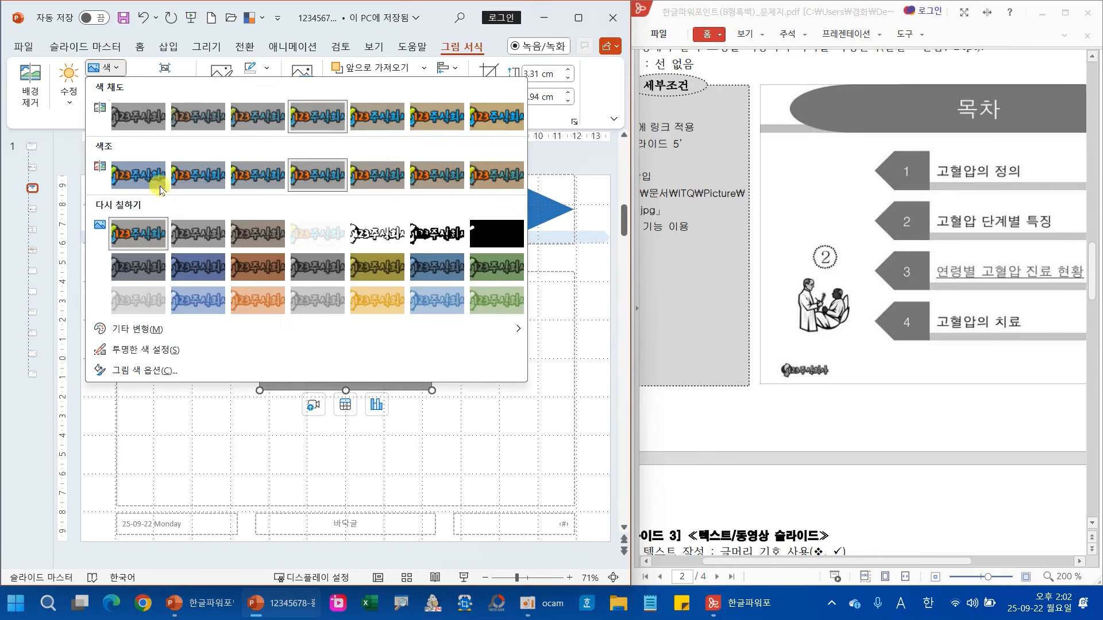
left_click(141, 350)
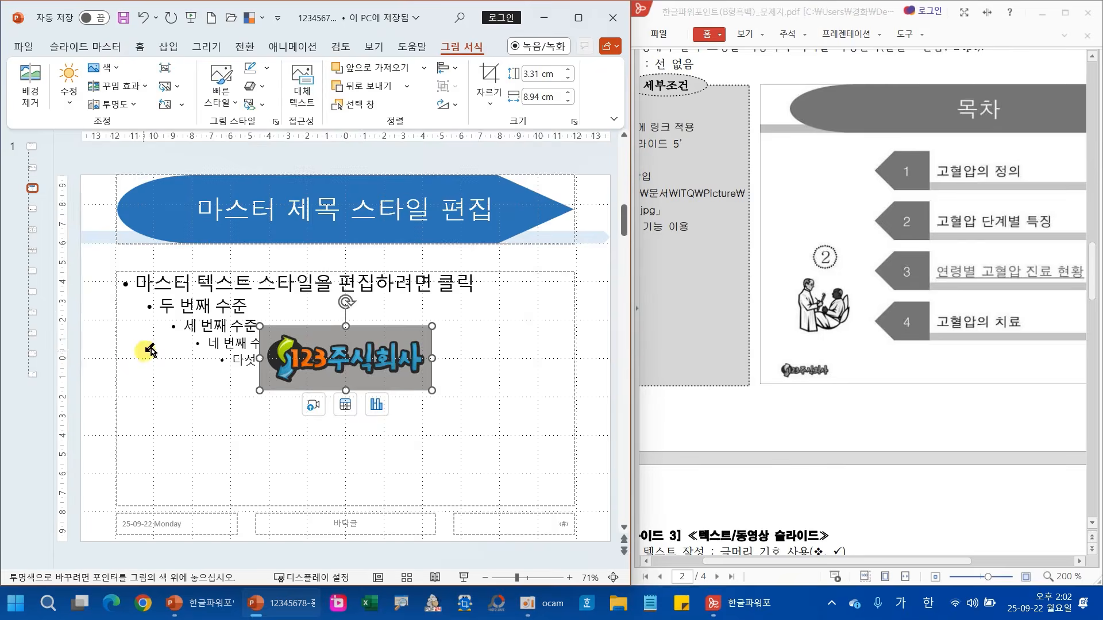
left_click(332, 331)
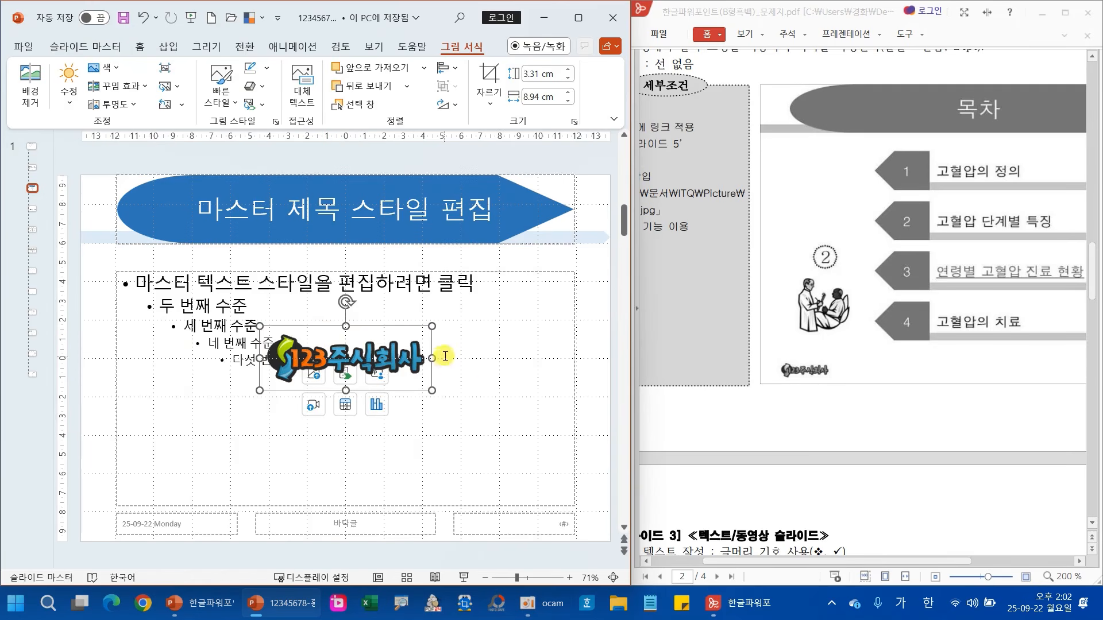
Shrink the logo to about 1.33 × 3.59 cm and position it at the slide master's lower-left corner, over the date placeholder.
left_click_drag(429, 327, 143, 527)
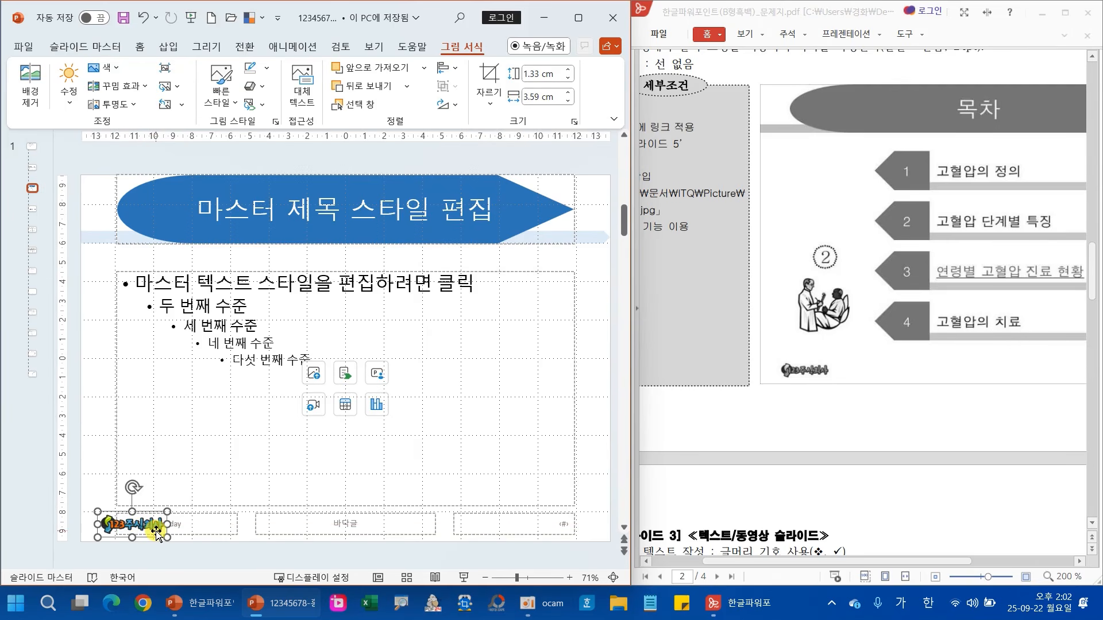
key("ctrl+z")
key("ctrl+Down")
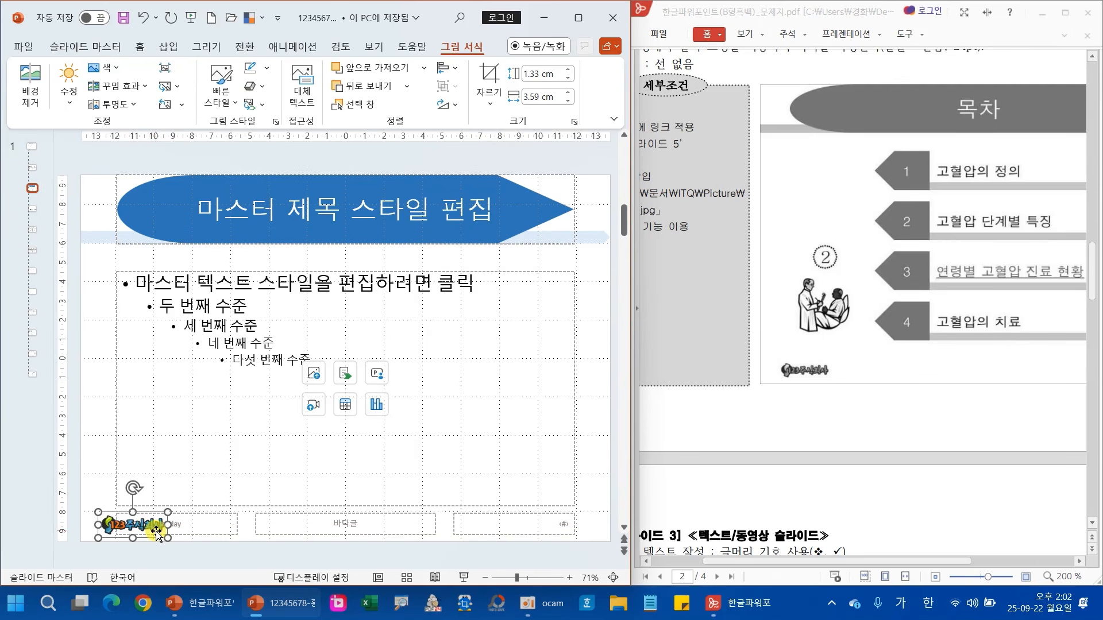
key("ctrl+Right")
key("ctrl+Right")
key("ctrl+Right")
key("ctrl+Right")
key("ctrl+Right")
key("ctrl+Right")
key("ctrl+Right")
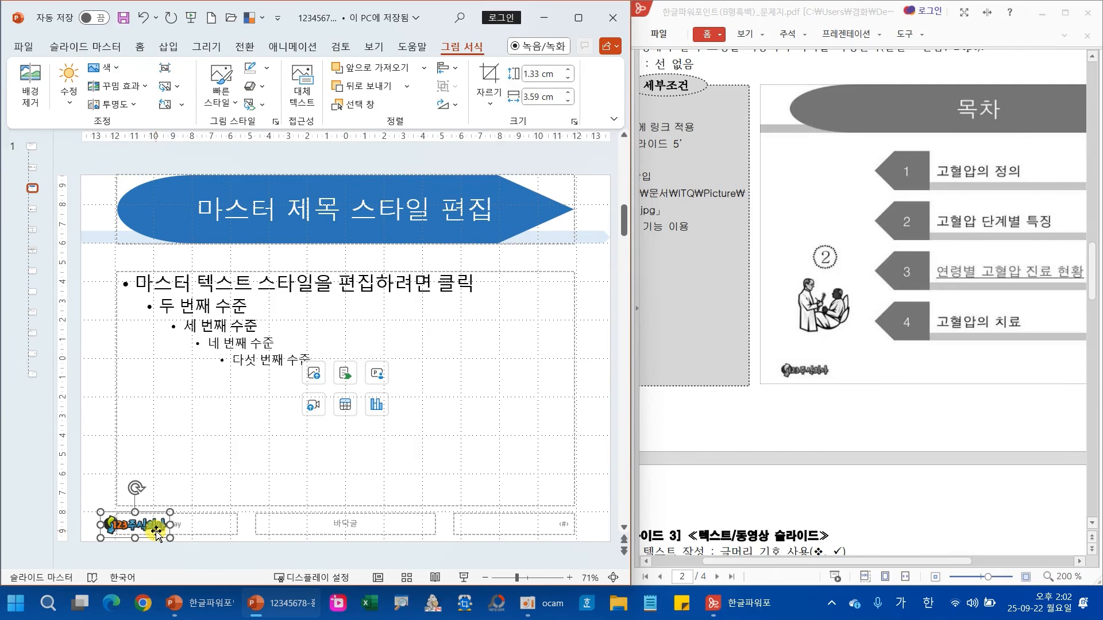
key("ctrl+Right")
key("ctrl+Right")
key("ctrl+Right")
key("ctrl+Right")
key("ctrl+Right")
key("ctrl+Right")
key("ctrl+Right")
key("ctrl+Right")
key("ctrl+Right")
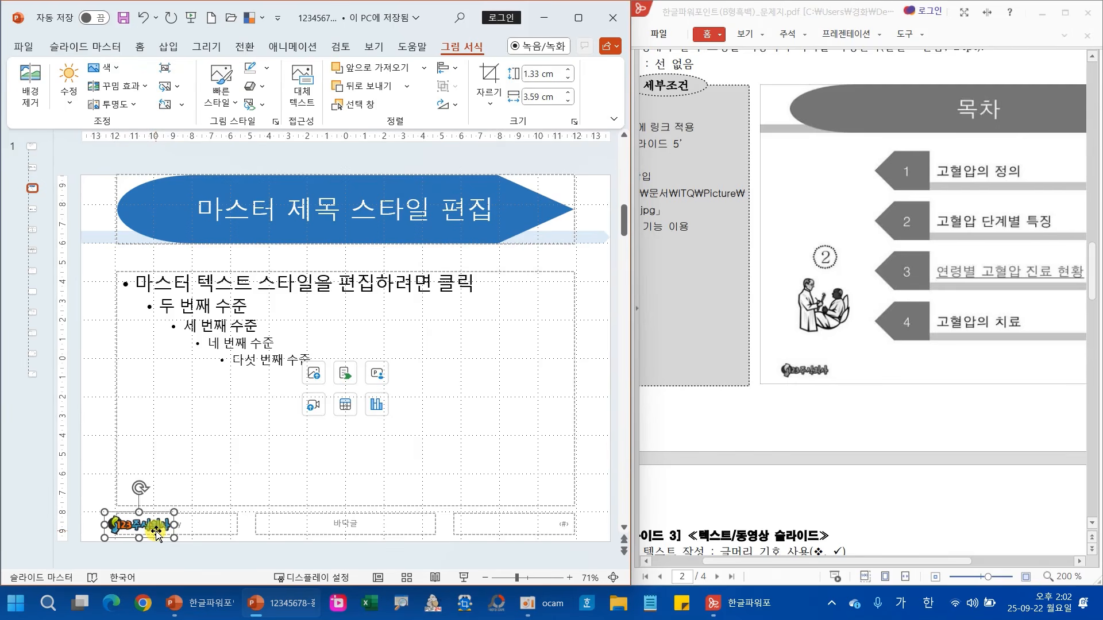
key("ctrl+Right")
key("ctrl+Right")
key("ctrl+Right")
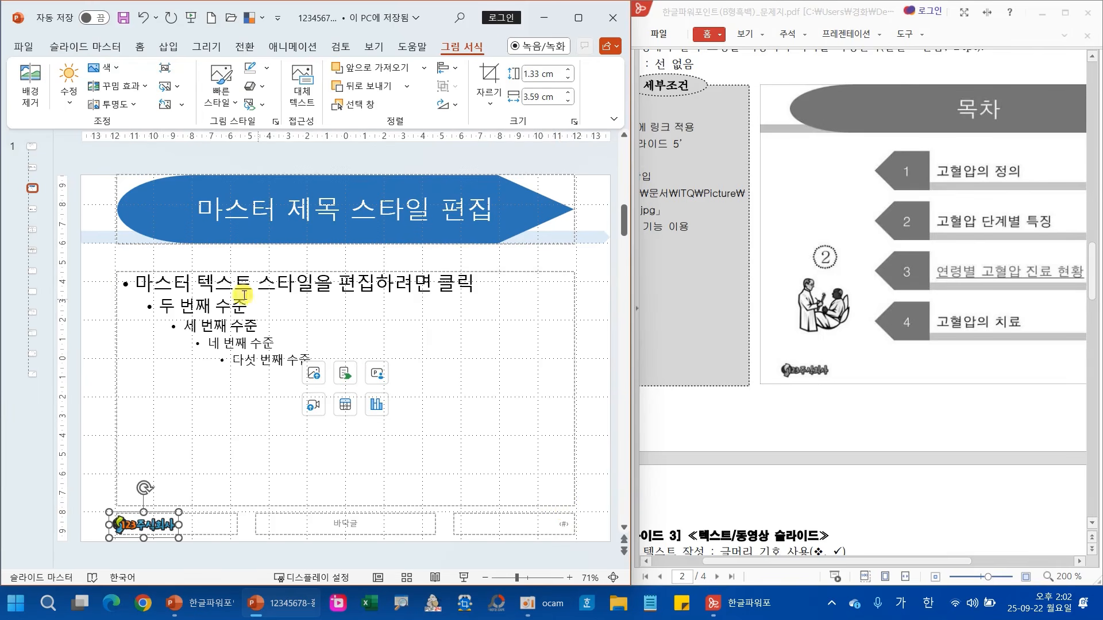
left_click(100, 285)
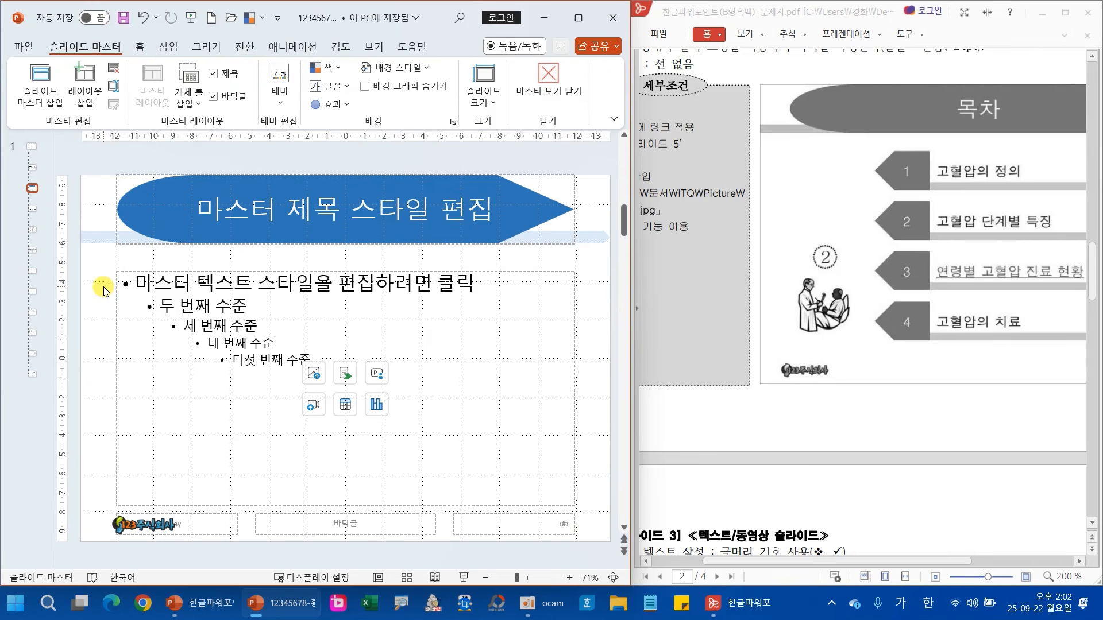
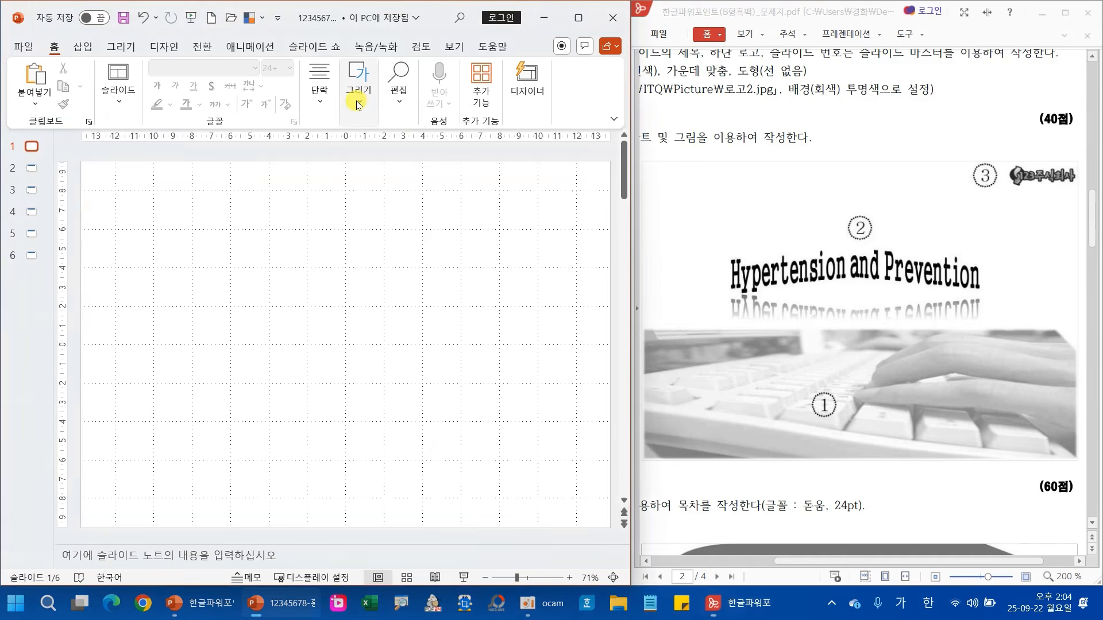
Draw a rectangle with one snipped corner across the full width of slide 1, from just below the middle to the lower edge.
left_click(360, 104)
left_click(457, 172)
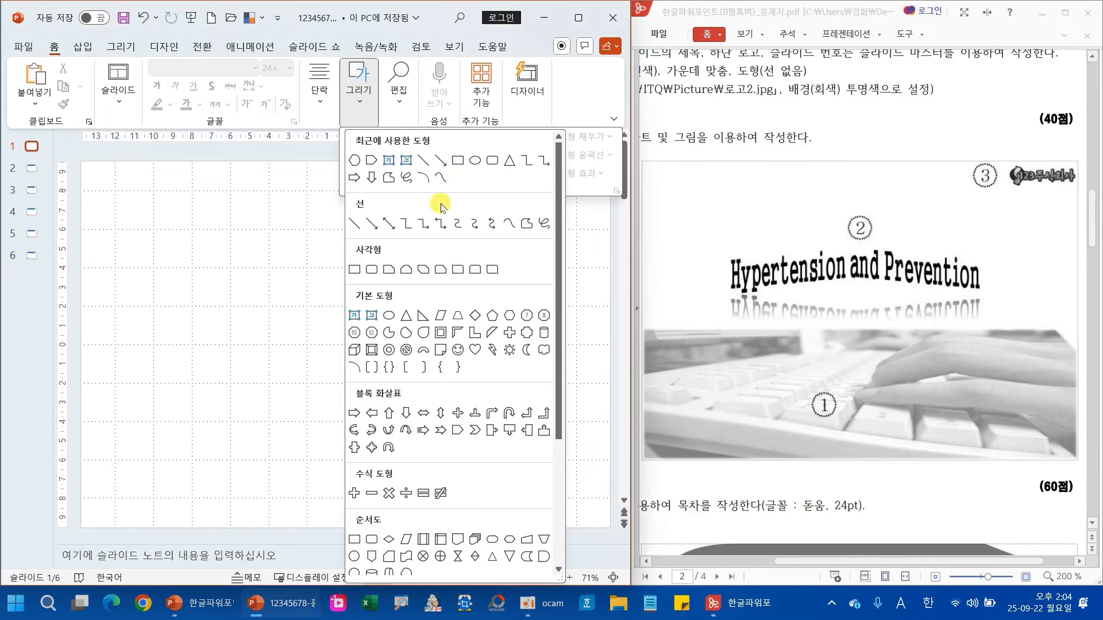
left_click(390, 270)
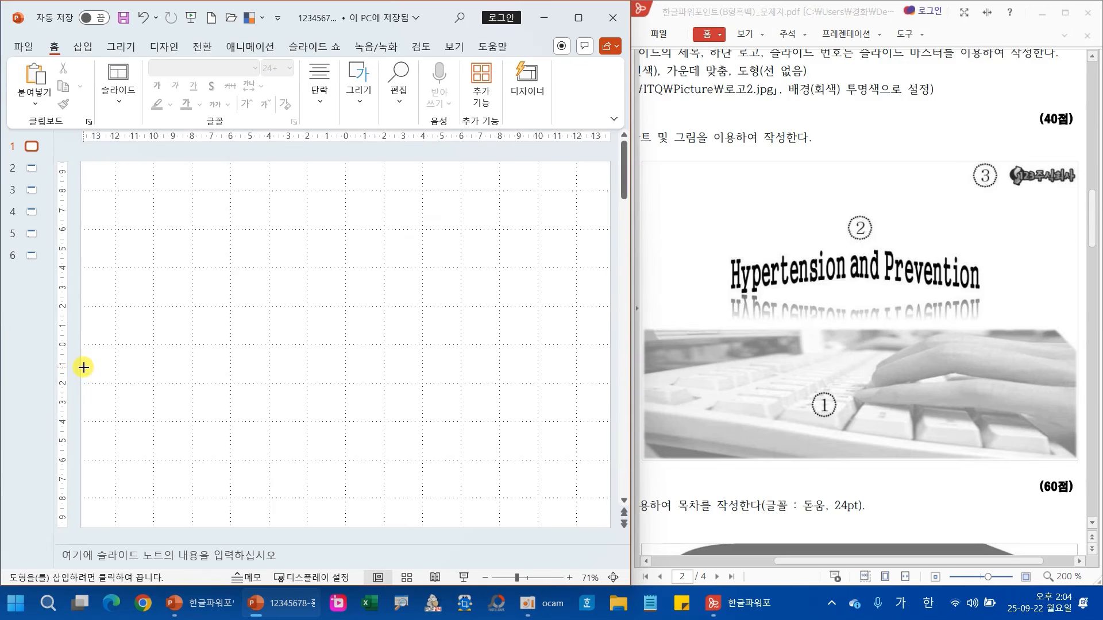
left_click_drag(83, 367, 613, 527)
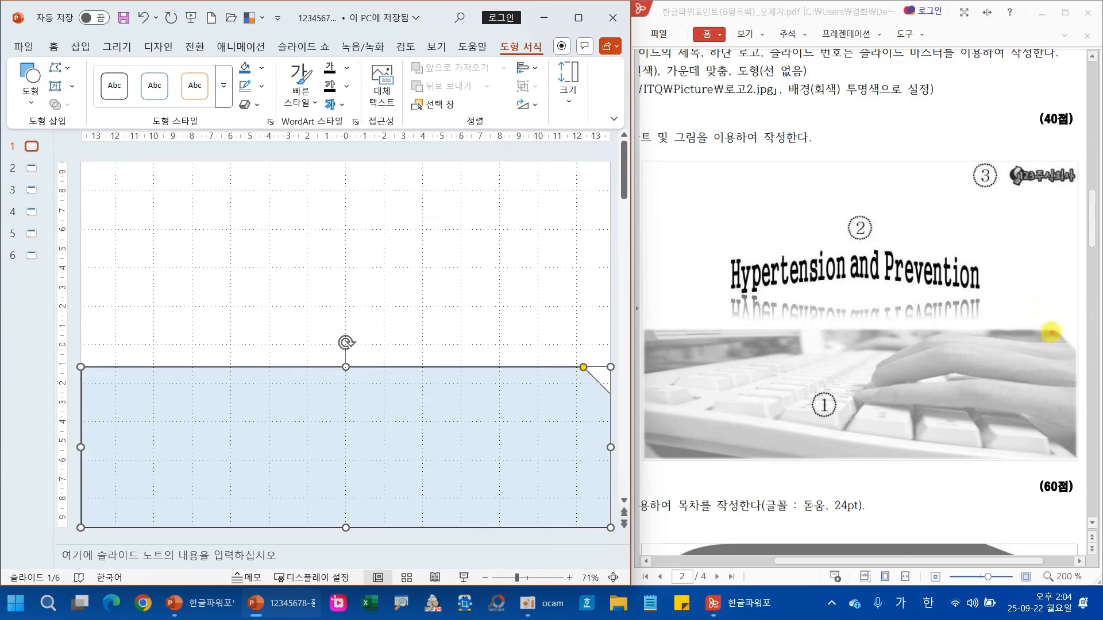
left_click_drag(583, 368, 610, 388)
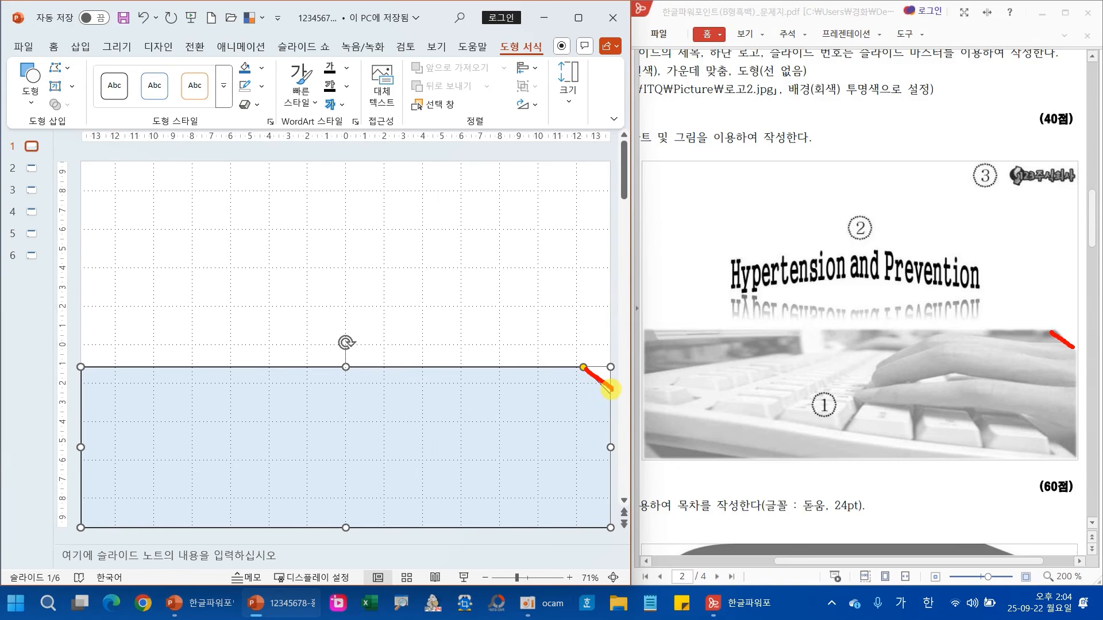
mouse_move(658, 346)
left_mouse_down()
mouse_move(653, 317)
mouse_move(654, 353)
left_mouse_up()
mouse_move(647, 475)
left_mouse_down()
mouse_move(616, 464)
mouse_move(645, 479)
left_mouse_up()
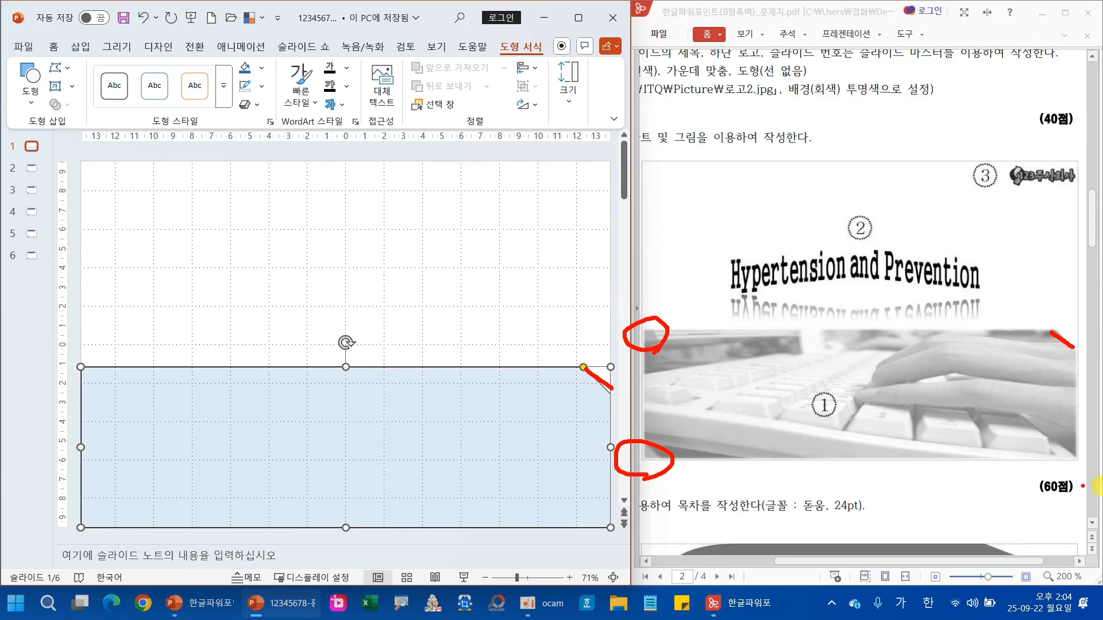
mouse_move(1085, 486)
left_mouse_down()
mouse_move(1062, 467)
mouse_move(1089, 487)
left_mouse_up()
mouse_move(1082, 384)
left_mouse_down()
mouse_move(1063, 308)
mouse_move(1081, 359)
left_mouse_up()
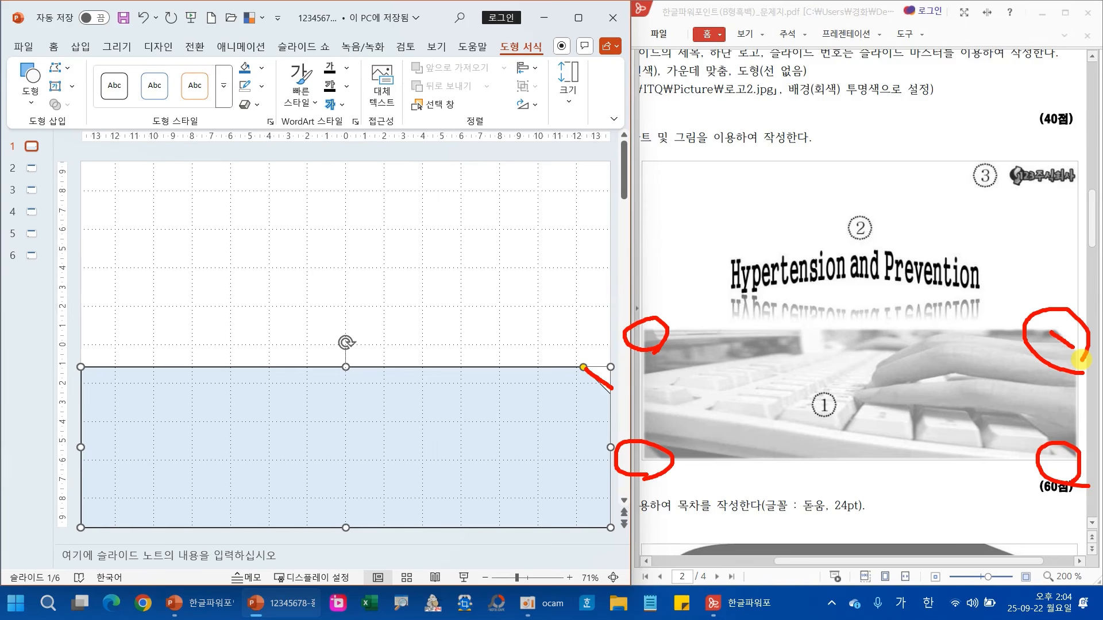
key("Escape")
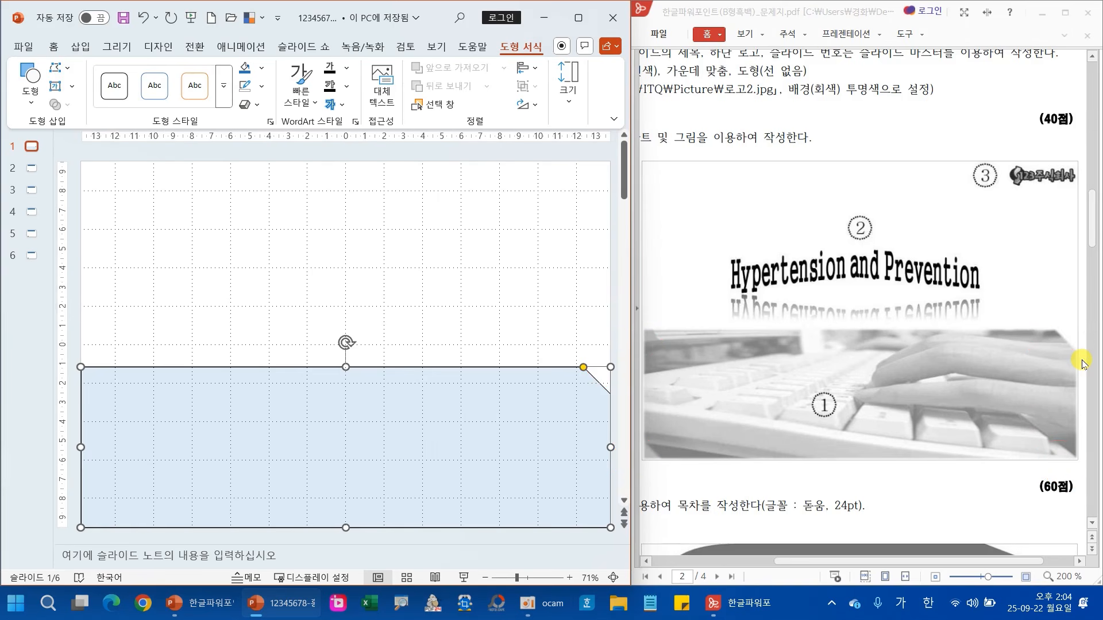
Fill the snipped-corner rectangle on slide 1 with 그림1.jpg from the ITQ Picture folder, following the exam paper's shape conditions.
left_click_drag(915, 560, 791, 561)
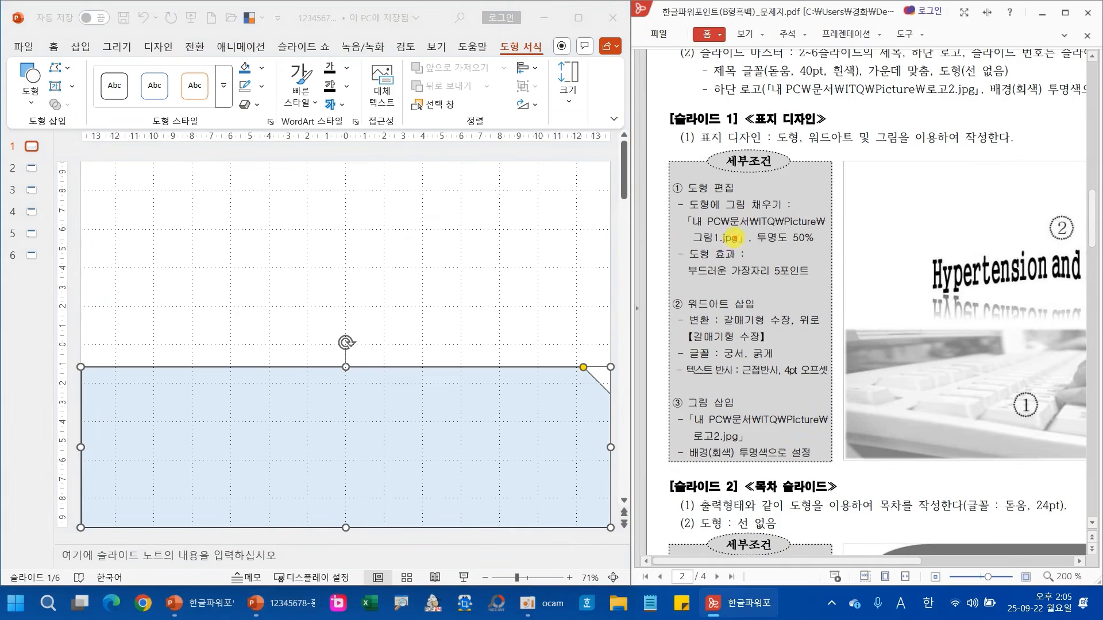
mouse_move(725, 246)
left_mouse_down()
mouse_move(661, 236)
mouse_move(740, 232)
mouse_move(715, 247)
mouse_move(775, 283)
mouse_move(808, 285)
left_mouse_up()
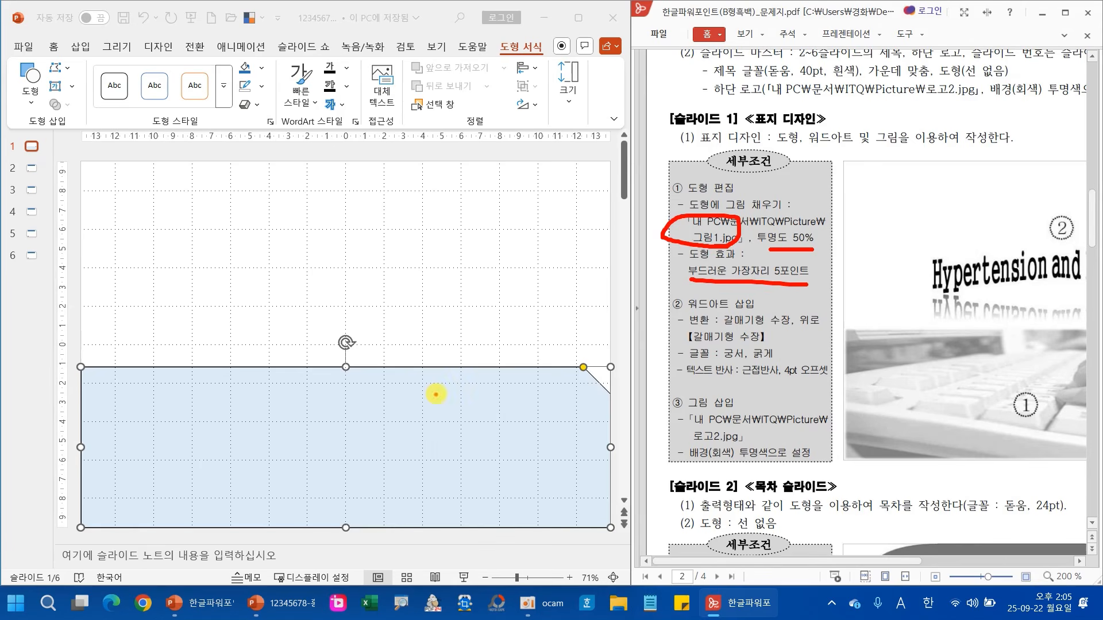
key("Escape")
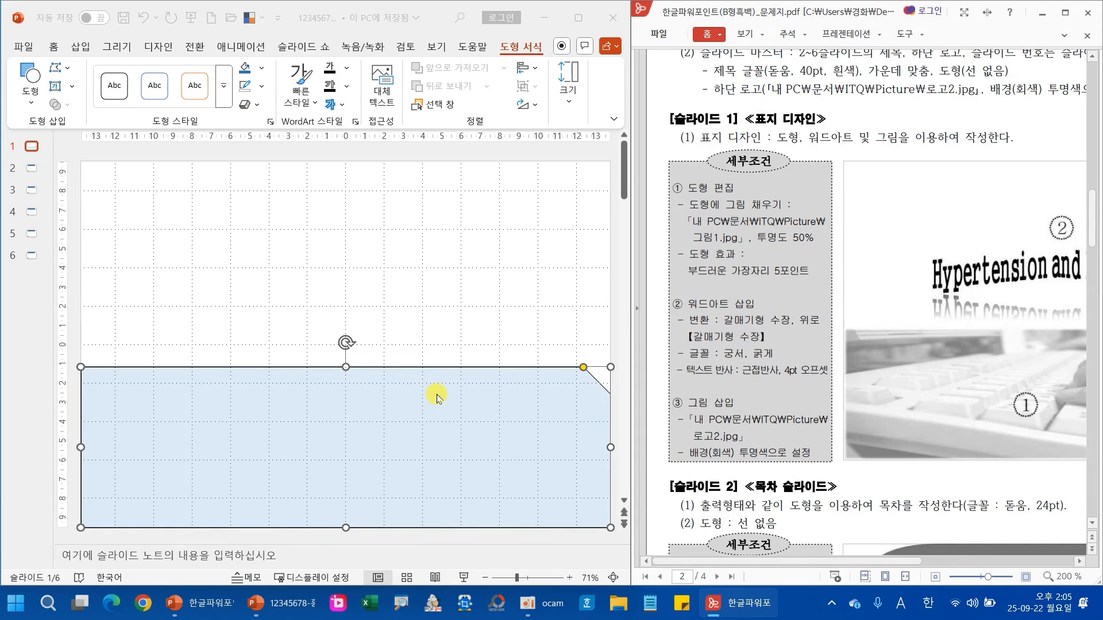
left_click(263, 70)
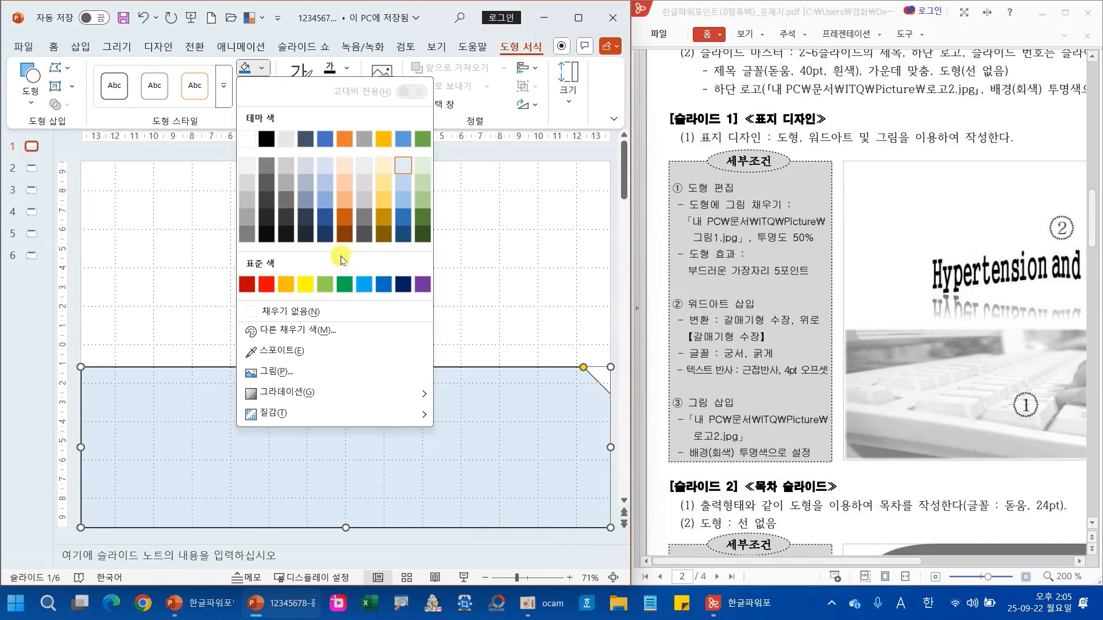
left_click(270, 373)
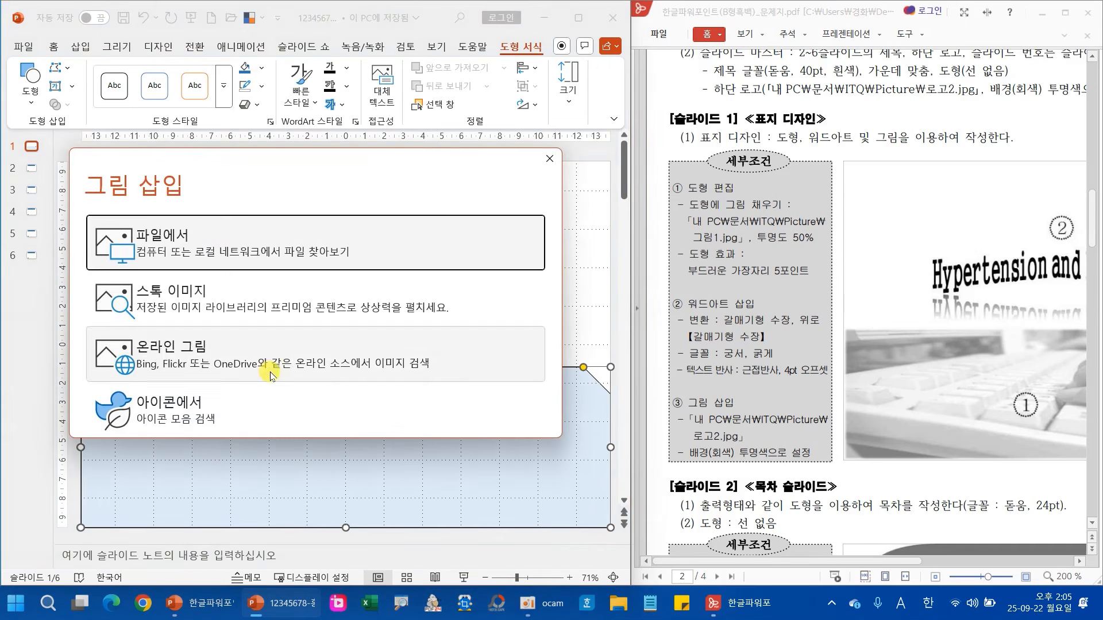
left_click(213, 225)
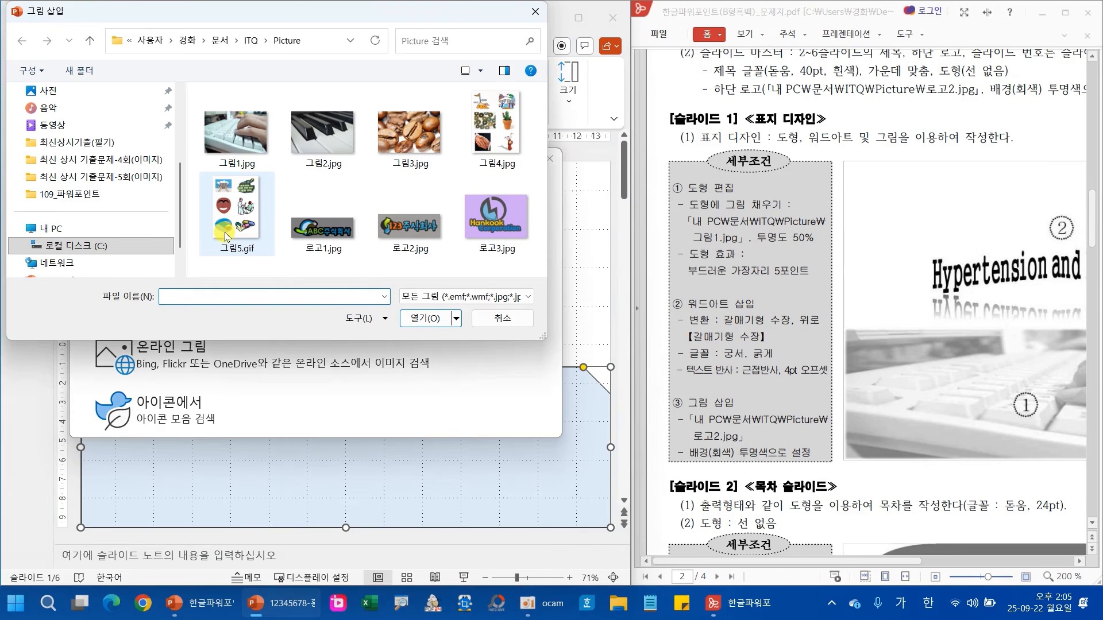
left_click(232, 119)
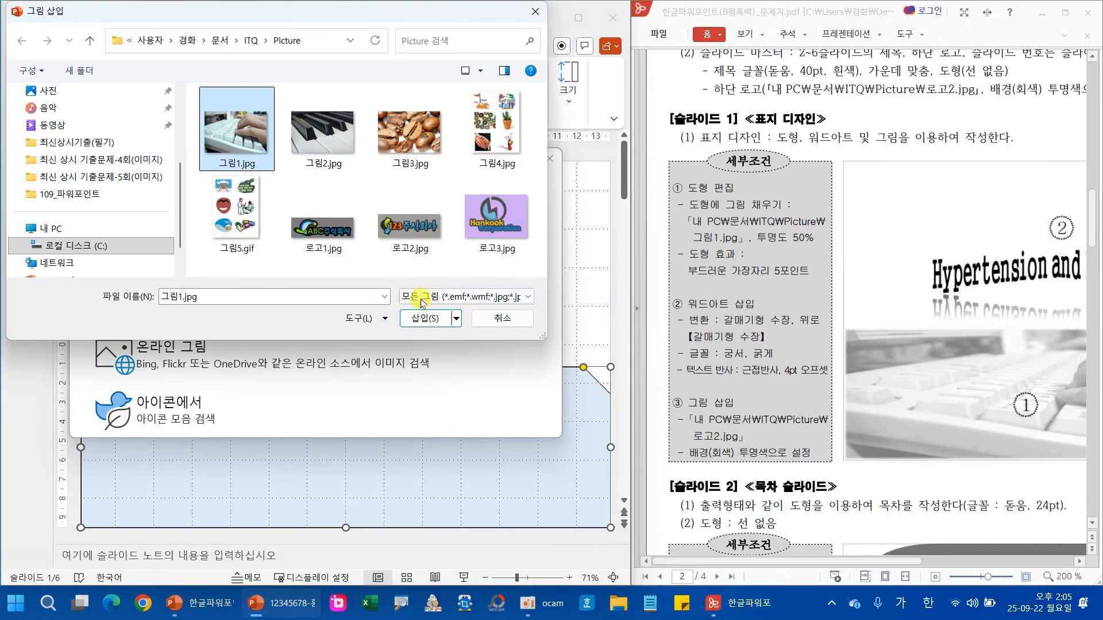
left_click(425, 318)
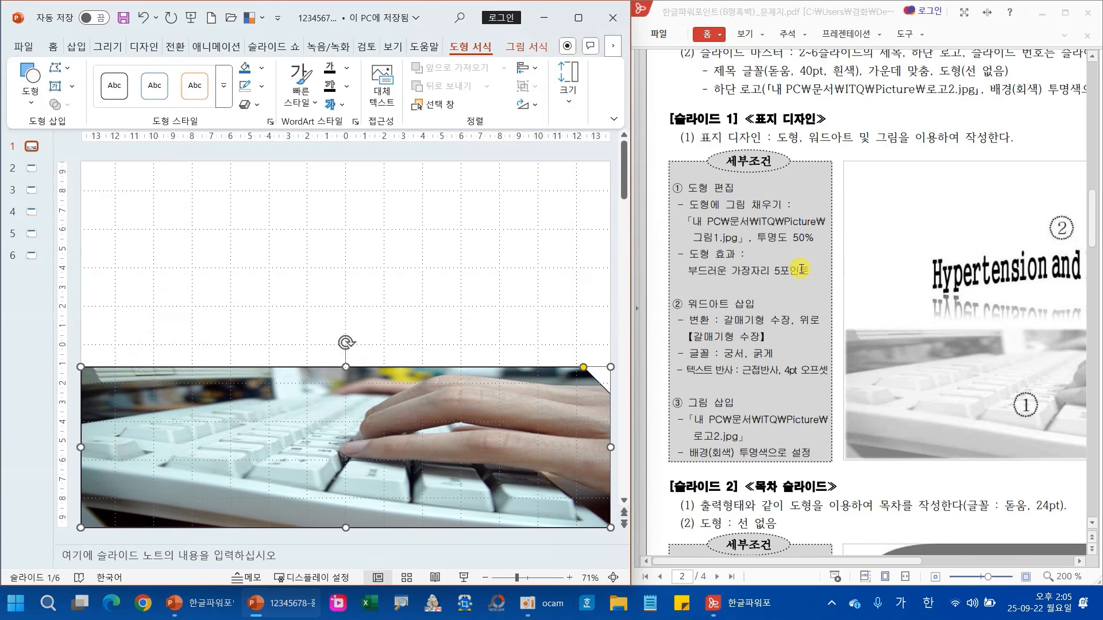
Set the transparency of the snipped-corner rectangle's picture fill to 50%.
right_click(316, 422)
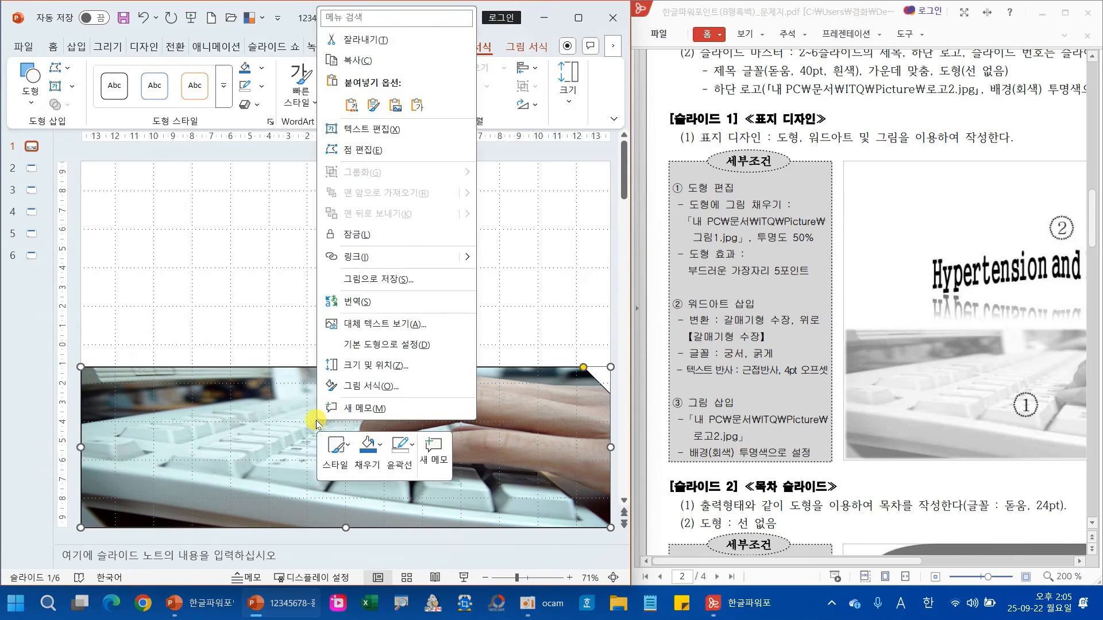
left_click(366, 385)
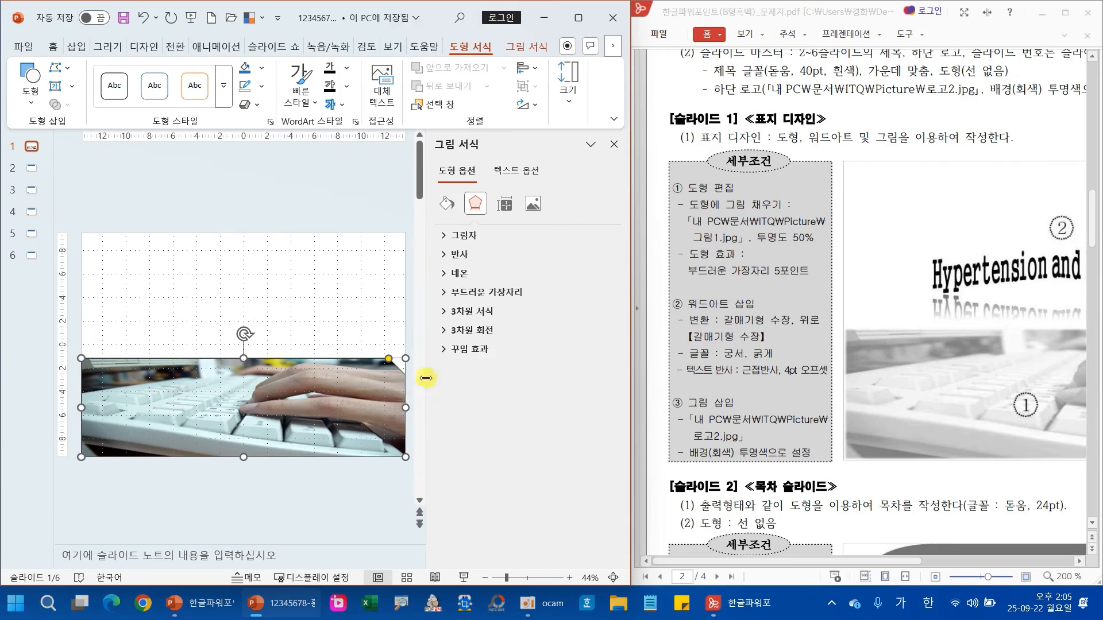
left_click(447, 204)
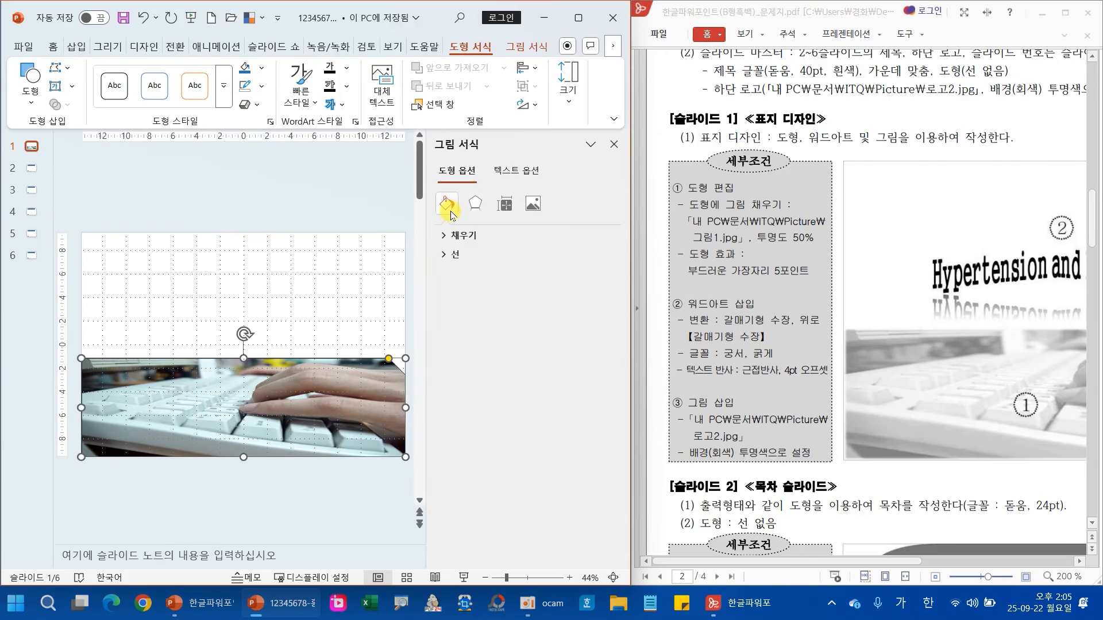
left_click(460, 236)
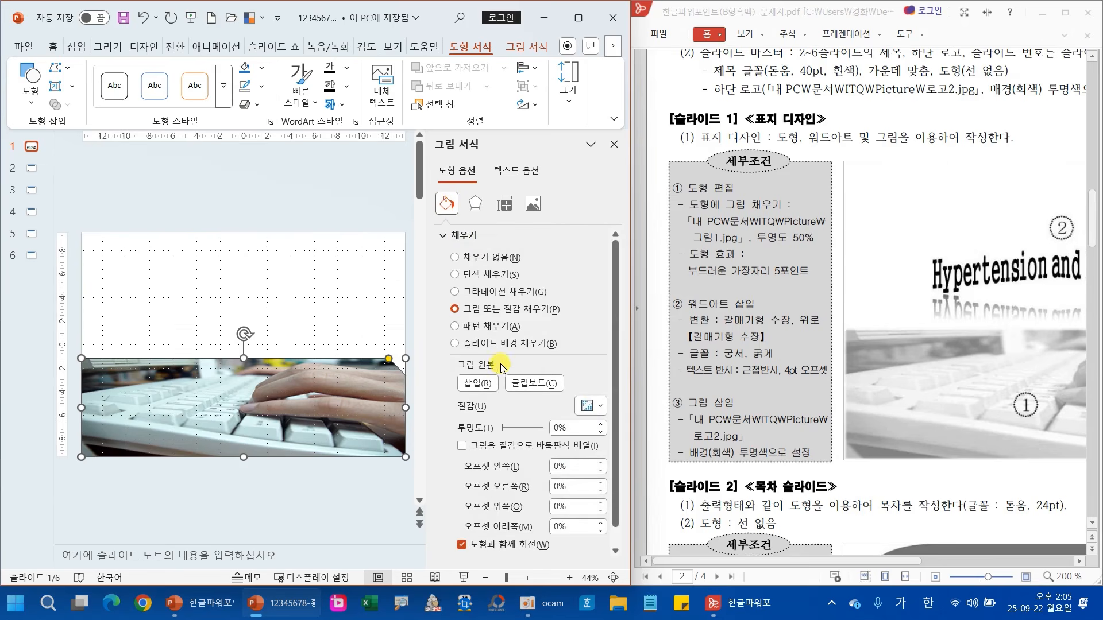
mouse_move(446, 417)
left_mouse_down()
mouse_move(609, 438)
mouse_move(515, 428)
left_mouse_up()
key("Escape")
type("50")
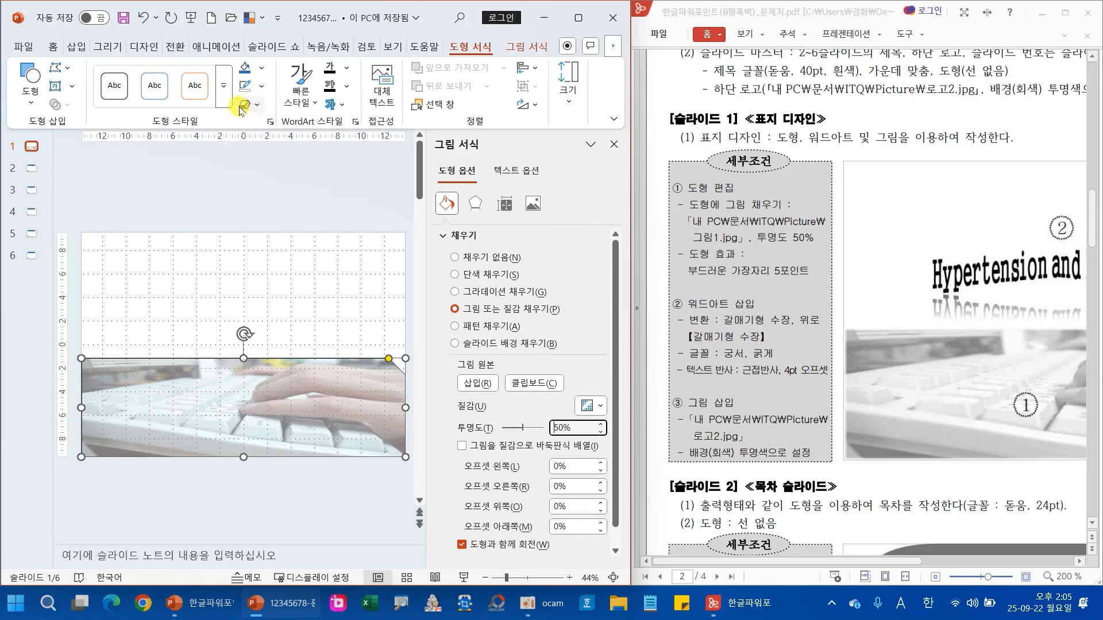
Apply the 5 pt soft edges effect to the picture-filled rectangle and close its format settings.
left_click(473, 212)
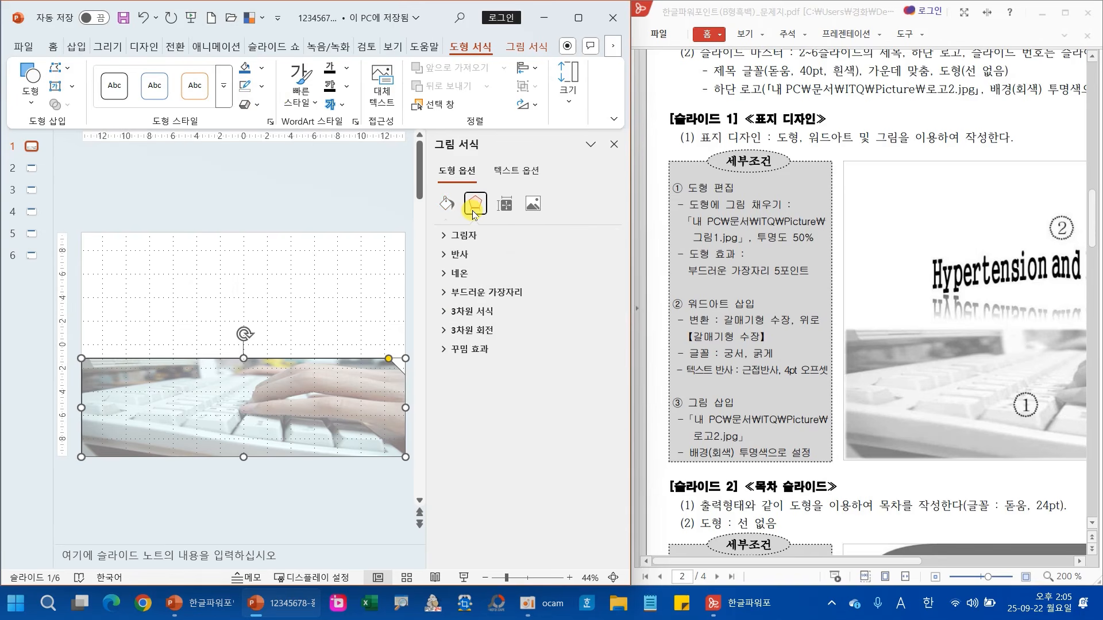
left_click(504, 291)
left_click(598, 321)
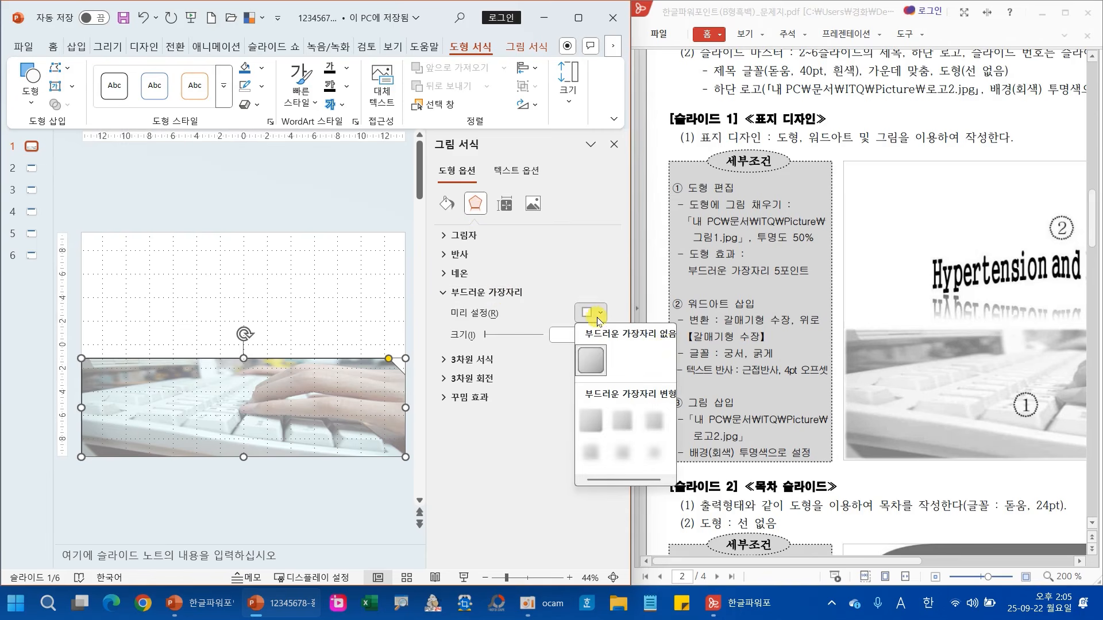
left_click(654, 424)
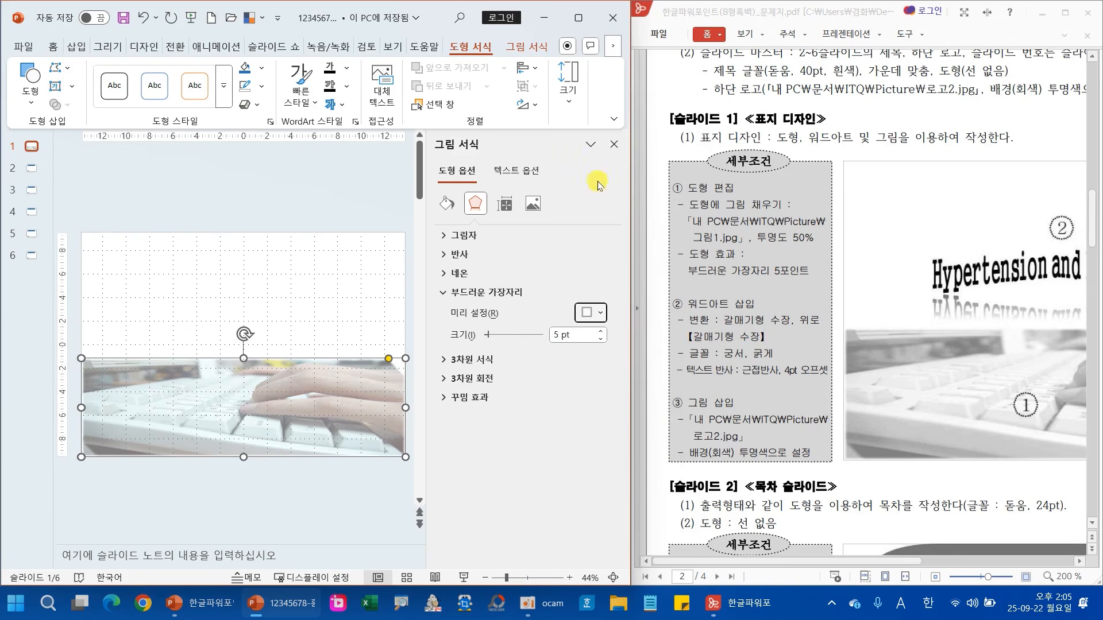
left_click(612, 145)
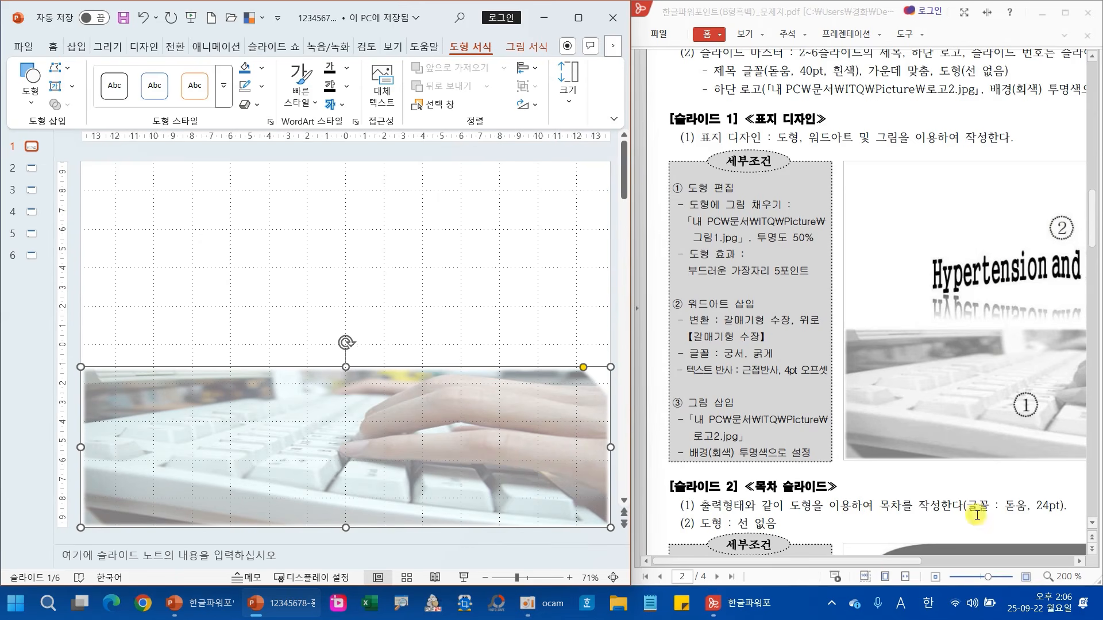
Insert a WordArt object on slide 1 using the orange outlined style in the gallery's first row.
left_click_drag(897, 561, 1004, 566)
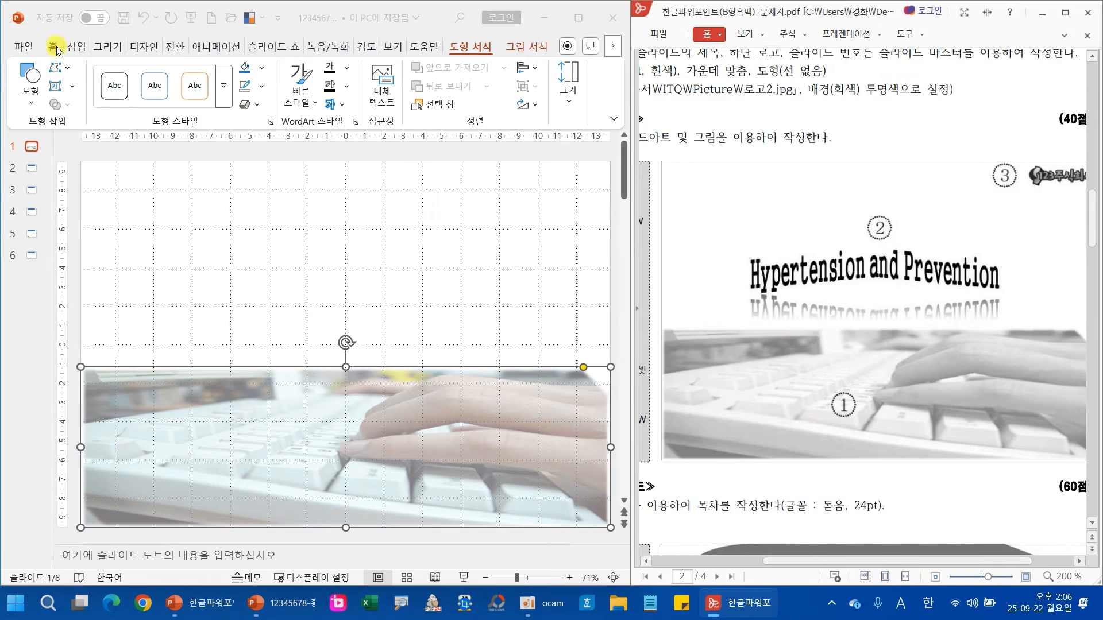
left_click(76, 47)
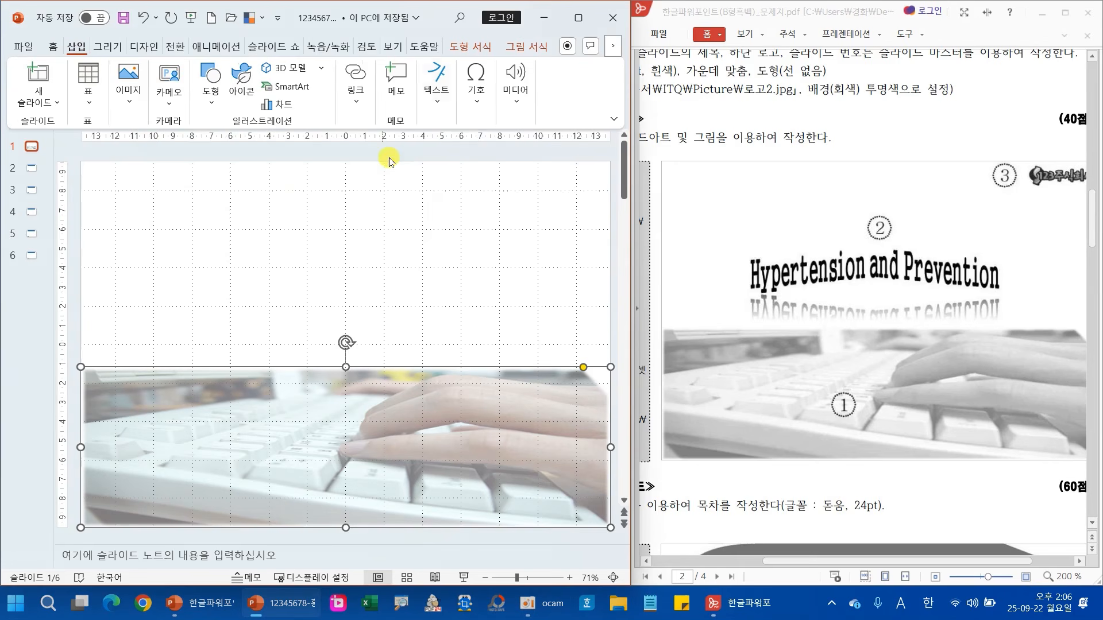
left_click(437, 107)
left_click(505, 164)
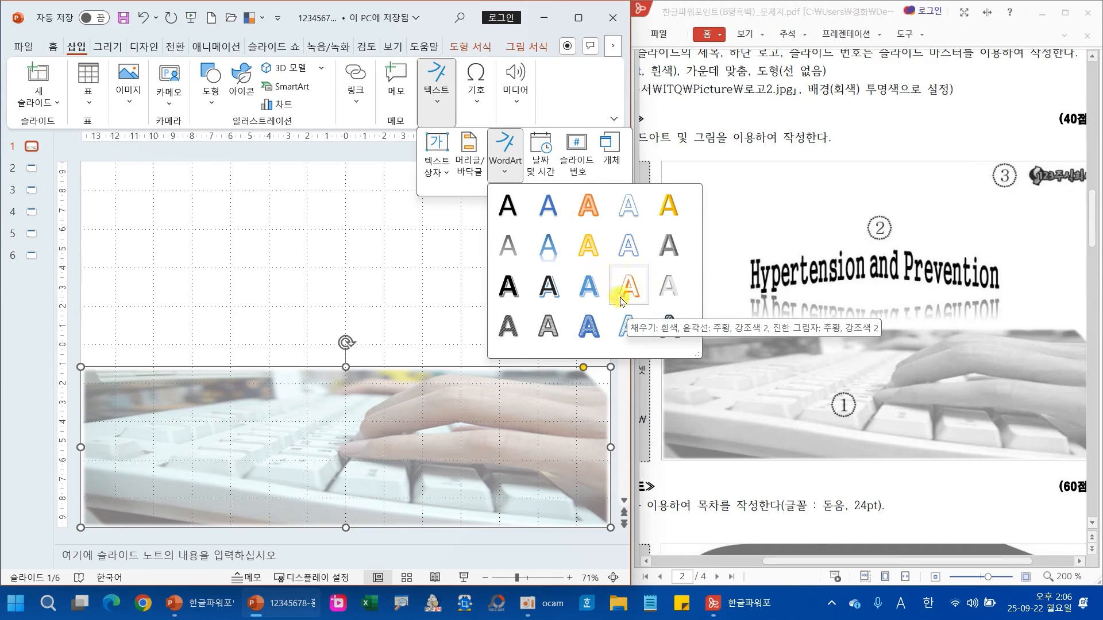
left_click(588, 205)
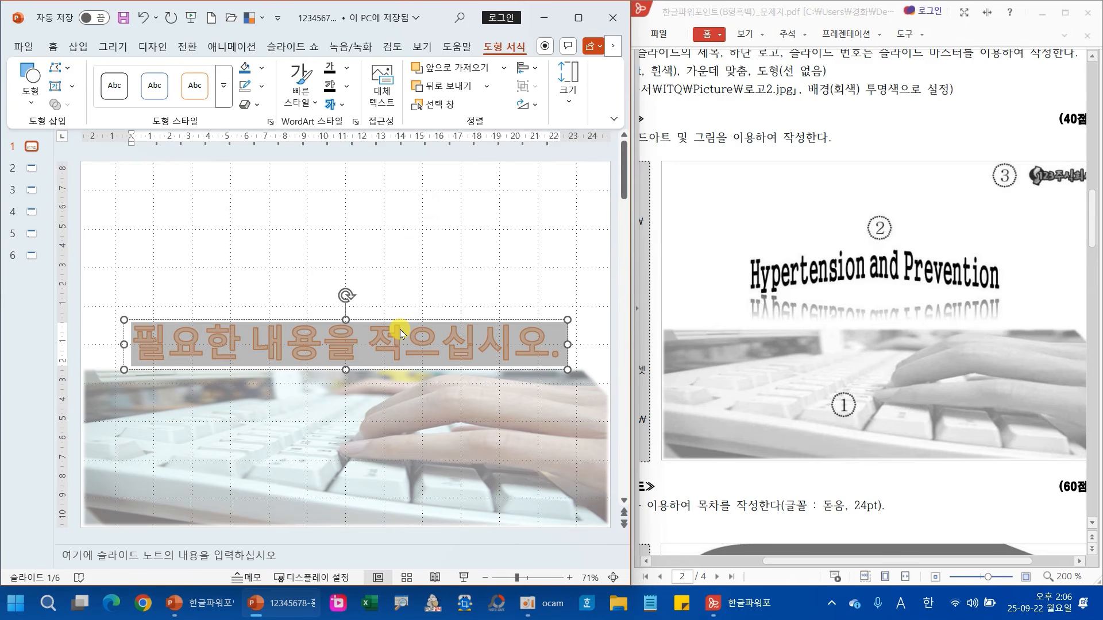
Clear the WordArt formatting from the selected placeholder text so it uses plain lettering.
key("ctrl+2")
mouse_move(401, 285)
left_mouse_down()
mouse_move(383, 330)
mouse_move(412, 307)
left_mouse_up()
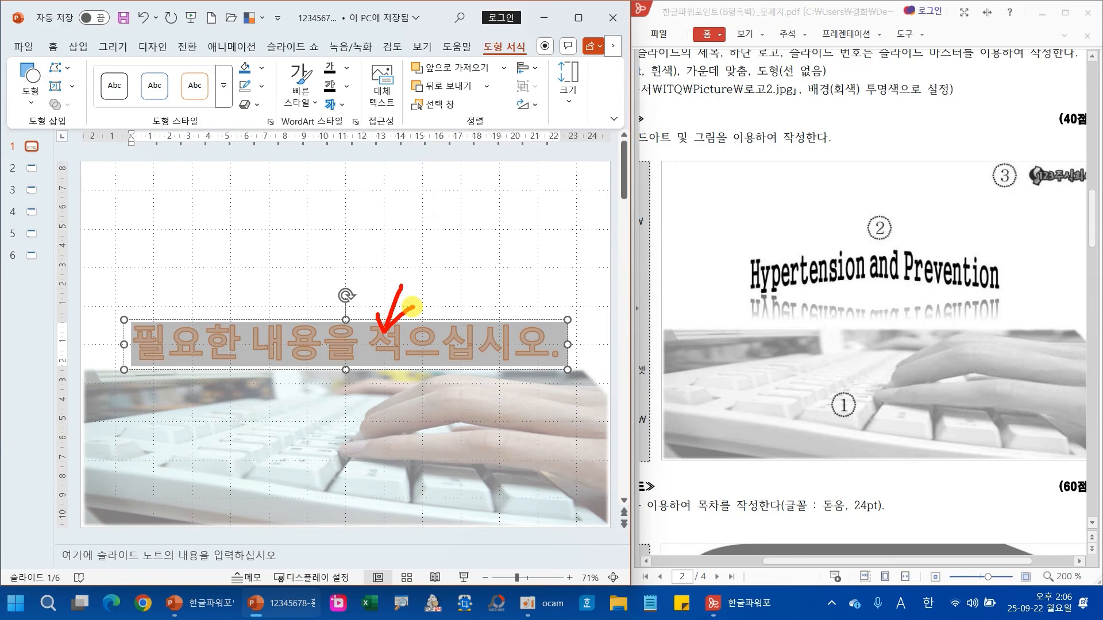
mouse_move(520, 56)
left_mouse_down()
mouse_move(480, 58)
mouse_move(520, 53)
left_mouse_up()
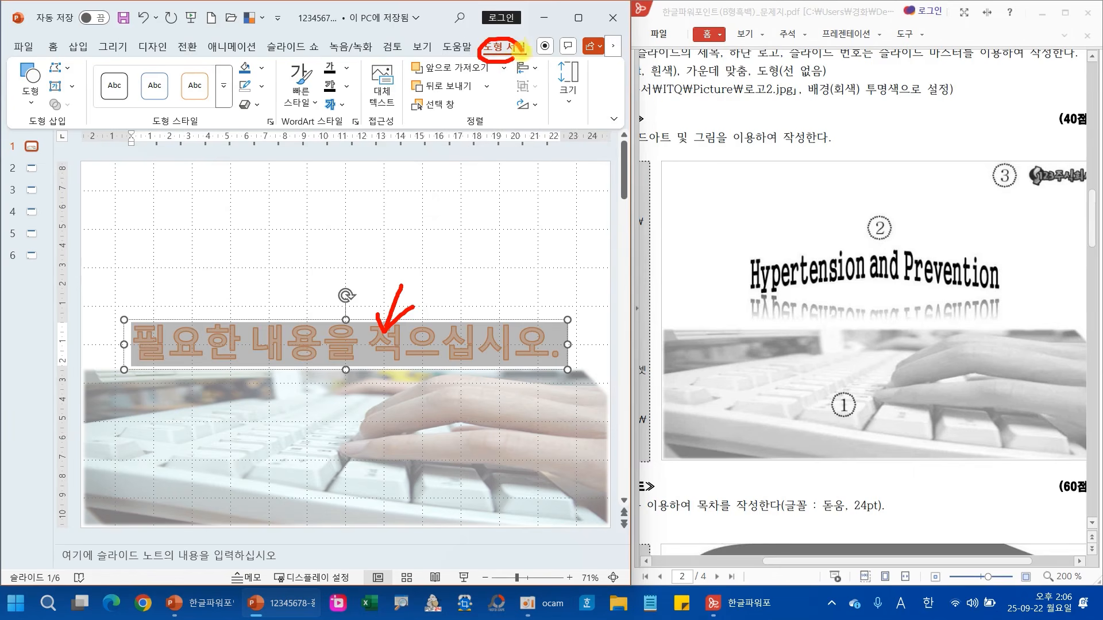
mouse_move(277, 123)
left_mouse_down()
mouse_move(357, 125)
mouse_move(361, 117)
mouse_move(277, 132)
mouse_move(359, 131)
mouse_move(359, 120)
left_mouse_up()
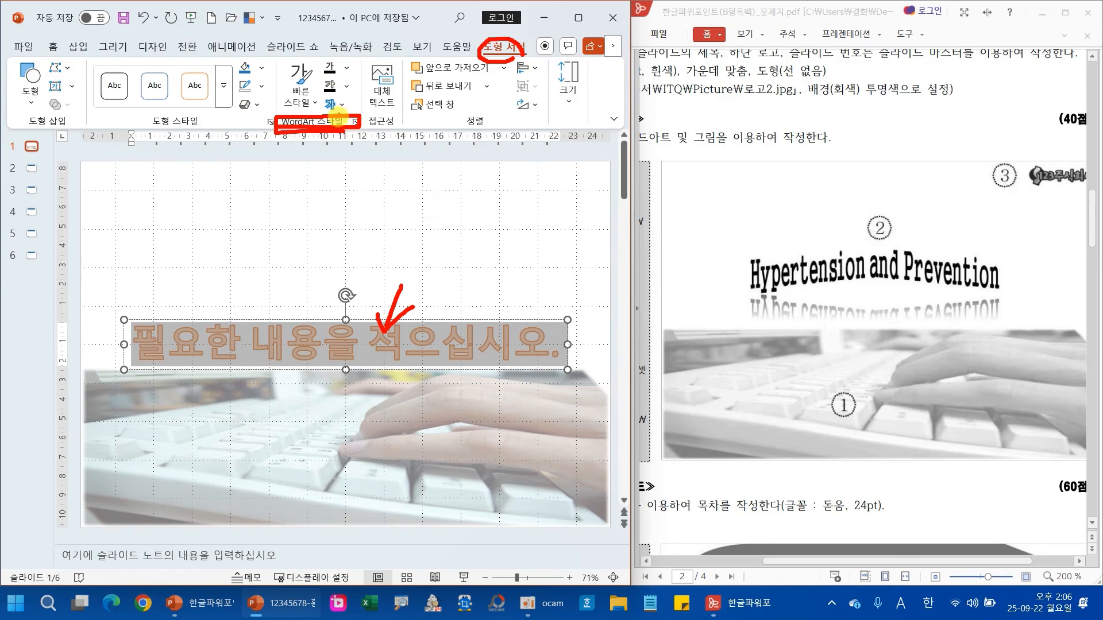
key("Escape")
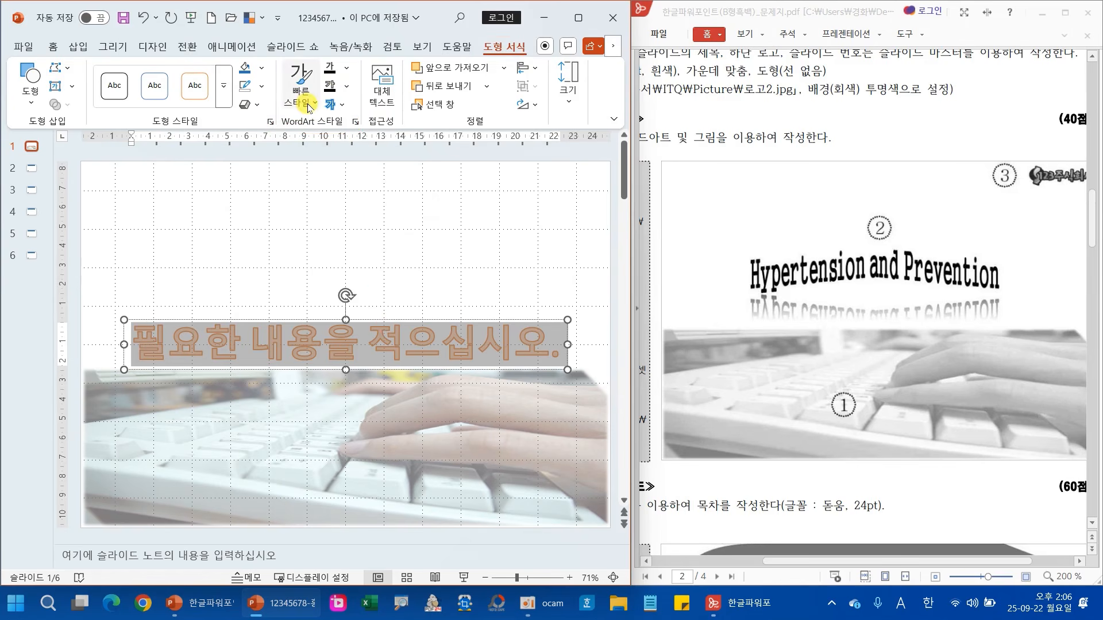
left_click(308, 106)
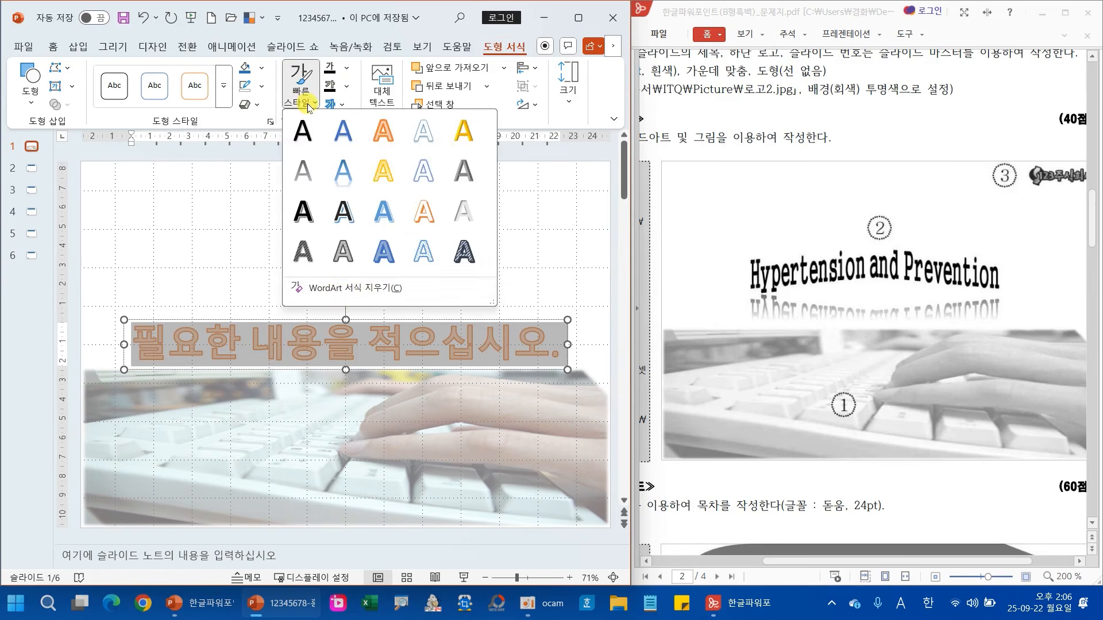
left_click(318, 294)
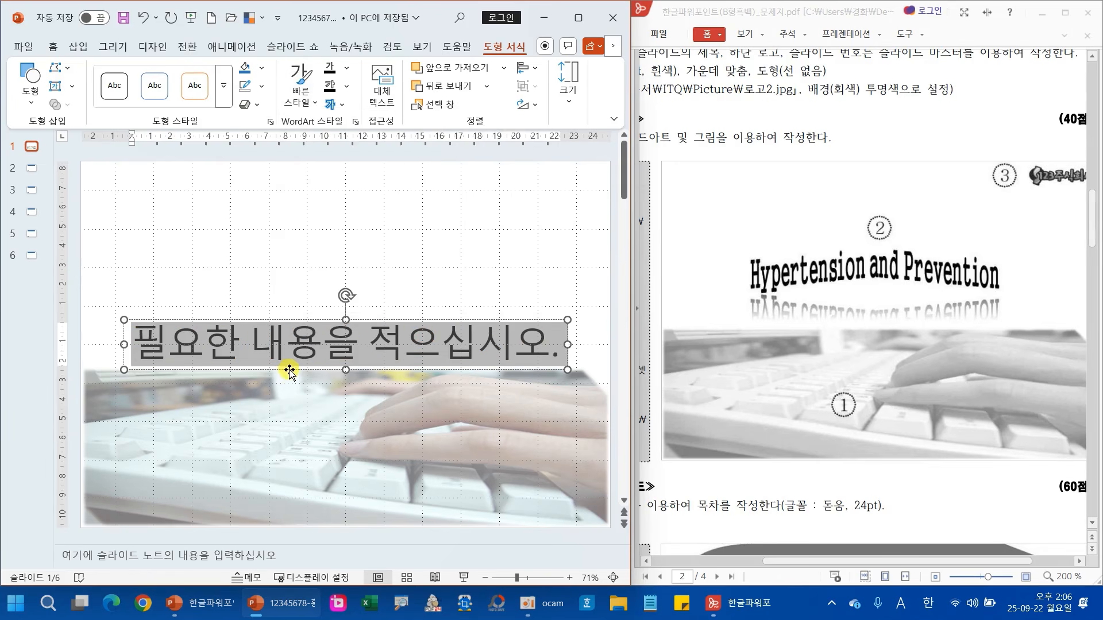
Replace the WordArt text with "Hypertension and Prevention" on a single line and place it just above the keyboard picture.
key("Delete")
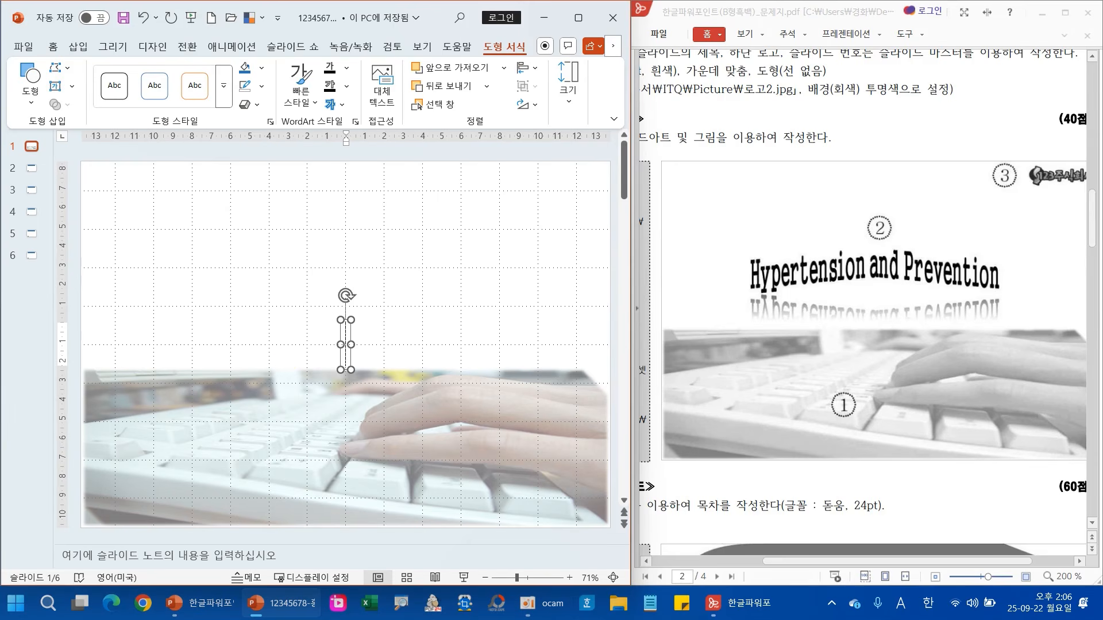
type("Hypertension and Prevention")
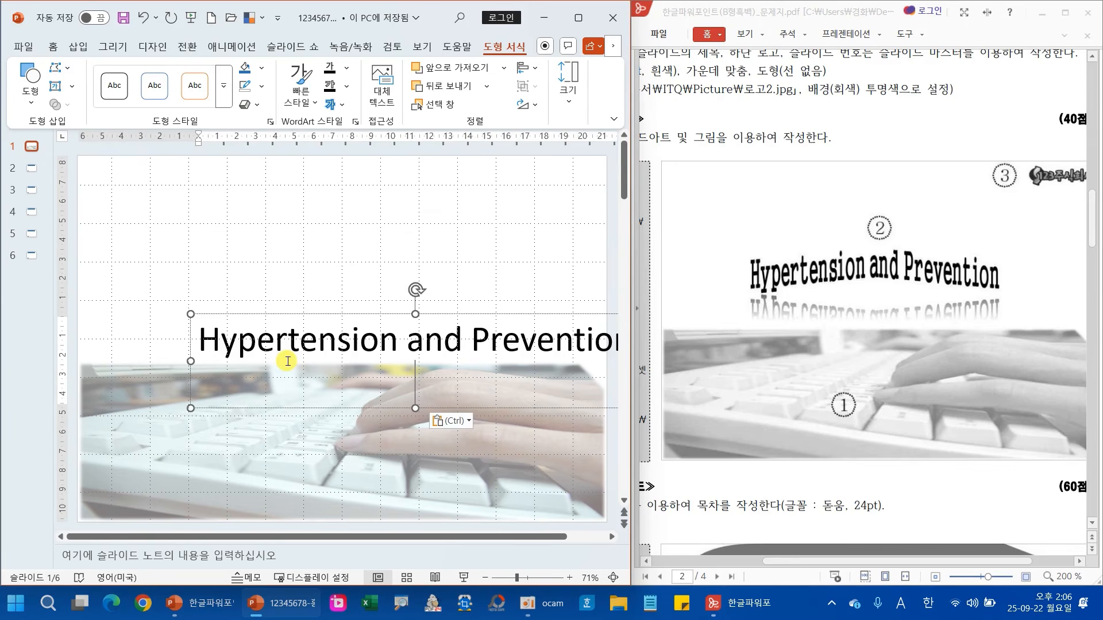
left_click_drag(301, 314, 245, 283)
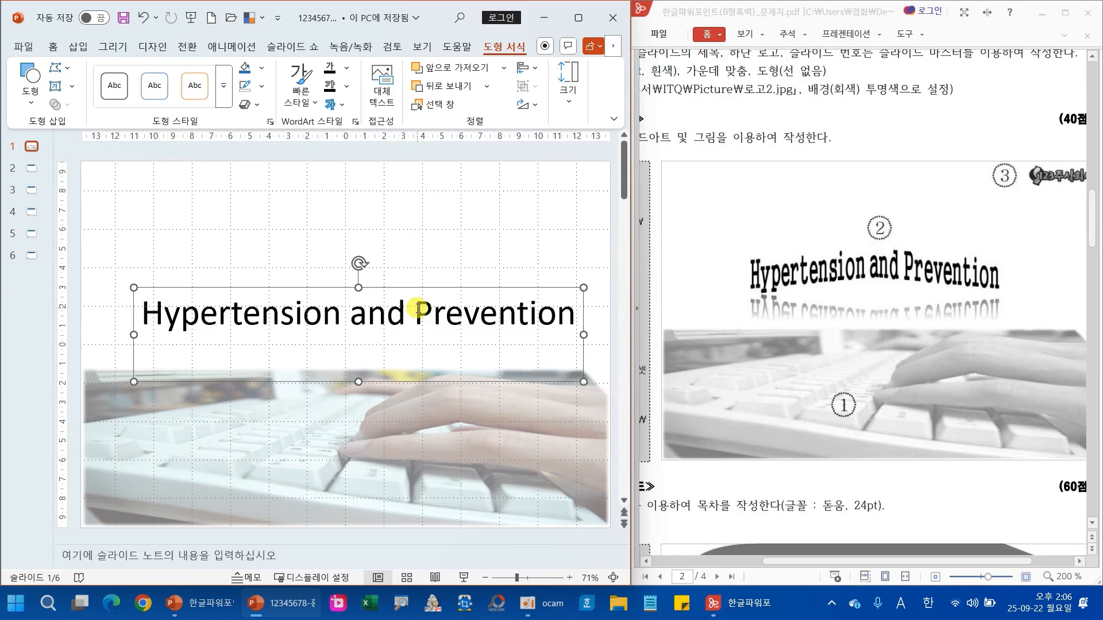
left_click(573, 312)
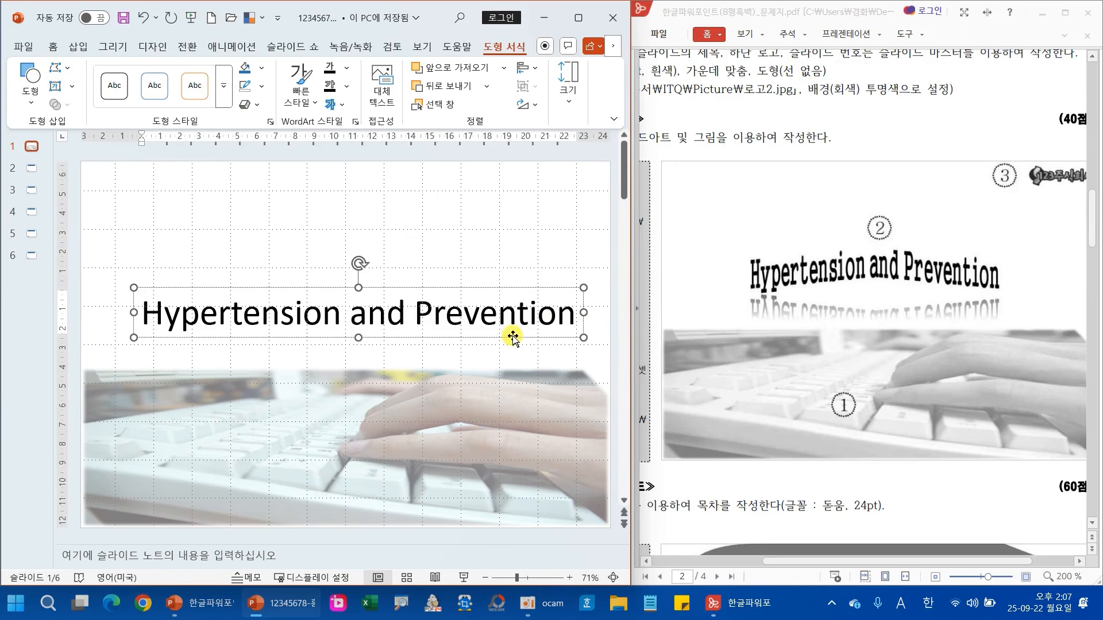
left_click_drag(513, 336, 510, 338)
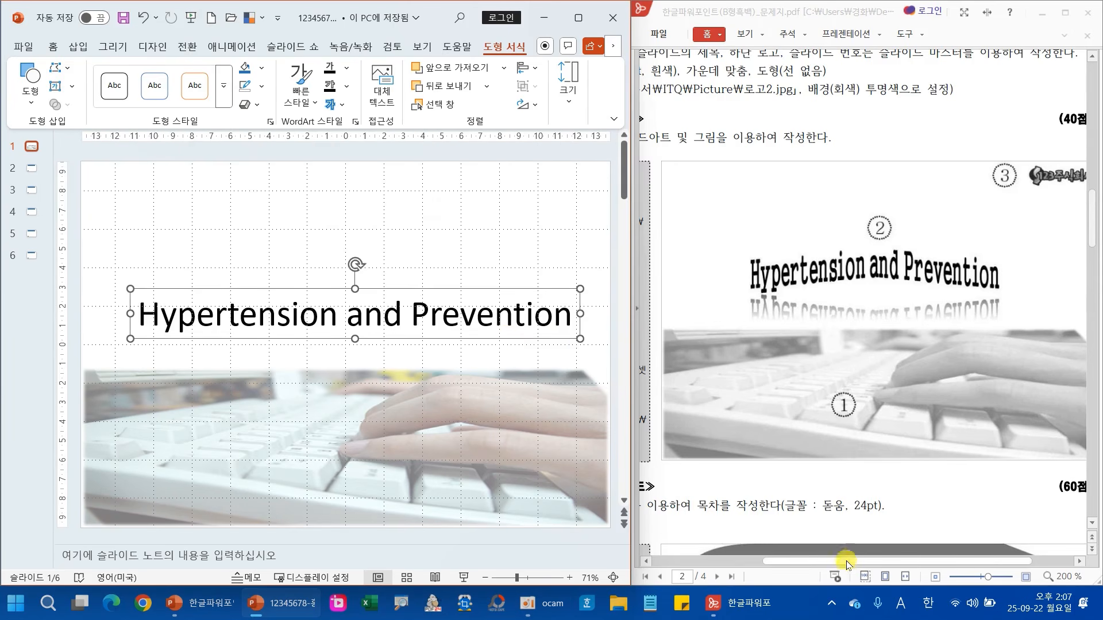
Apply the "갈매기형 수장, 위로" (chevron up) transform effect to the title WordArt as the exam paper requires.
left_click_drag(844, 561, 751, 561)
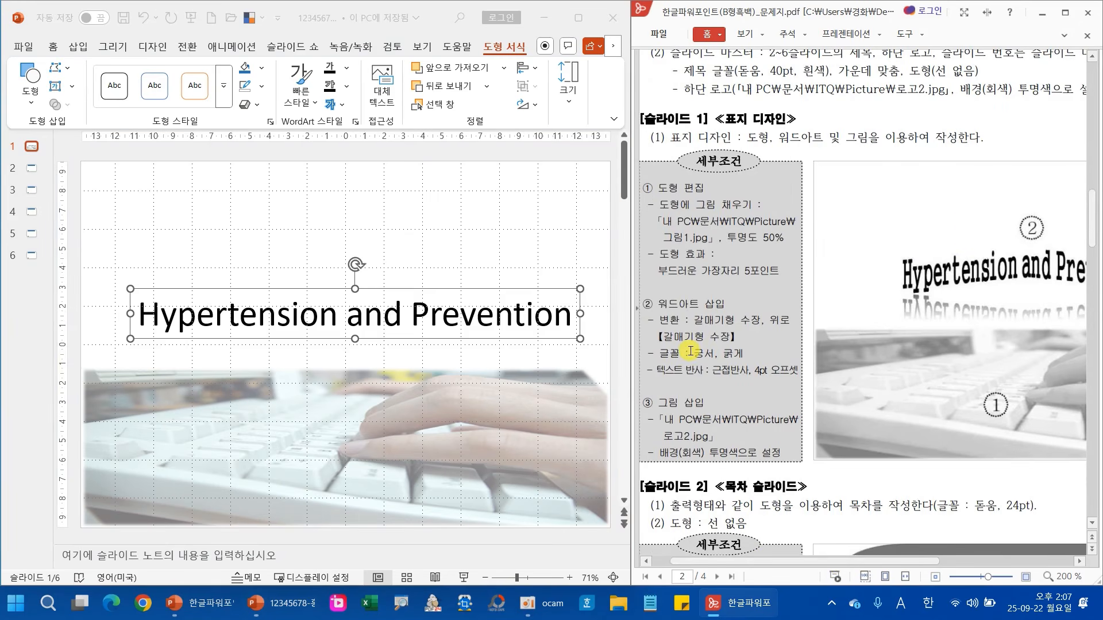
mouse_move(678, 326)
left_mouse_down()
mouse_move(654, 307)
mouse_move(683, 328)
left_mouse_up()
mouse_move(687, 378)
left_mouse_down()
mouse_move(678, 364)
mouse_move(684, 380)
left_mouse_up()
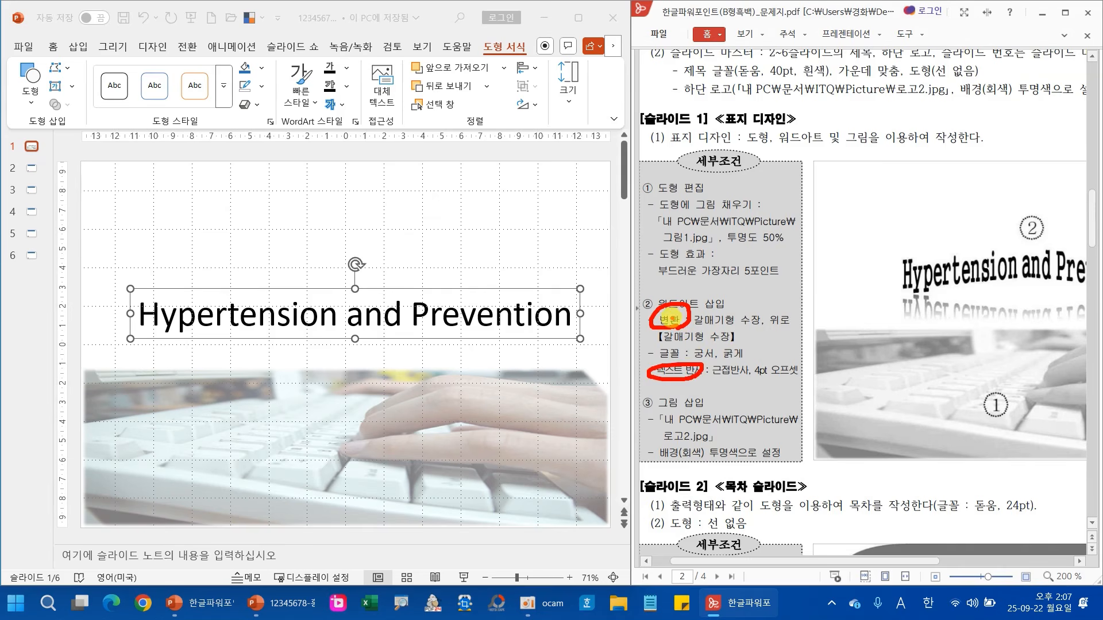
mouse_move(313, 102)
left_mouse_down()
mouse_move(351, 113)
mouse_move(357, 97)
mouse_move(343, 117)
left_mouse_up()
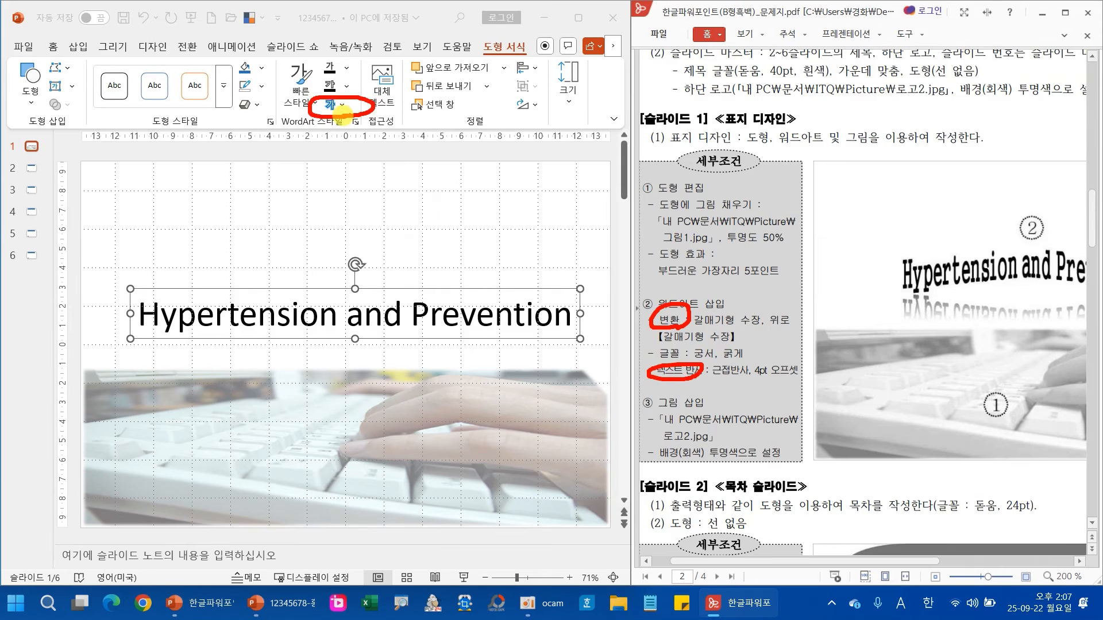
key("Escape")
left_click(345, 109)
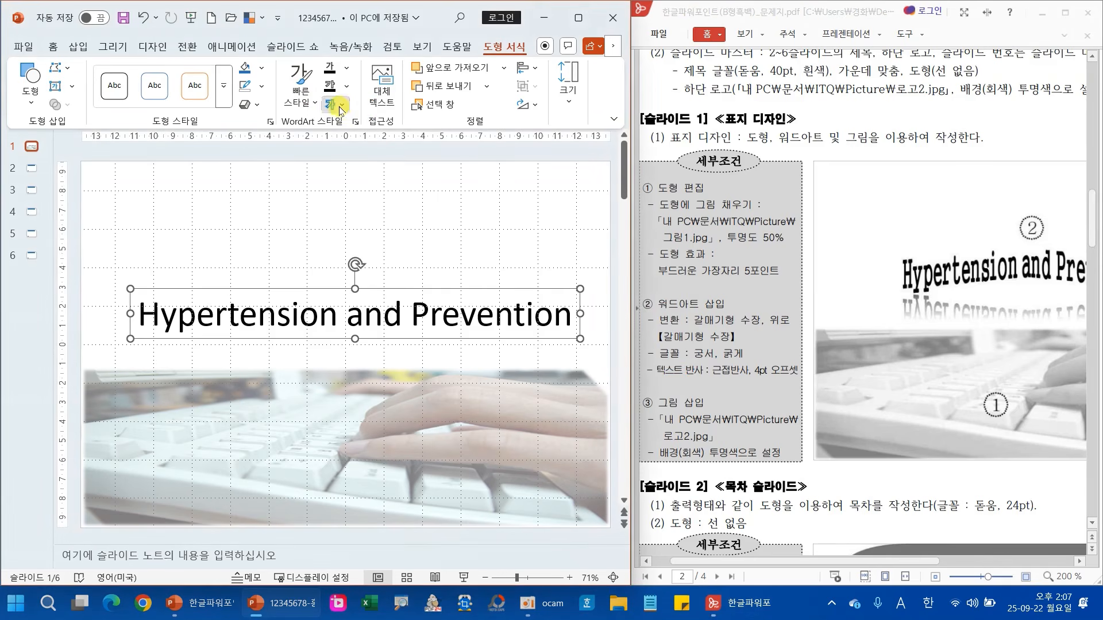
left_click(340, 107)
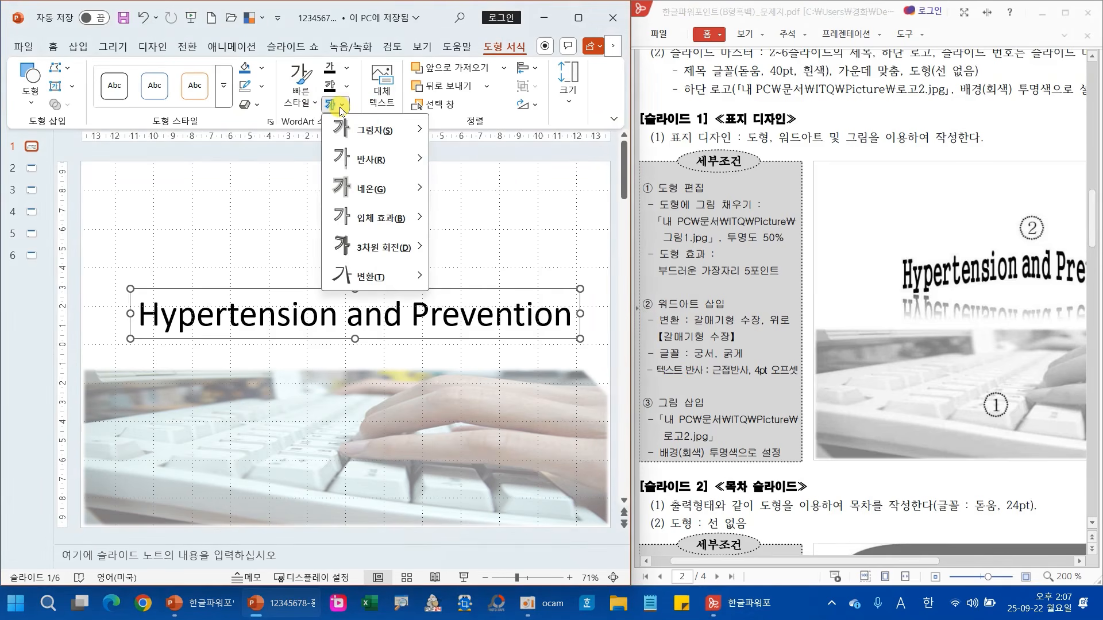
mouse_move(373, 277)
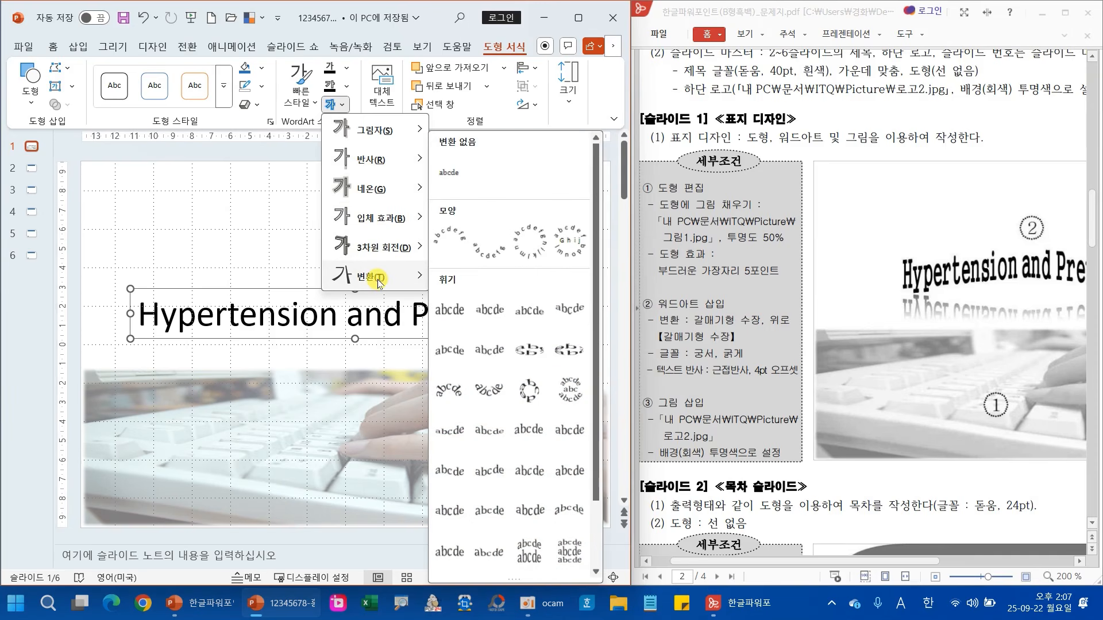
left_click(450, 351)
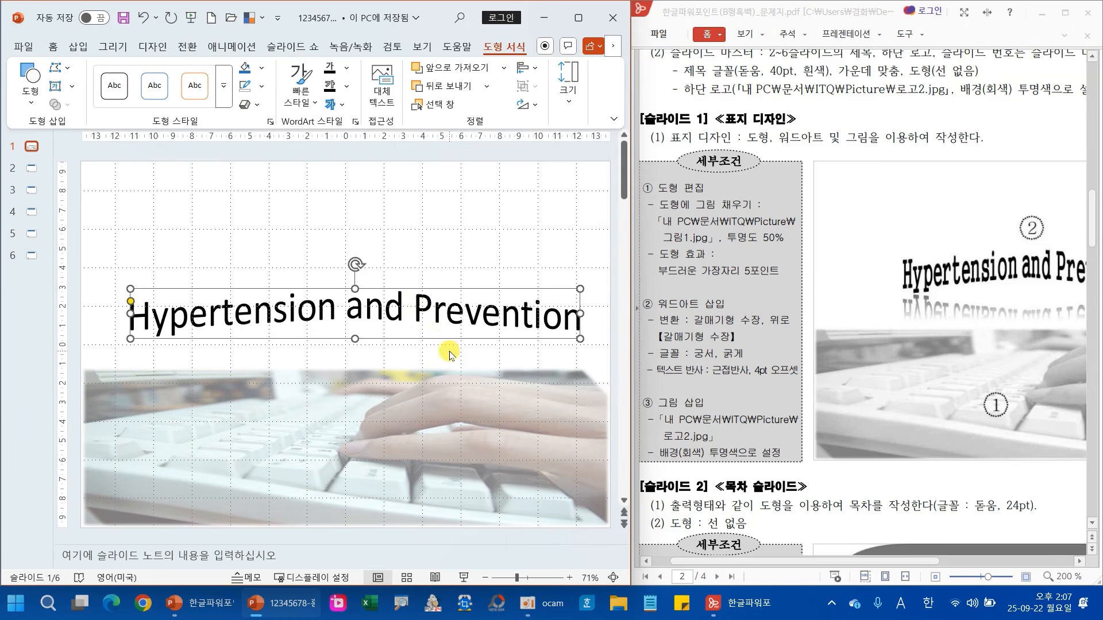
Apply the close reflection with 4 pt offset (근접 반사, 4pt 오프셋) to the title WordArt.
left_click(342, 105)
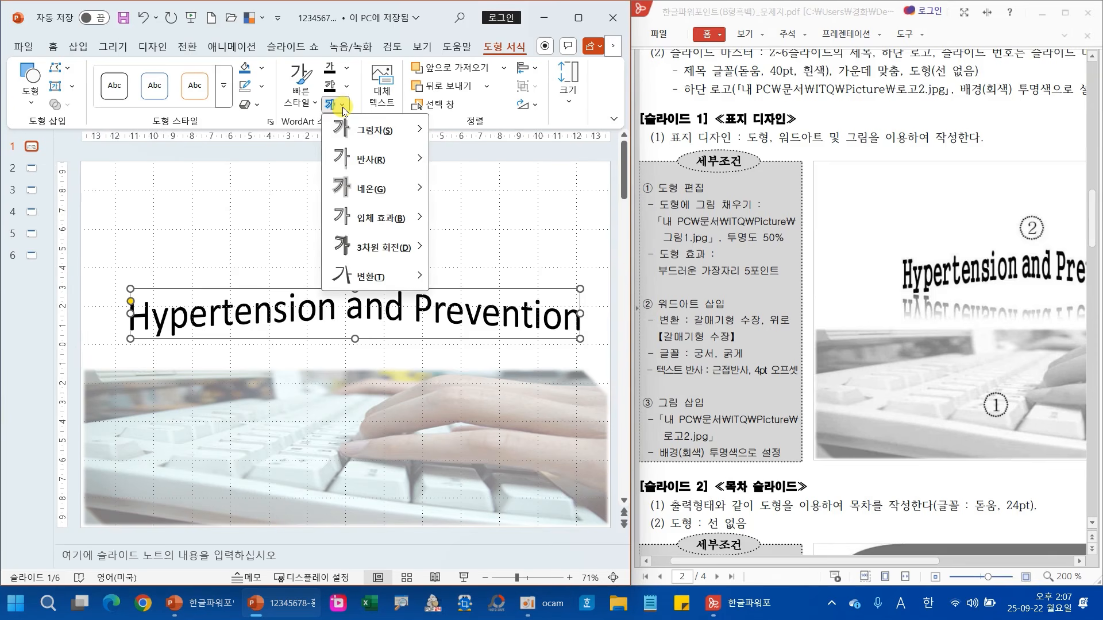
mouse_move(367, 157)
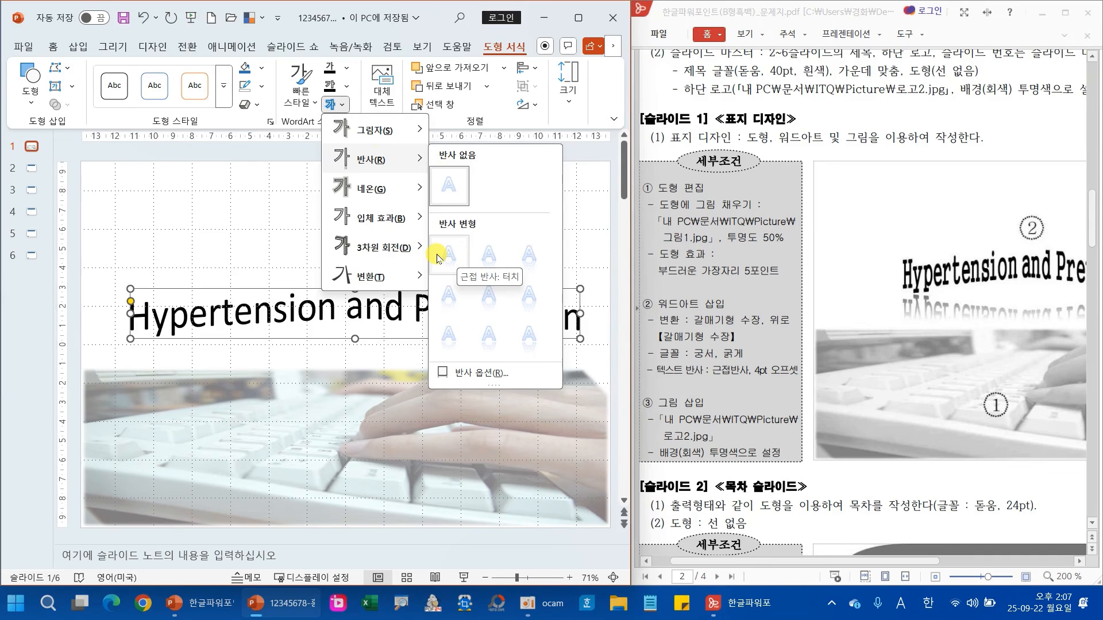
left_click(450, 302)
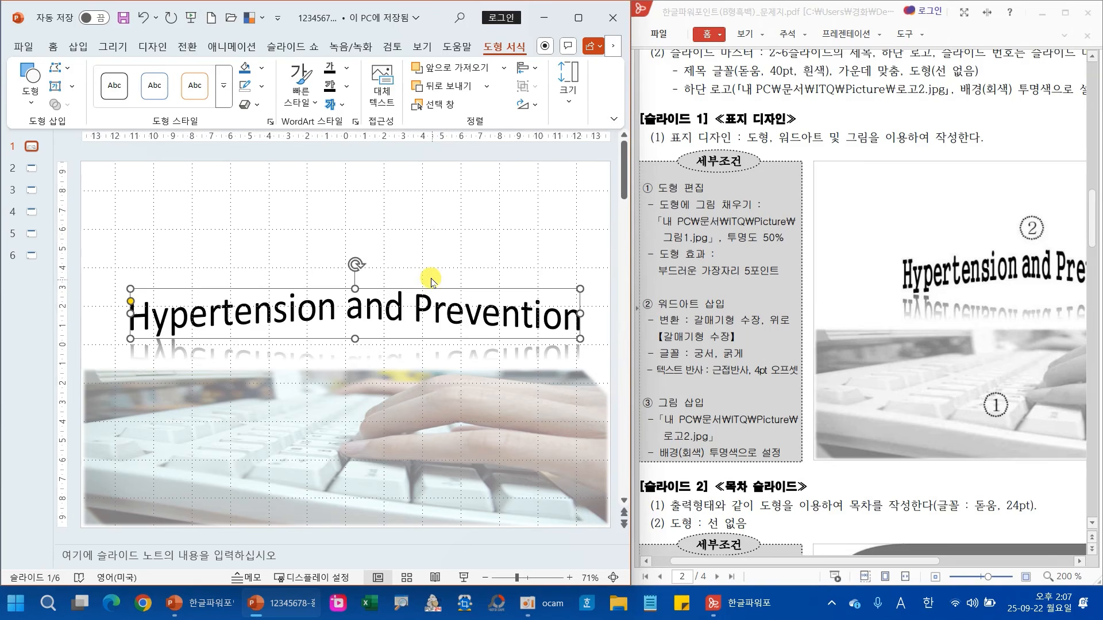
Set the font of the "Hypertension and Prevention" WordArt to 궁서.
left_click(53, 46)
left_click(227, 68)
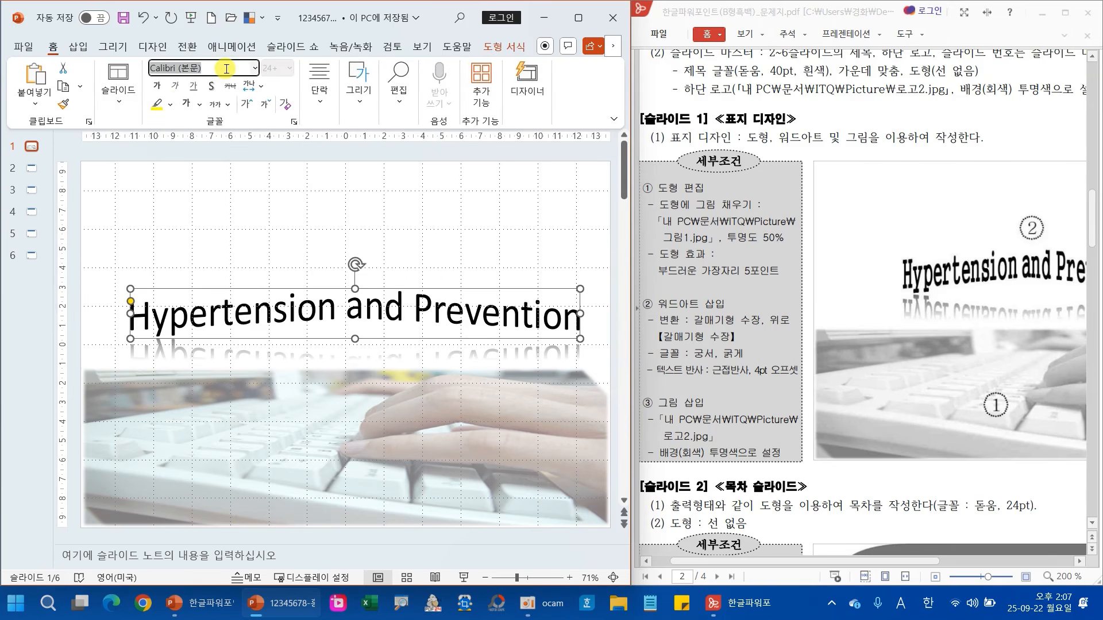
type("rnd")
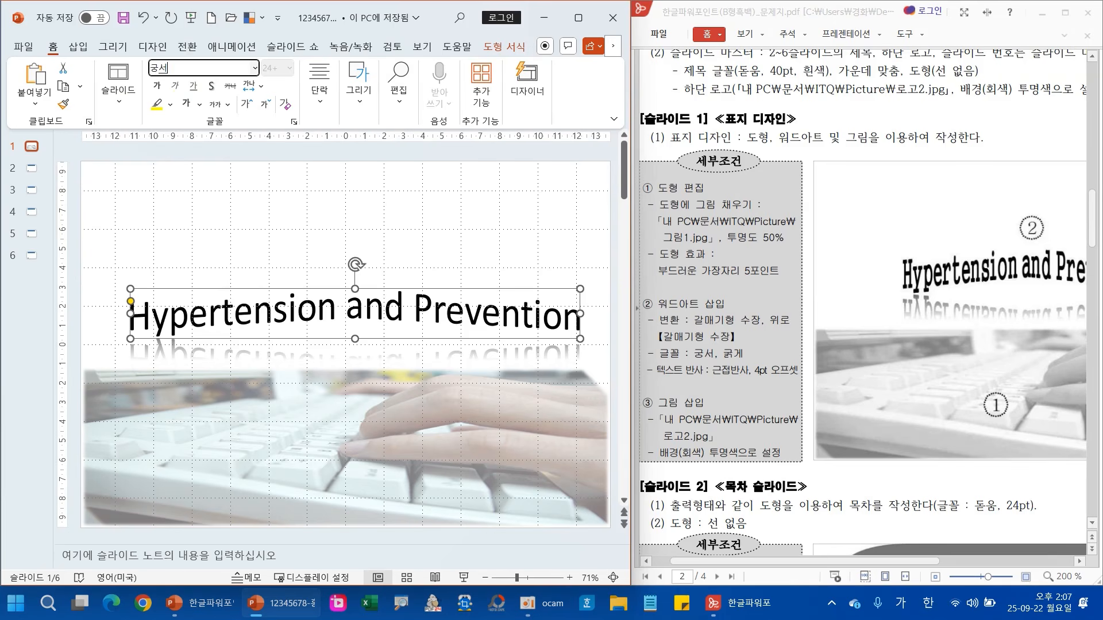
key("Return")
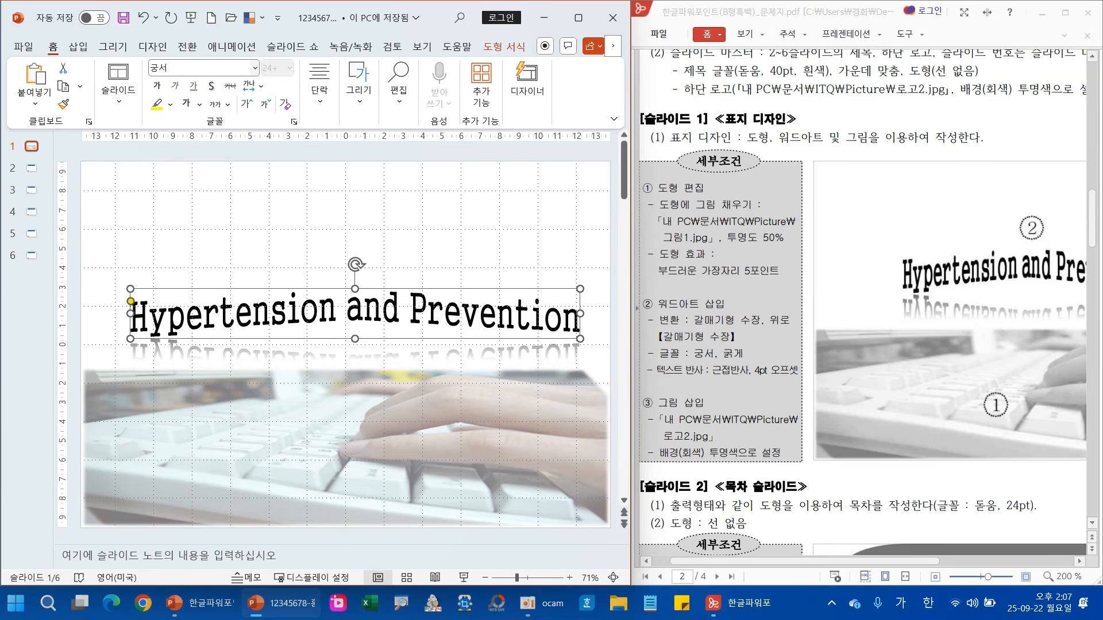
Try the 굴림 font on the "Hypertension and Prevention" WordArt.
left_click(254, 69)
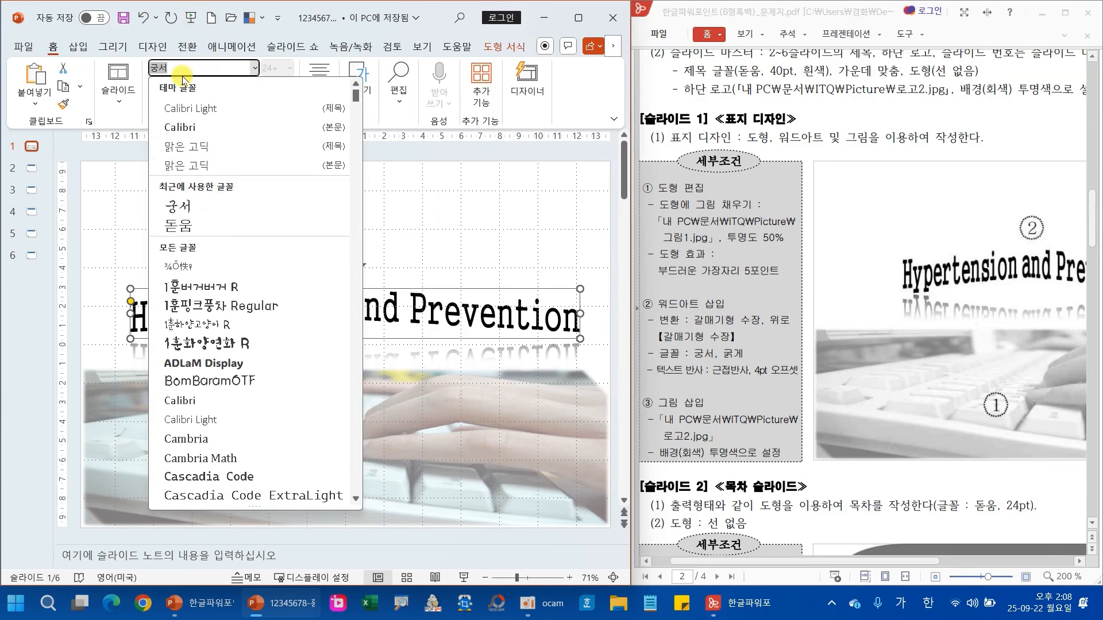
type("굴림")
key("Return")
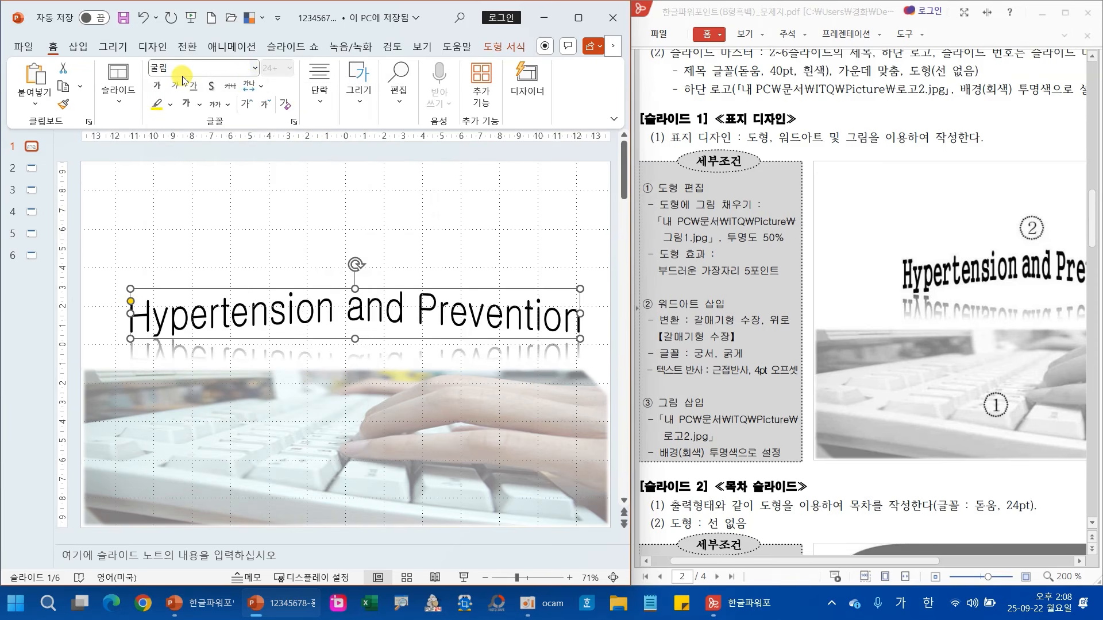
Switch the title WordArt to the recently used 궁서 font and make it bold.
left_click(254, 68)
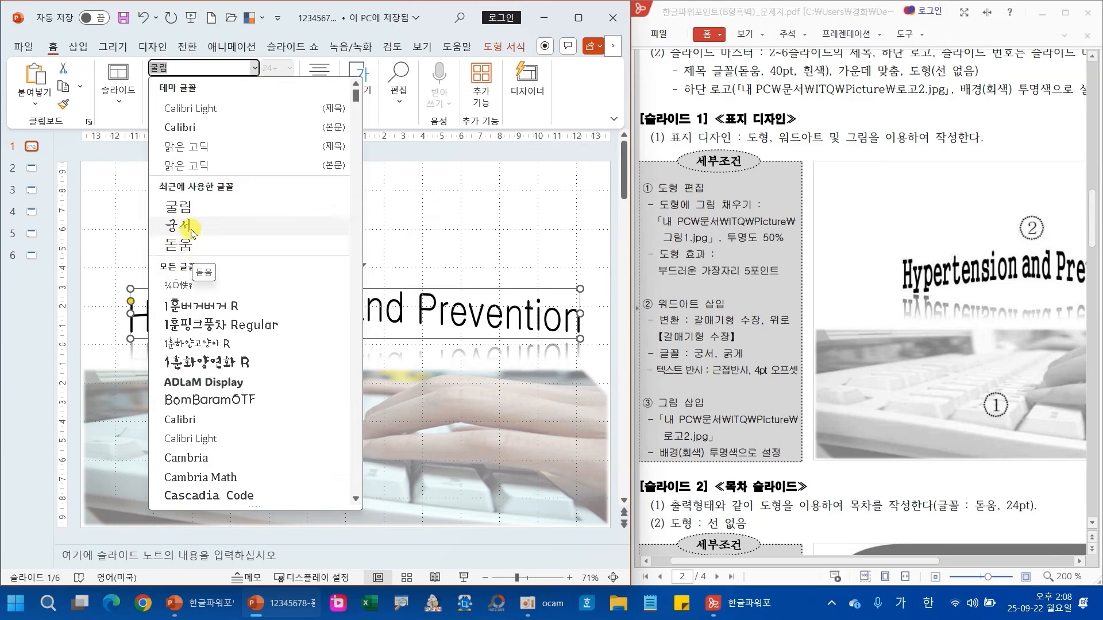
left_click(188, 225)
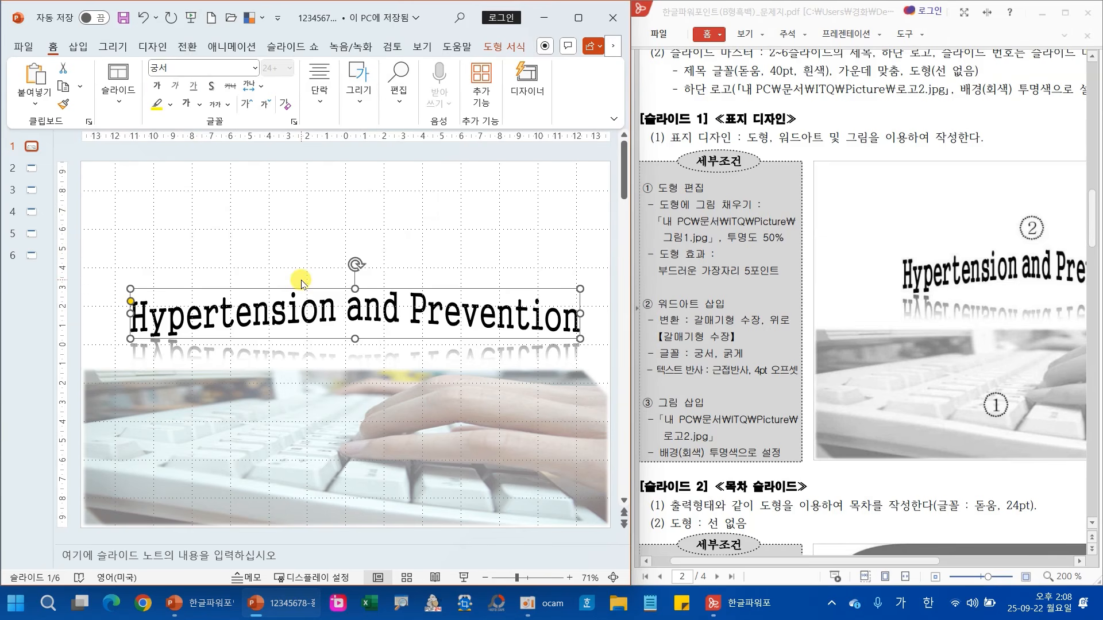
left_click(157, 85)
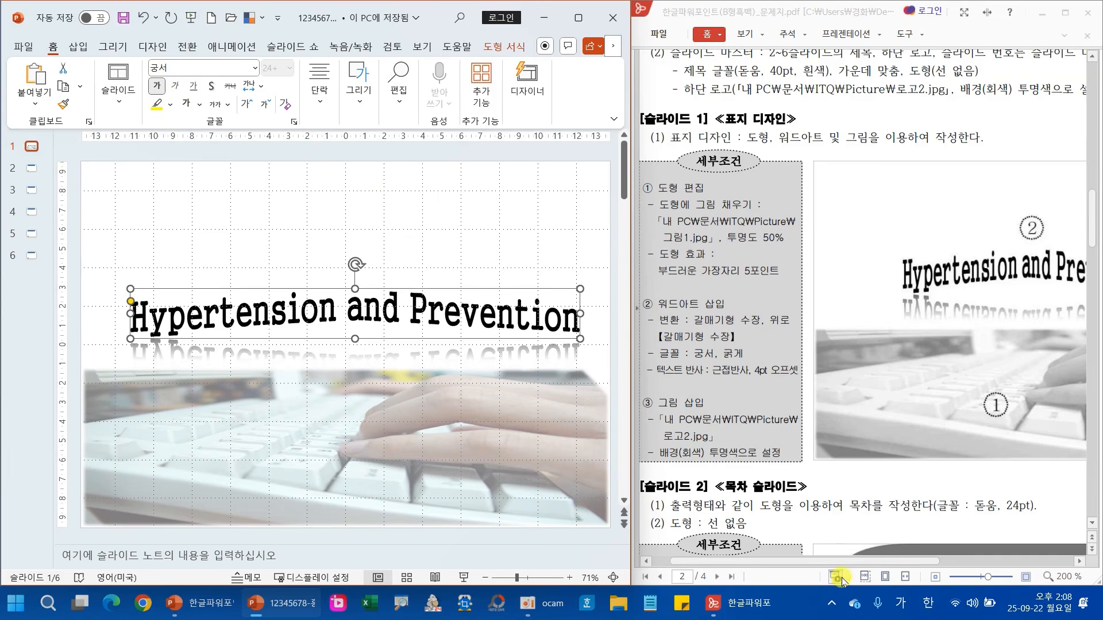
Resize the title WordArt to about 17 cm wide and 2.6 cm high, centred above the keyboard picture as on the exam paper.
left_click_drag(855, 566, 976, 560)
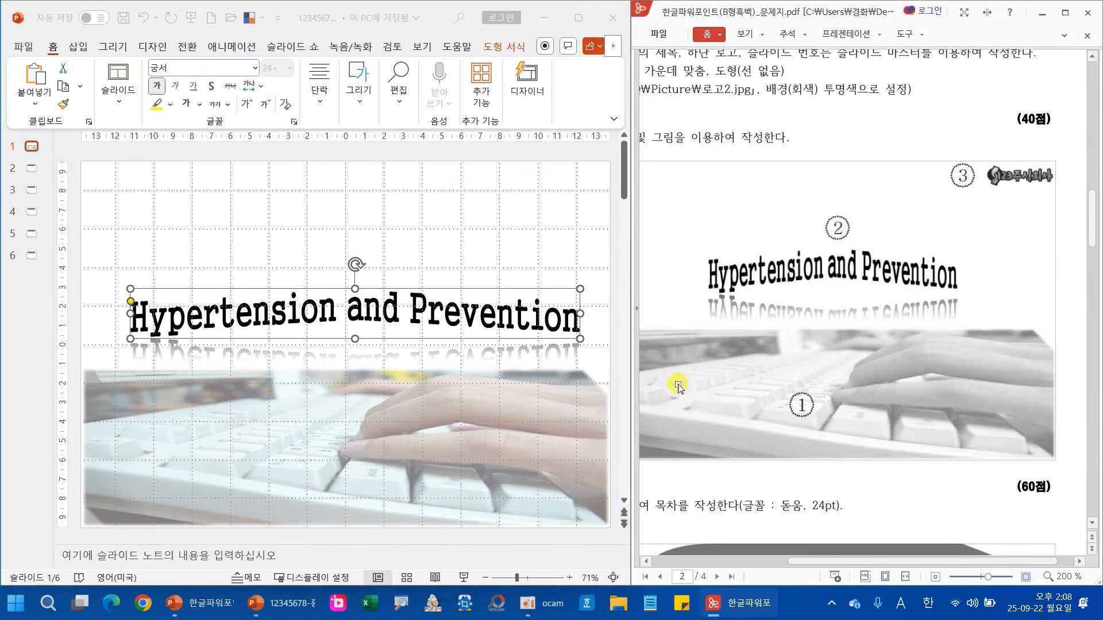
left_click(580, 340)
left_click_drag(580, 340, 455, 325)
left_click(396, 320)
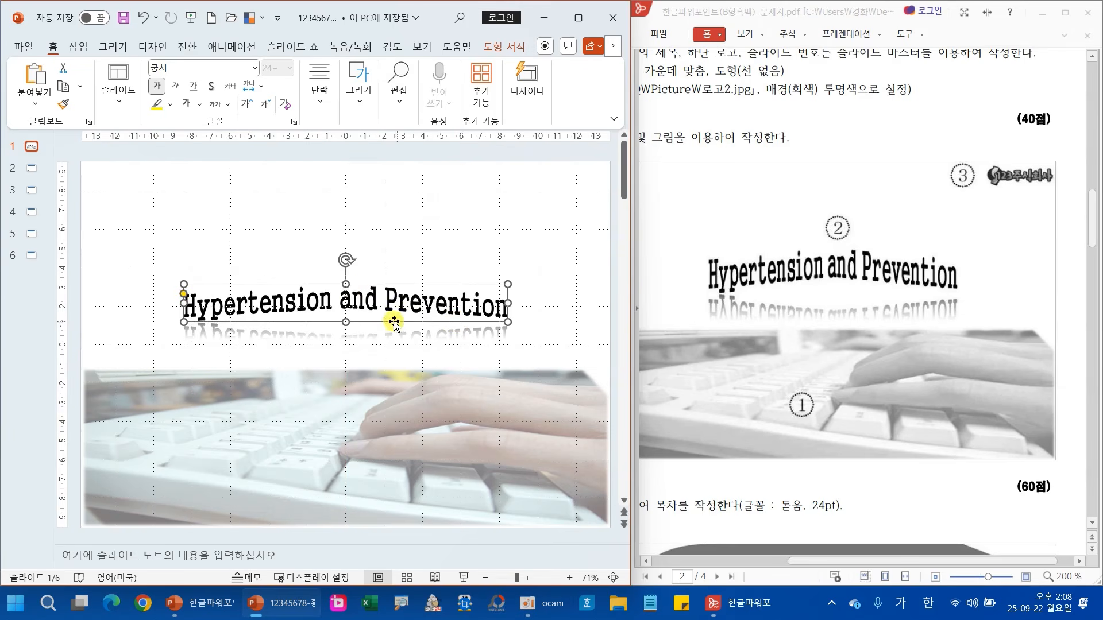
left_click_drag(346, 286, 346, 272)
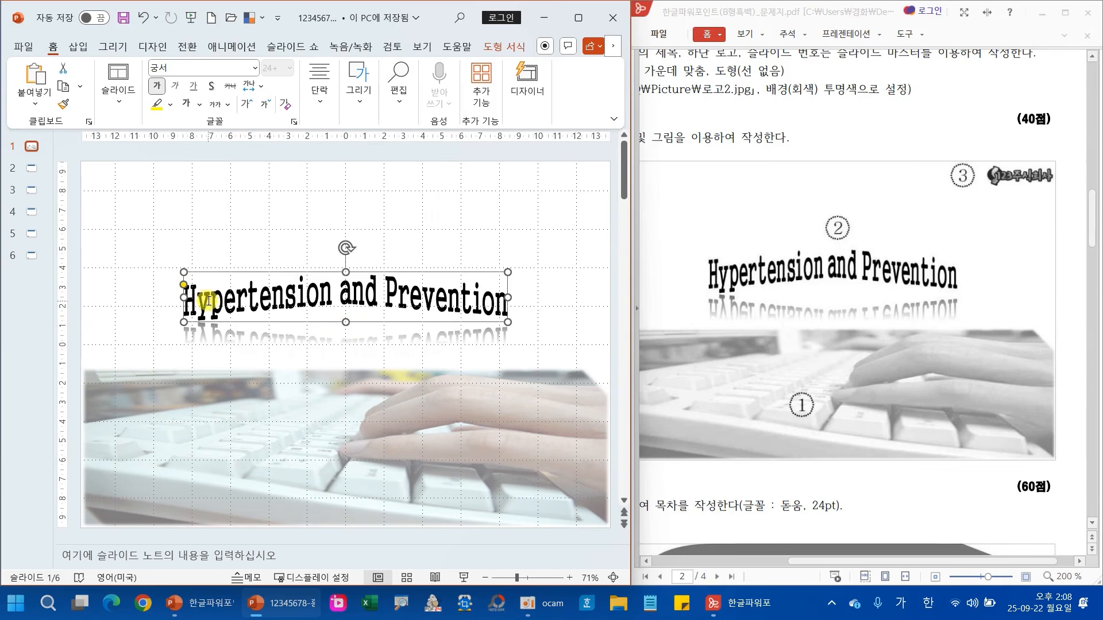
mouse_move(185, 287)
left_mouse_down()
mouse_move(203, 289)
mouse_move(187, 288)
left_mouse_up()
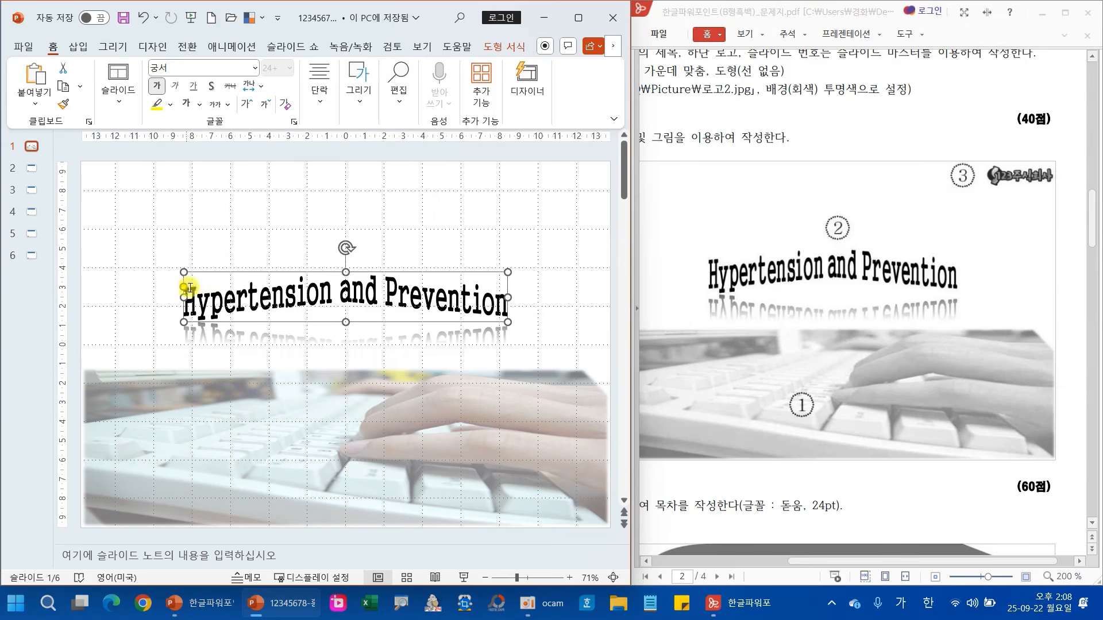
left_click(555, 303)
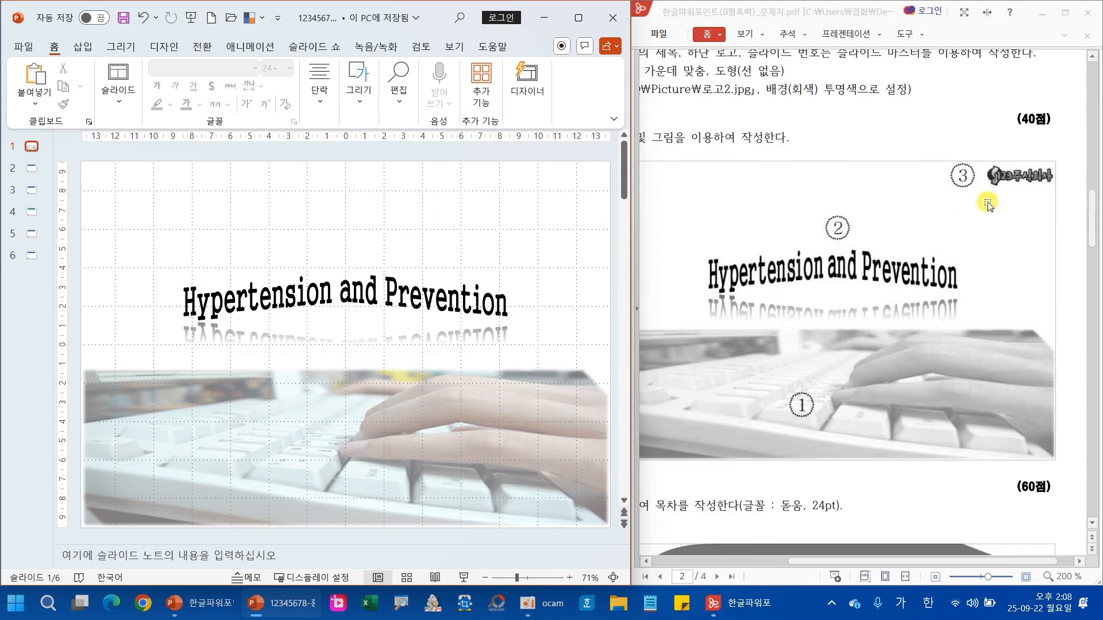
Insert the picture 로고2.jpg from the ITQ\Picture folder on this device into slide 1.
left_click(83, 46)
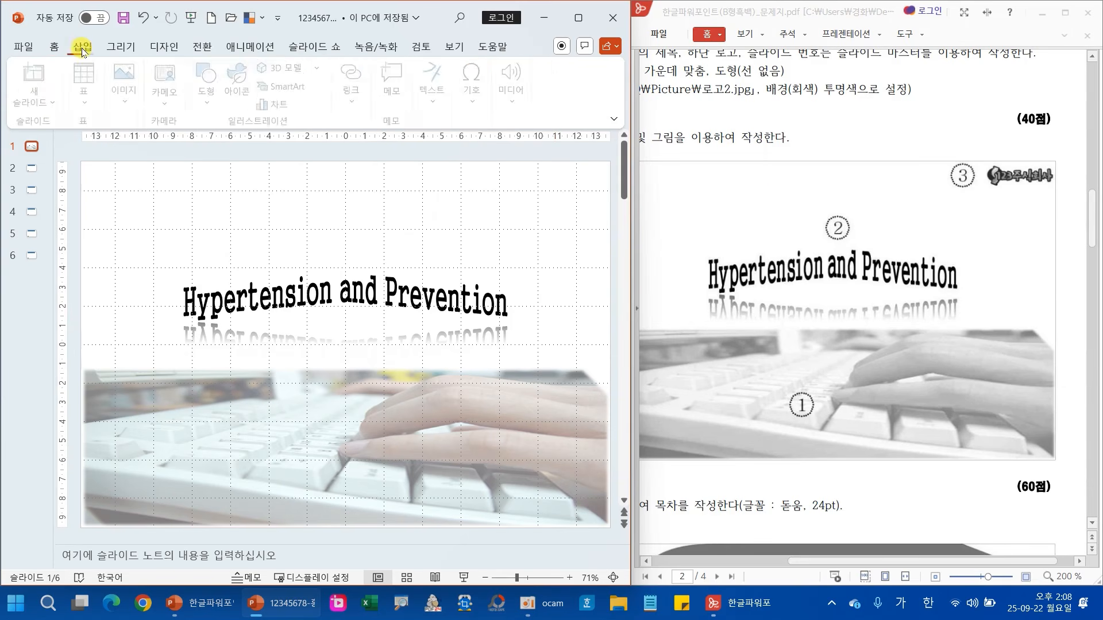
left_click(128, 81)
left_click(132, 148)
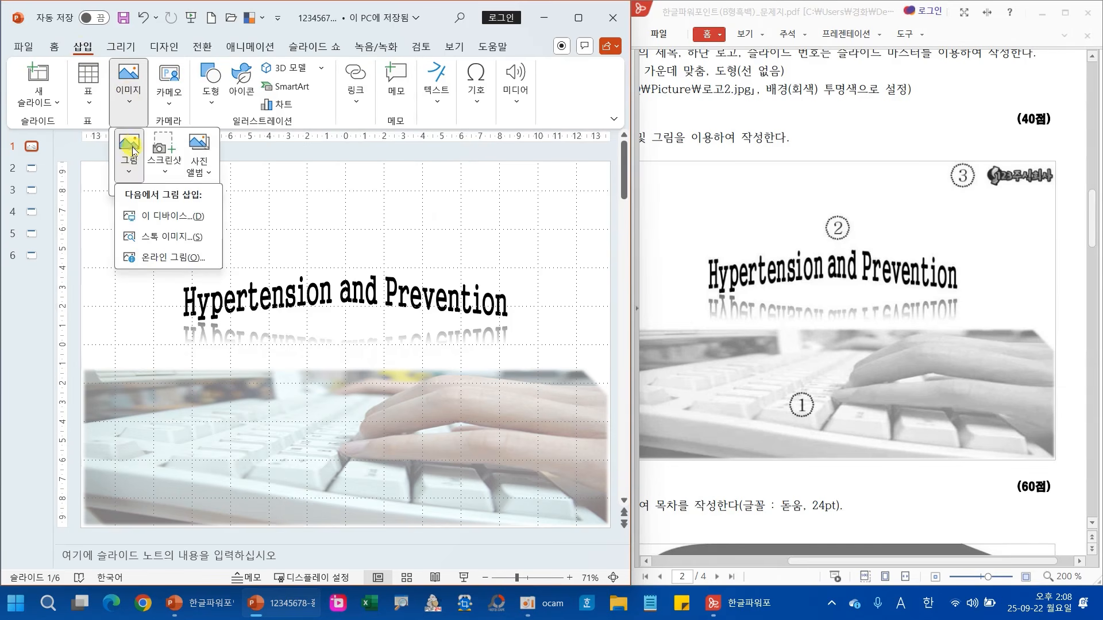
left_click(162, 214)
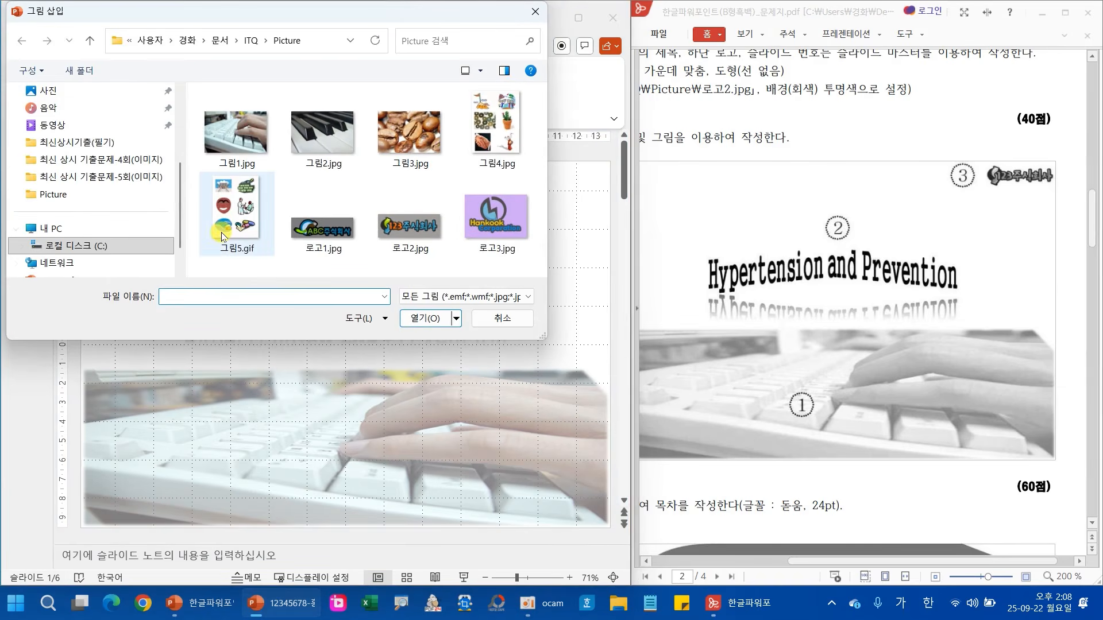
left_click(397, 229)
left_click(422, 317)
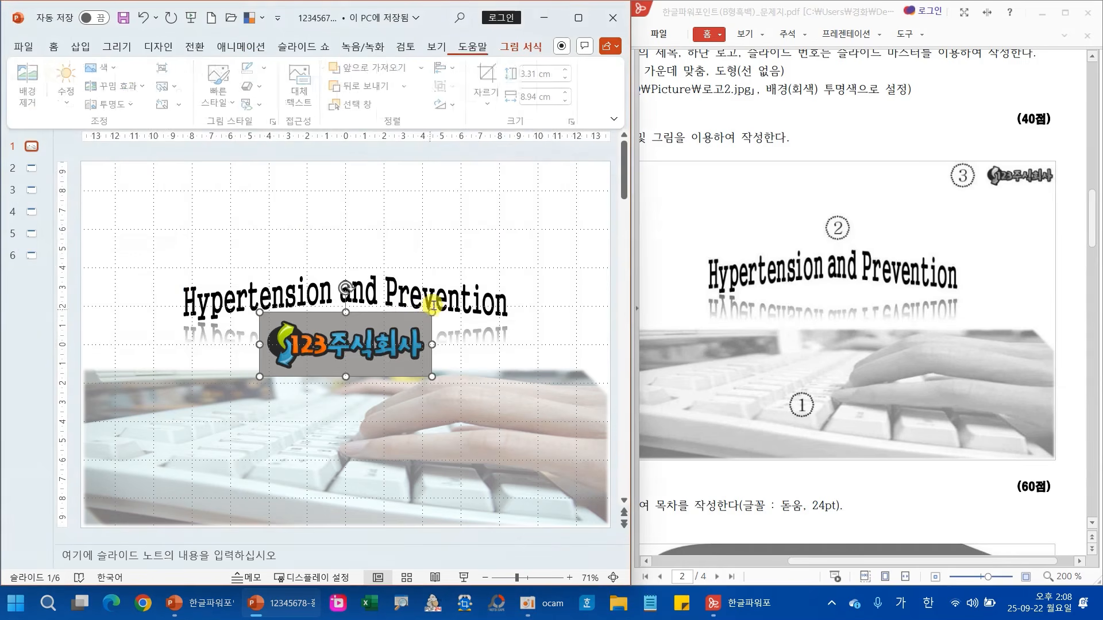
Move the logo above the title and set its gray background as the transparent color.
left_click_drag(362, 330, 489, 227)
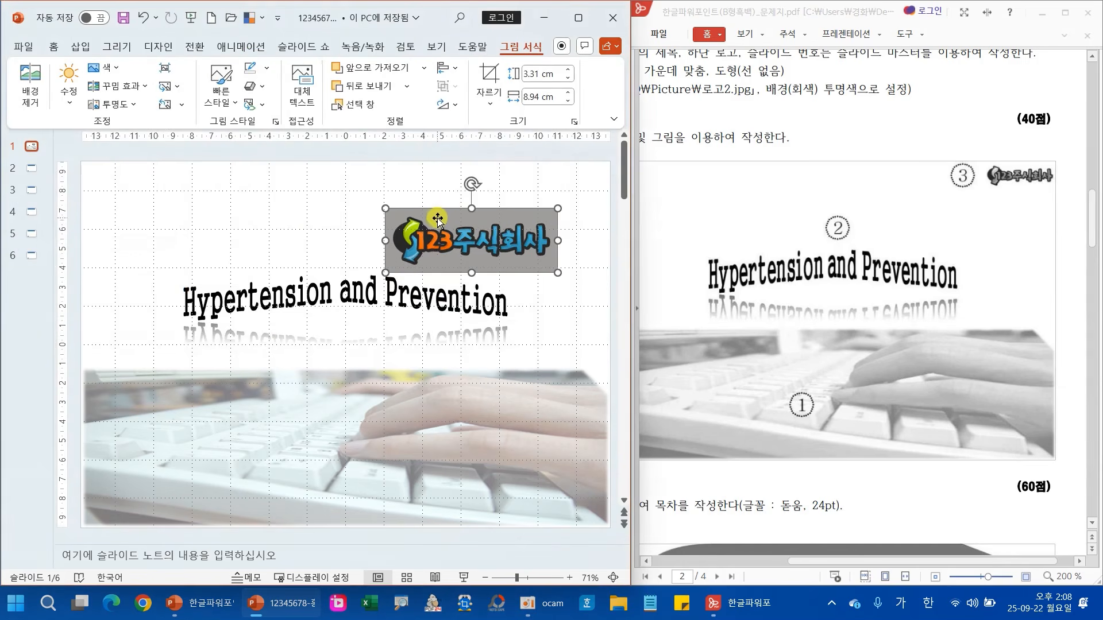
left_click(103, 68)
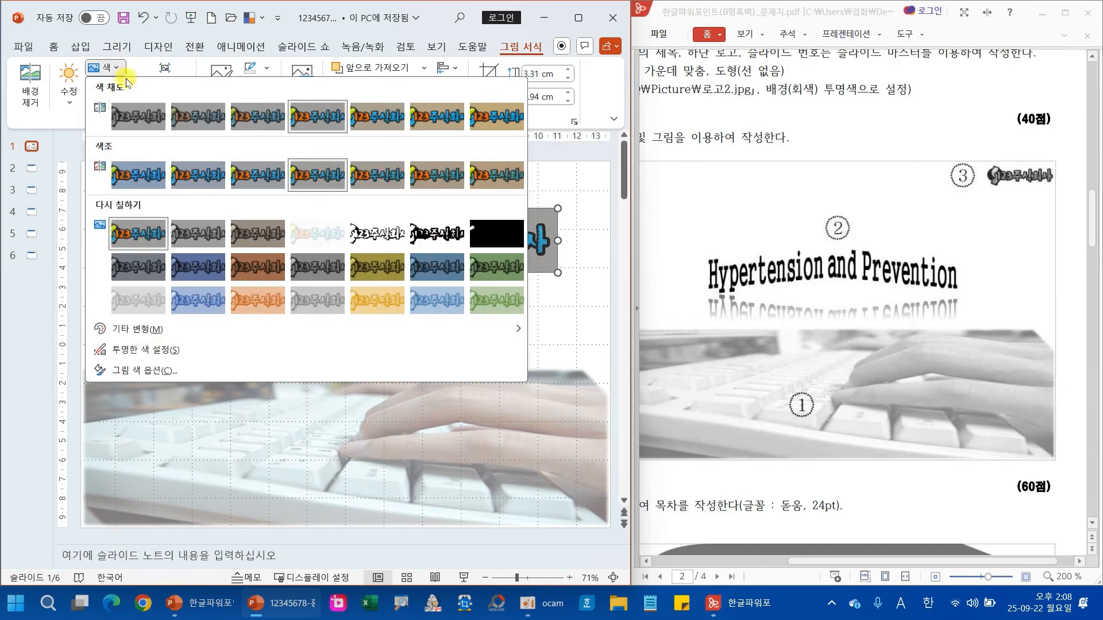
left_click(179, 351)
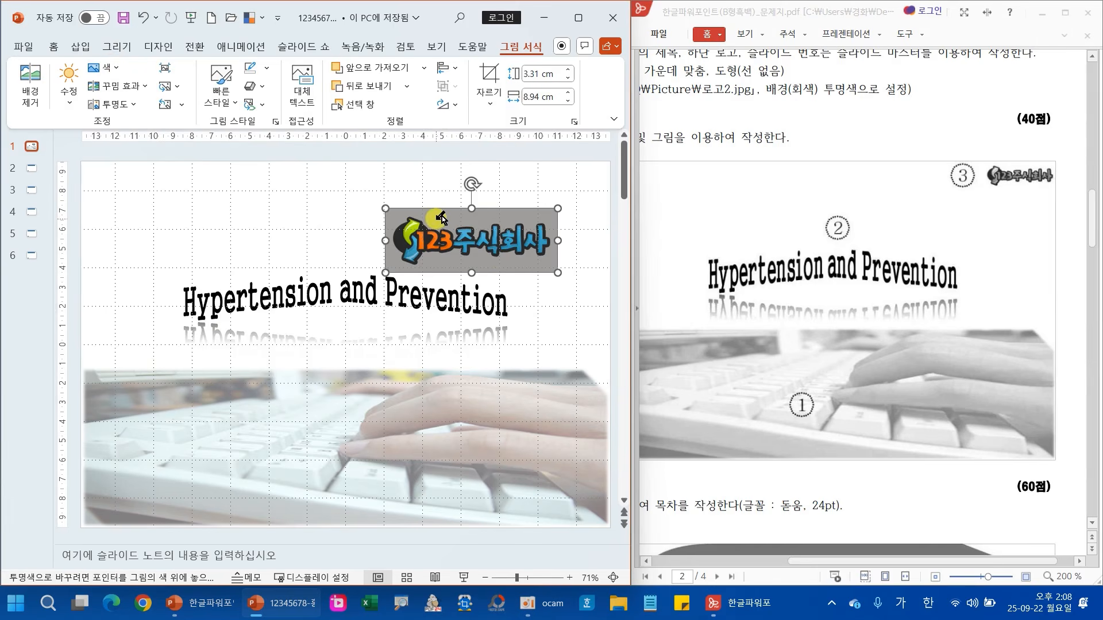
left_click(427, 240)
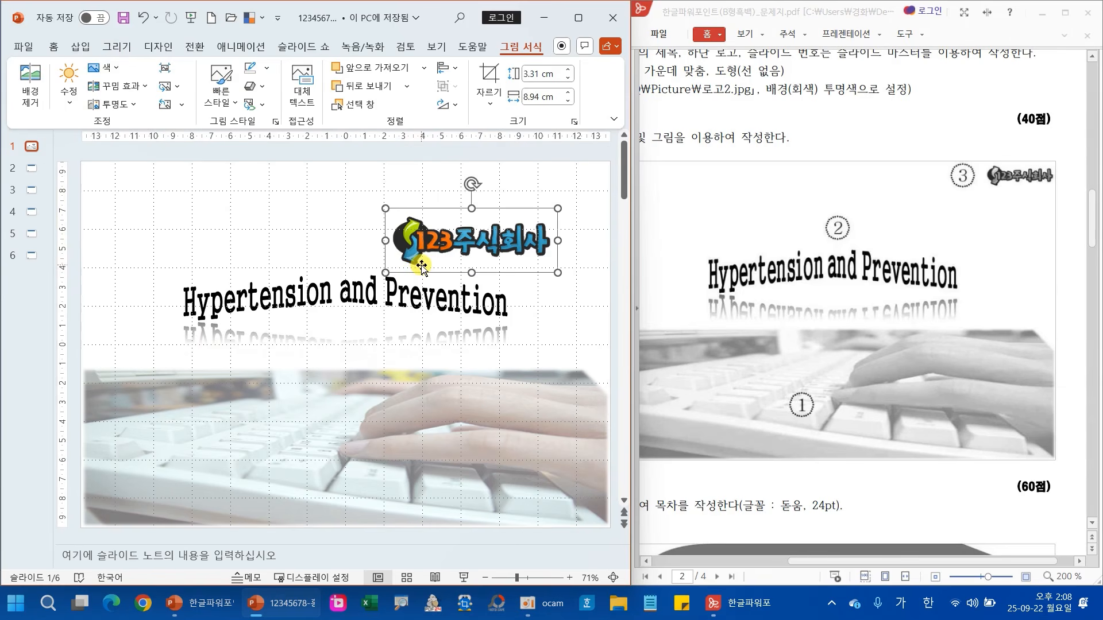
Shrink the logo to about half its size in the slide's upper-right corner and save the presentation.
left_click_drag(385, 273, 533, 193)
left_click(449, 247)
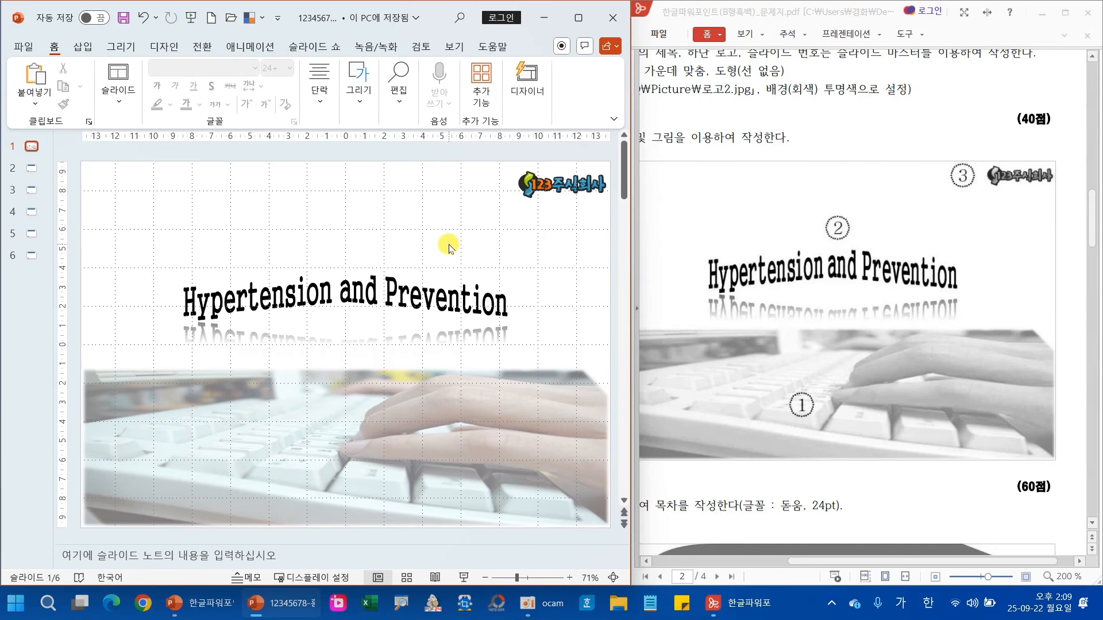
left_click(123, 17)
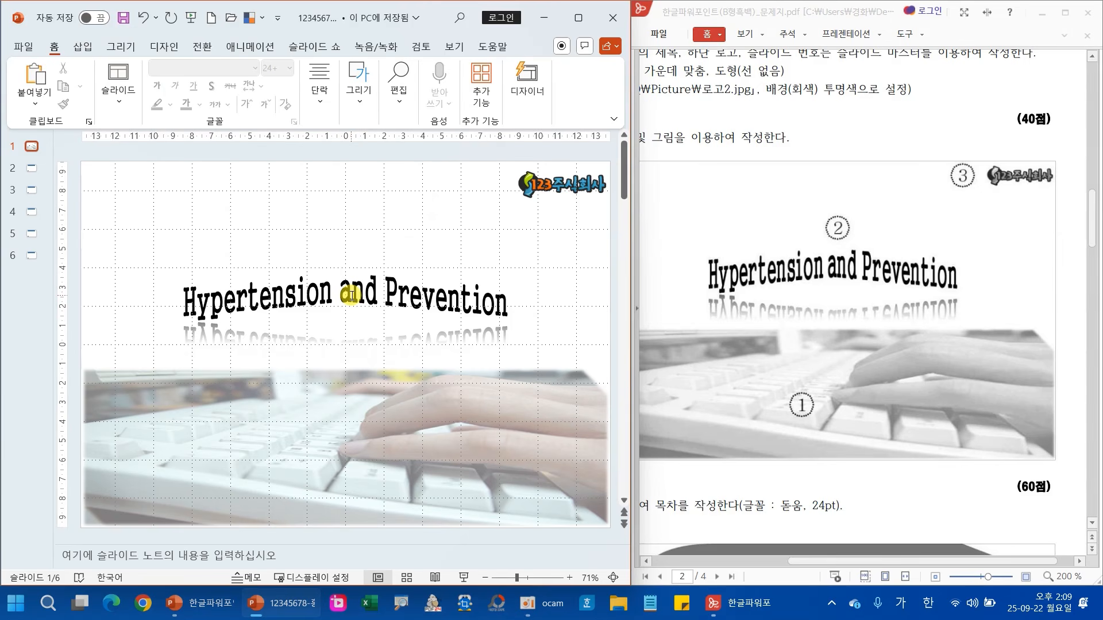
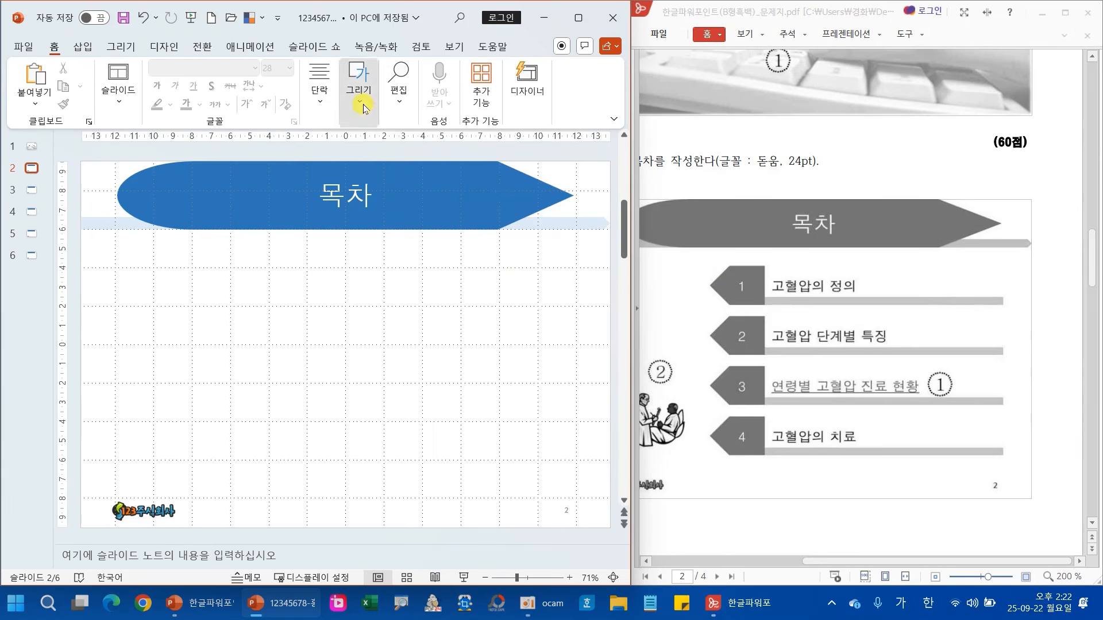
Draw a thin rectangular bar about 16 cm wide and 0.6 cm high below the 목차 title on slide 2, without an outline.
left_click(358, 91)
left_click(372, 156)
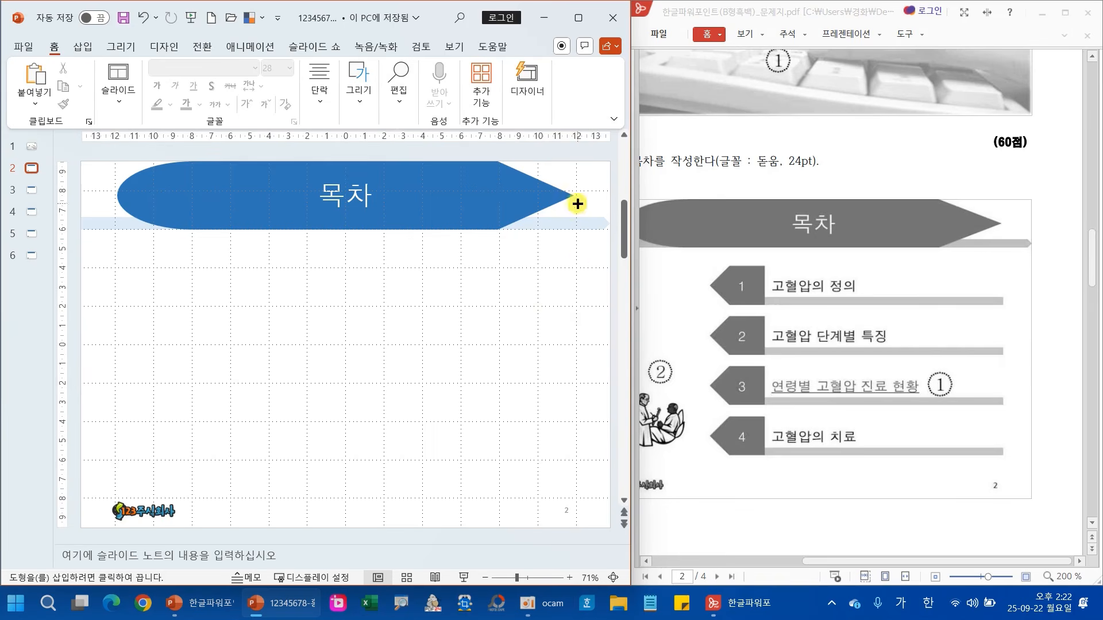
left_click_drag(576, 306, 263, 295)
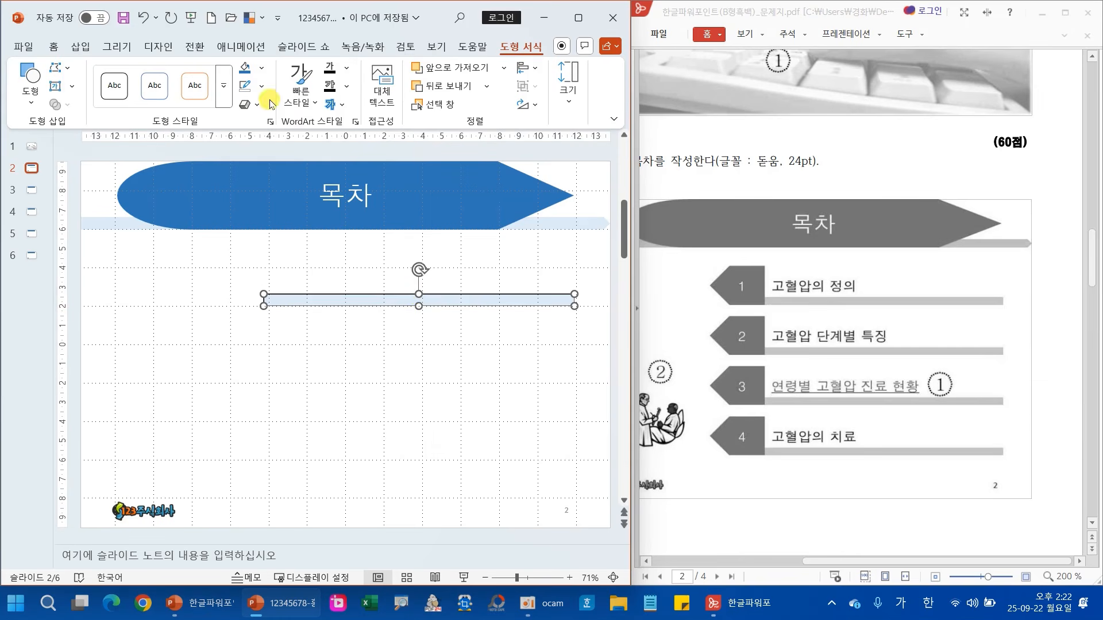
left_click(262, 86)
left_click(290, 329)
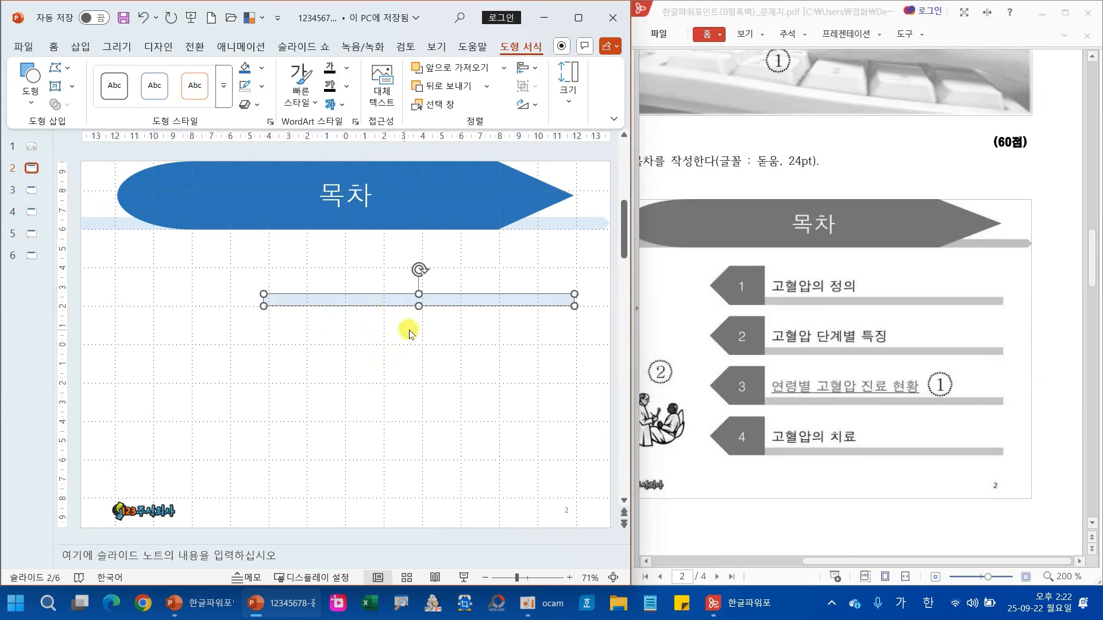
left_click(418, 333)
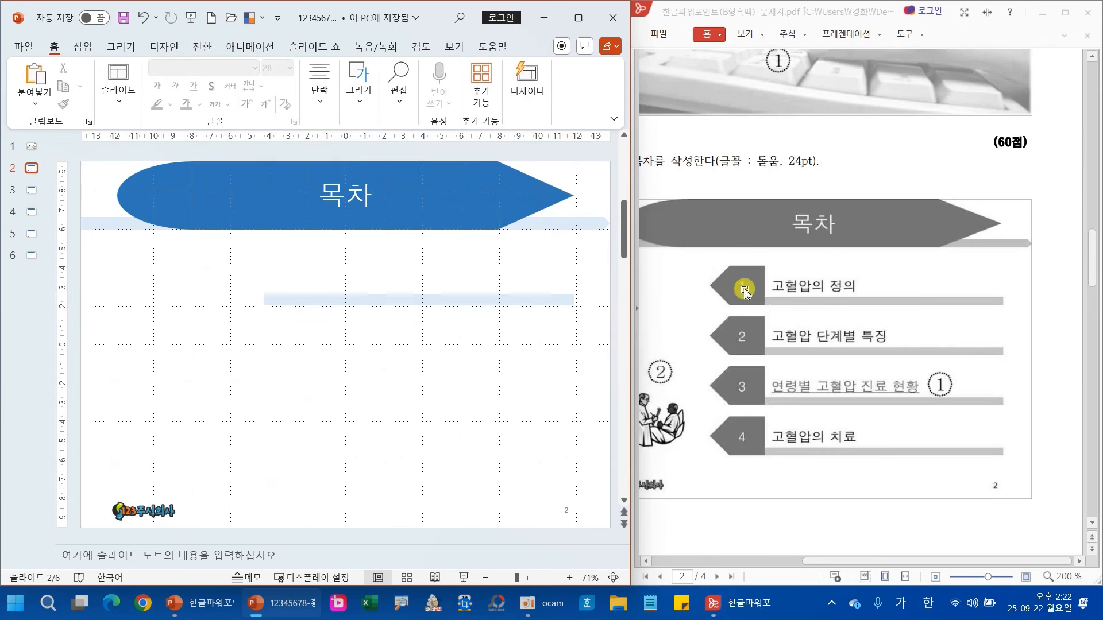
Draw a pentagon arrow about 3.8 cm wide and 2.5 cm high over the bar's left end and flip it horizontally.
left_click(353, 104)
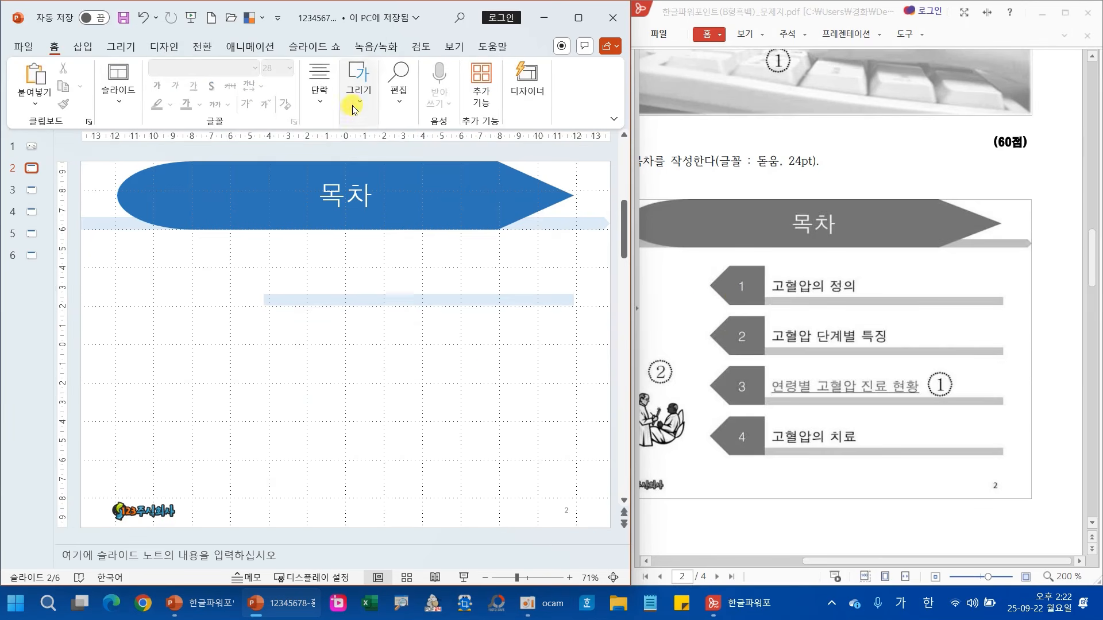
left_click(459, 164)
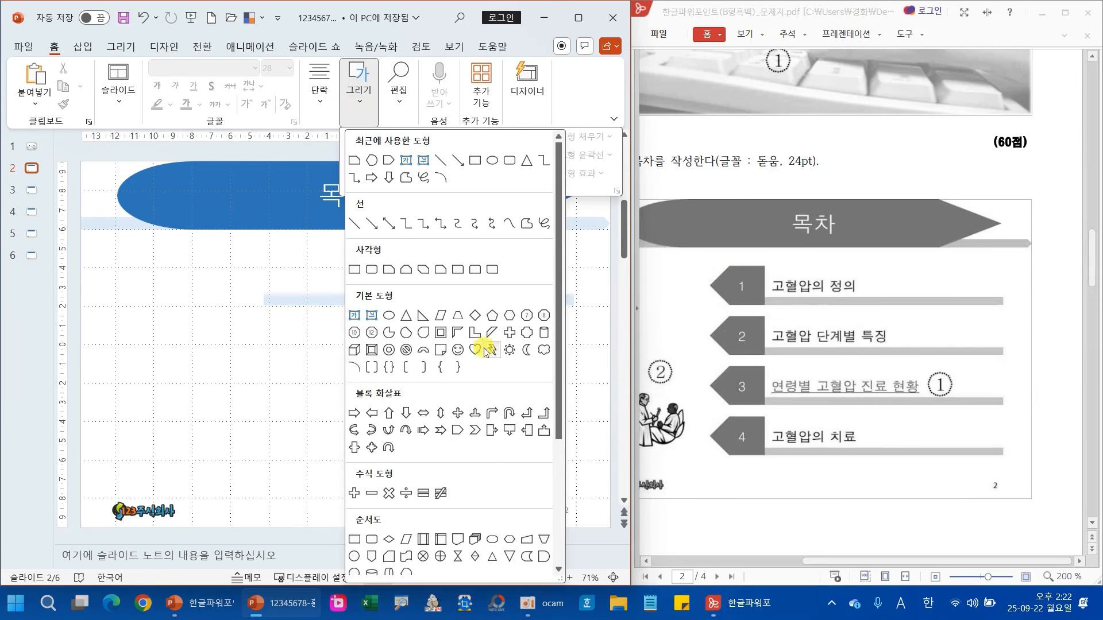
left_click(457, 440)
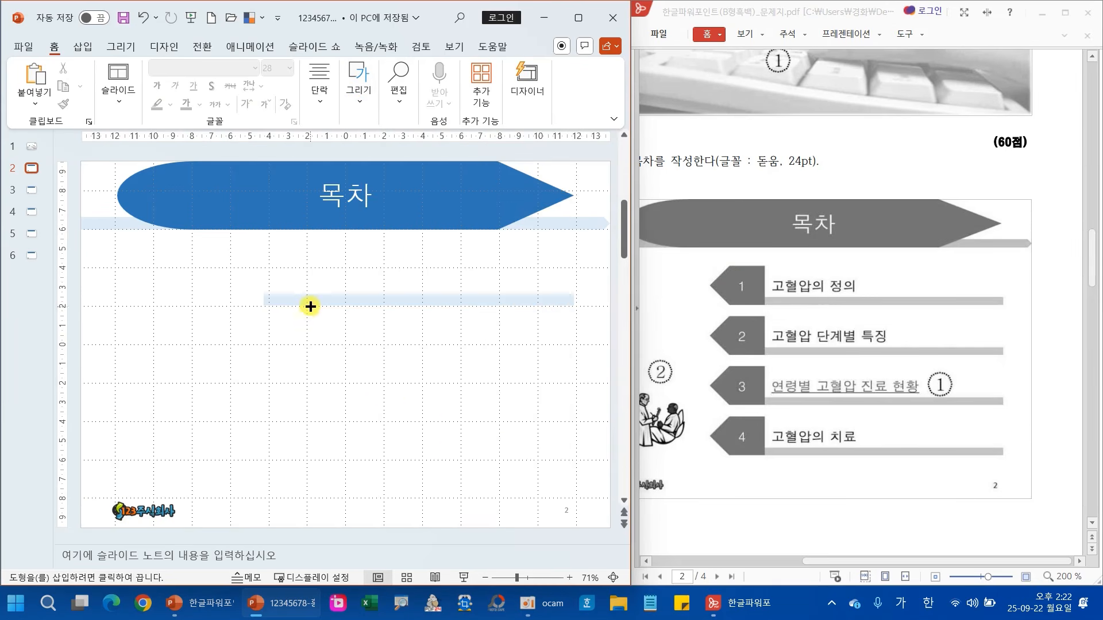
left_click_drag(310, 305, 238, 258)
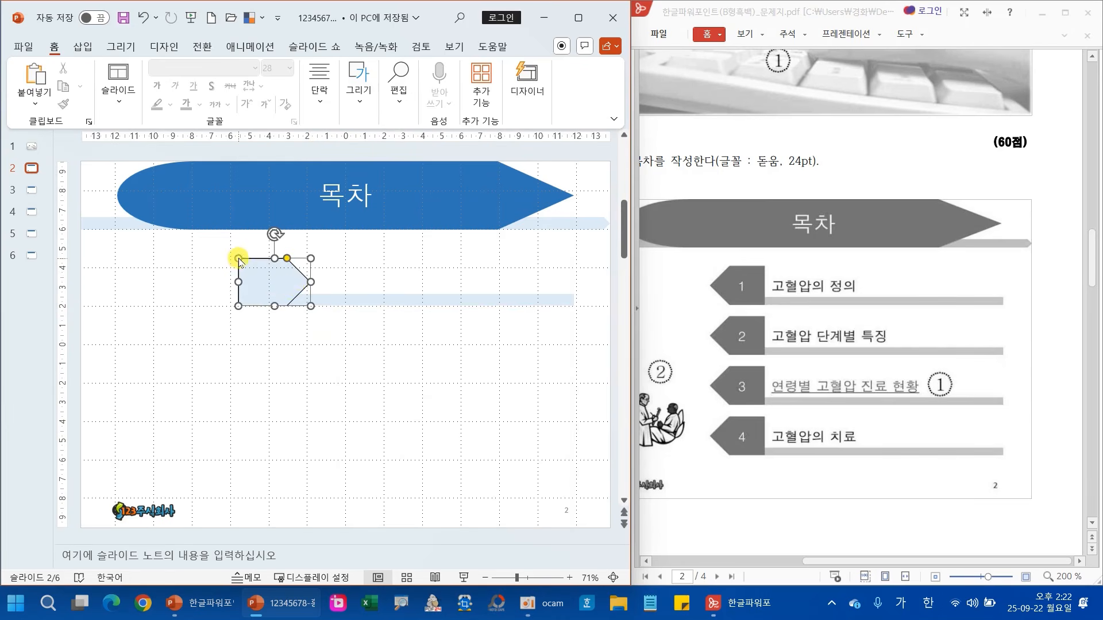
left_click(527, 104)
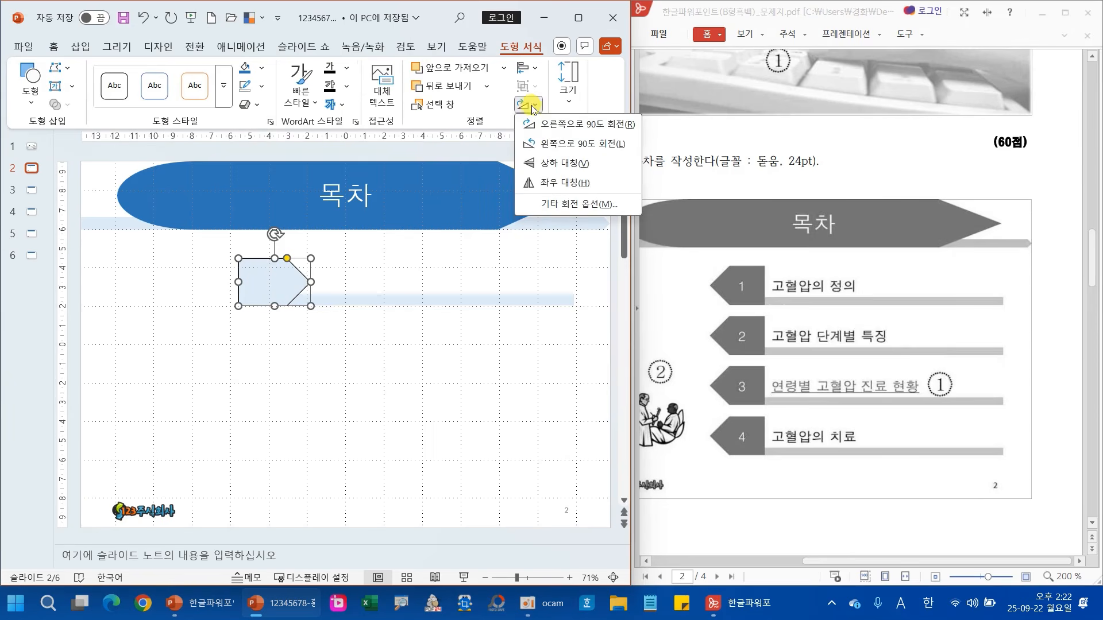
left_click(559, 184)
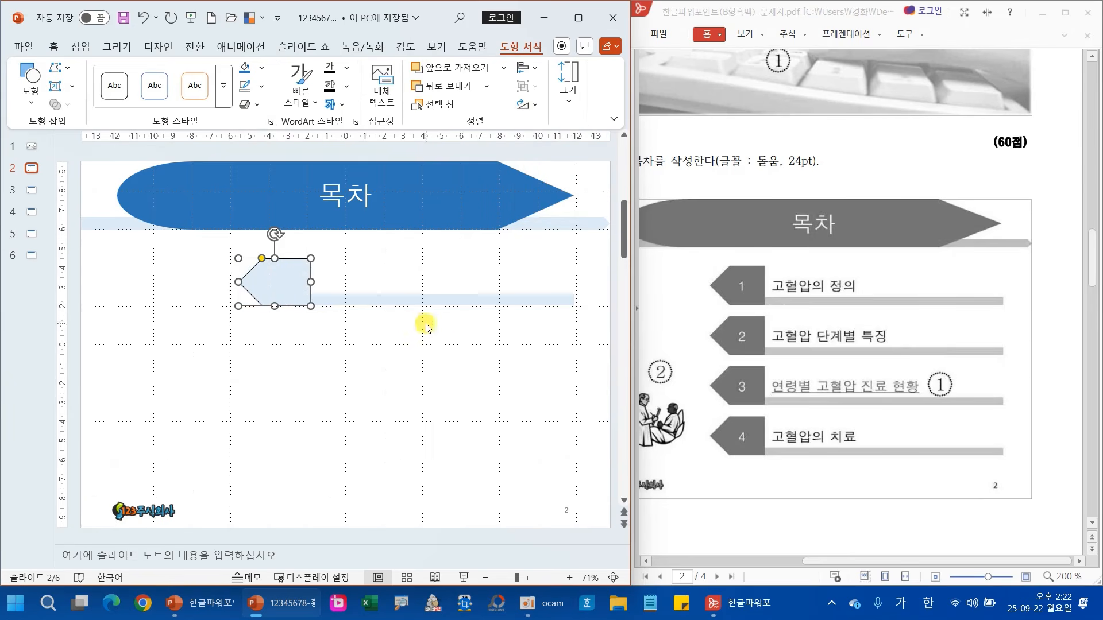
Fill the pentagon arrow with the title banner's blue and remove its outline.
left_click(250, 71)
left_click(262, 86)
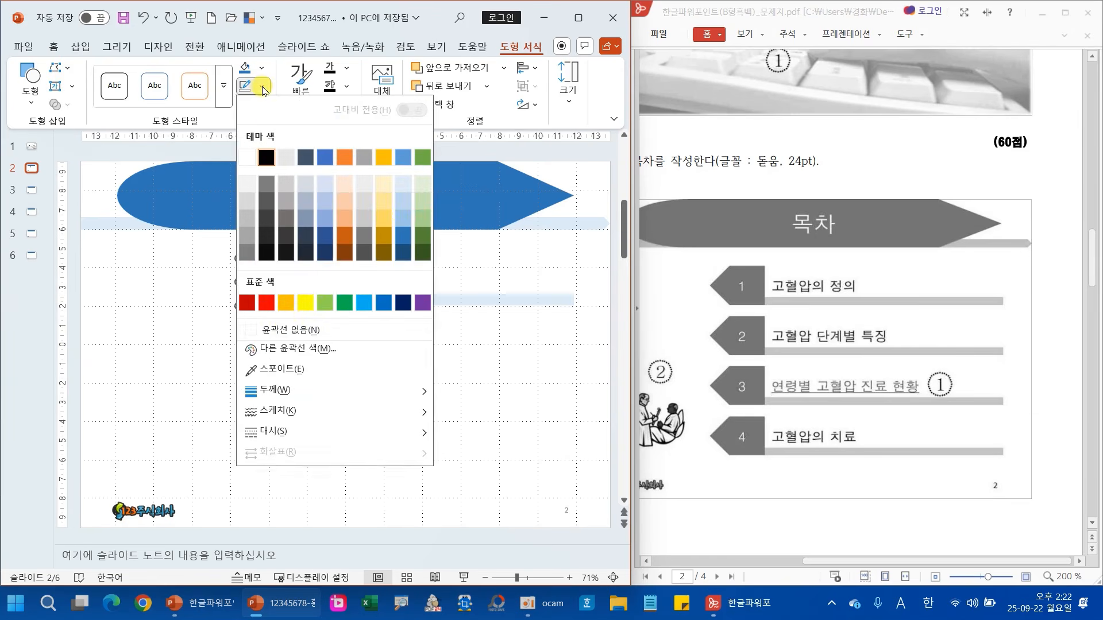
left_click(286, 330)
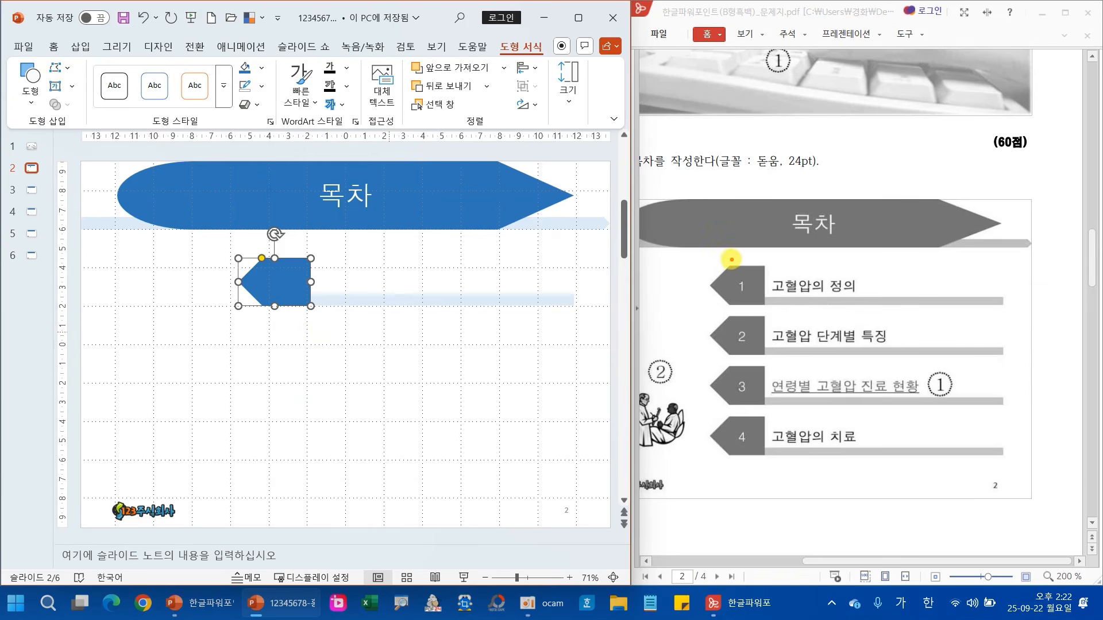
mouse_move(730, 258)
left_mouse_down()
mouse_move(753, 275)
mouse_move(773, 250)
left_mouse_up()
mouse_move(732, 287)
left_mouse_down()
mouse_move(725, 431)
mouse_move(735, 445)
left_mouse_up()
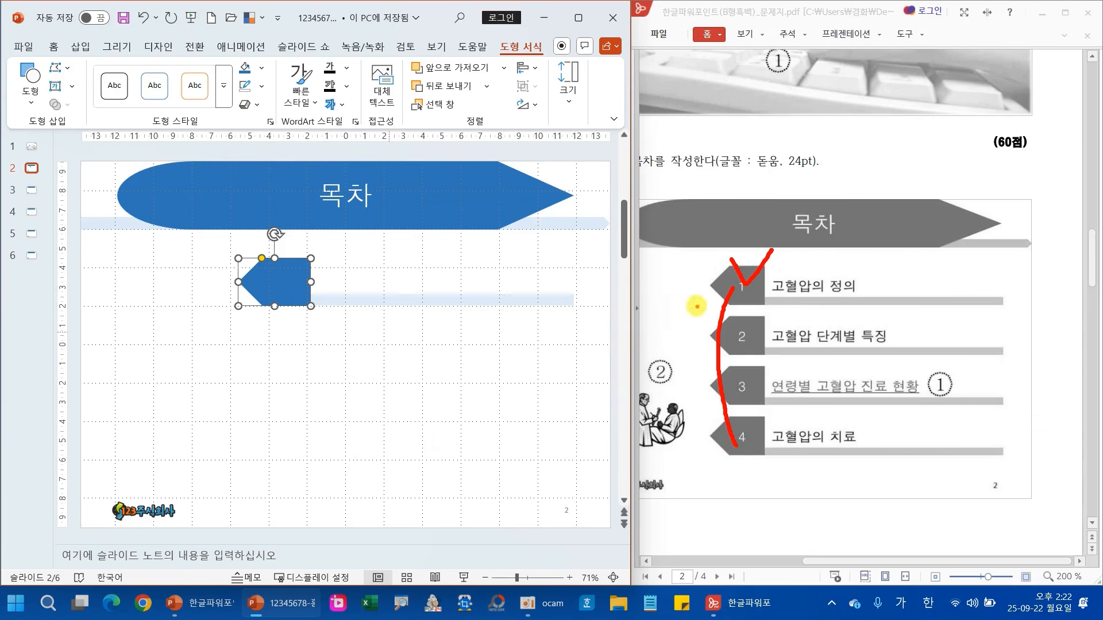
key("Escape")
Set the pentagon arrow's text to 돋움, 24 pt, in white.
left_click(53, 52)
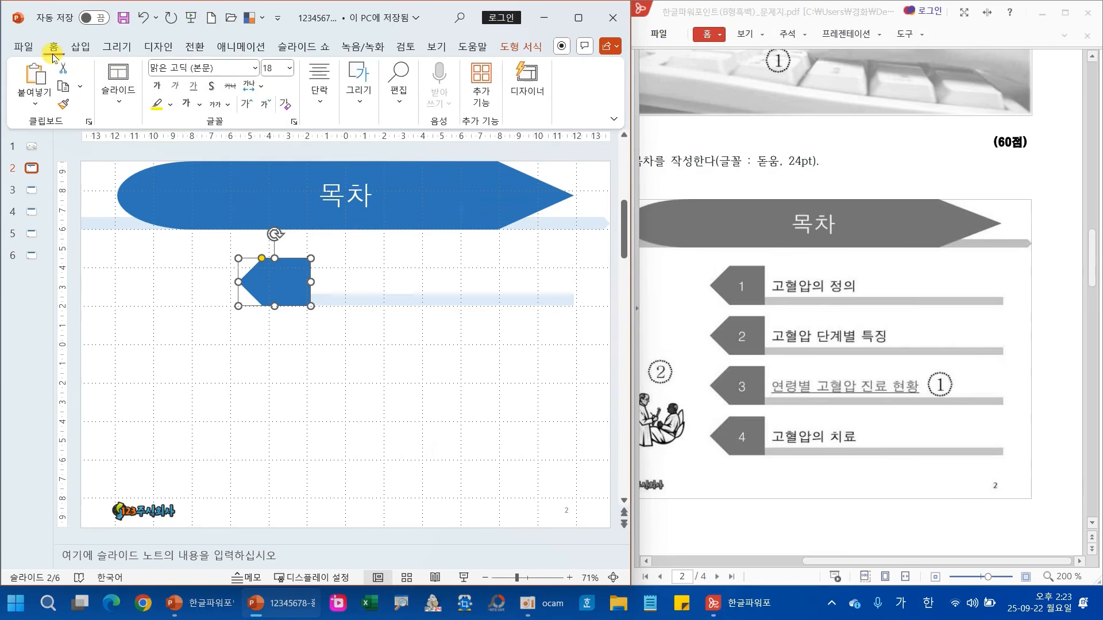
left_click(255, 68)
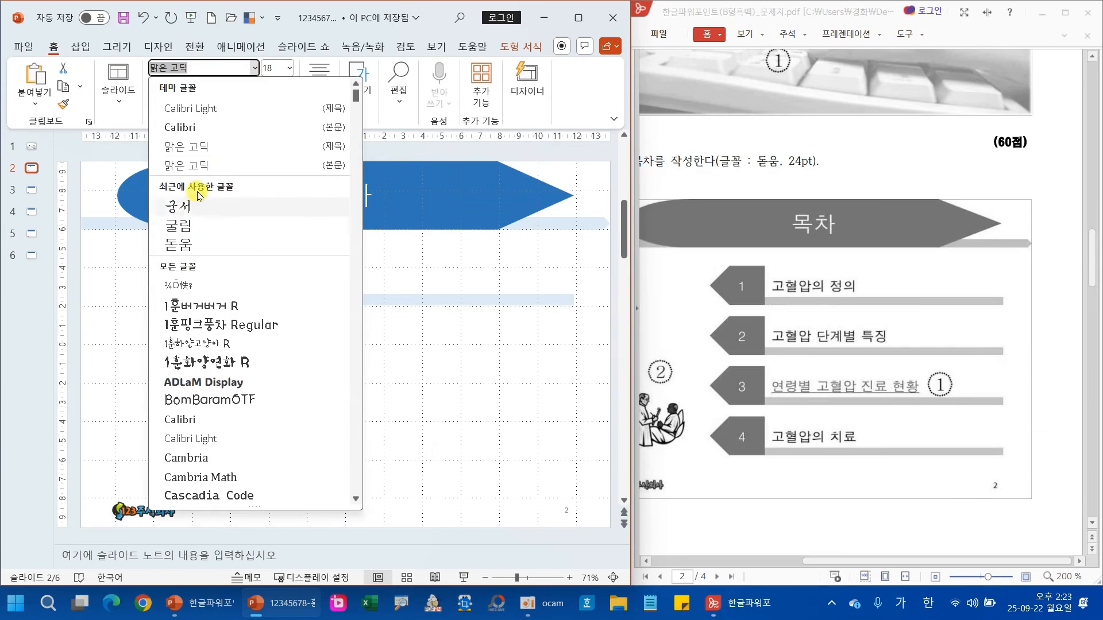
left_click(183, 244)
left_click(288, 71)
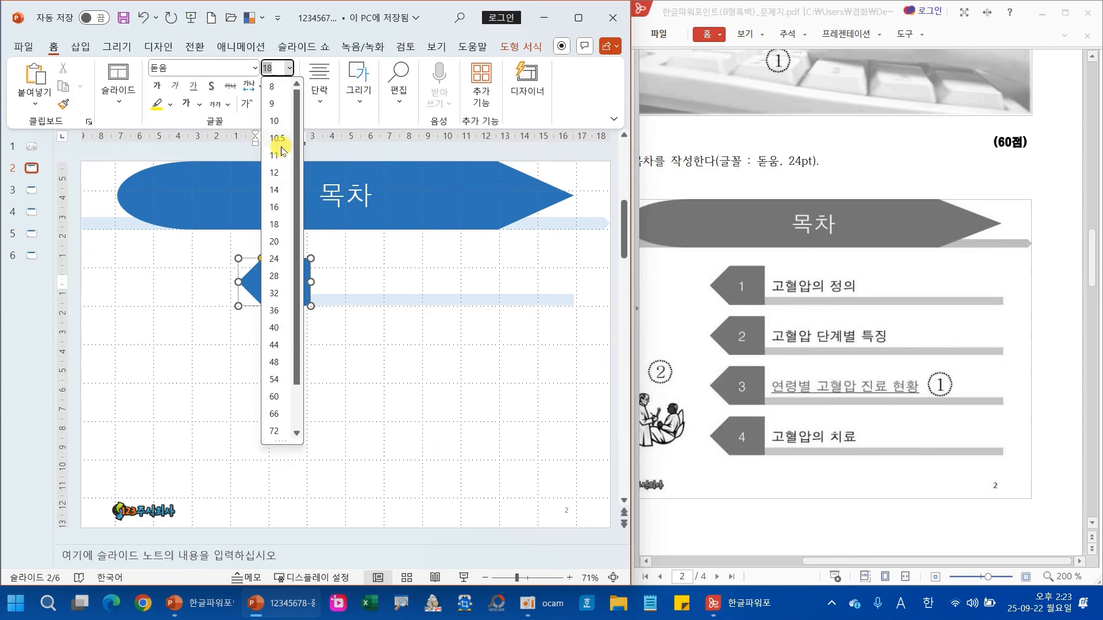
left_click(275, 259)
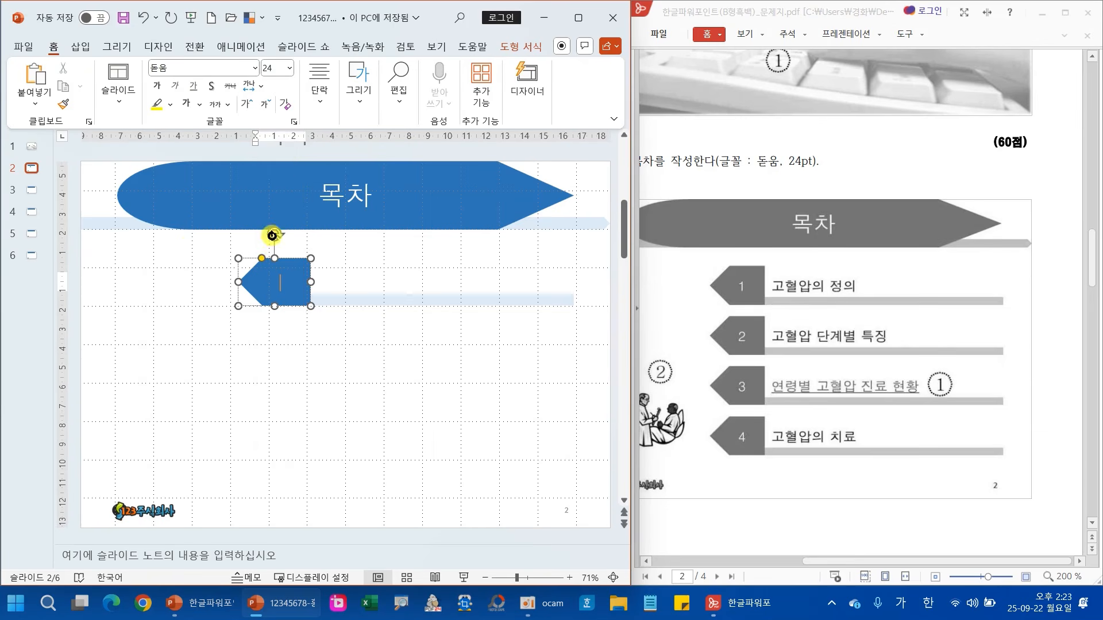
left_click(199, 104)
left_click(191, 179)
left_click(379, 363)
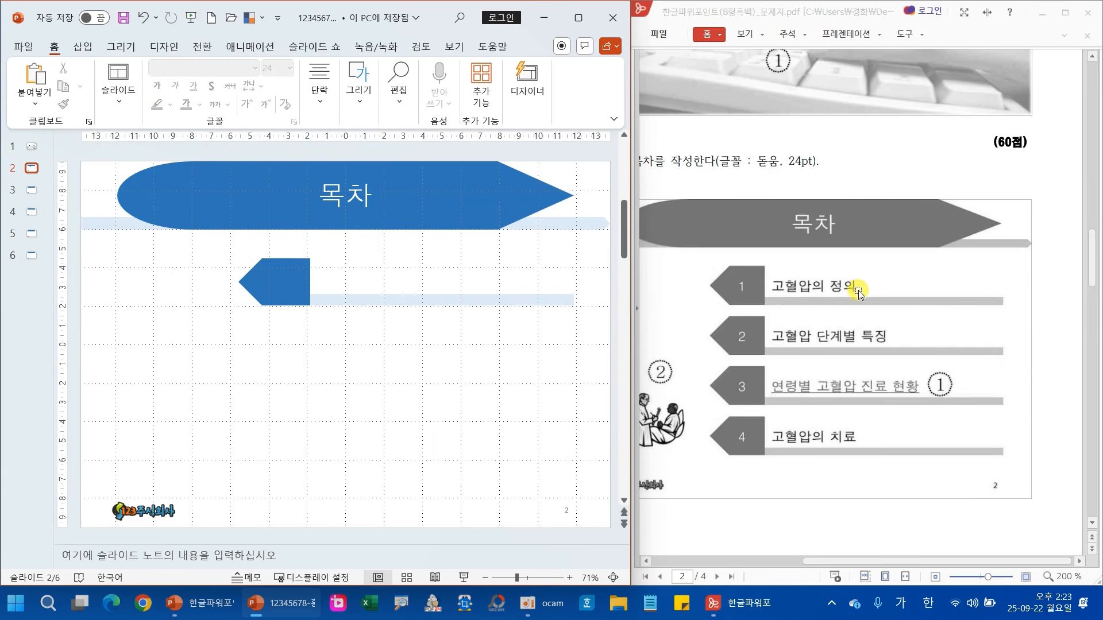
Add a text box above the thin bar with the text 고혈압 in 돋움, 24 pt.
mouse_move(850, 266)
left_mouse_down()
mouse_move(784, 271)
mouse_move(794, 289)
mouse_move(854, 270)
left_mouse_up()
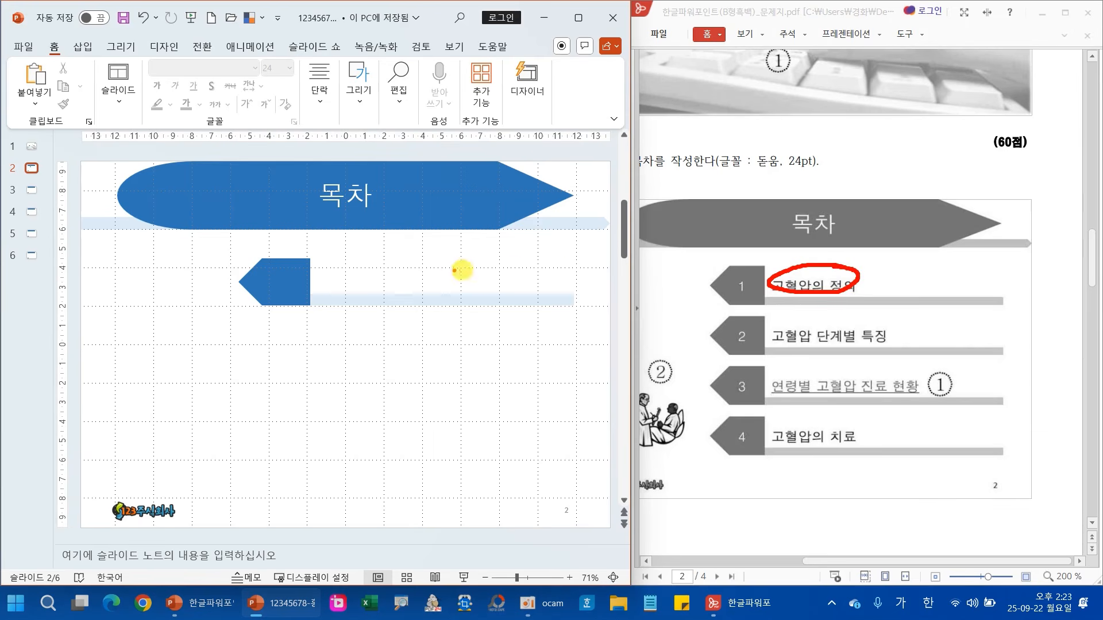
left_click(358, 86)
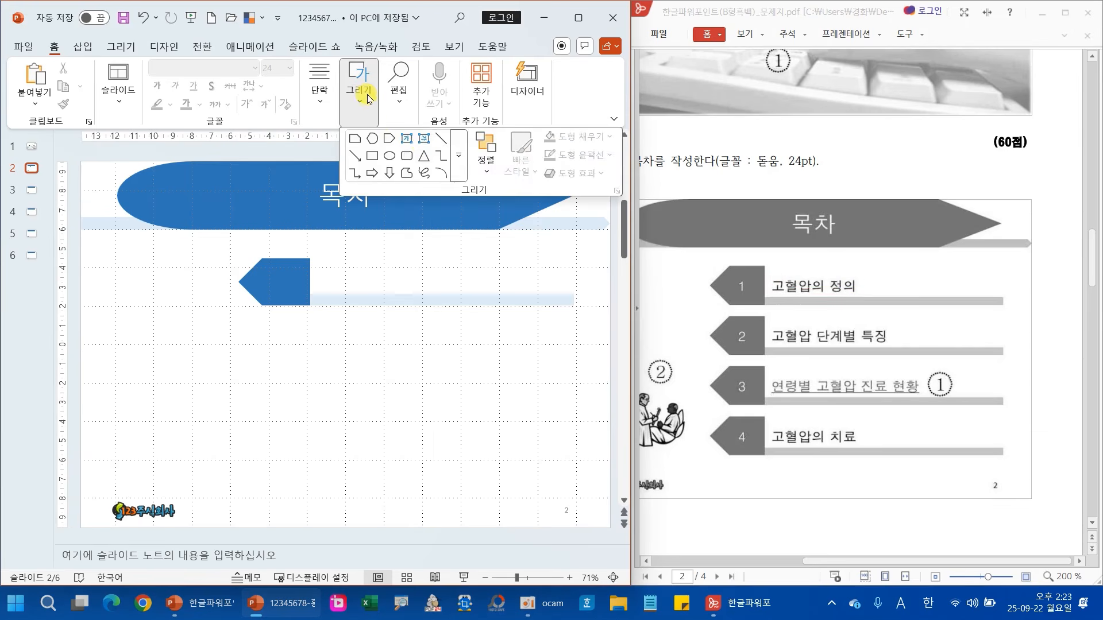
left_click(456, 165)
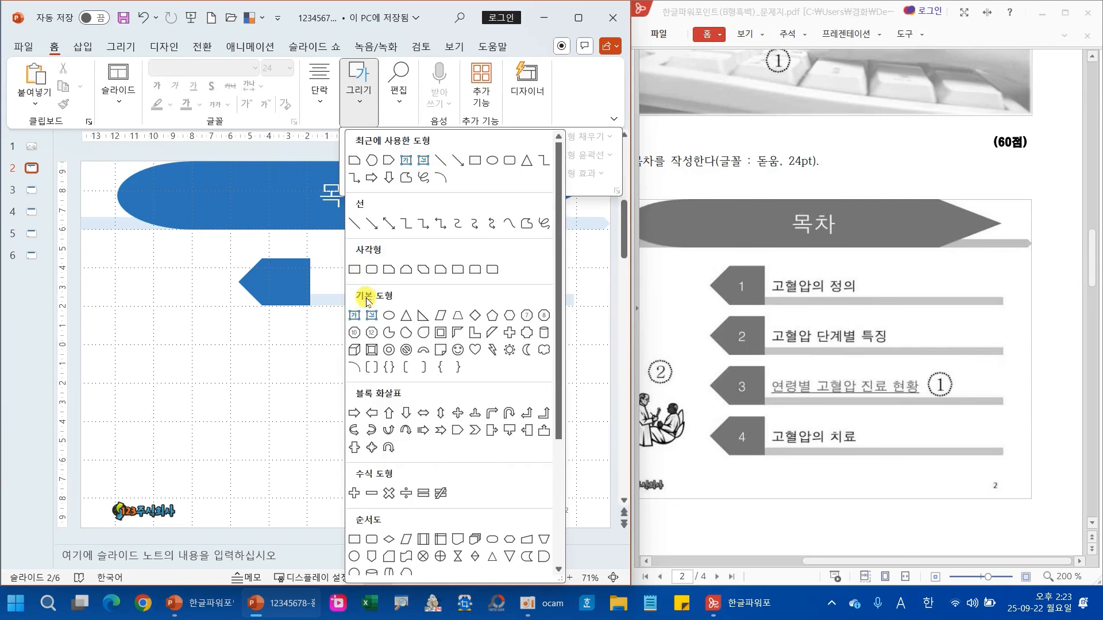
left_click(354, 317)
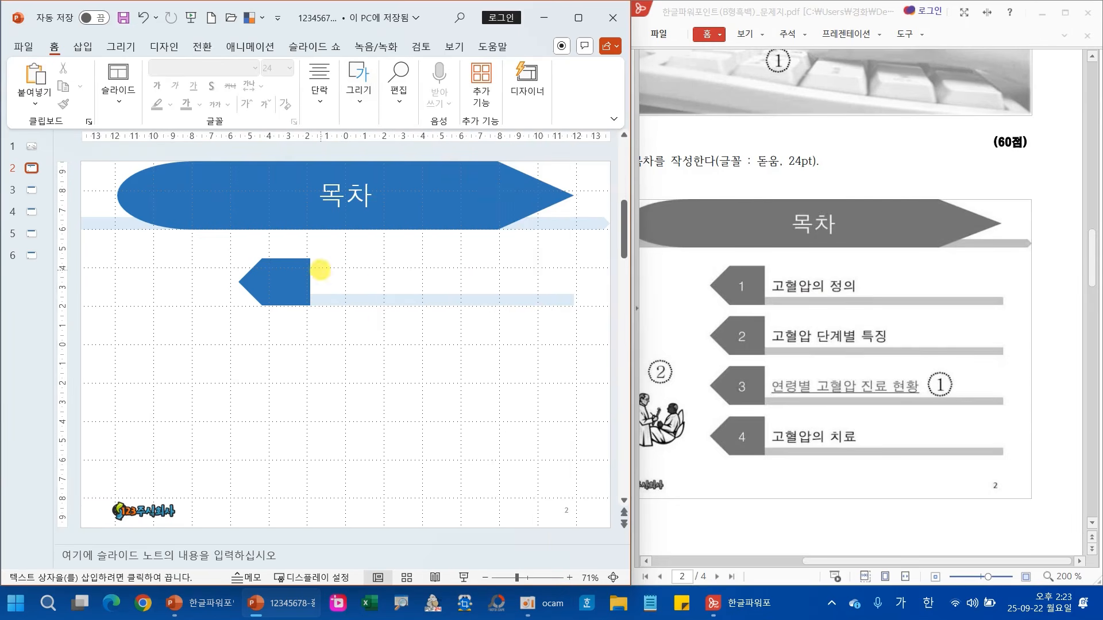
left_click_drag(320, 268, 574, 306)
left_click(255, 69)
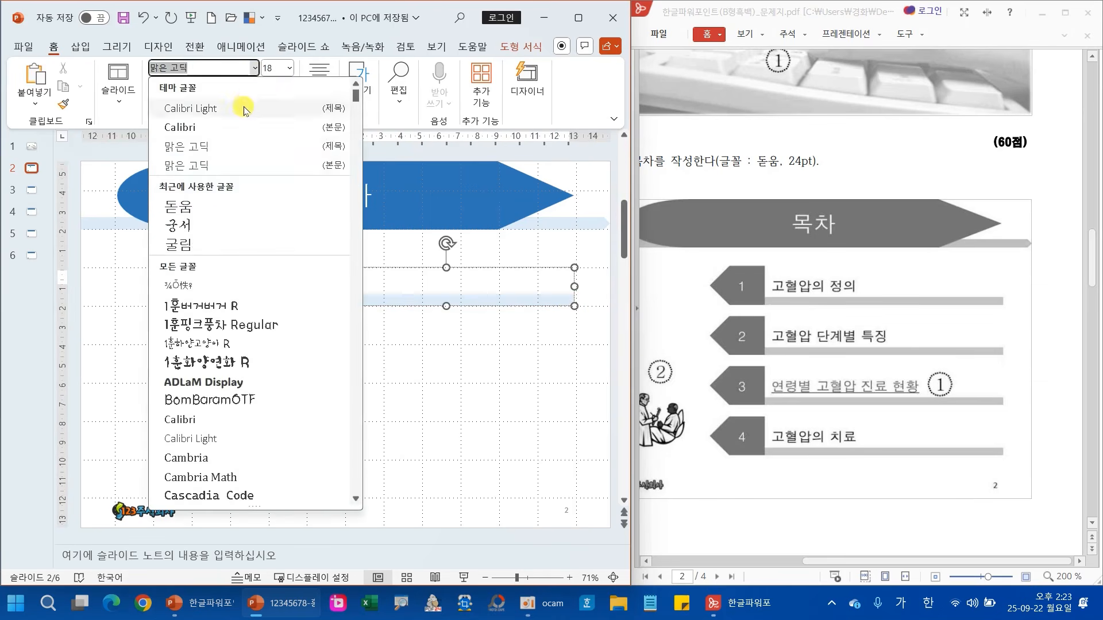
left_click(202, 211)
left_click(291, 67)
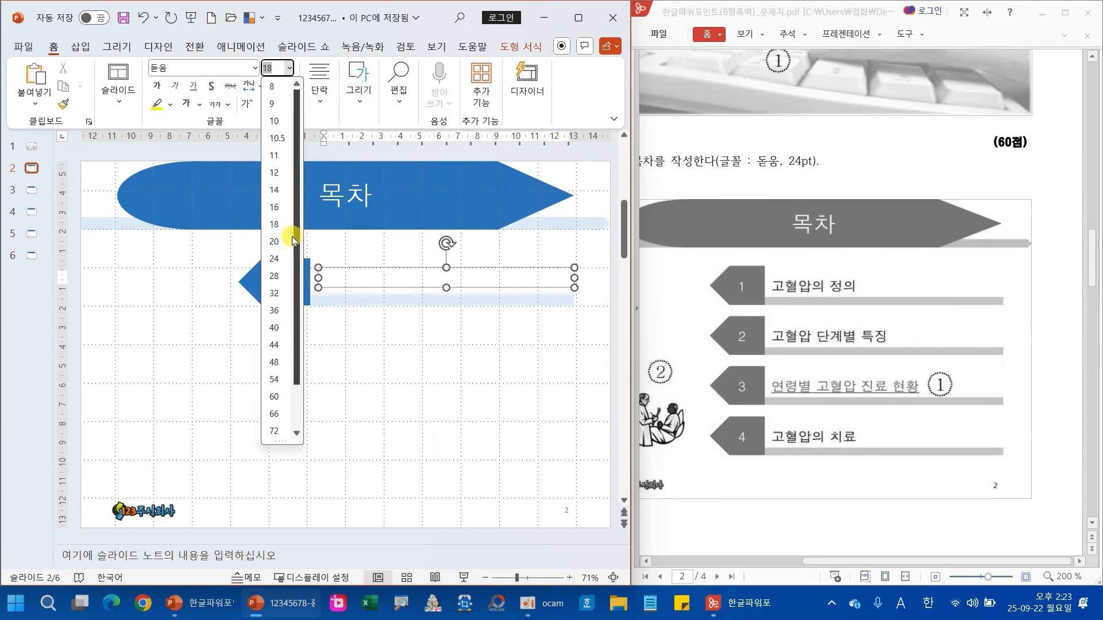
left_click(276, 248)
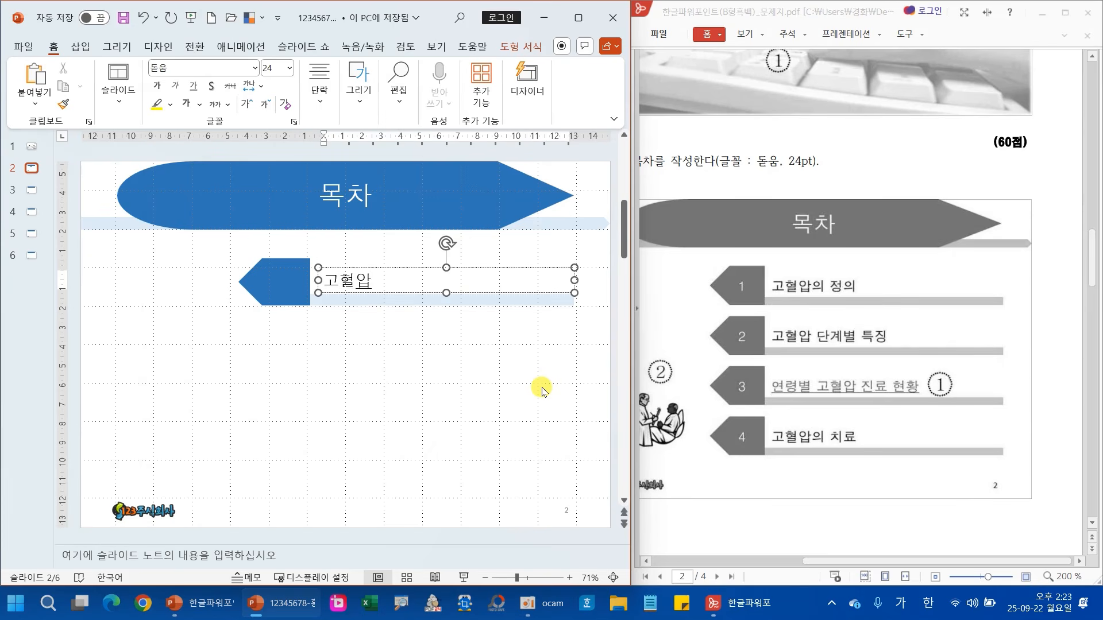
left_click(431, 382)
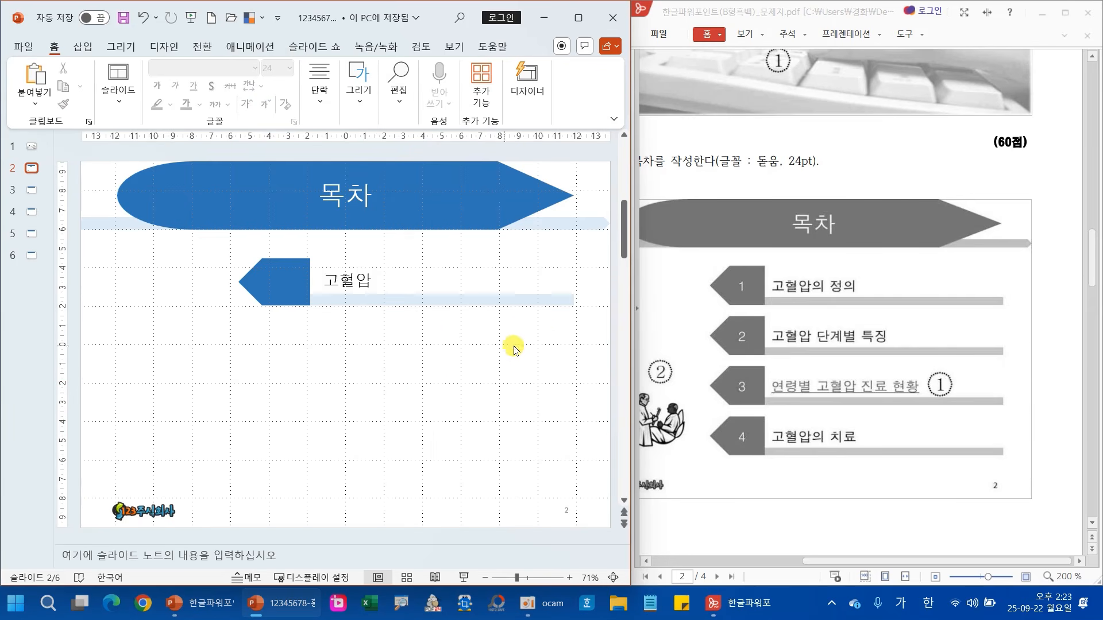
Copy the pentagon arrow, bar and text box straight down three times to make four contents rows.
left_click_drag(594, 336, 193, 233)
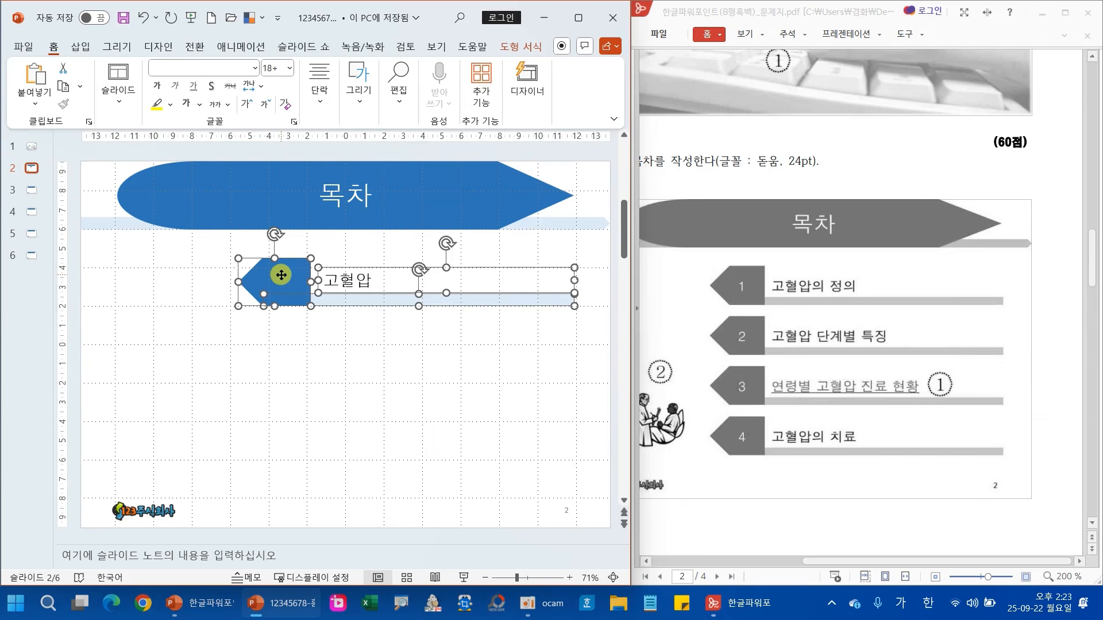
left_click_drag(281, 275, 275, 462)
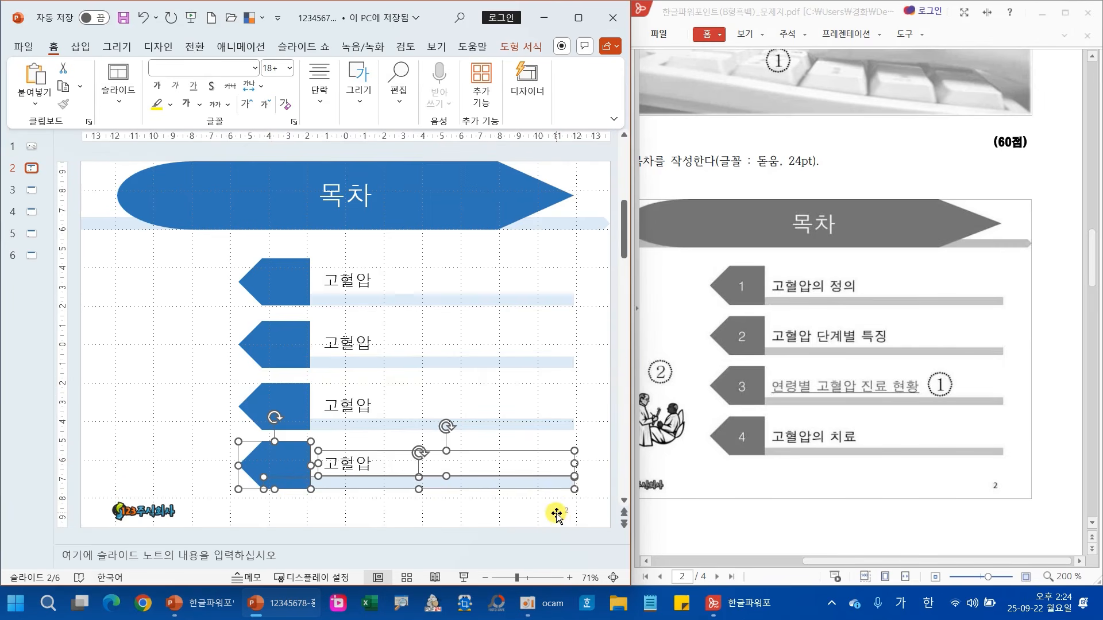
left_click(197, 343)
Number the four pentagon arrows 1, 2, 3 and 4 from top to bottom.
left_click(274, 275)
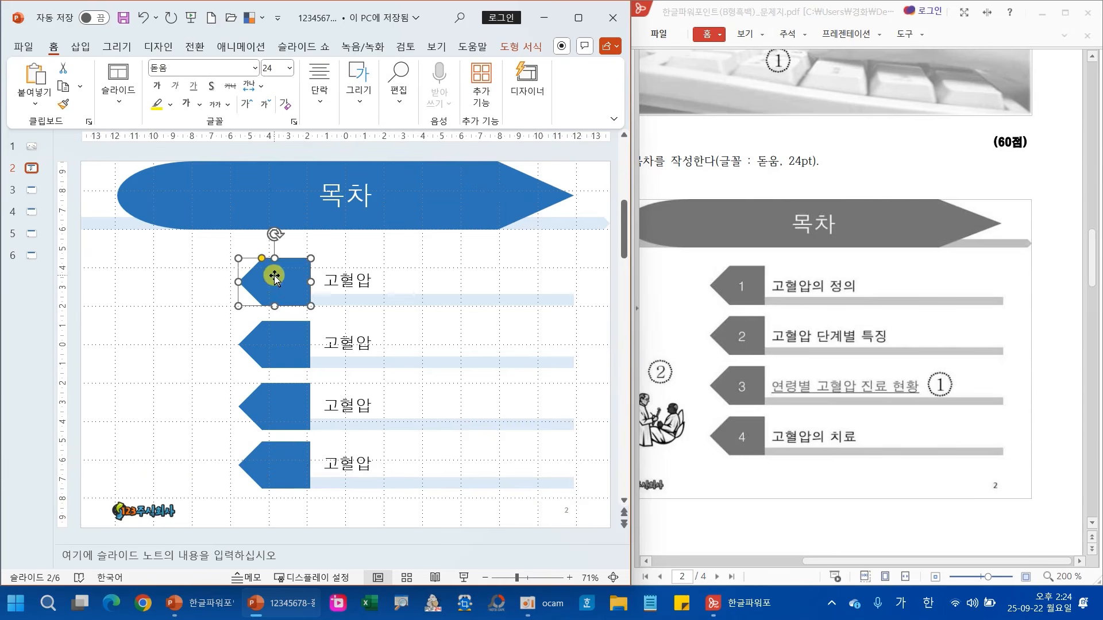
type("1")
left_click(287, 351)
type("2")
left_click(288, 402)
type("3")
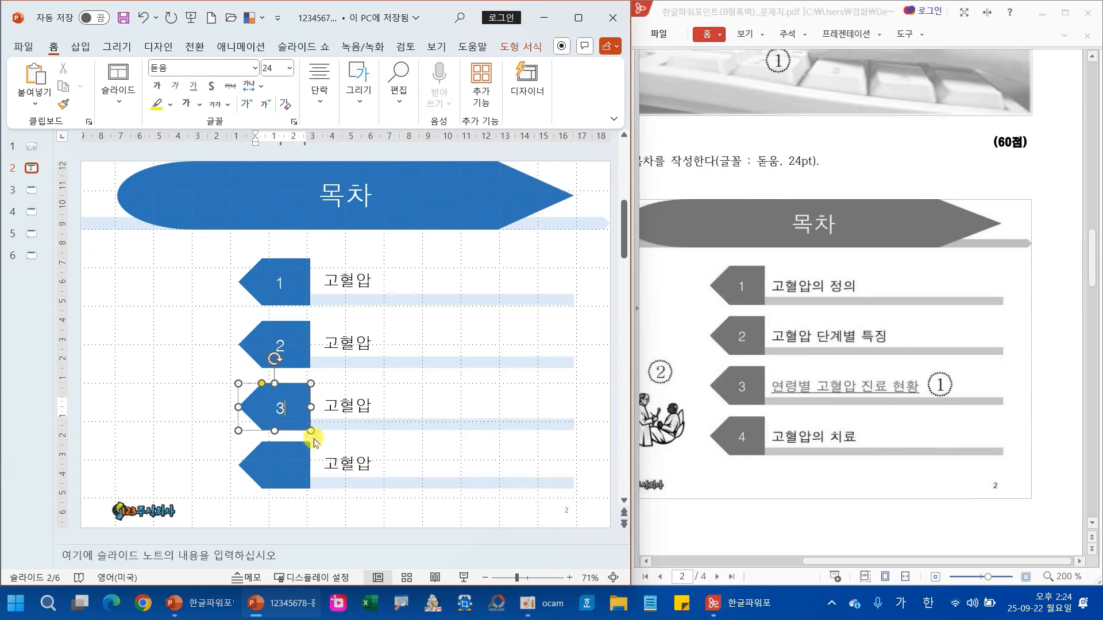
left_click(290, 459)
type("4")
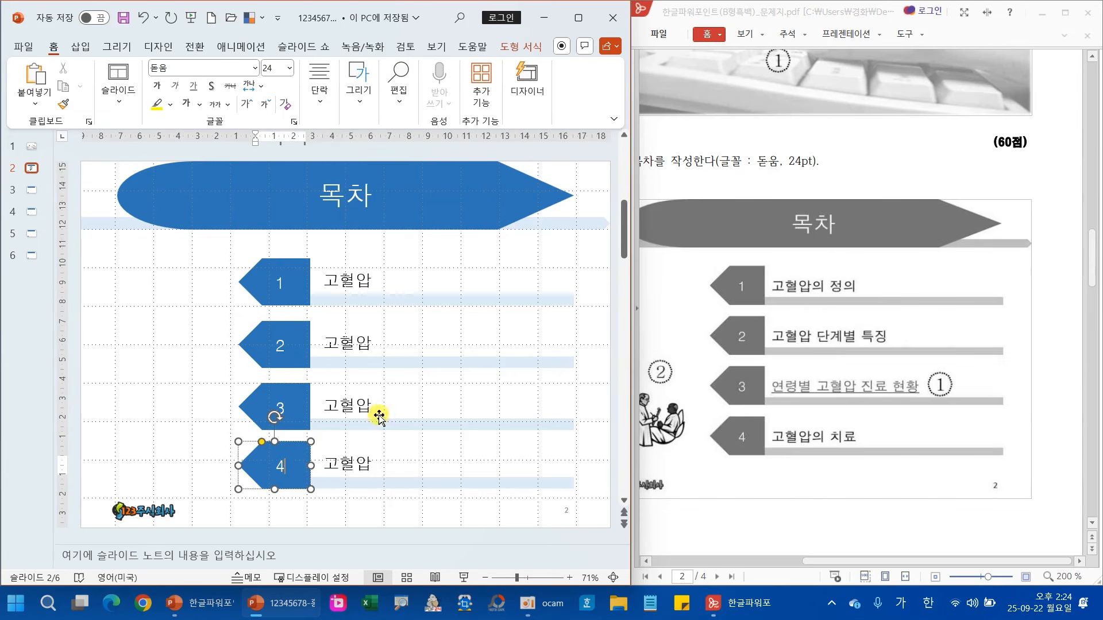
Complete the four contents entries as 고혈압의 정의, 고혈압 단계별 특징, 연령별 고혈압 진료 현황 and 고혈압의 치료, in that order.
left_click(368, 281)
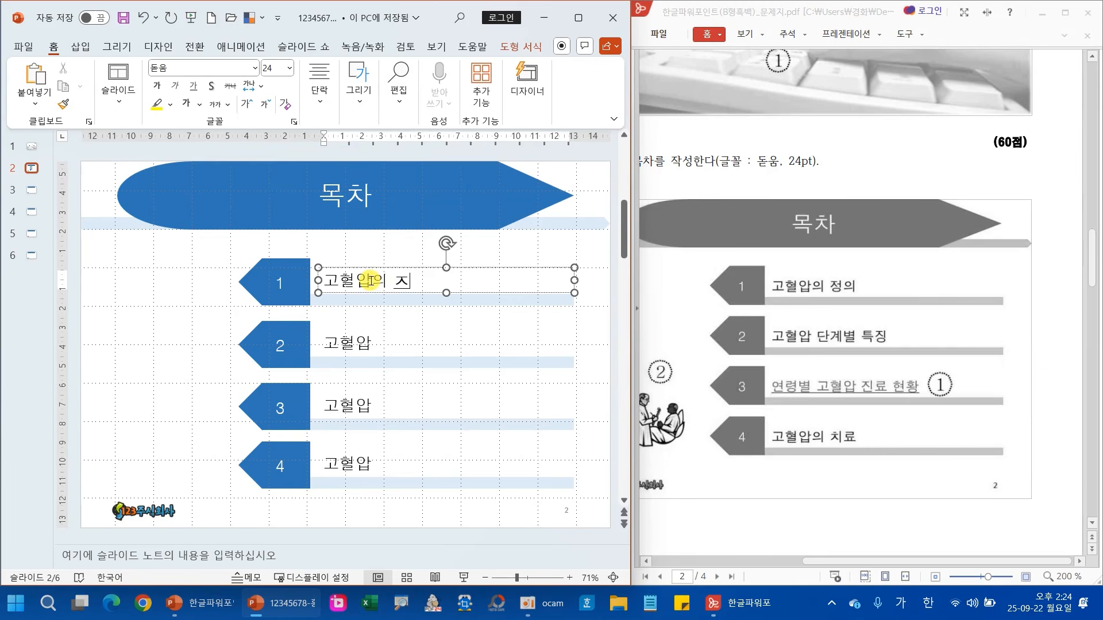
left_click(368, 343)
type("단")
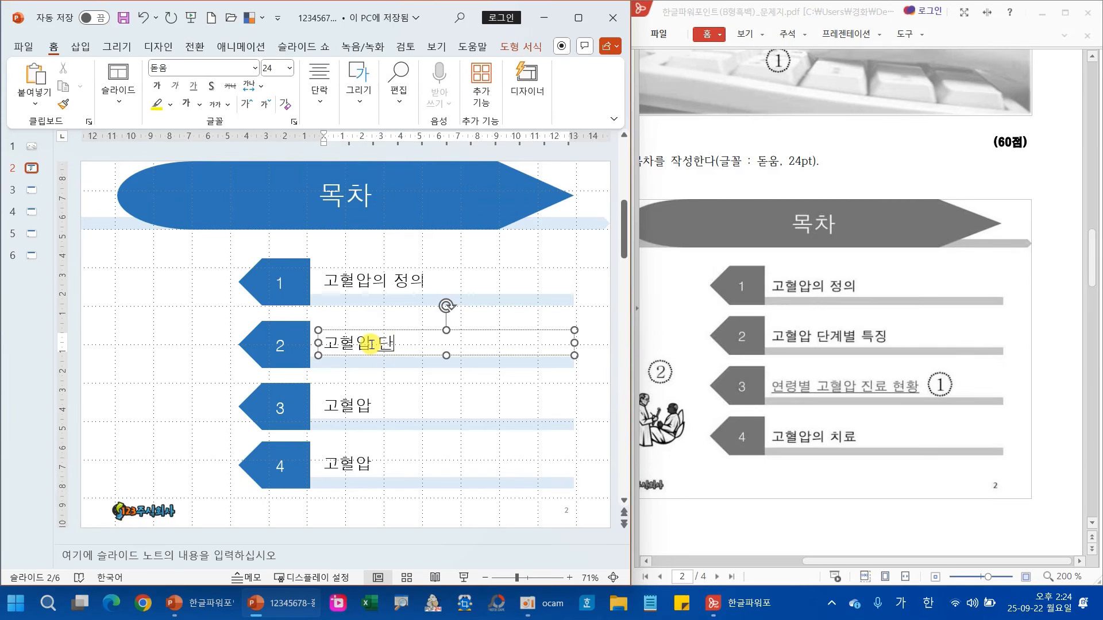
type("계별 특징")
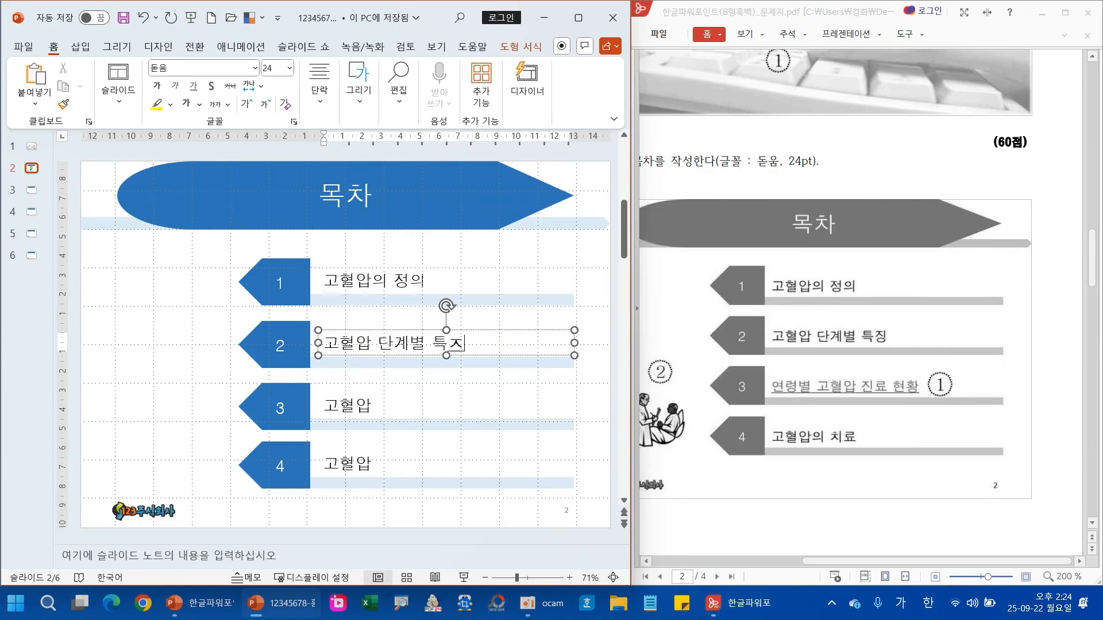
left_click(326, 407)
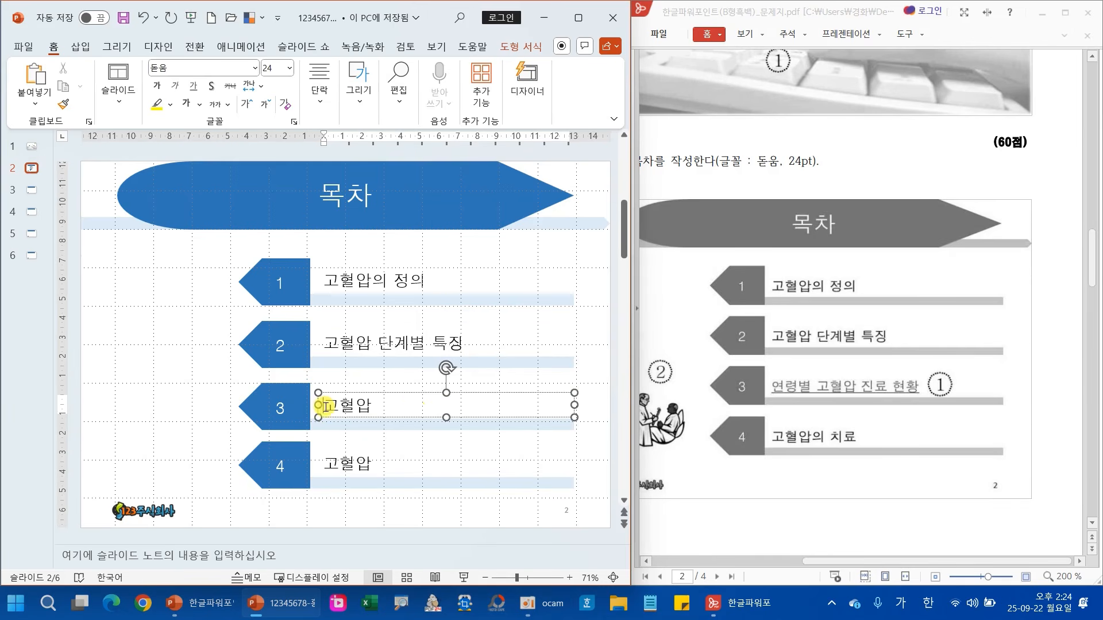
type("연령벼ㄹ")
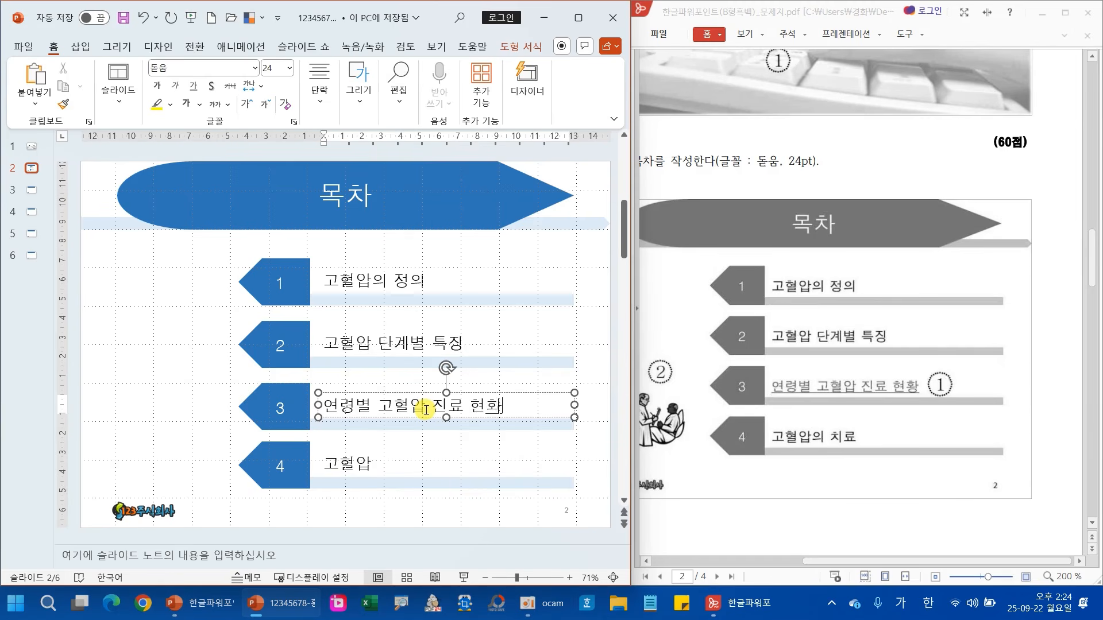
left_click(368, 463)
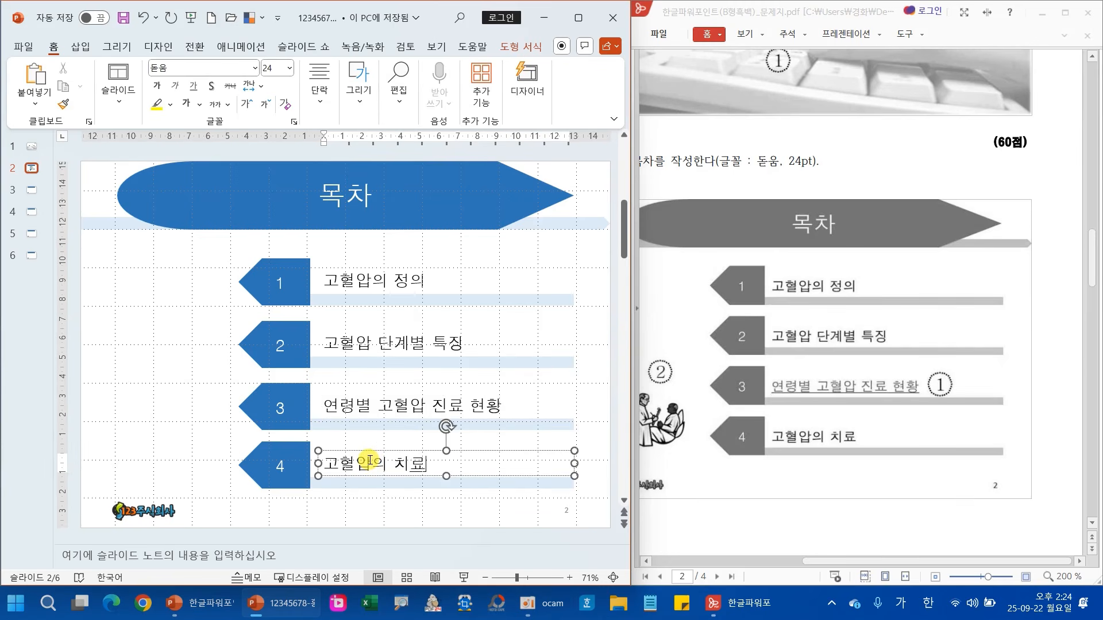
left_click(168, 366)
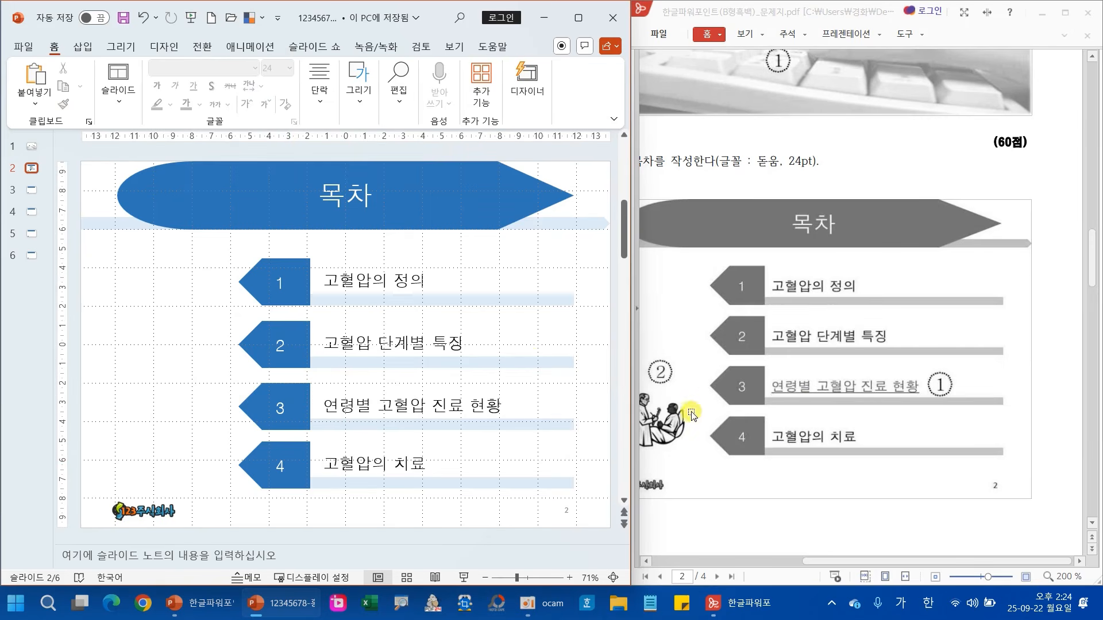
left_click_drag(856, 563, 714, 517)
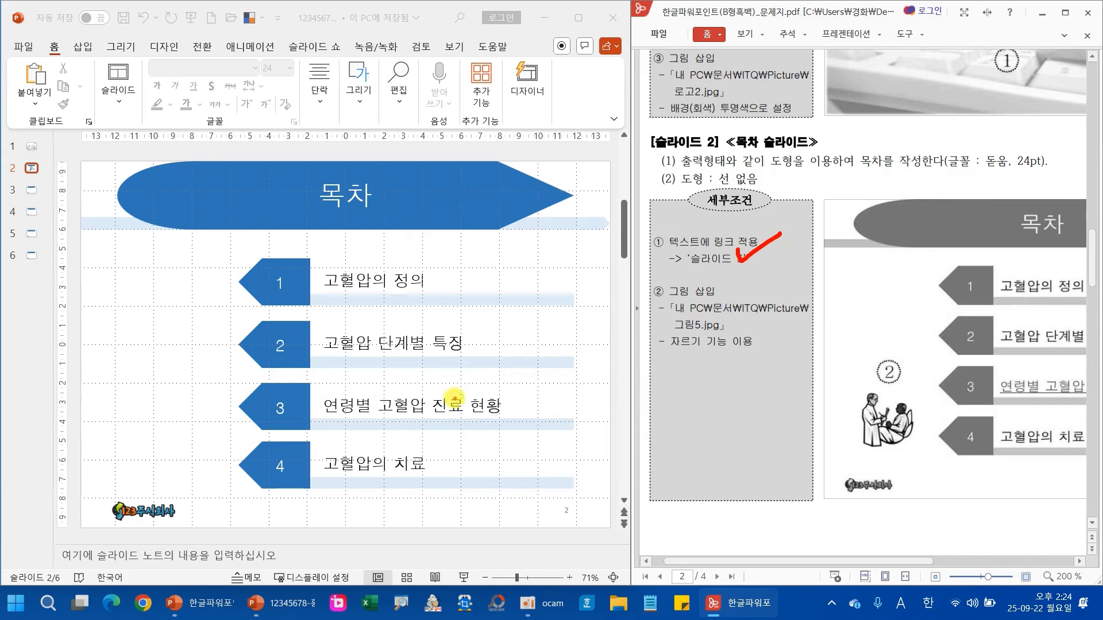
left_click_drag(317, 390, 508, 421)
key("Escape")
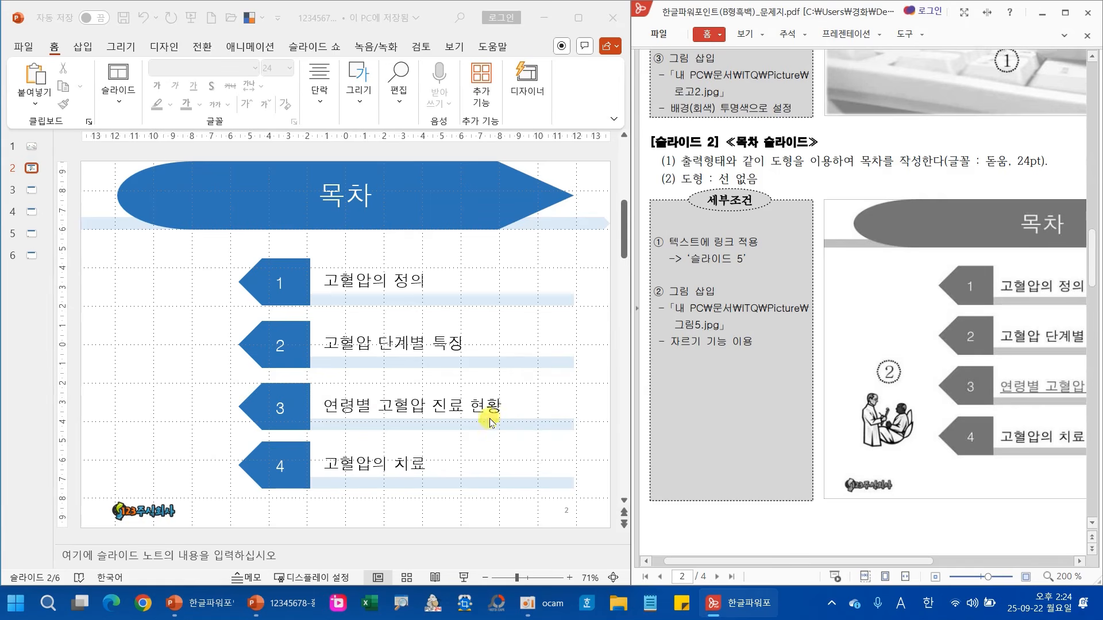
mouse_move(329, 406)
left_mouse_down()
mouse_move(370, 401)
mouse_move(352, 387)
mouse_move(385, 381)
left_mouse_up()
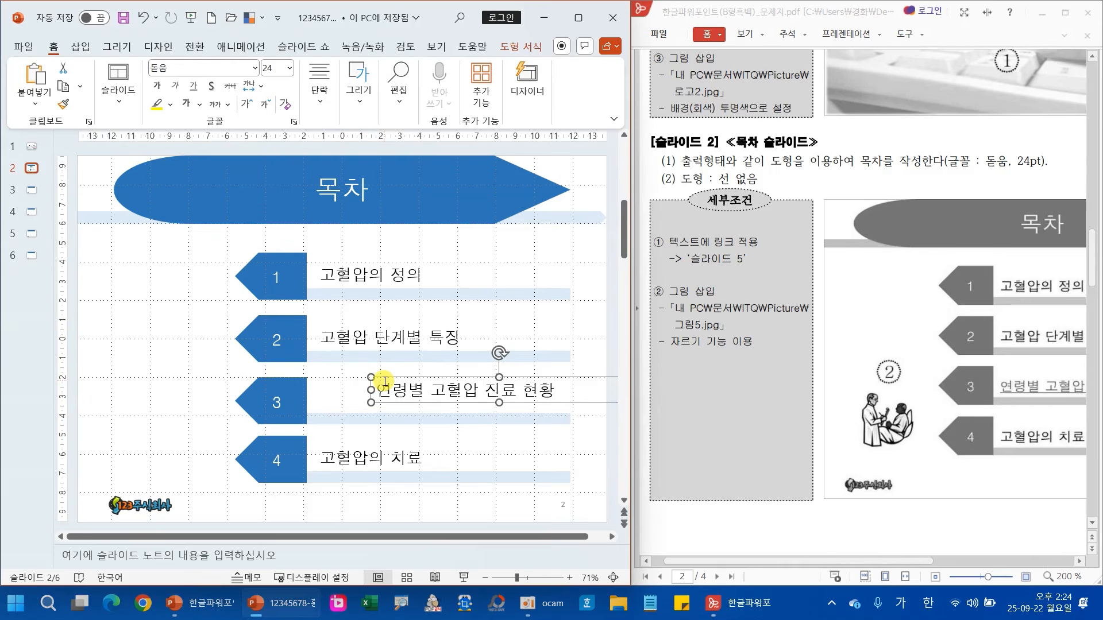
key("ctrl+z")
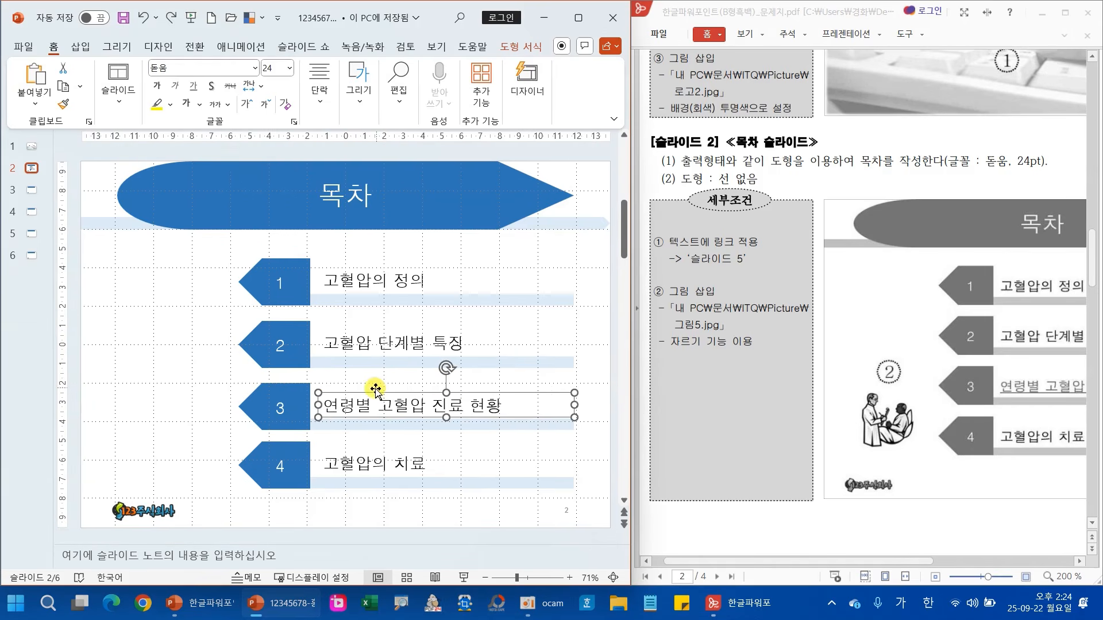
Hyperlink the third entry's text, 연령별 고혈압 진료 현황, to 슬라이드 5 in the current document.
left_click_drag(327, 406, 503, 409)
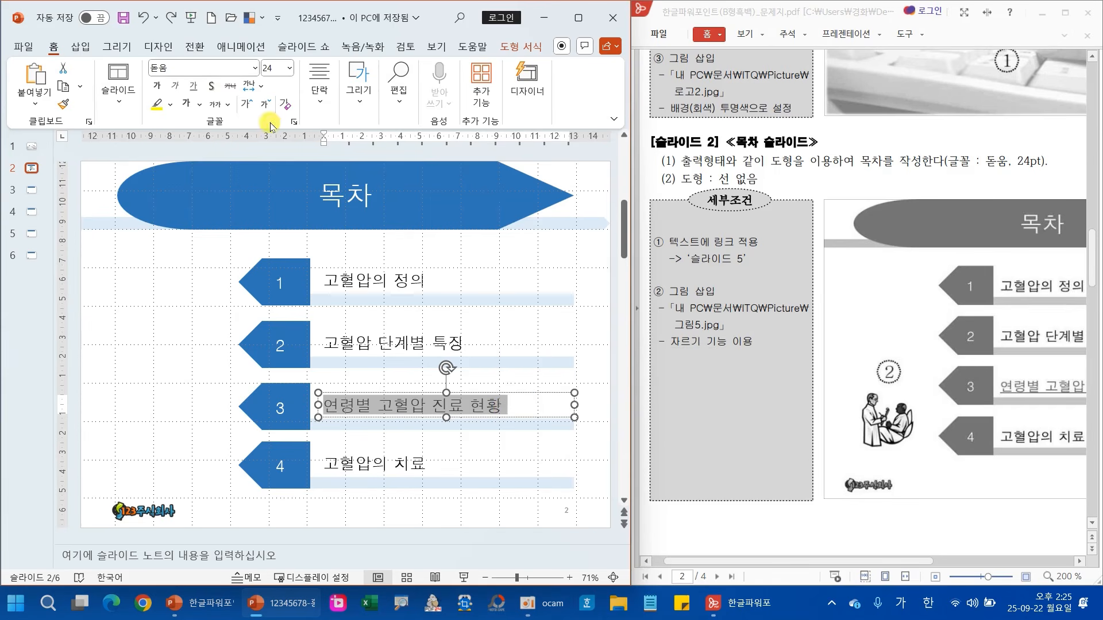
left_click(77, 48)
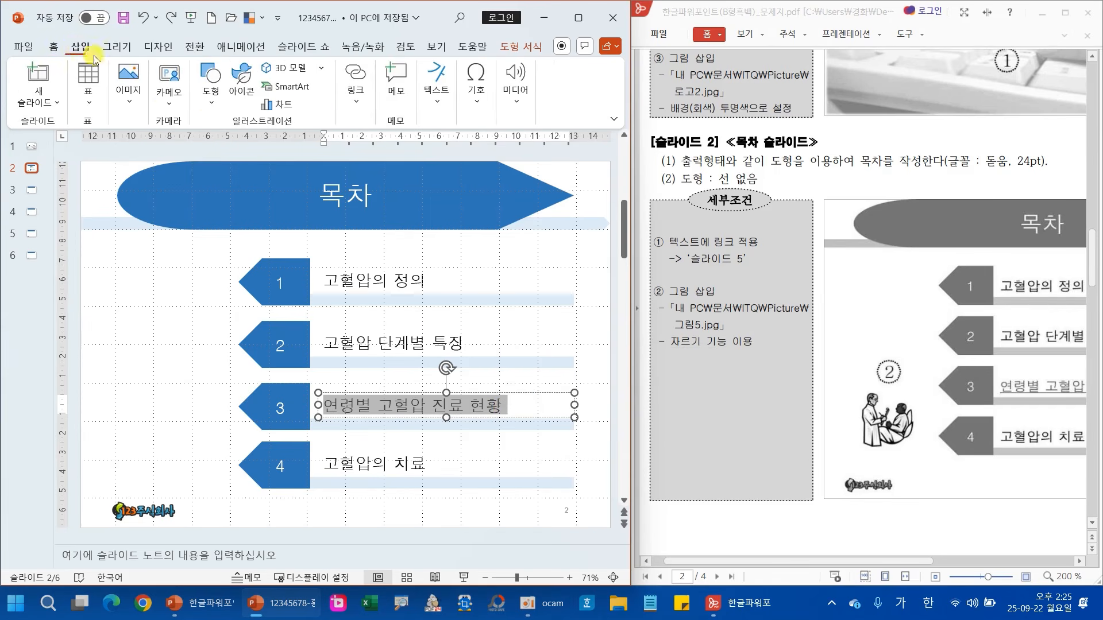
left_click(355, 104)
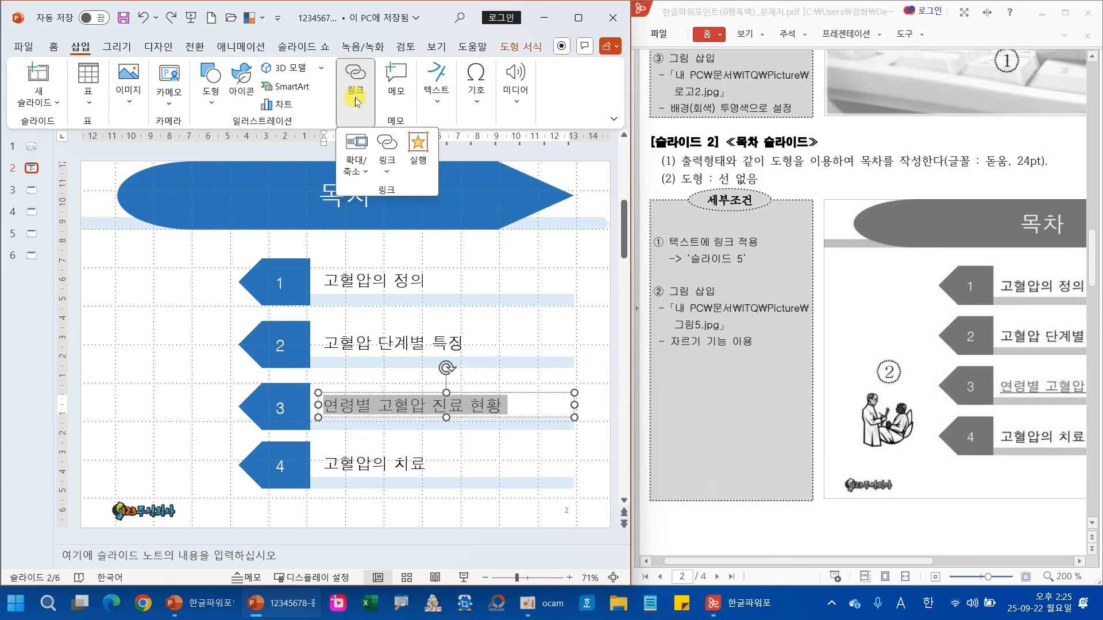
left_click(385, 144)
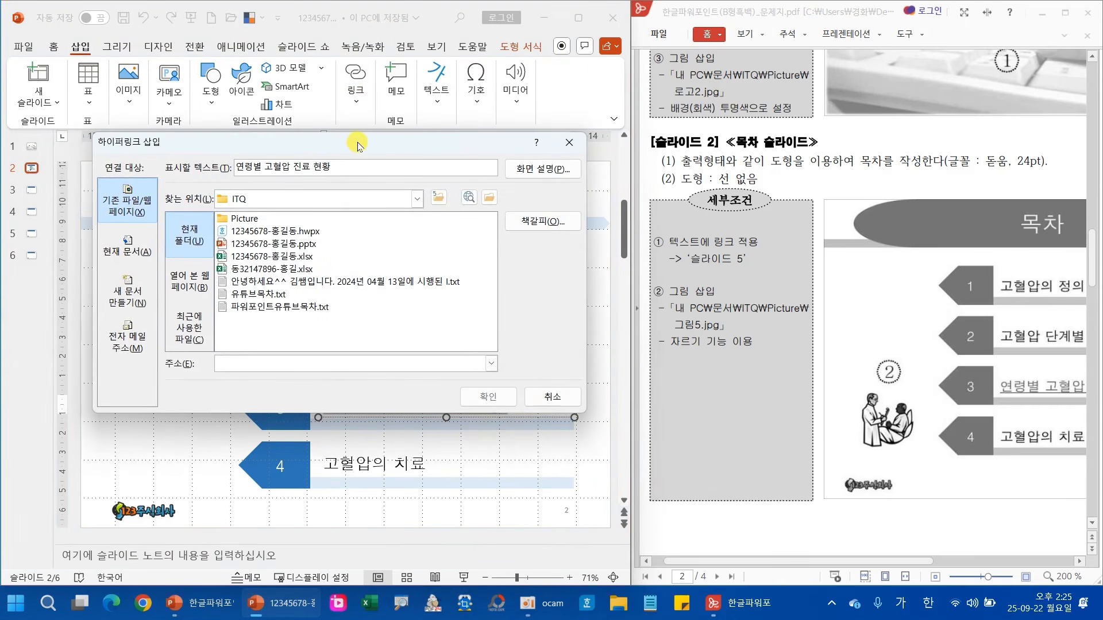
mouse_move(145, 266)
left_mouse_down()
mouse_move(86, 244)
mouse_move(148, 260)
left_mouse_up()
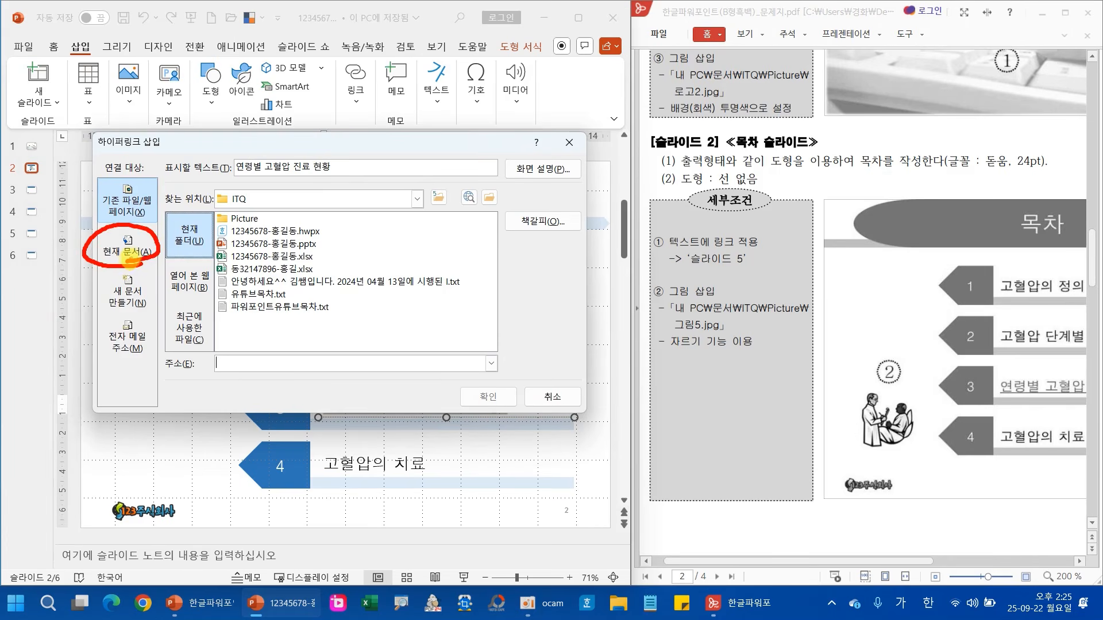
left_click(127, 251)
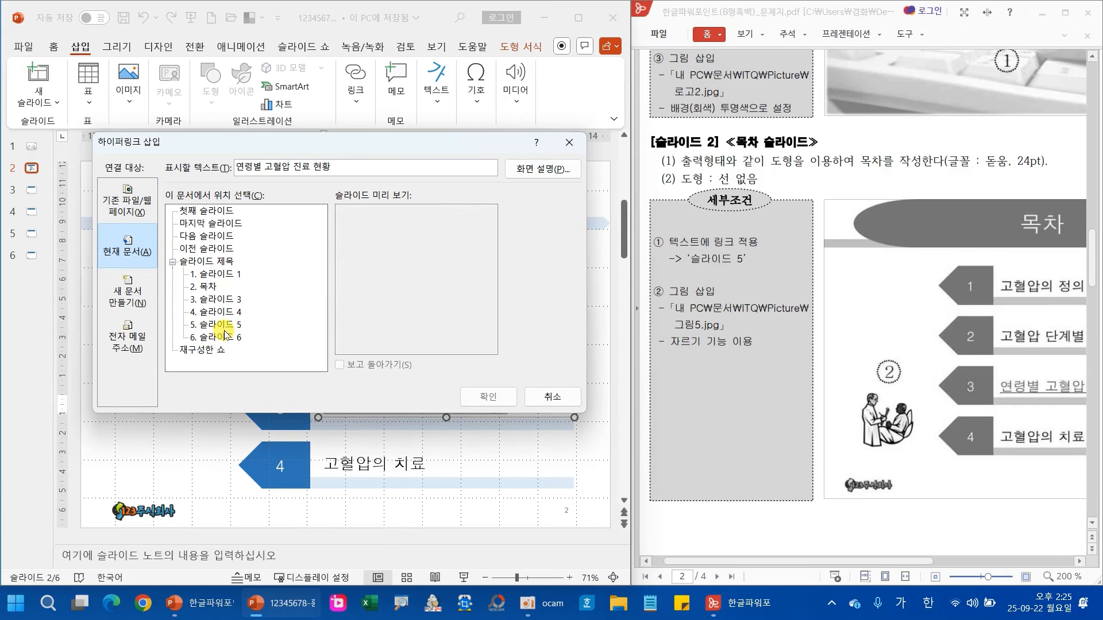
left_click_drag(171, 316, 262, 335)
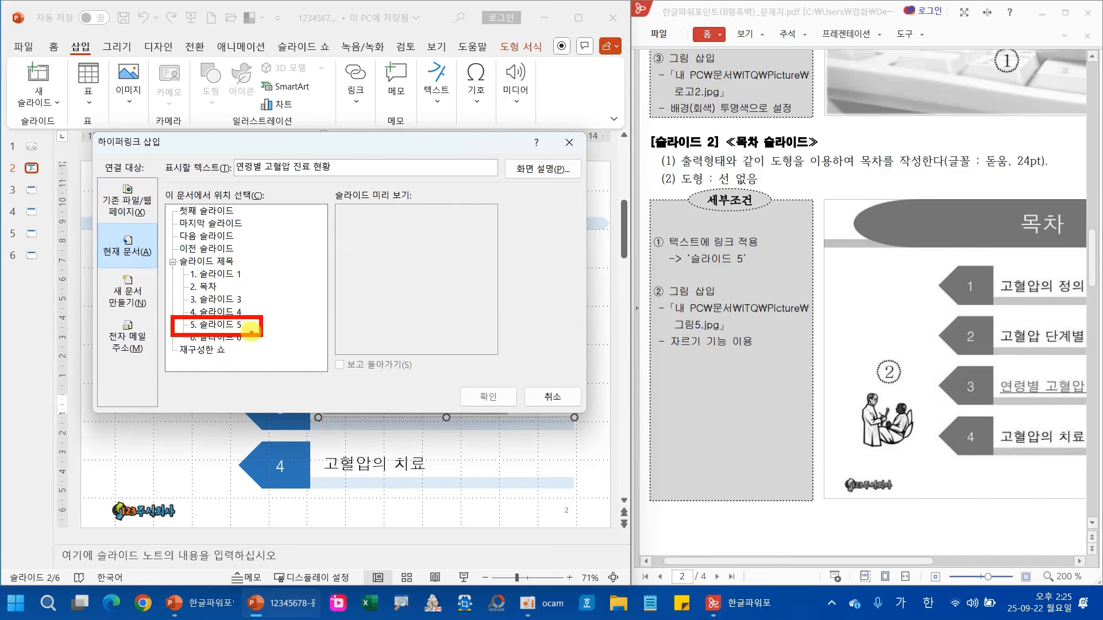
left_click(242, 325)
left_click(496, 397)
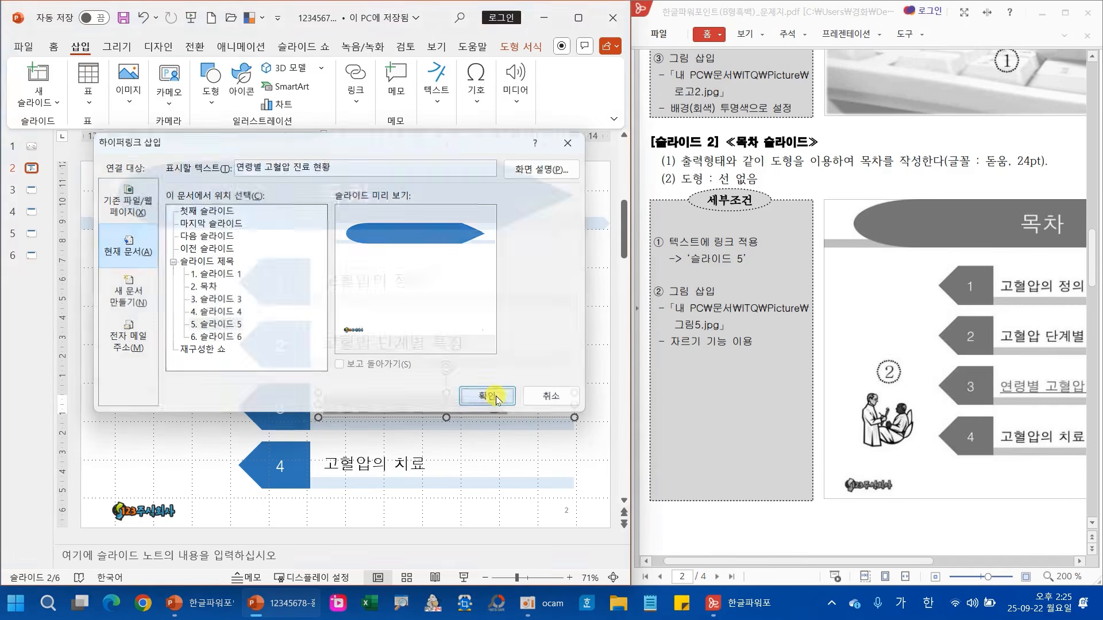
left_click(597, 440)
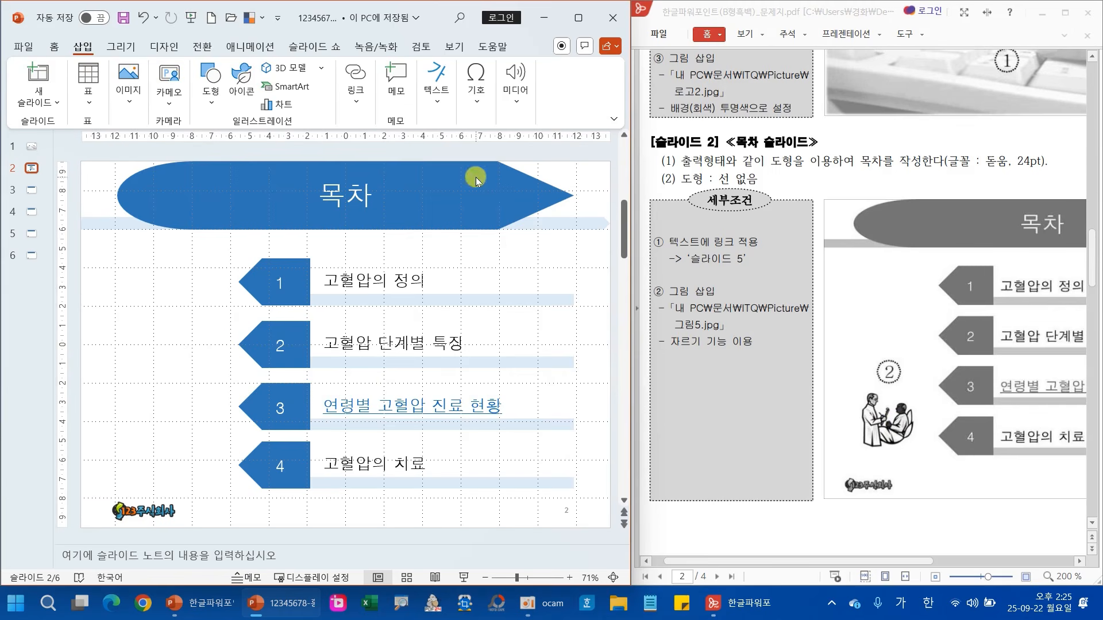
Insert the picture 그림5.gif from the ITQ Picture folder on this device onto the contents slide.
left_click(128, 96)
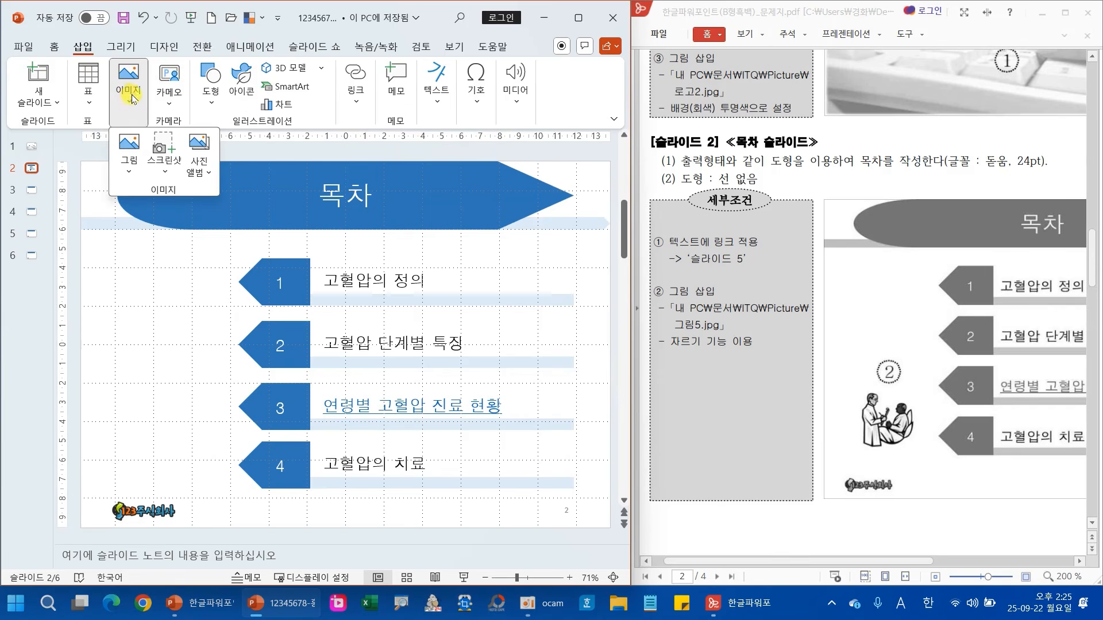
left_click(128, 150)
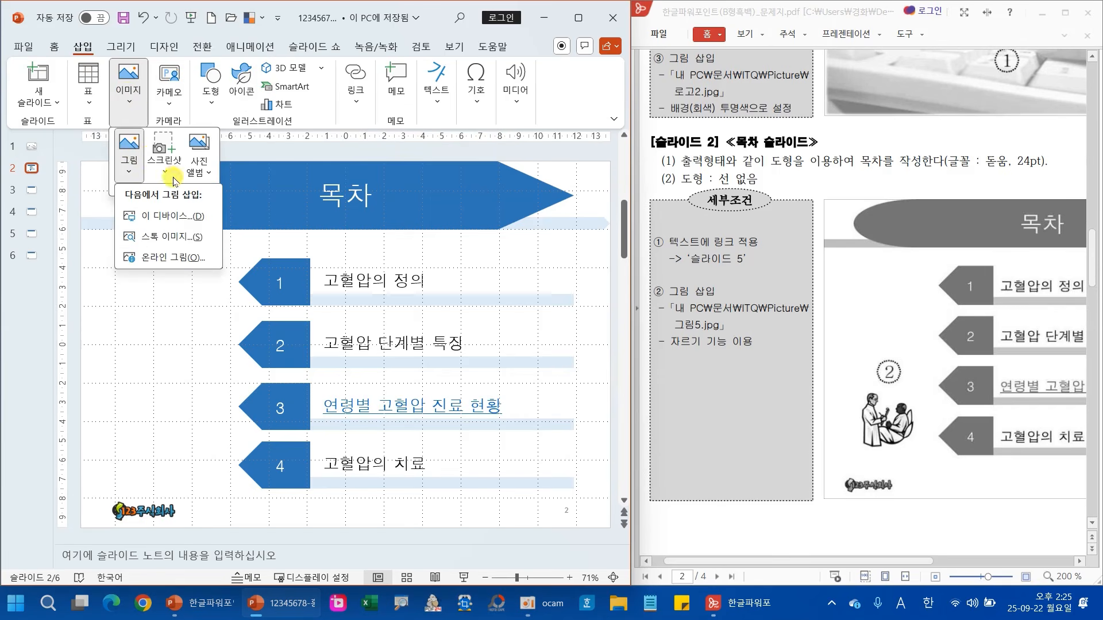
left_click(166, 216)
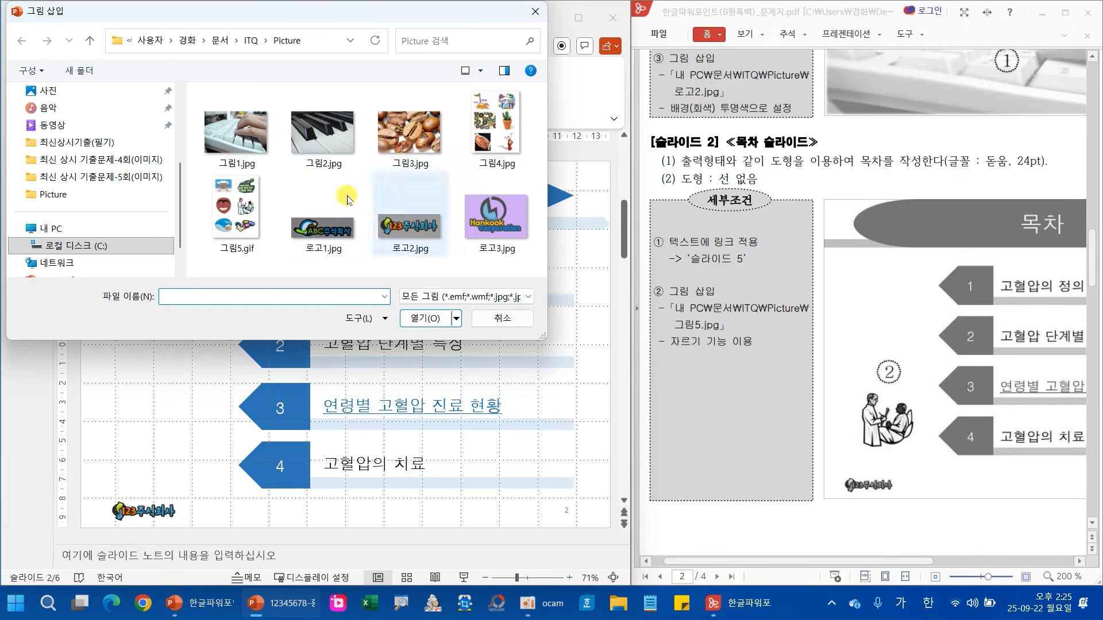
left_click(235, 208)
left_click(435, 325)
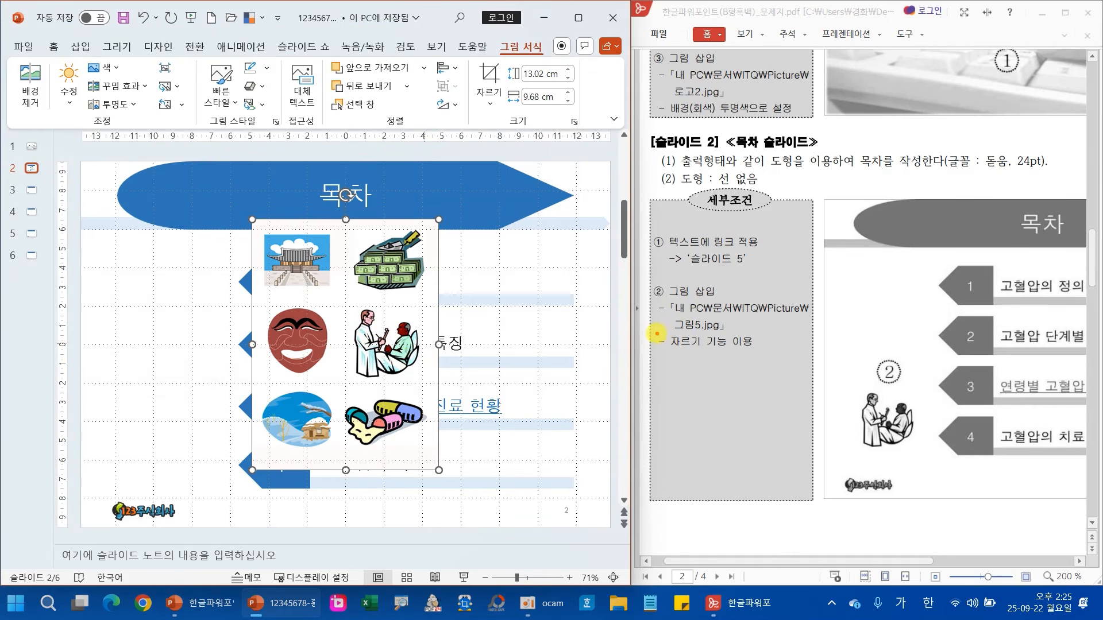
Crop the inserted picture to the doctor-and-patient illustration, about 3.94 cm high and 4.11 cm wide.
left_click_drag(708, 347, 711, 350)
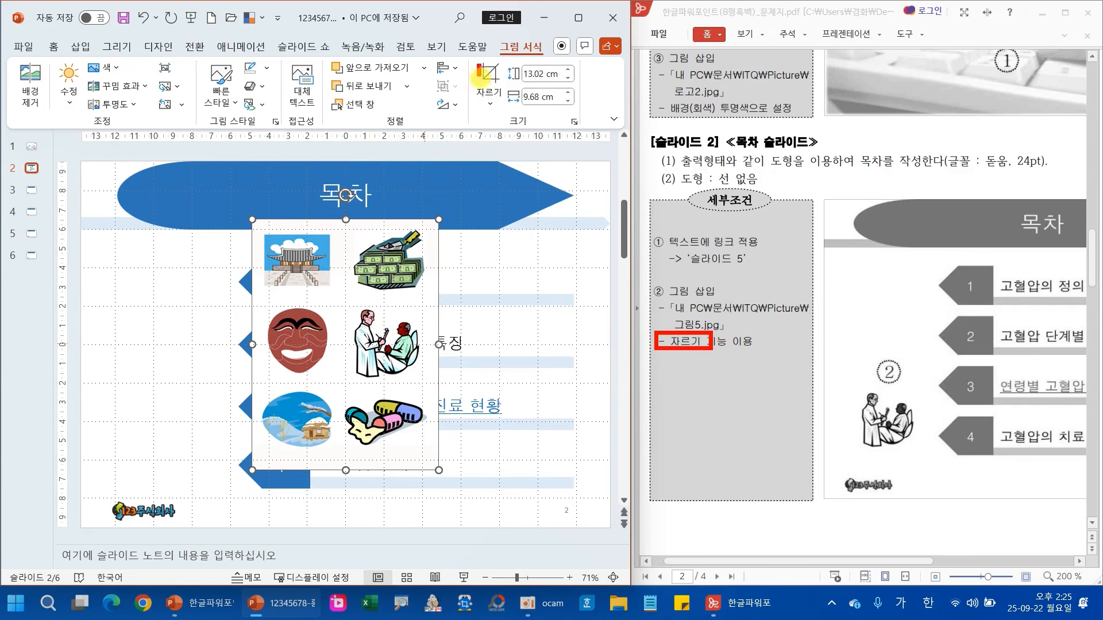
left_click_drag(480, 76, 506, 108)
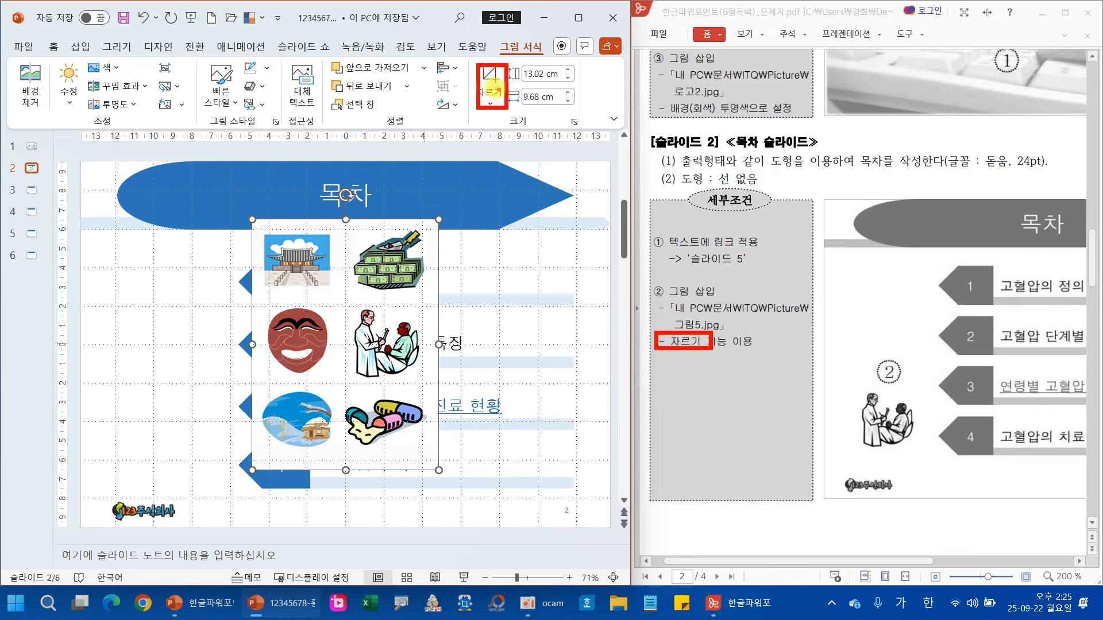
left_click(489, 93)
left_click(489, 82)
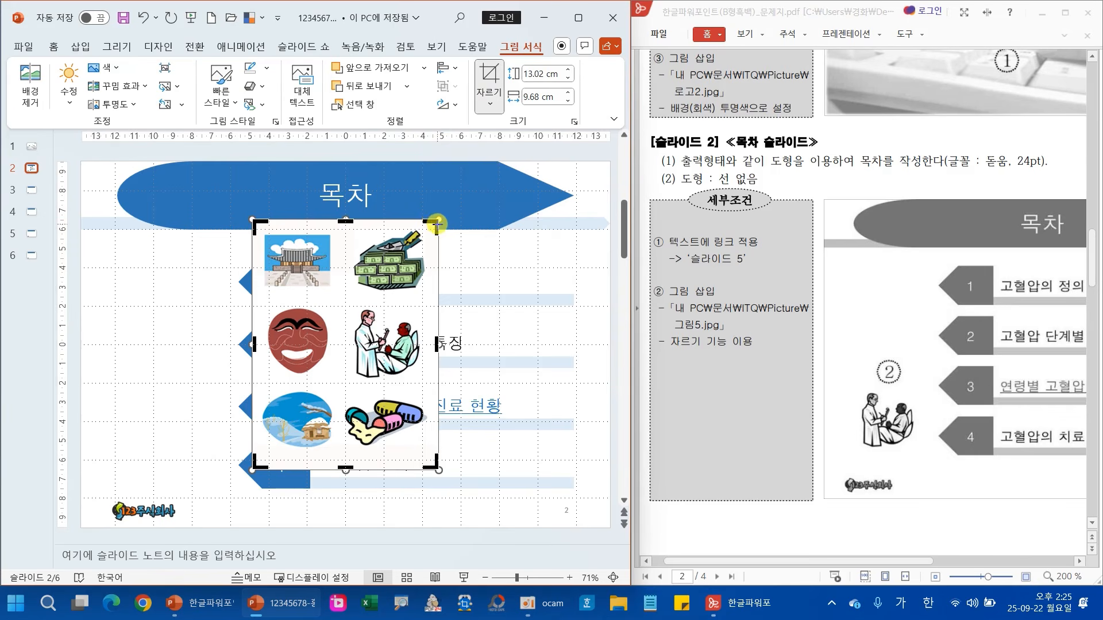
left_click_drag(436, 223, 424, 306)
left_click_drag(255, 461, 348, 384)
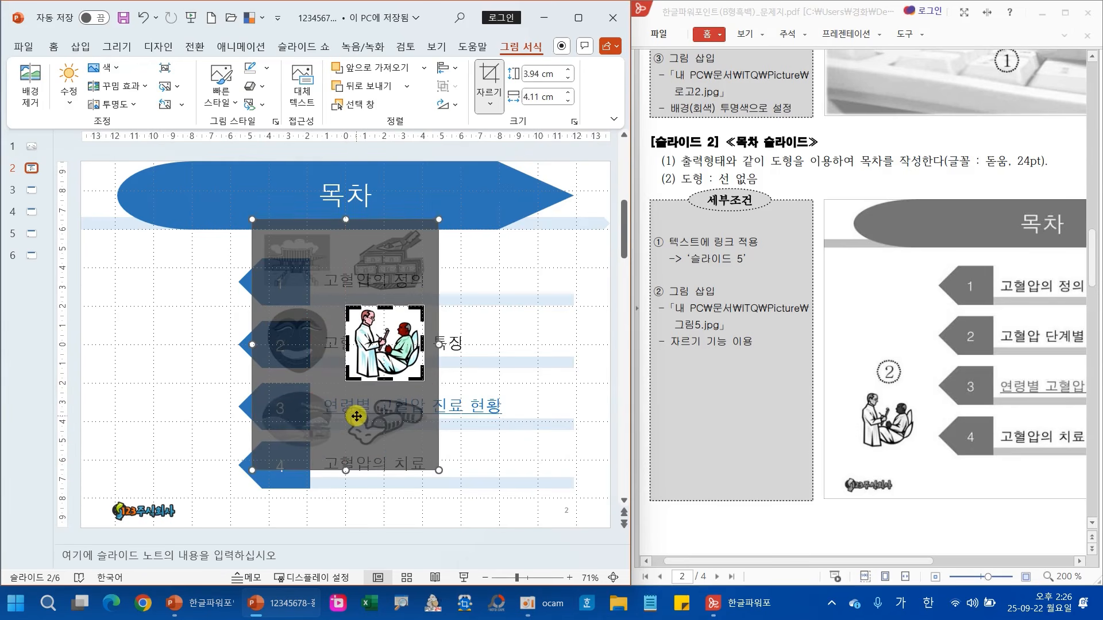
left_click(162, 319)
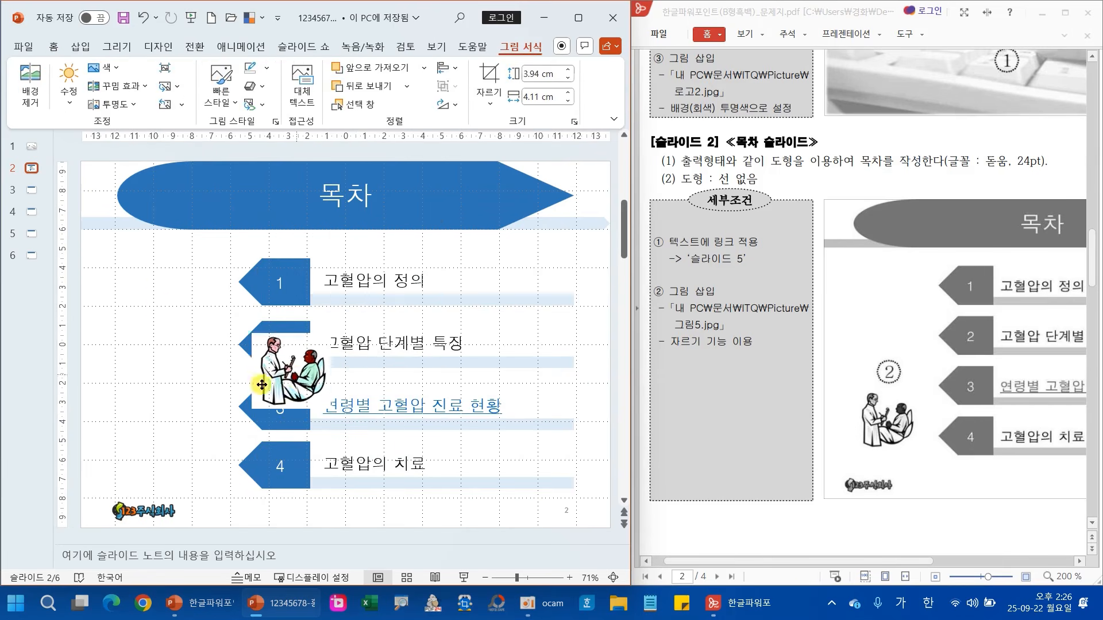
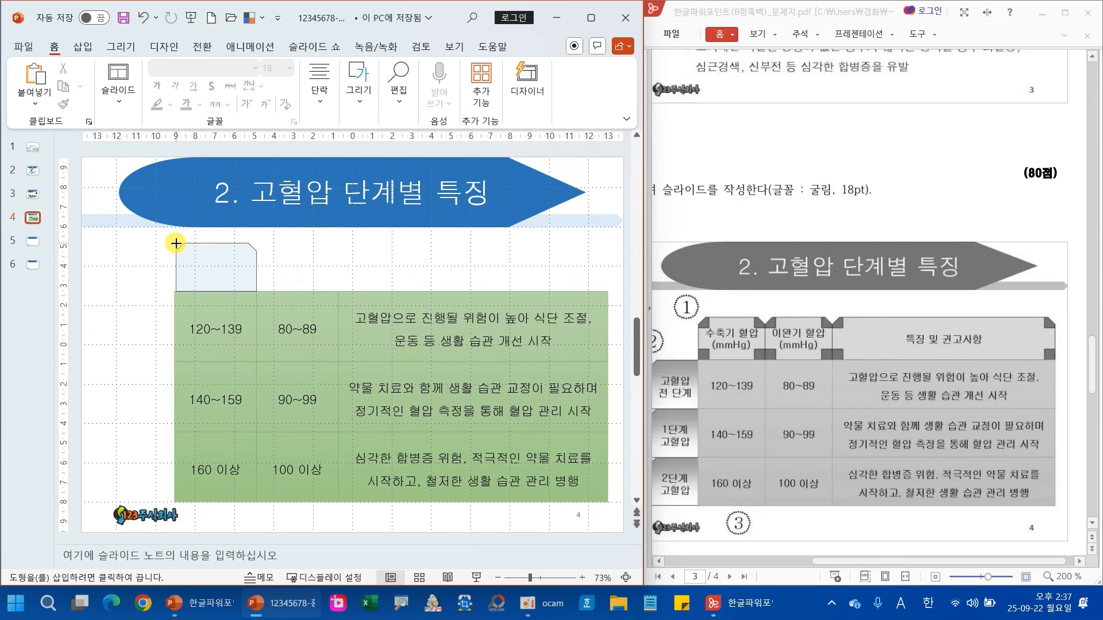
Draw a rectangle with snipped top corners above slide 4's first table column and copy it above the other two columns, widening the last copy to fit.
left_click_drag(175, 243, 175, 244)
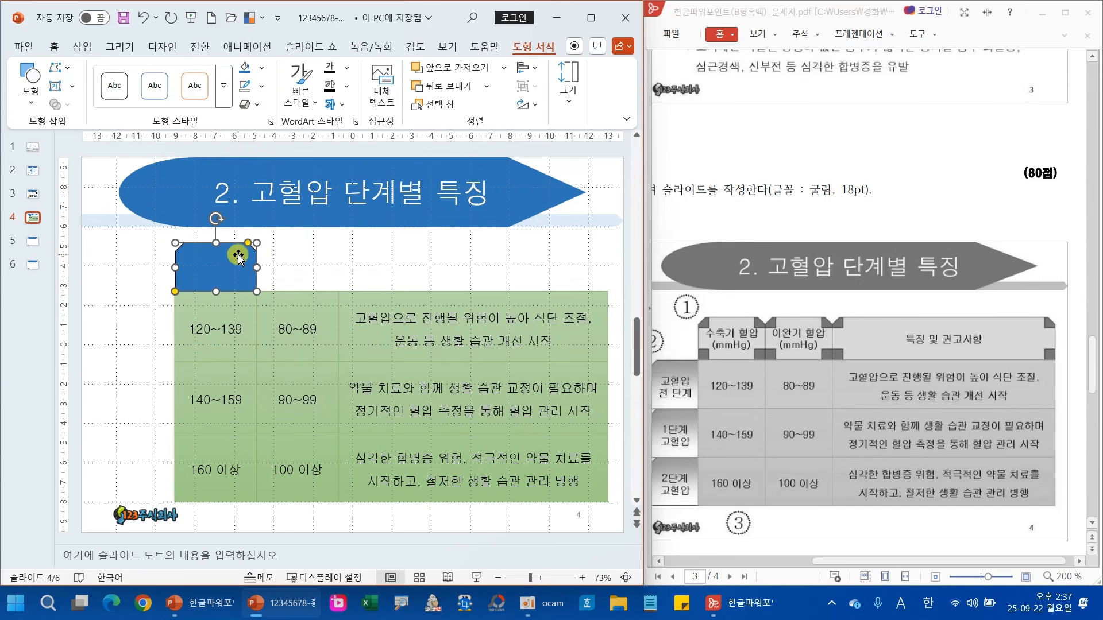
left_click_drag(230, 260, 310, 265)
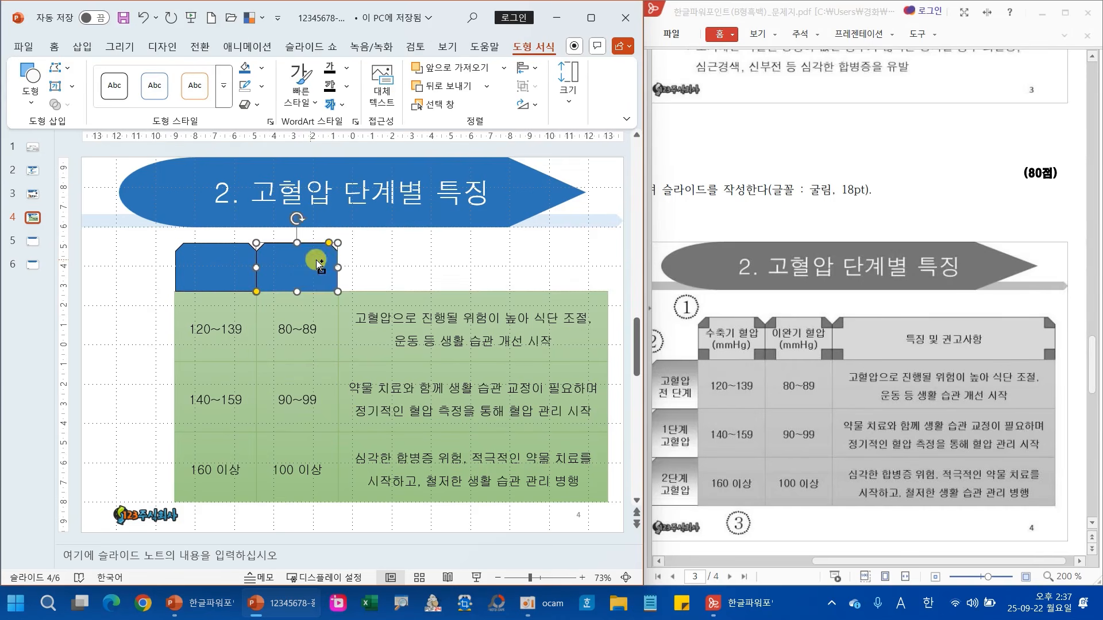
key("ctrl+Right")
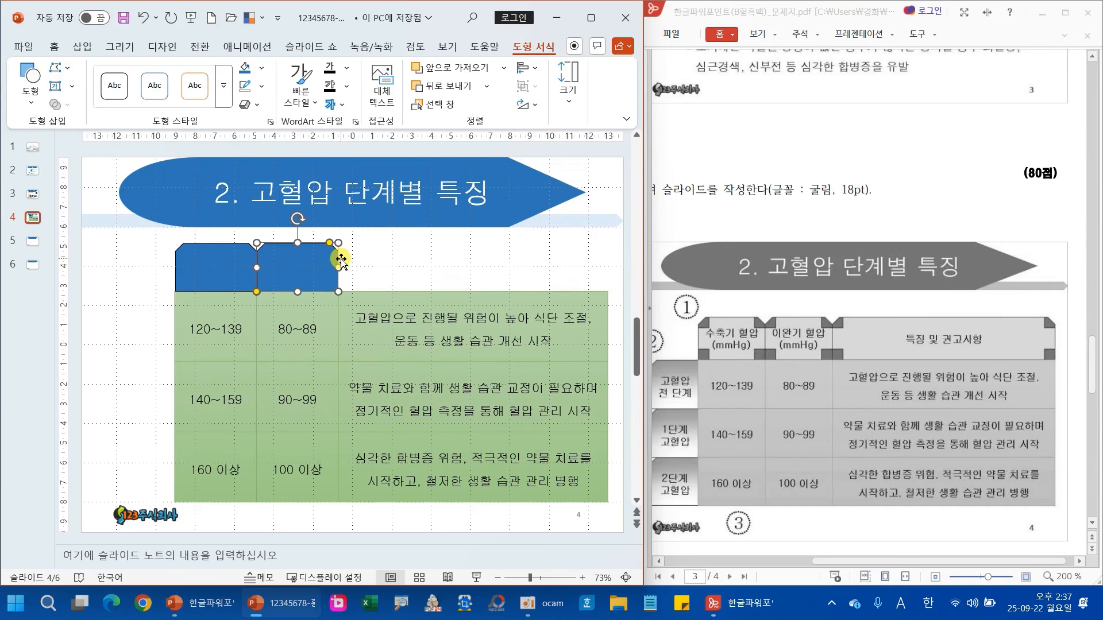
left_click_drag(306, 264, 605, 267)
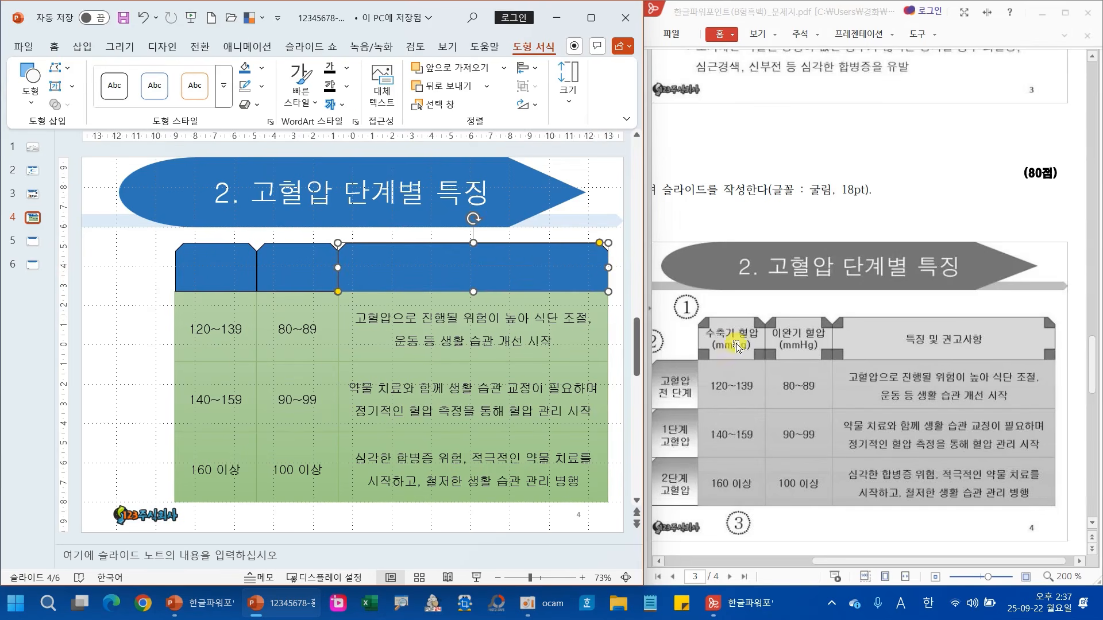
Overlay a light-blue cross shape on each of the three snipped header shapes above the table columns, matching each header's size.
left_click(30, 86)
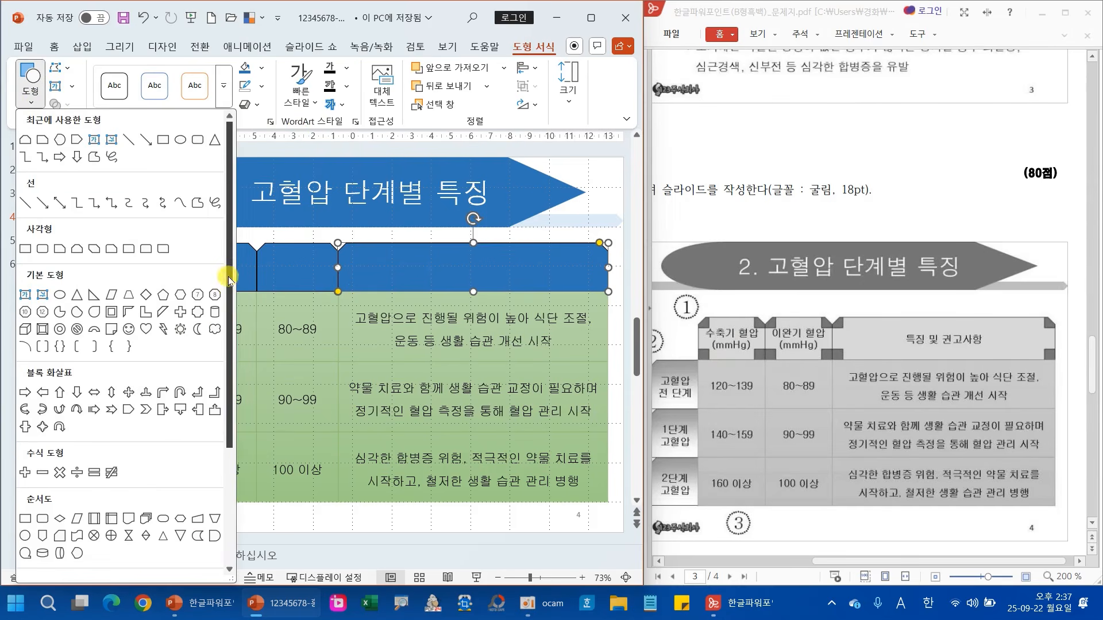
left_click(181, 312)
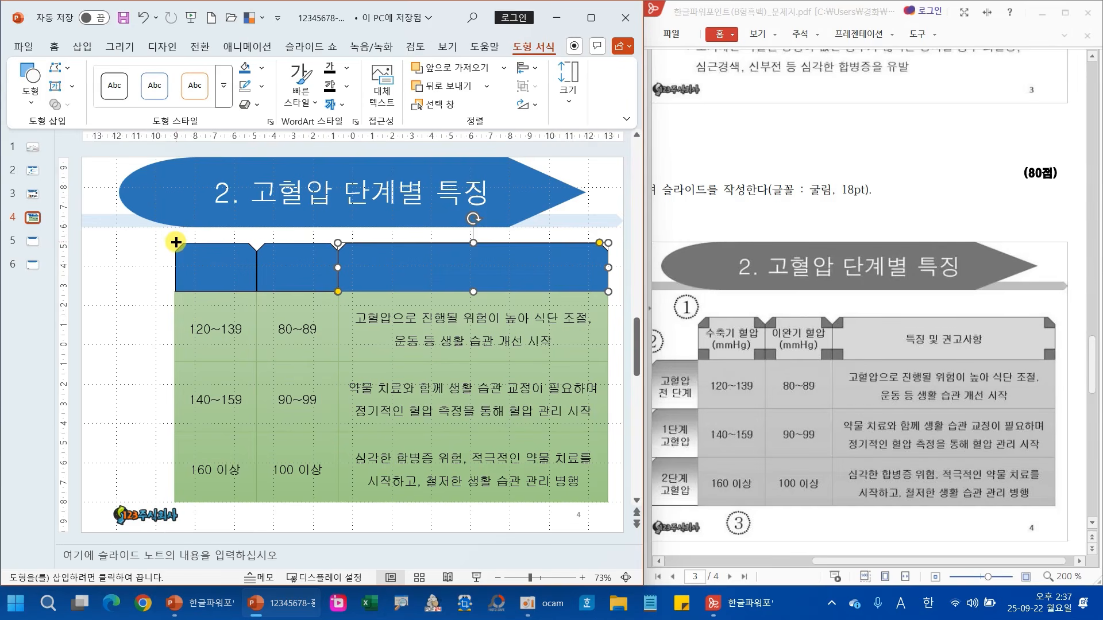
left_click_drag(176, 241, 608, 275)
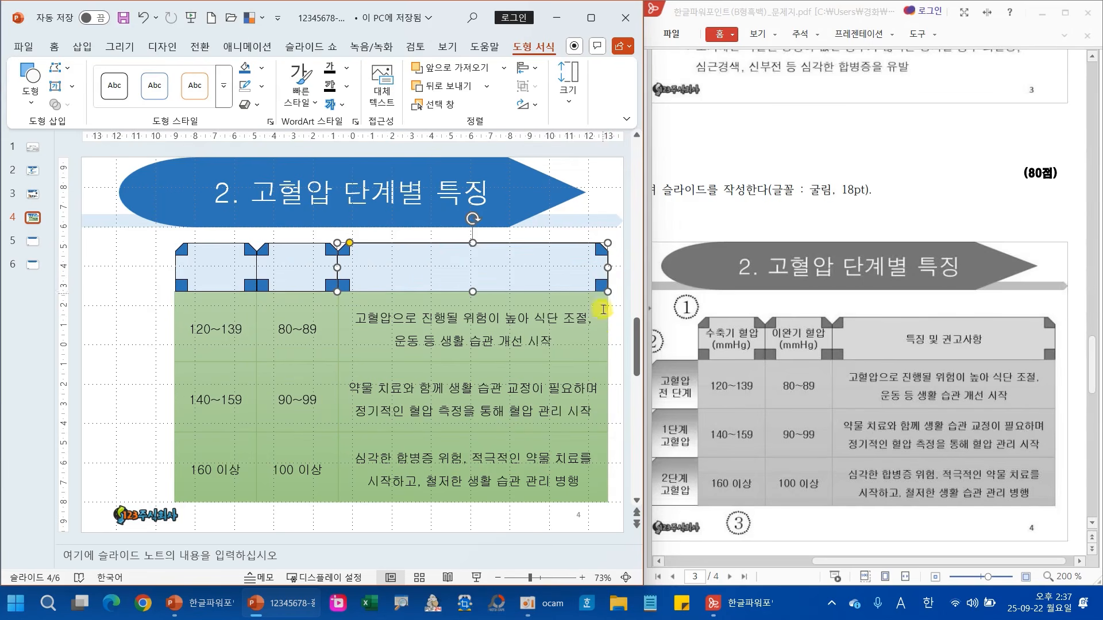
Label the wide header's cross shape 특징 및 권고사항 and the middle one 이환기 혈압 with (mmHg) on a second line.
type("xmr")
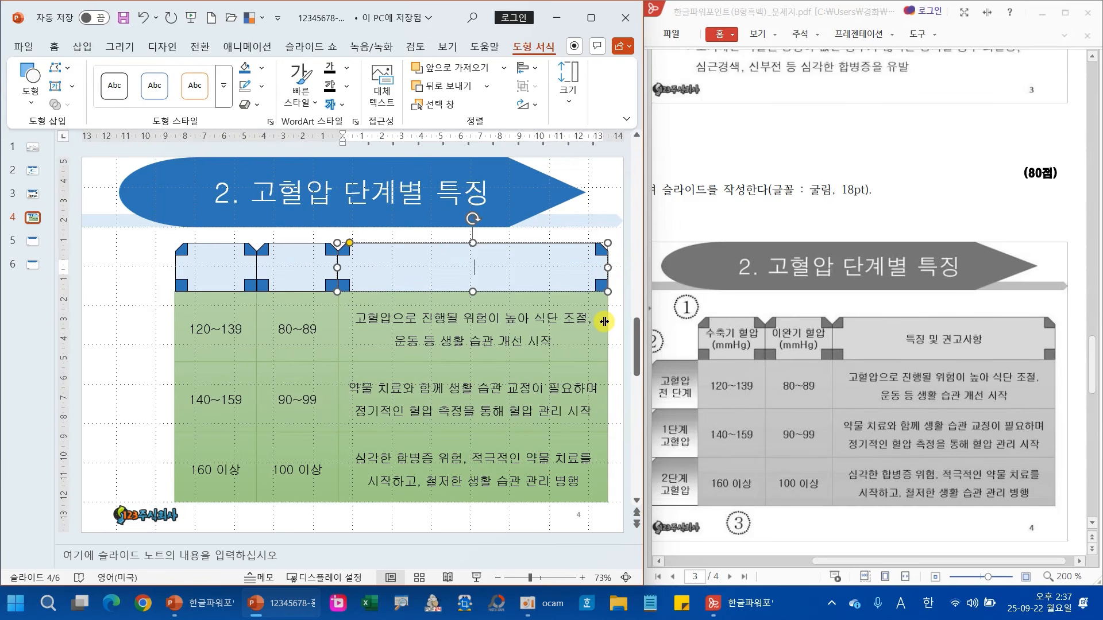
key("Hangul")
type("트ㄱ지ㅇ 및 궈ㄴ고사항")
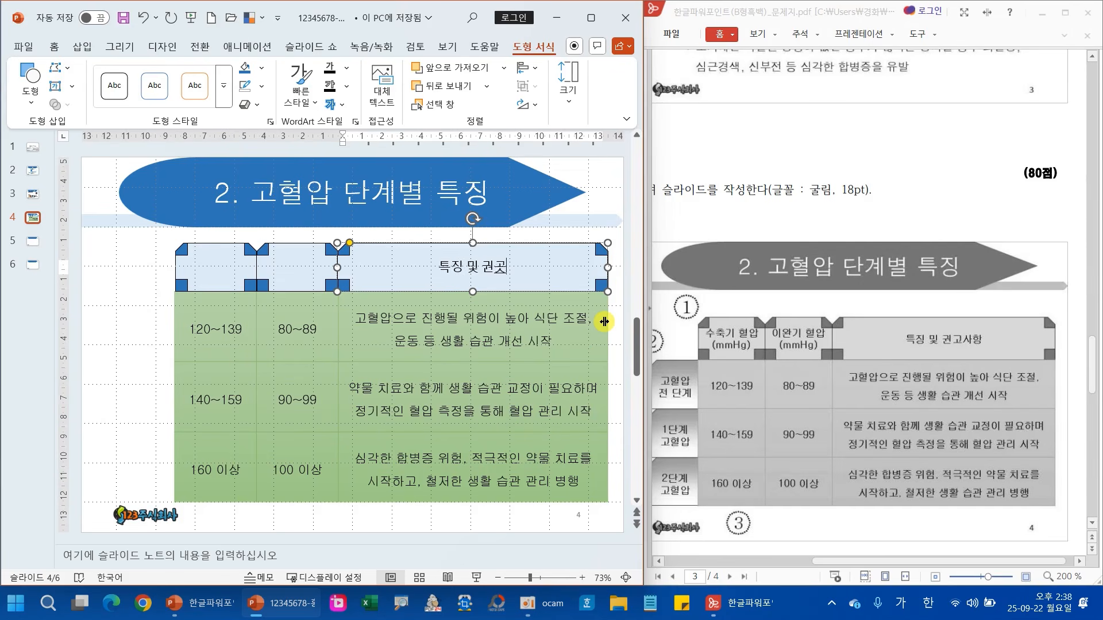
left_click(309, 280)
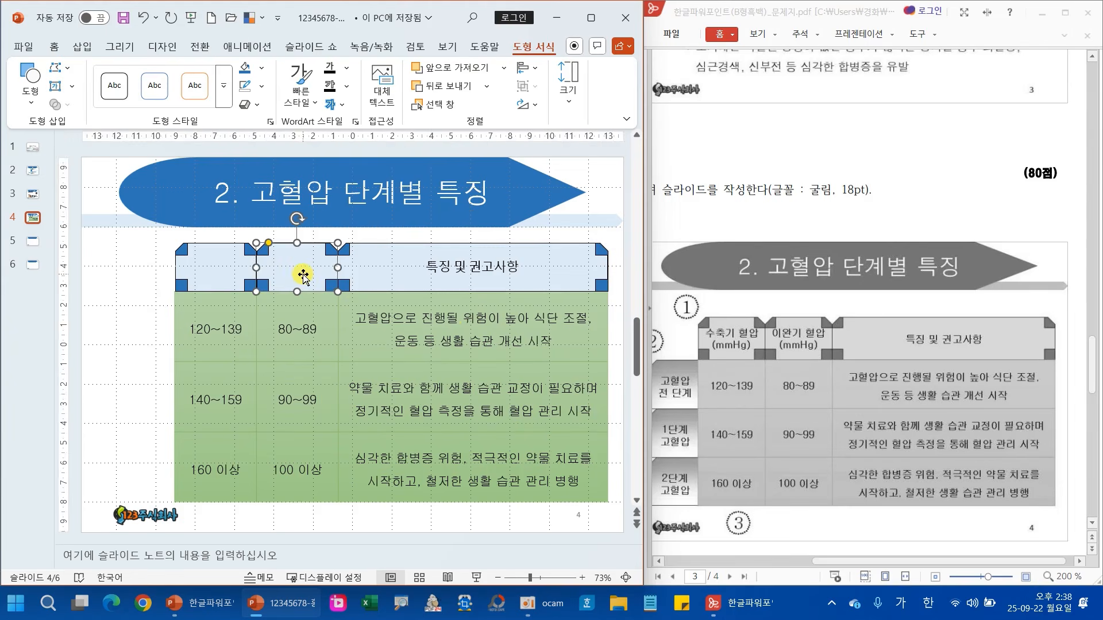
type("이")
type("완기 혈압")
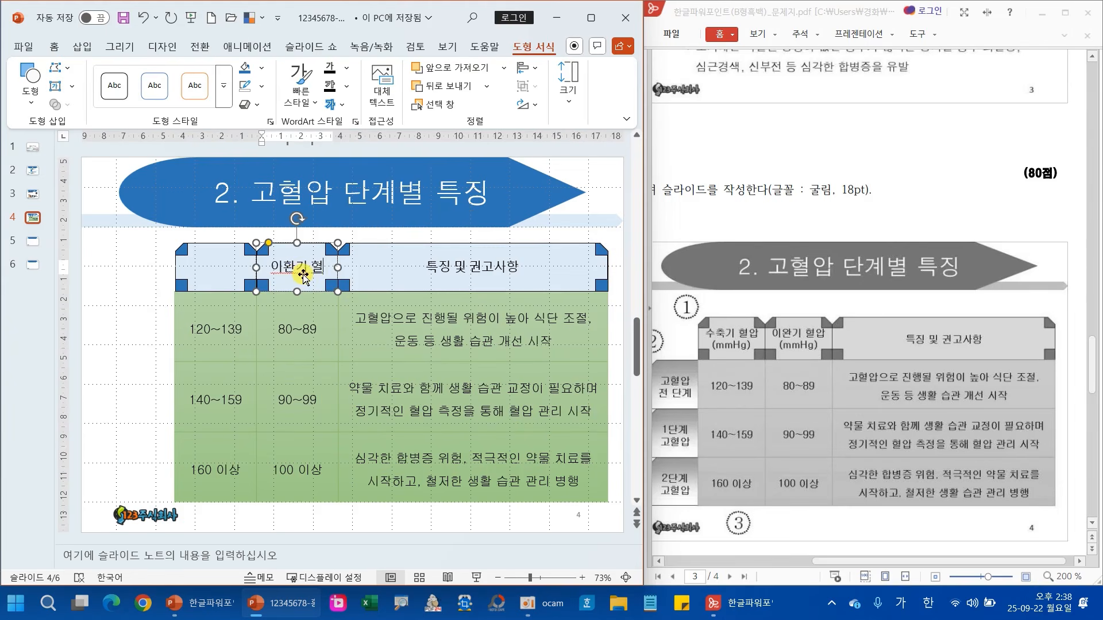
key("Return")
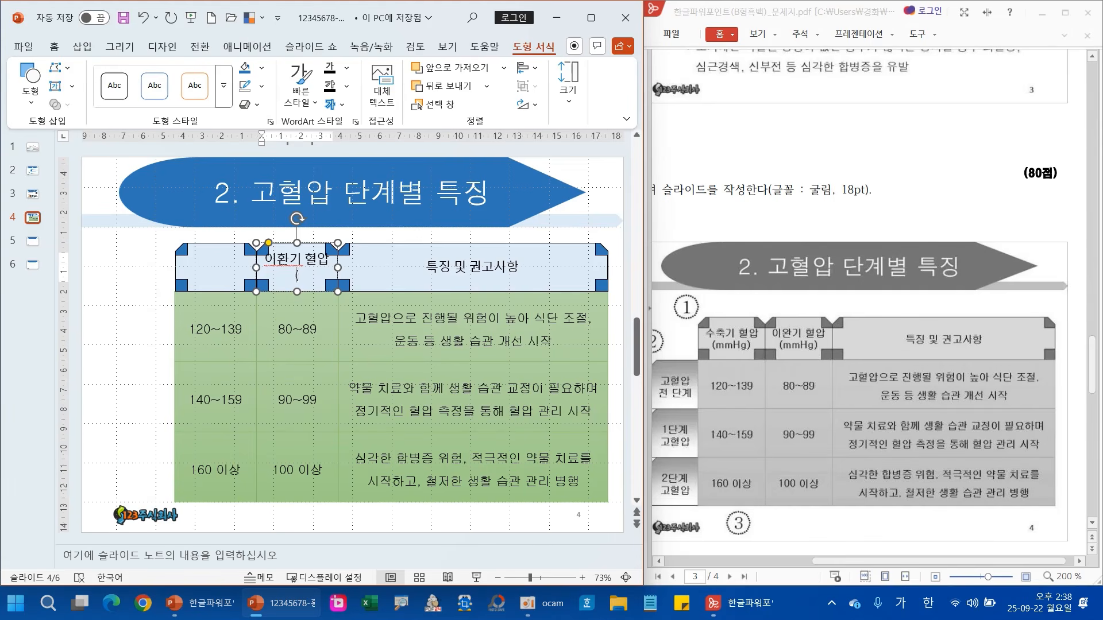
type("(mmH")
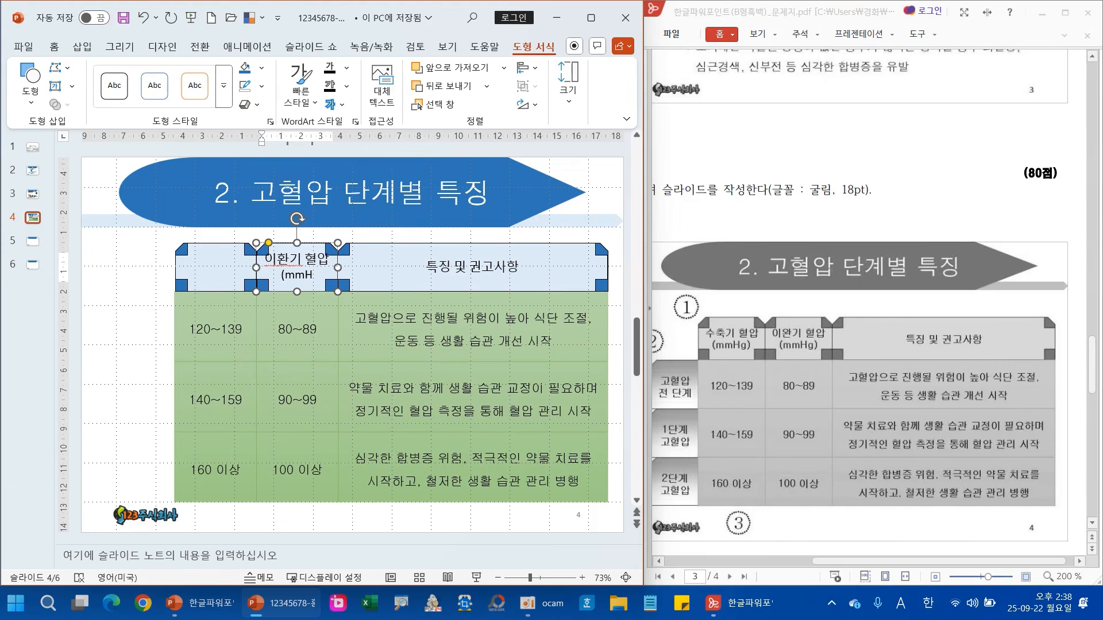
type("g)")
Label the first column's header cross shape 수축기 혈압 with (mmHg) on a second line.
left_click(201, 269)
type("tnd")
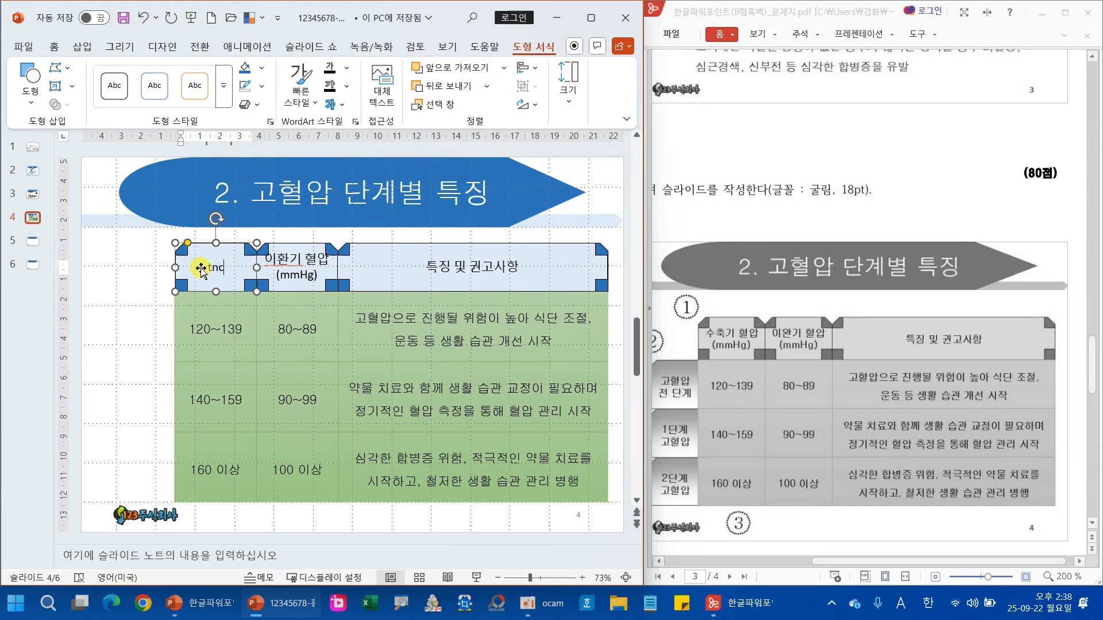
key("BackSpace")
key("Hangul")
type("수축기 혈아")
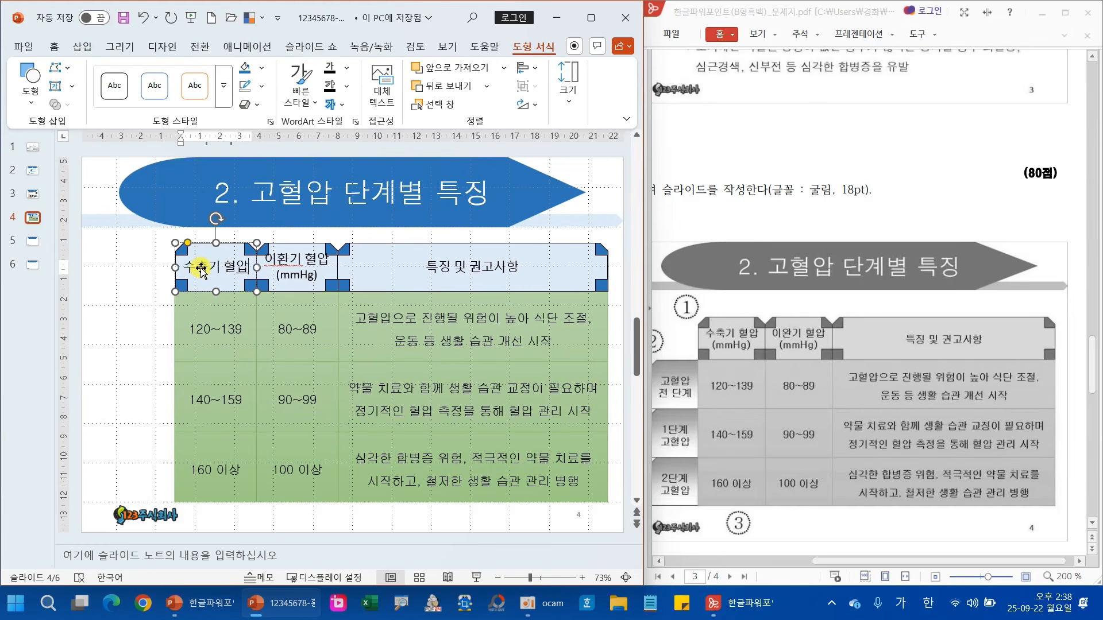
key("Return")
key("Hangul")
type("(m")
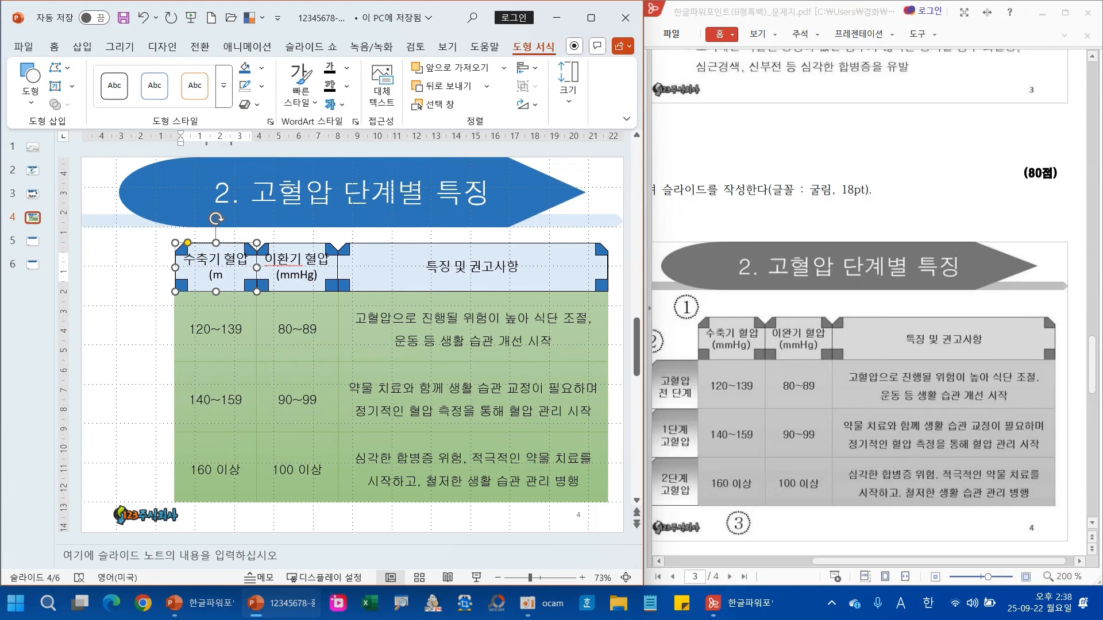
type("mH")
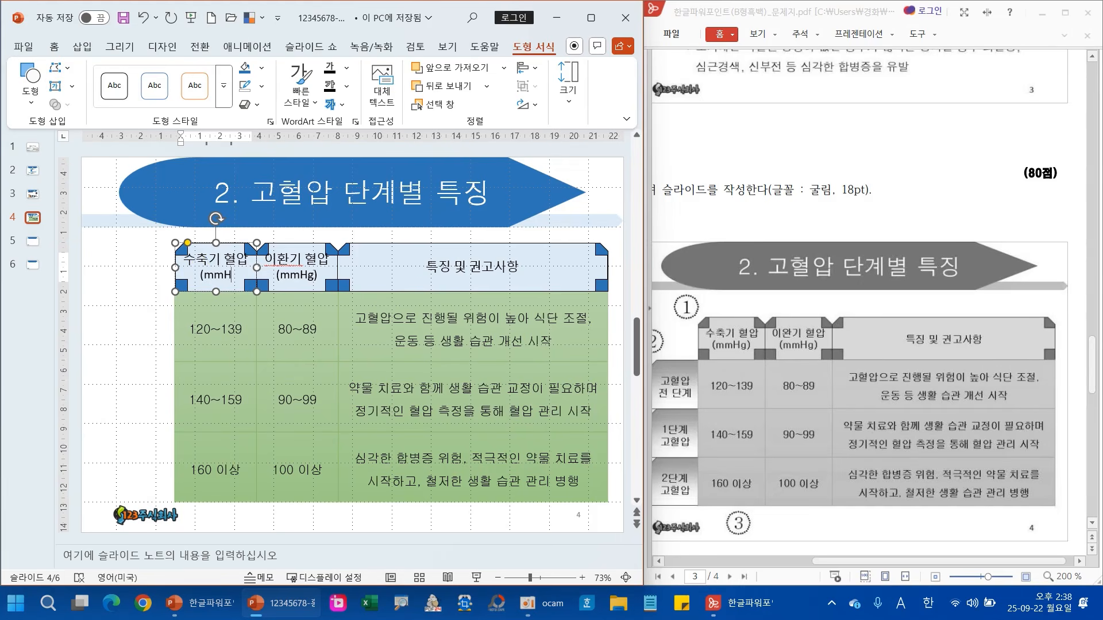
type("g)")
left_click(116, 321)
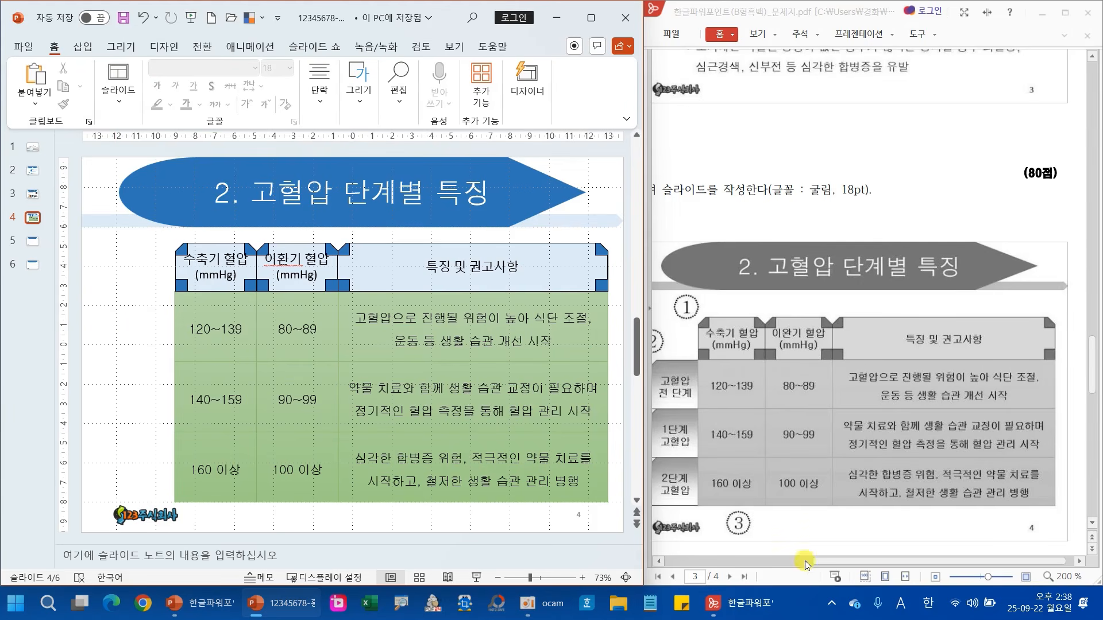
Draw a rectangle with one snipped corner beside the first table row and flip it horizontally.
left_click_drag(827, 561, 793, 563)
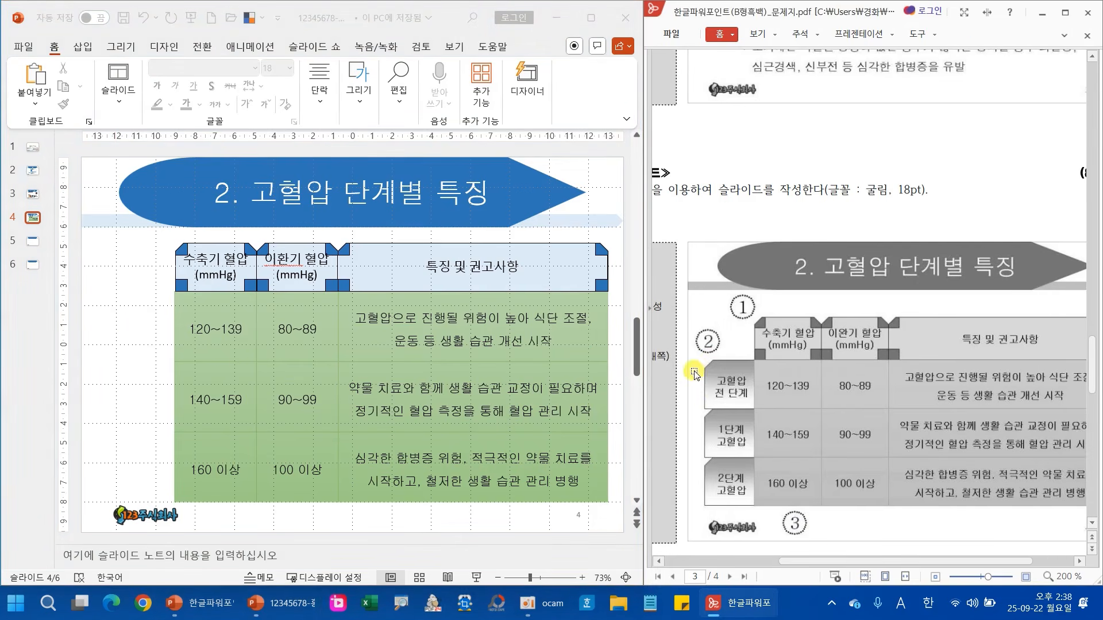
left_click(351, 102)
left_click(457, 155)
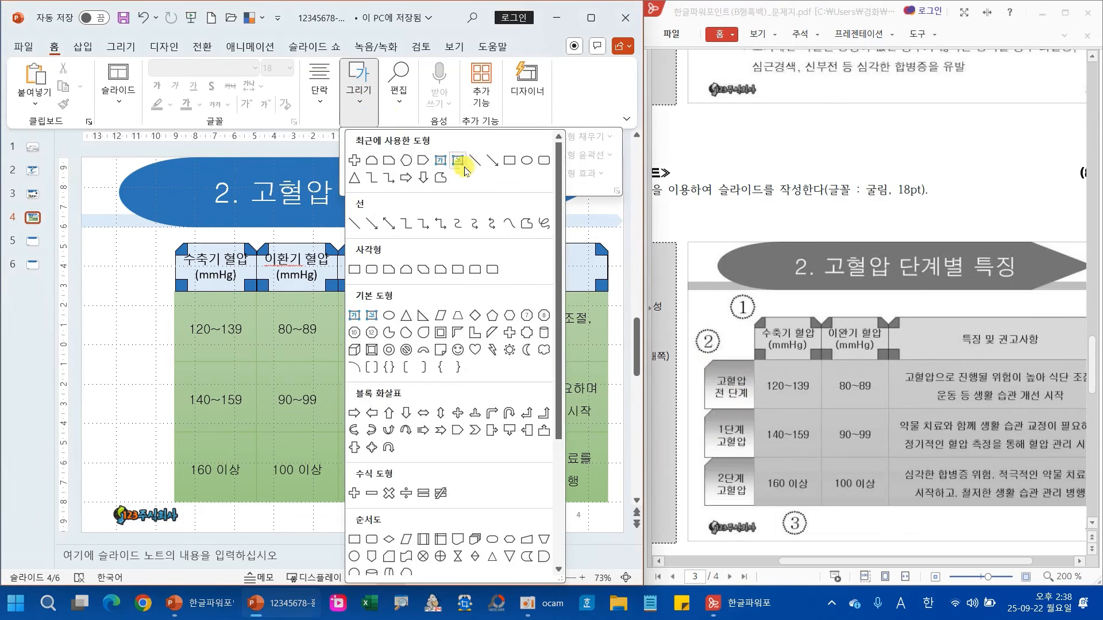
left_click(393, 275)
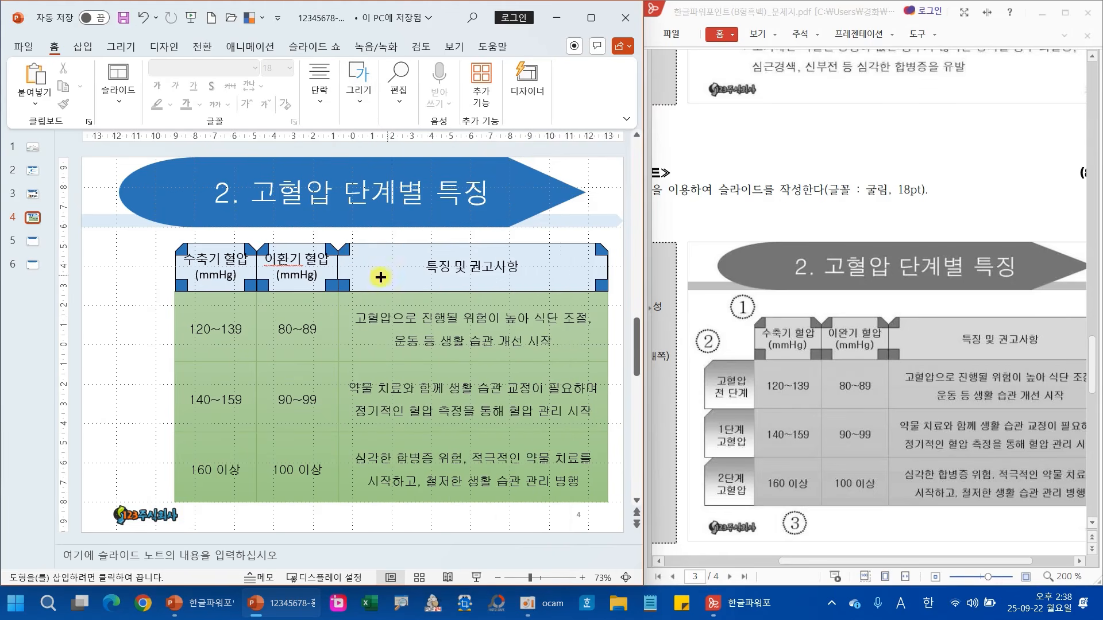
left_click_drag(152, 350, 93, 292)
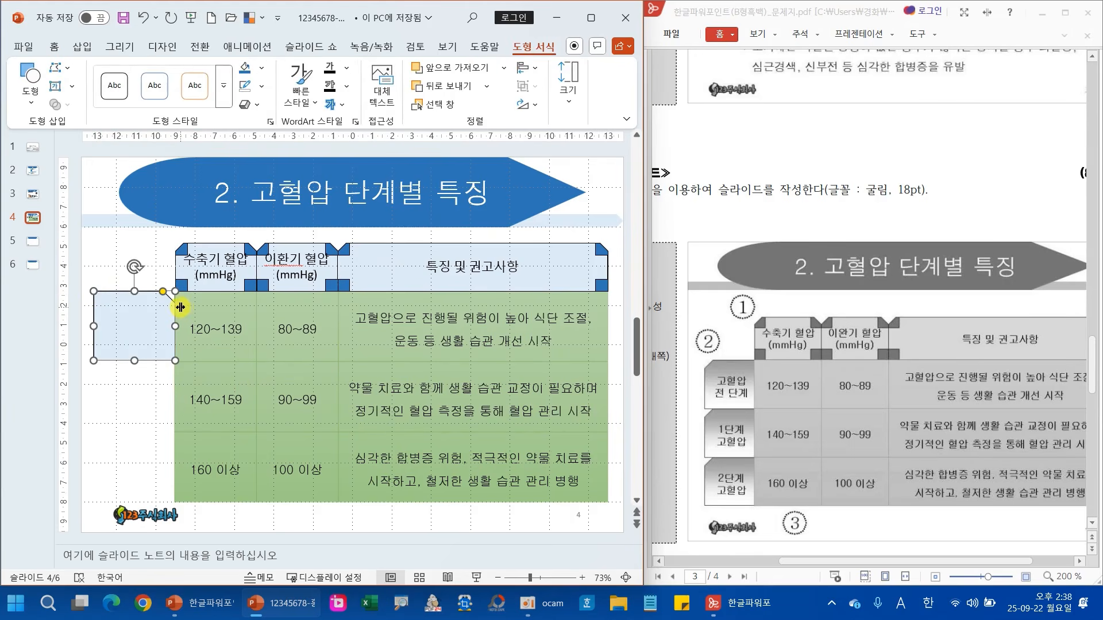
left_click(526, 105)
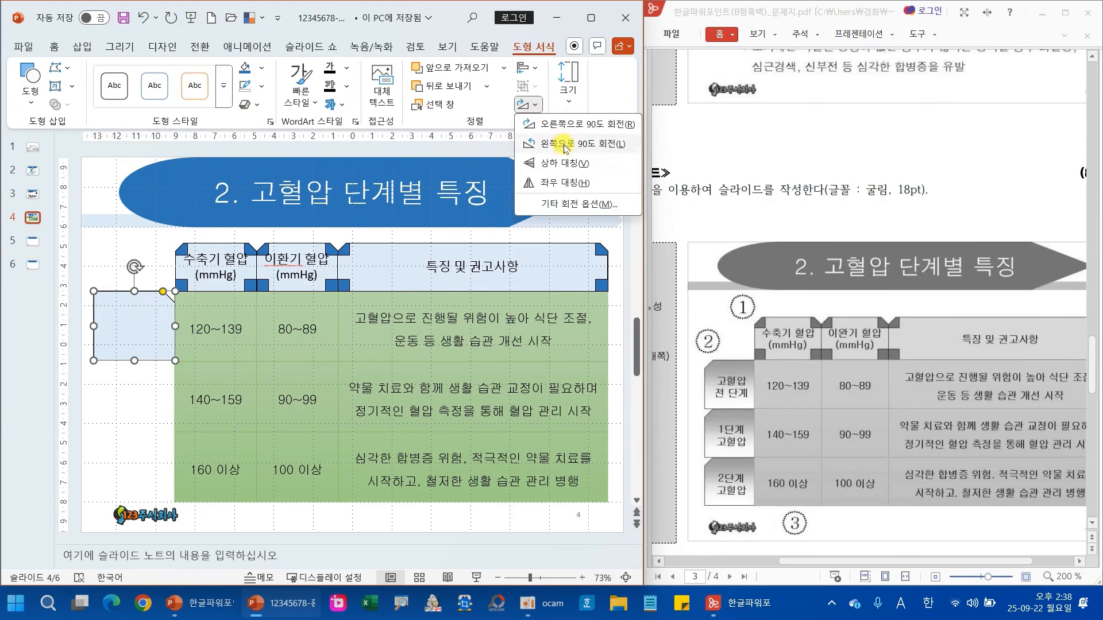
left_click(563, 183)
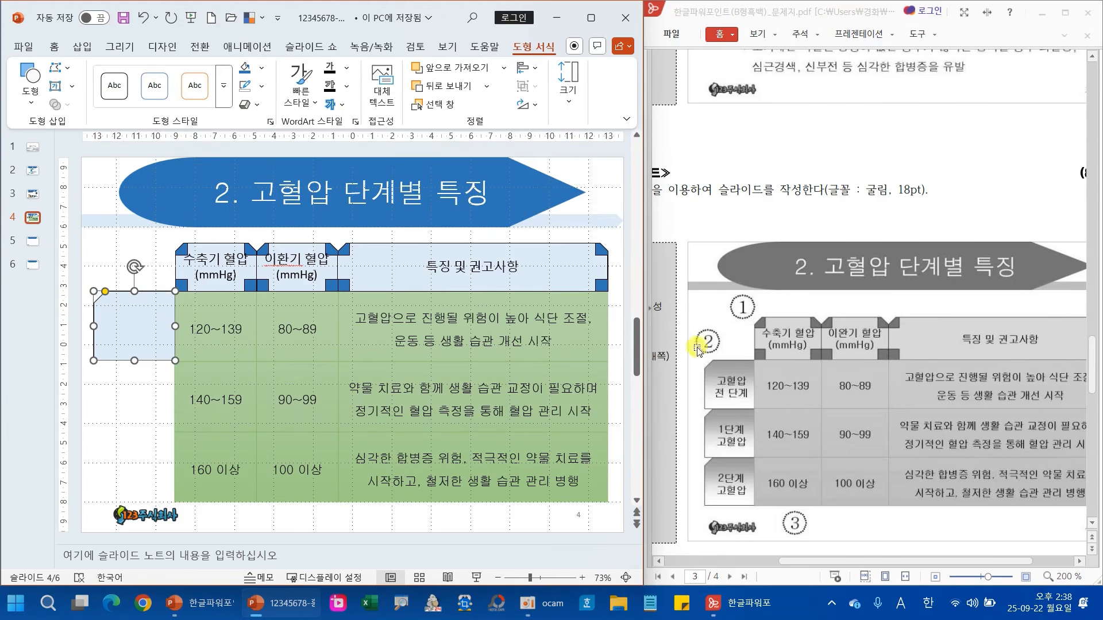
Check the exam sheet's fill requirement and apply the linear-down gradient (선형 아래쪽) to the snipped row shape.
left_click_drag(887, 562, 801, 563)
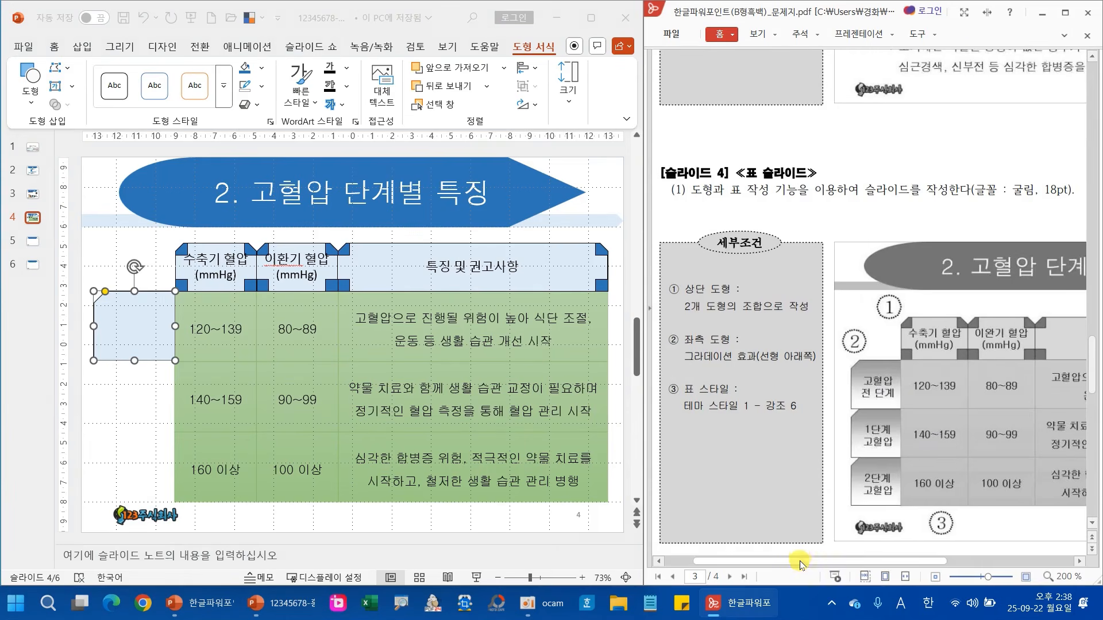
left_click_drag(677, 345, 821, 366)
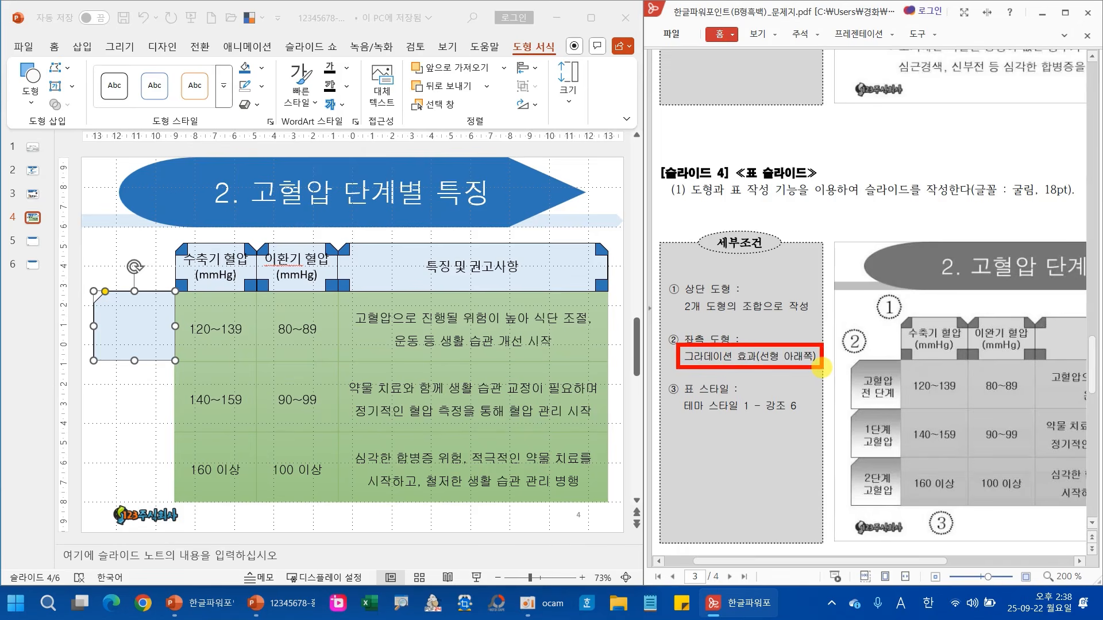
left_click(262, 69)
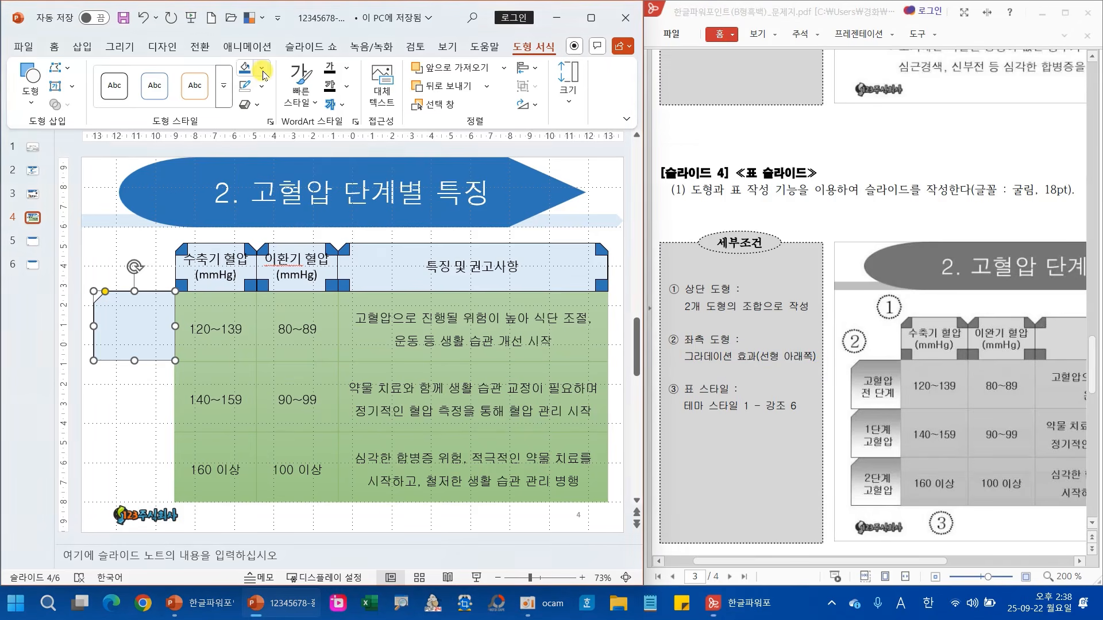
mouse_move(352, 395)
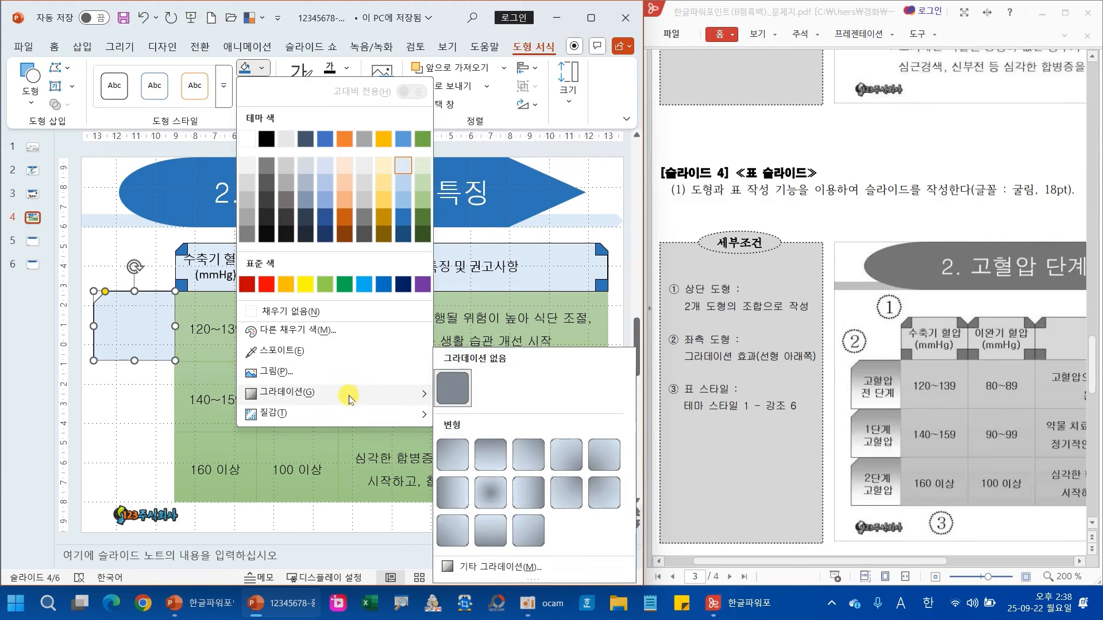
left_click(491, 454)
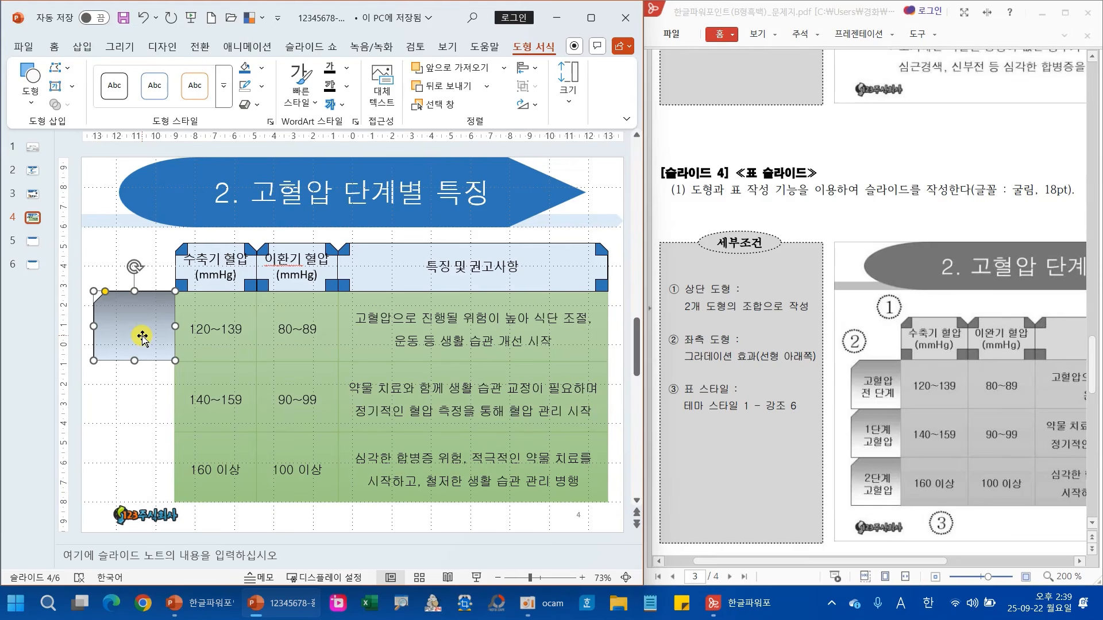
Copy the gradient row shape beside the second and third table rows.
left_click_drag(142, 336, 125, 459)
left_click(135, 360)
key("Delete")
left_click(123, 394)
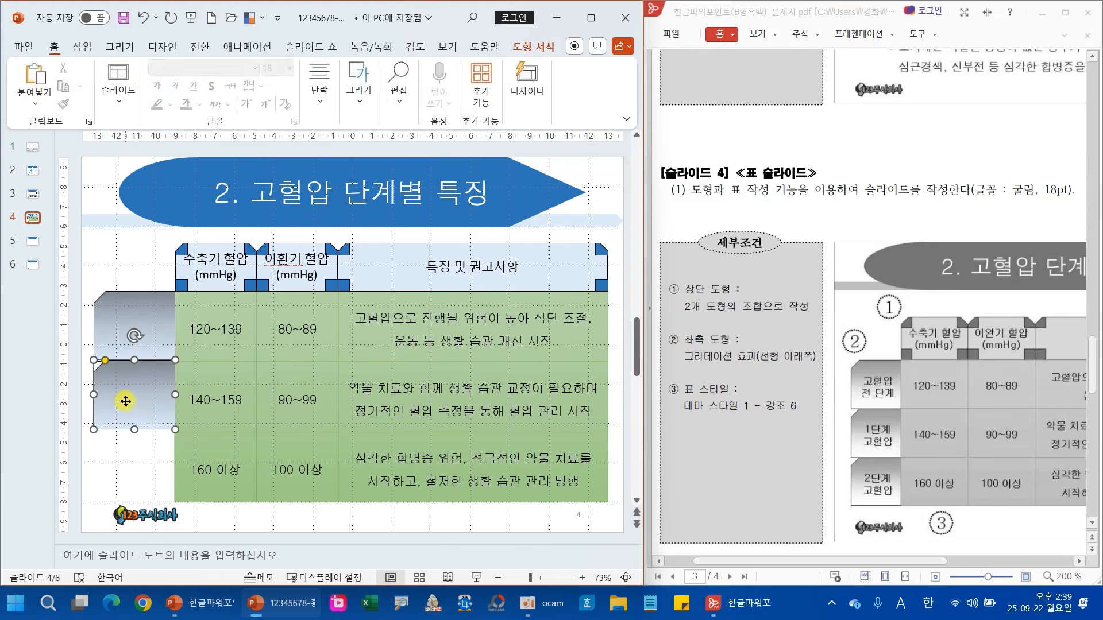
left_click_drag(122, 394, 119, 466)
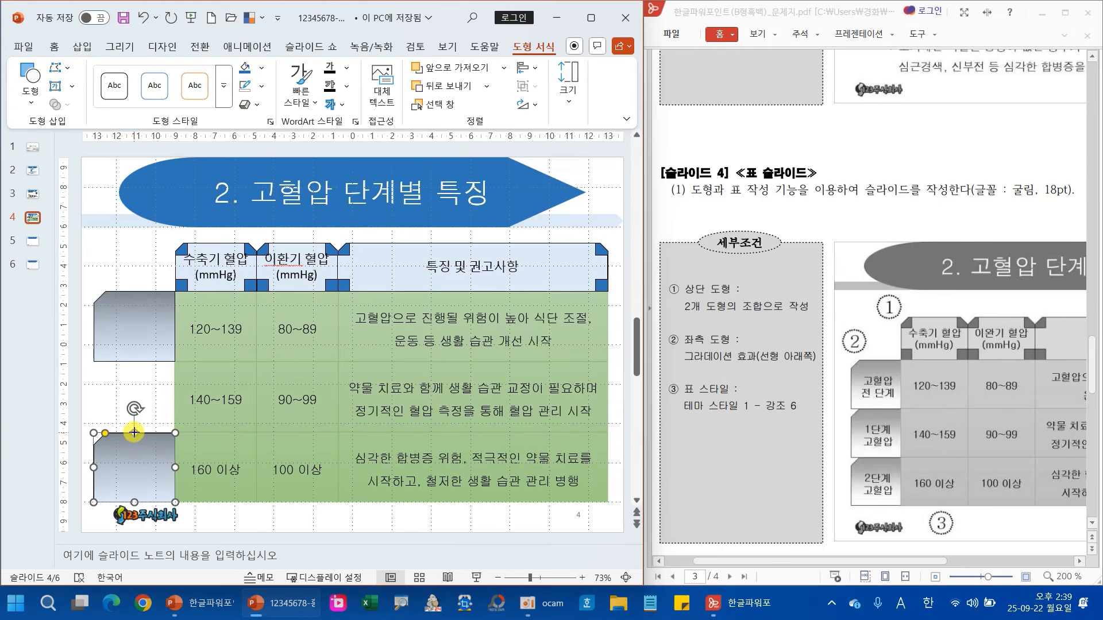
left_click_drag(133, 448, 144, 382)
left_click(112, 267)
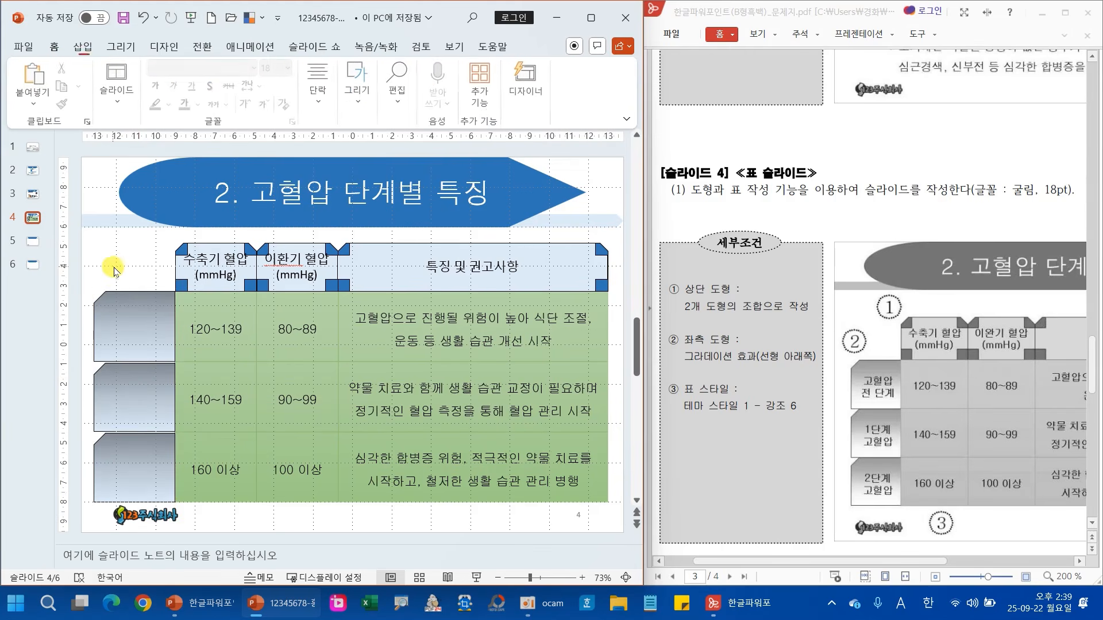
Stretch the first and second row shapes slightly downward so each meets the shape below it.
left_click(132, 323)
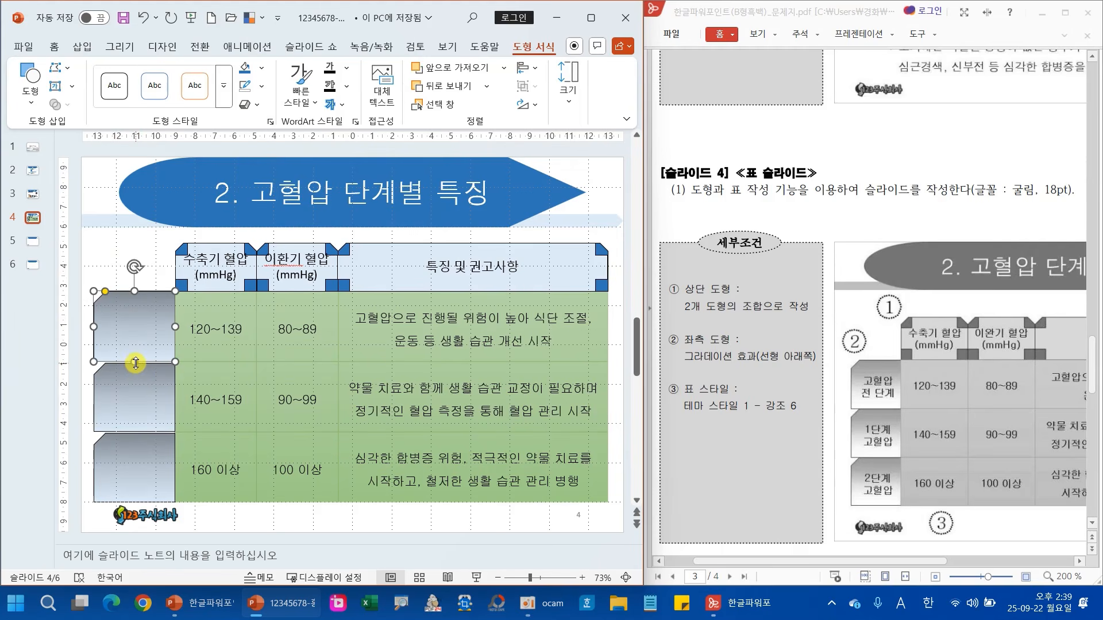
left_click_drag(135, 363, 137, 364)
left_click(137, 395)
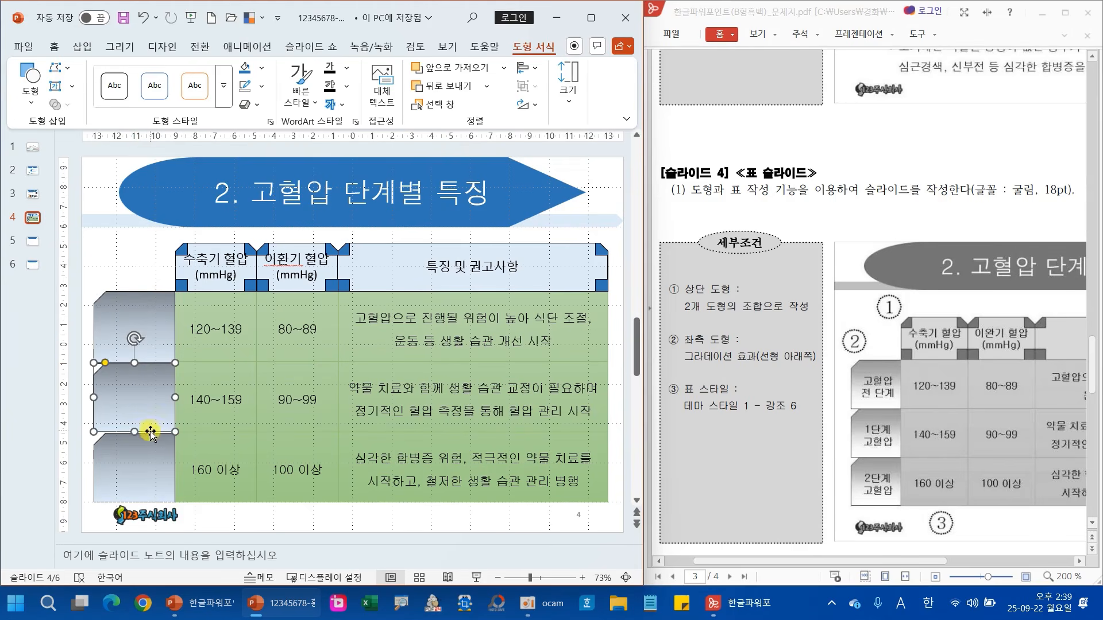
left_click_drag(135, 431, 135, 434)
Label the first row shape with 고혈압 and 전 단계 on two lines.
left_click(154, 327)
type("r")
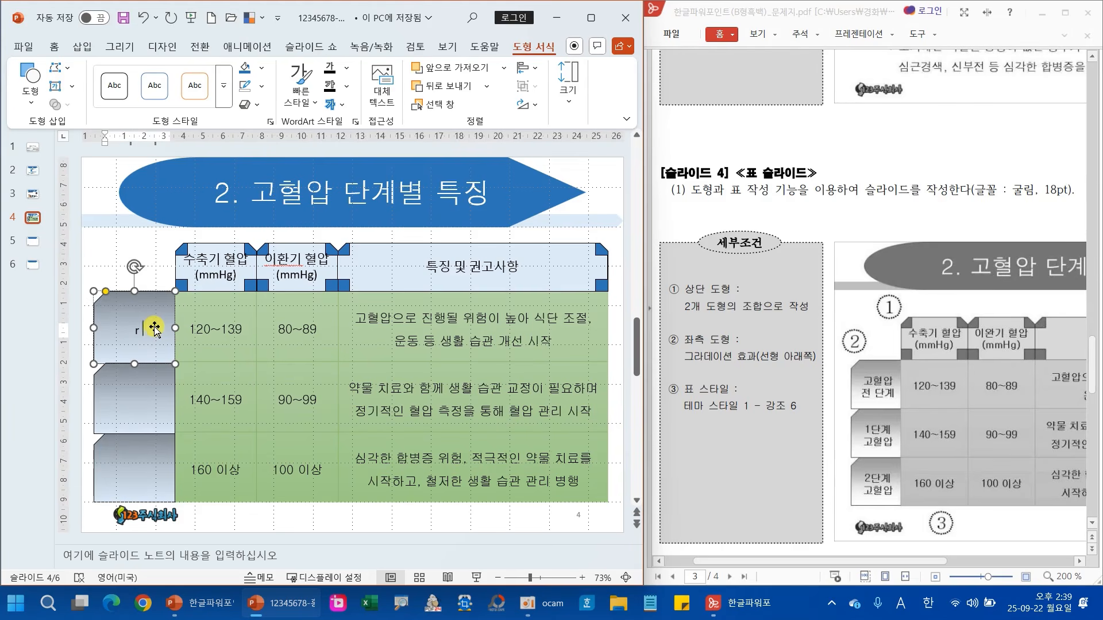
key("BackSpace")
type("고혈압")
key("Return")
type("전 단계")
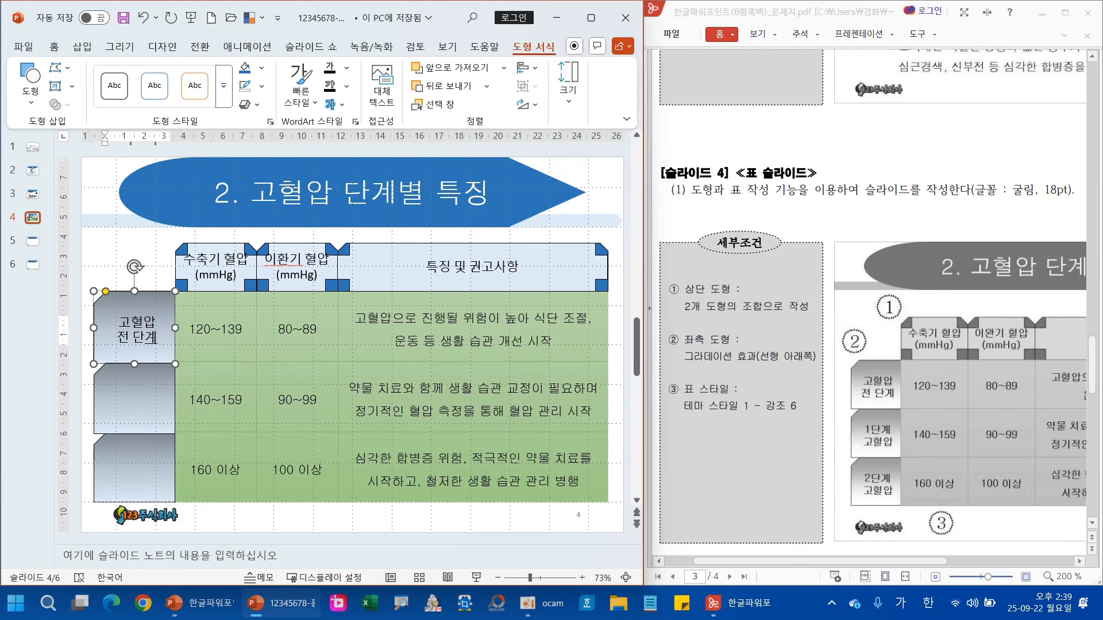
Label the second row shape with 1단계 and 고혈압 on two lines.
left_click(139, 392)
type("1단")
type("계")
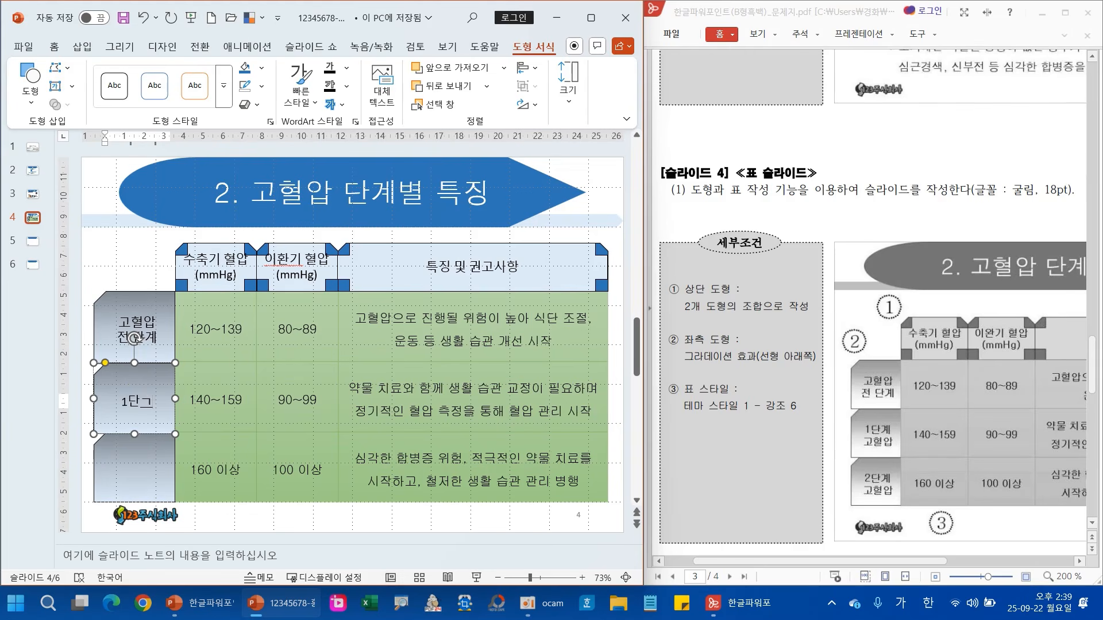
key("Return")
type("고혈아")
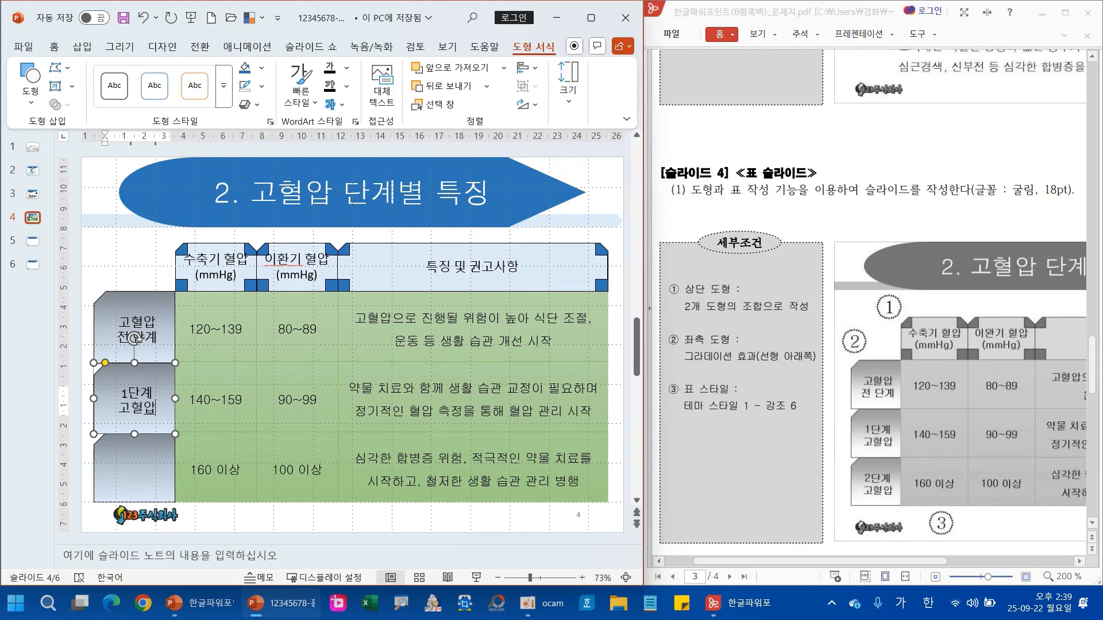
Label the third row shape with 2단계 and 고혈압 on two lines.
left_click(145, 470)
type("2단계")
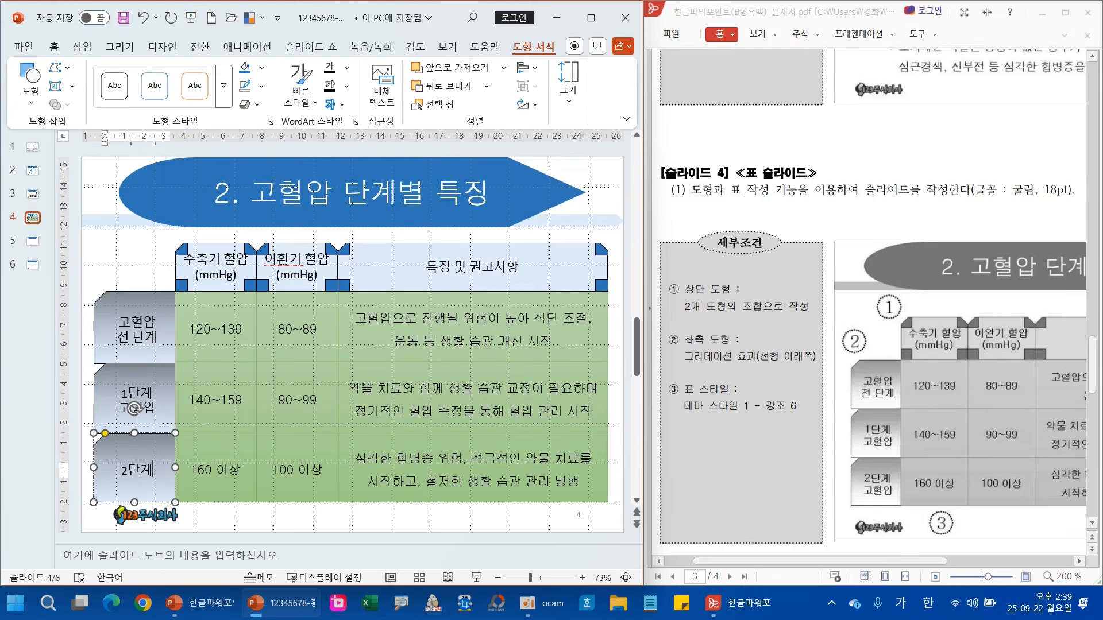
key("Return")
type("고혈압")
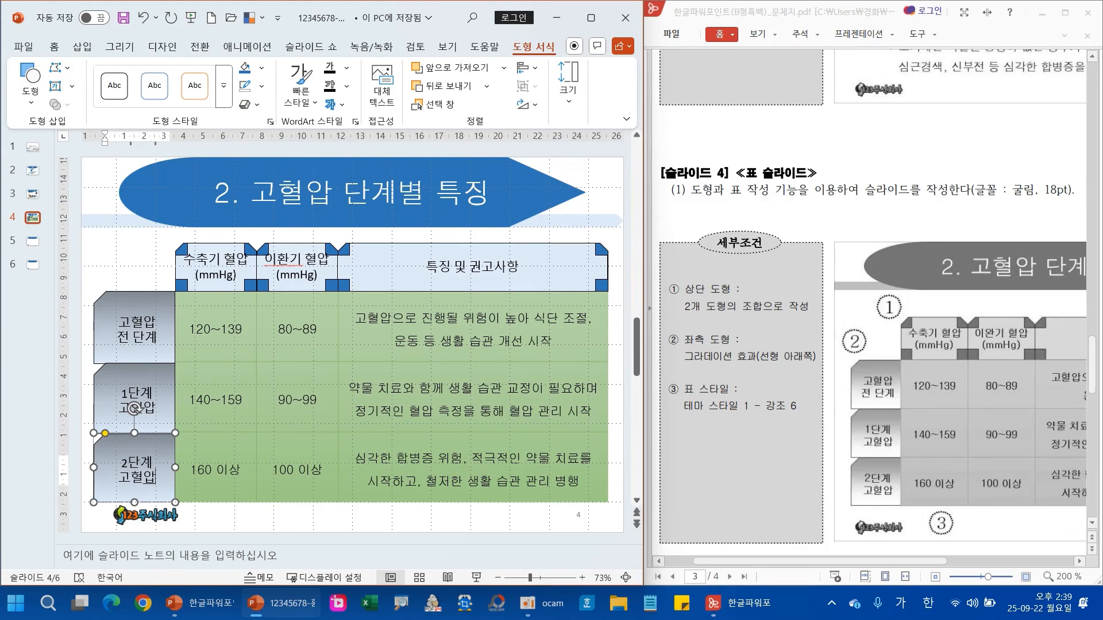
left_click(100, 270)
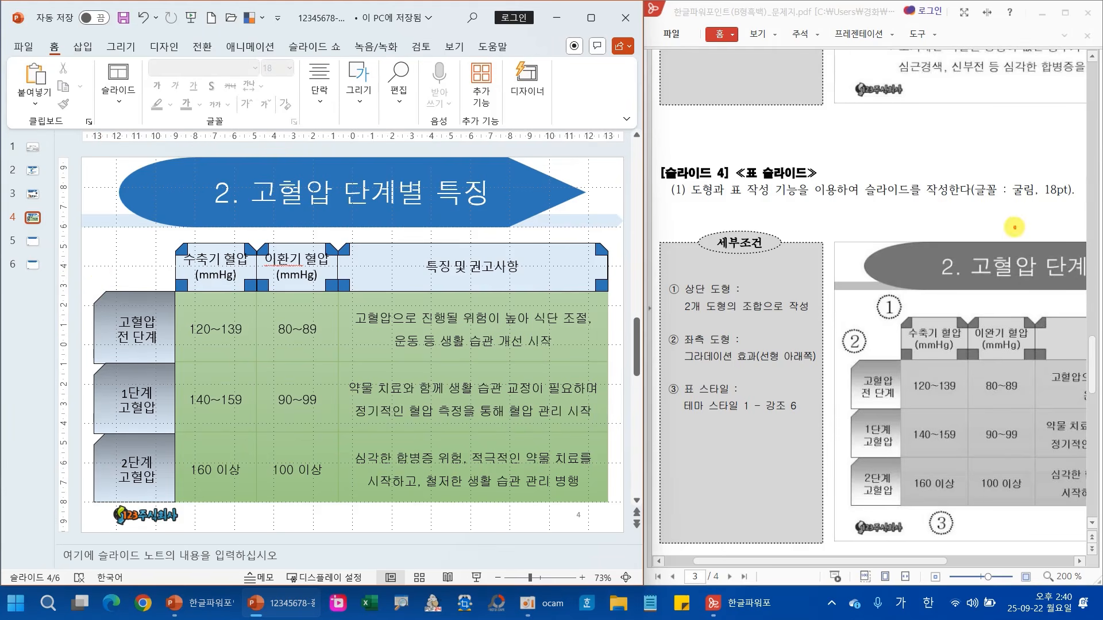
Set the font of the table and all header and row shapes to 굴림 as the exam sheet requires, and save the presentation.
mouse_move(1045, 208)
left_mouse_down()
mouse_move(1060, 164)
mouse_move(1005, 202)
mouse_move(741, 235)
mouse_move(517, 355)
mouse_move(565, 364)
left_mouse_up()
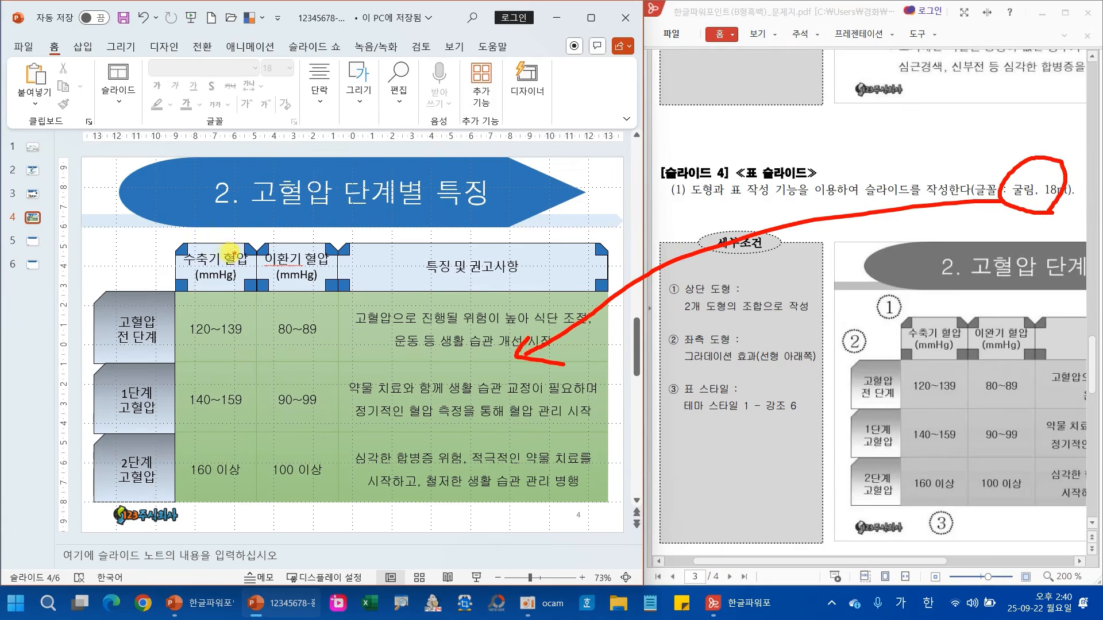
mouse_move(155, 234)
left_mouse_down()
mouse_move(572, 300)
mouse_move(615, 295)
left_mouse_up()
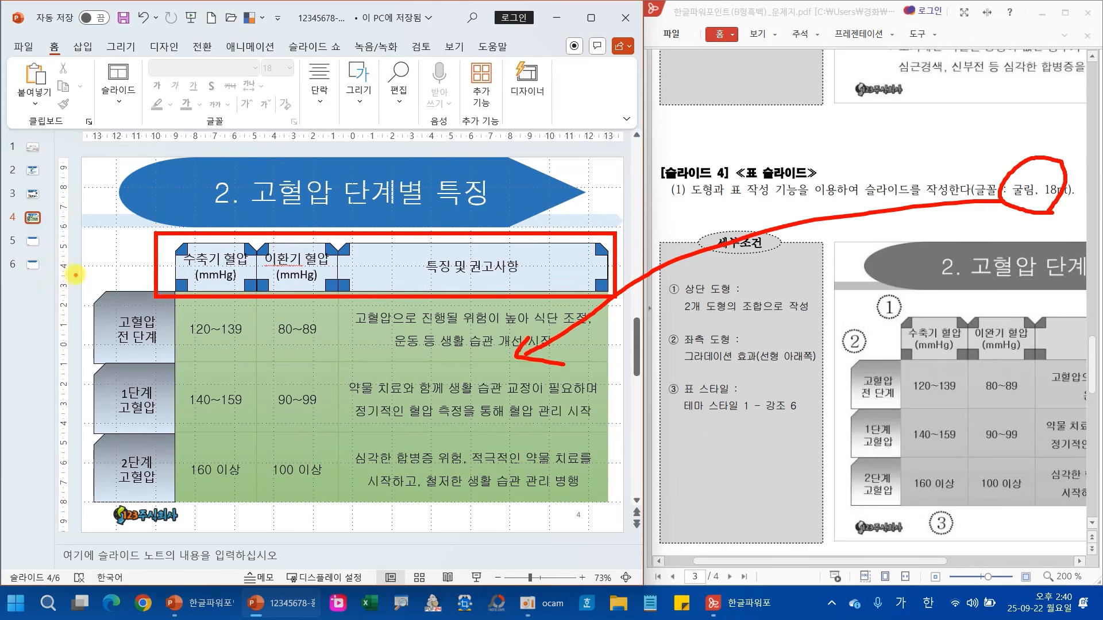
mouse_move(76, 283)
left_mouse_down()
mouse_move(155, 396)
mouse_move(184, 509)
left_mouse_up()
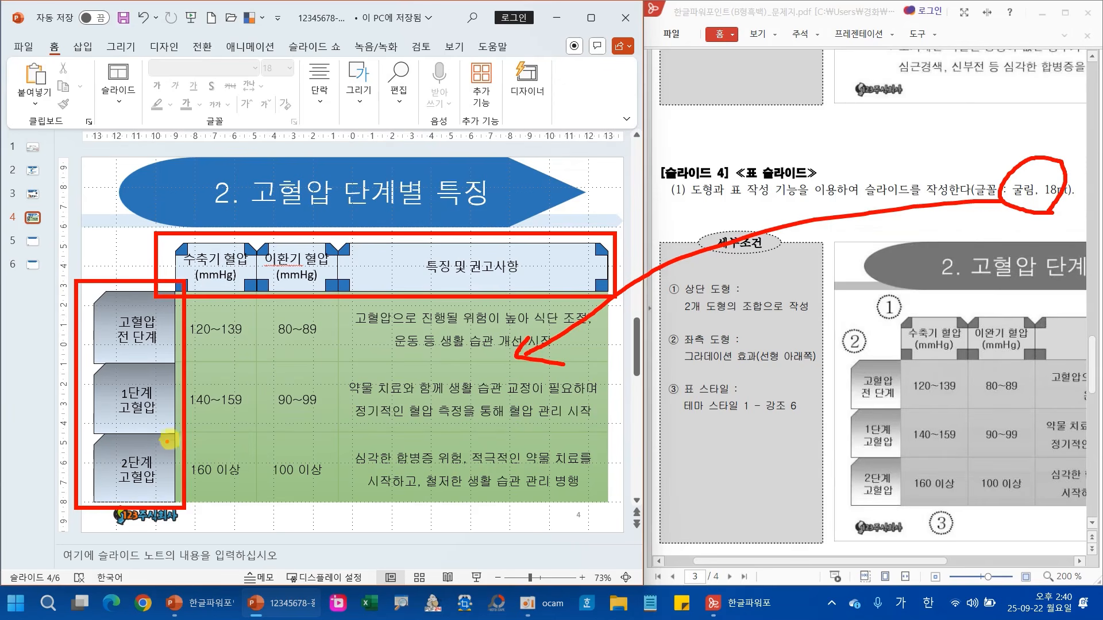
key("Escape")
left_click(232, 337)
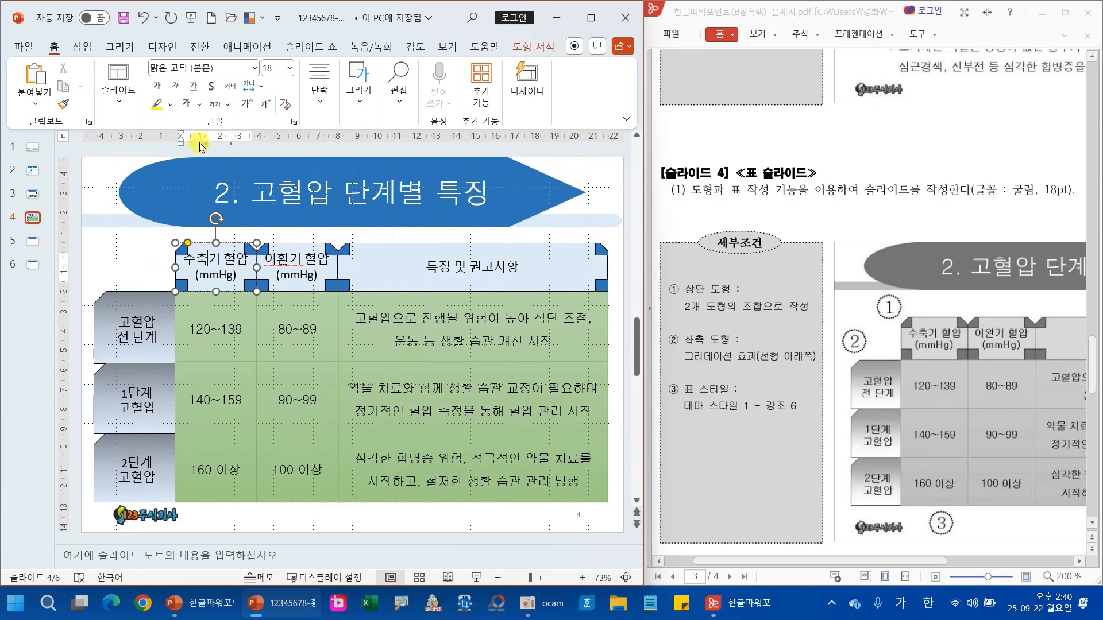
left_click(146, 326)
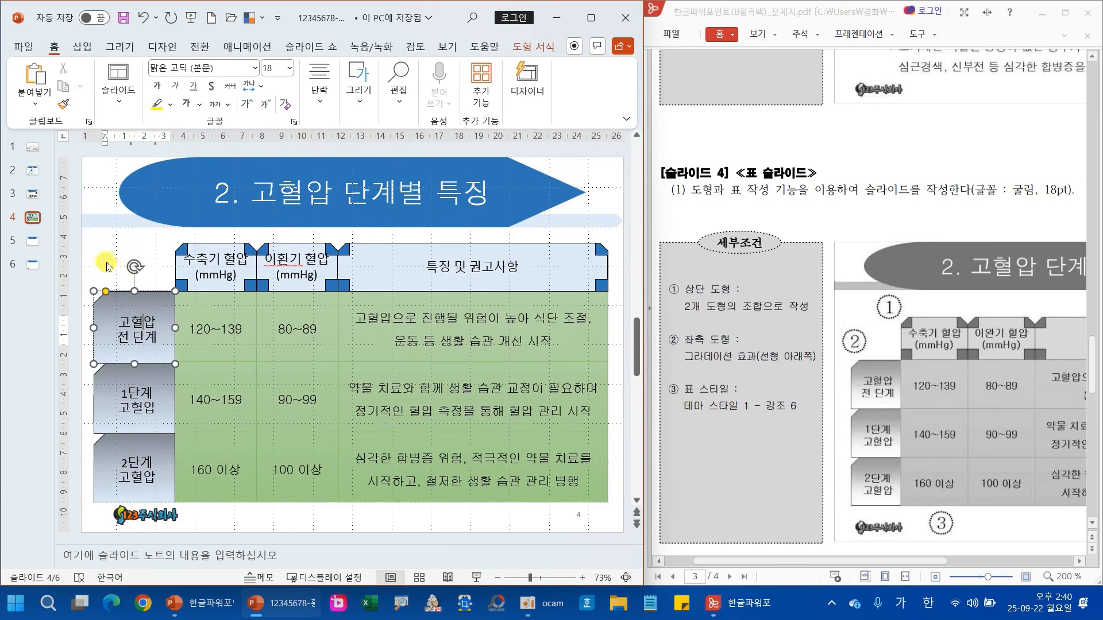
left_click(96, 248)
left_click_drag(137, 268, 638, 505)
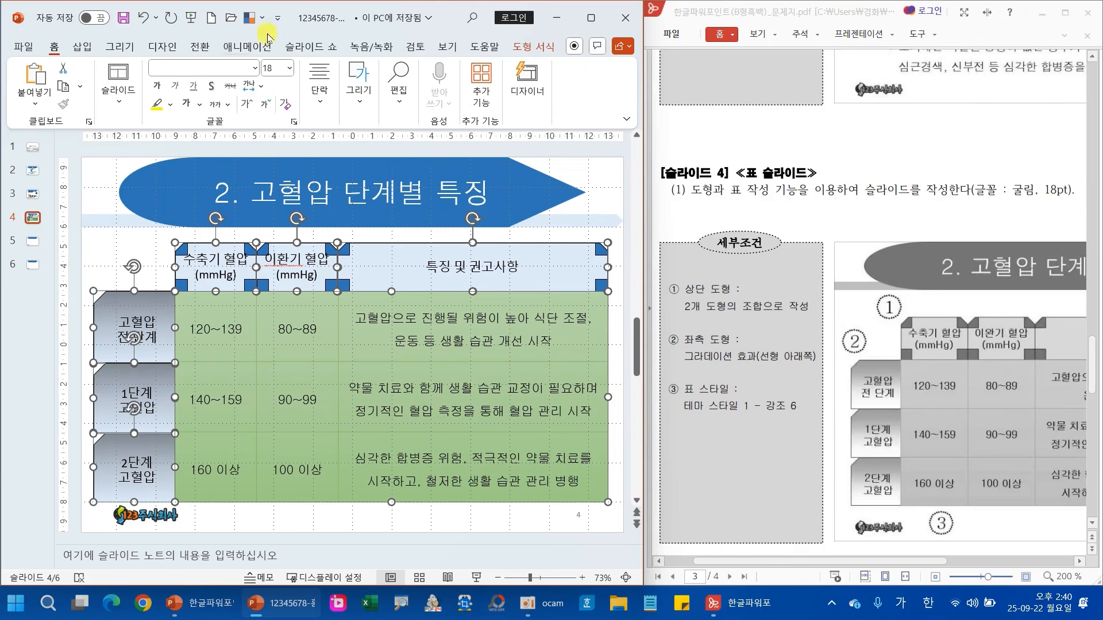
left_click(254, 67)
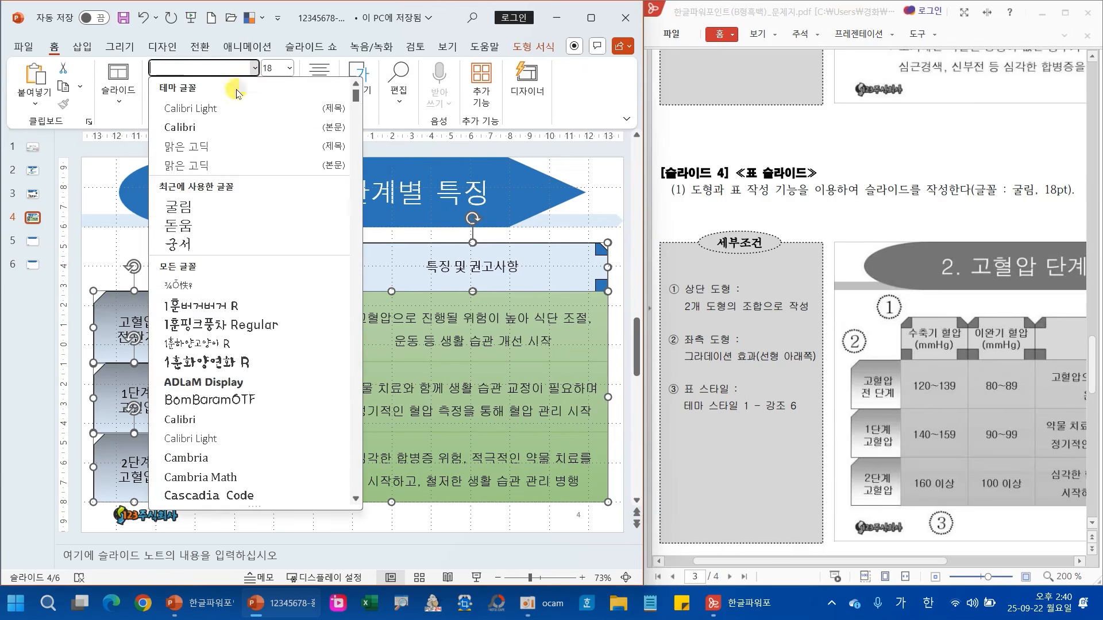
left_click(193, 208)
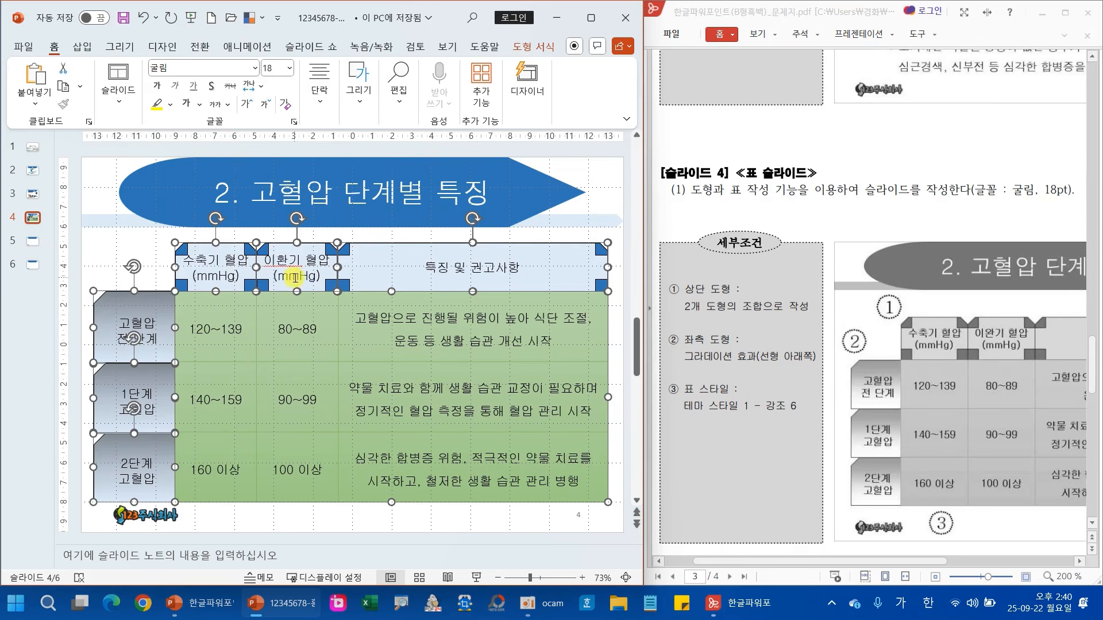
left_click(89, 252)
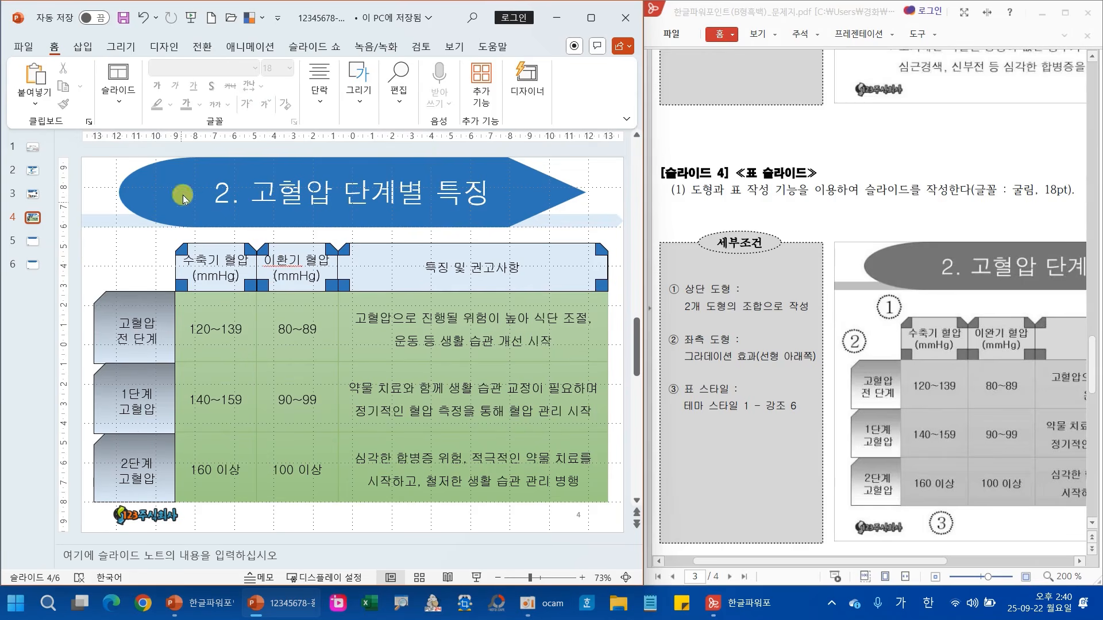
left_click(123, 17)
Go to slide 5 and enter 3.연령별 고혈압 진료 현황 as its title, following the exam sheet.
key("Page_Down")
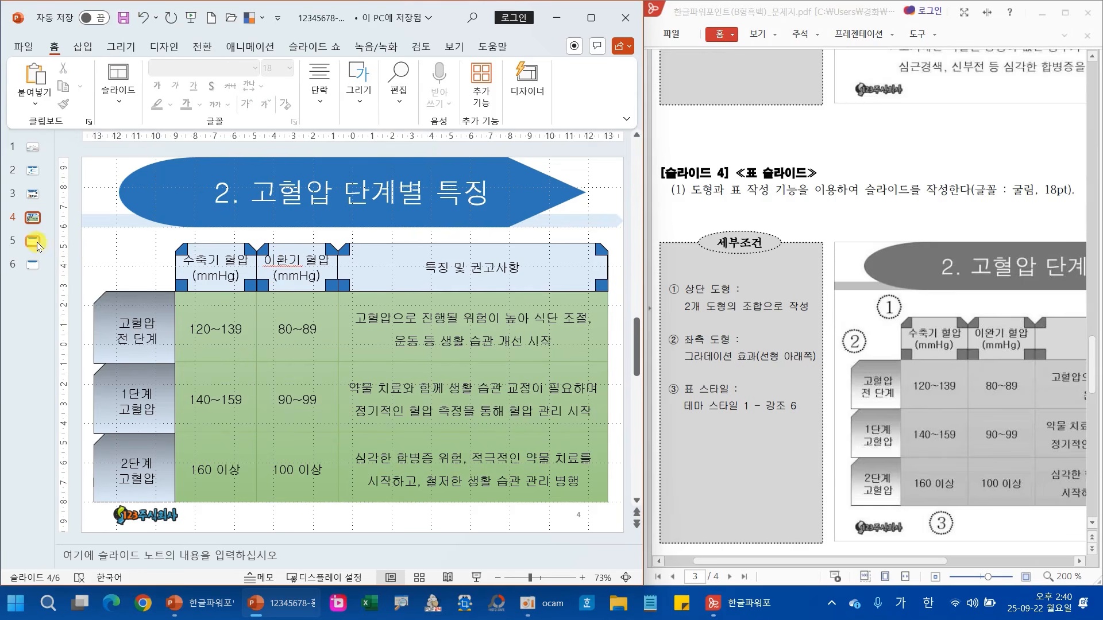
scroll(791, 253, "down", 10)
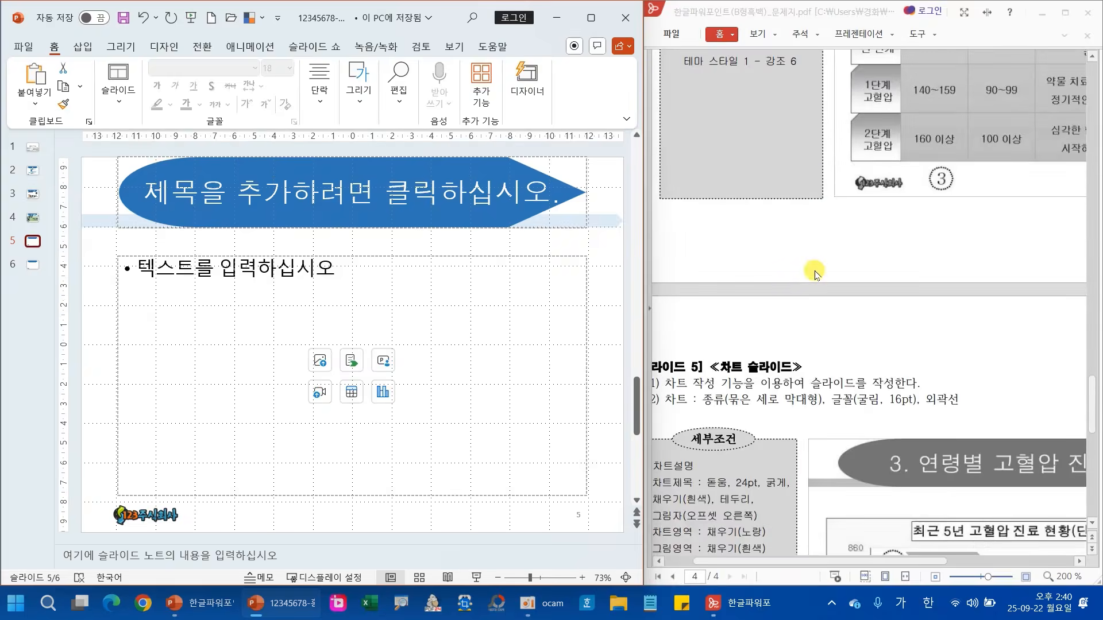
left_click_drag(864, 560, 970, 560)
left_click(401, 198)
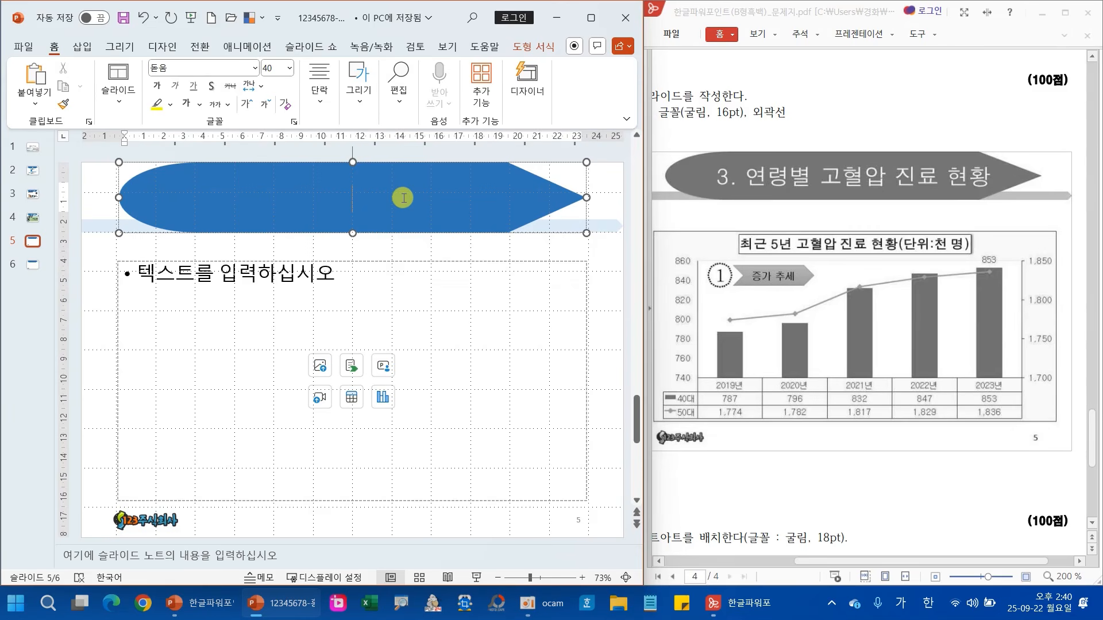
type("3.")
key("Hangul")
type("소")
key("BackSpace")
key("BackSpace")
type("연령별 고혀")
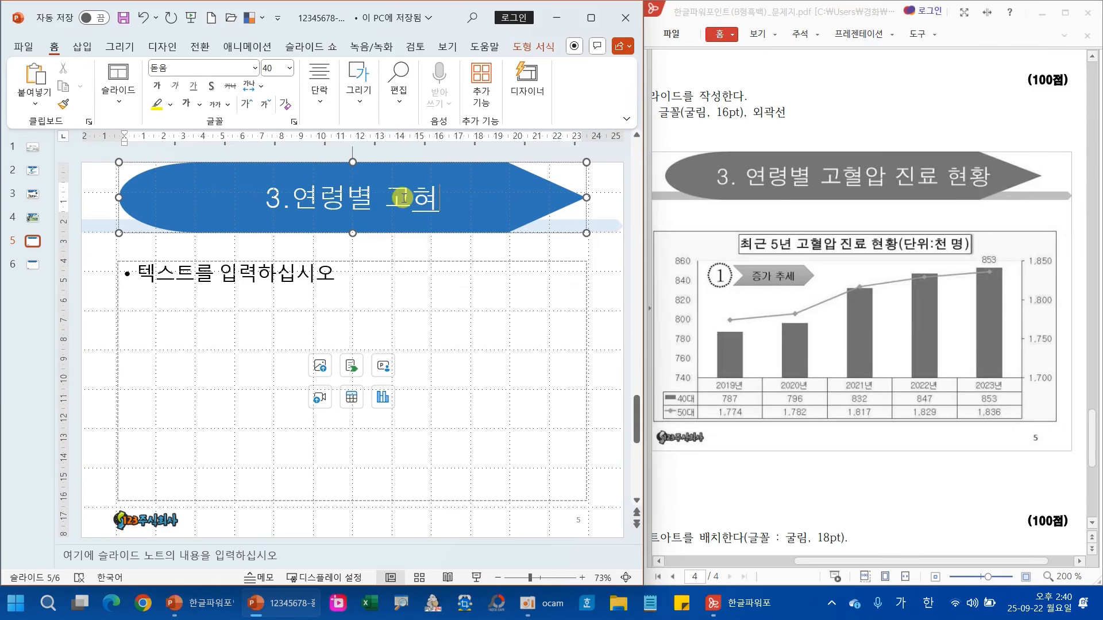
key("BackSpace")
type("혈압 진료 ㅎ")
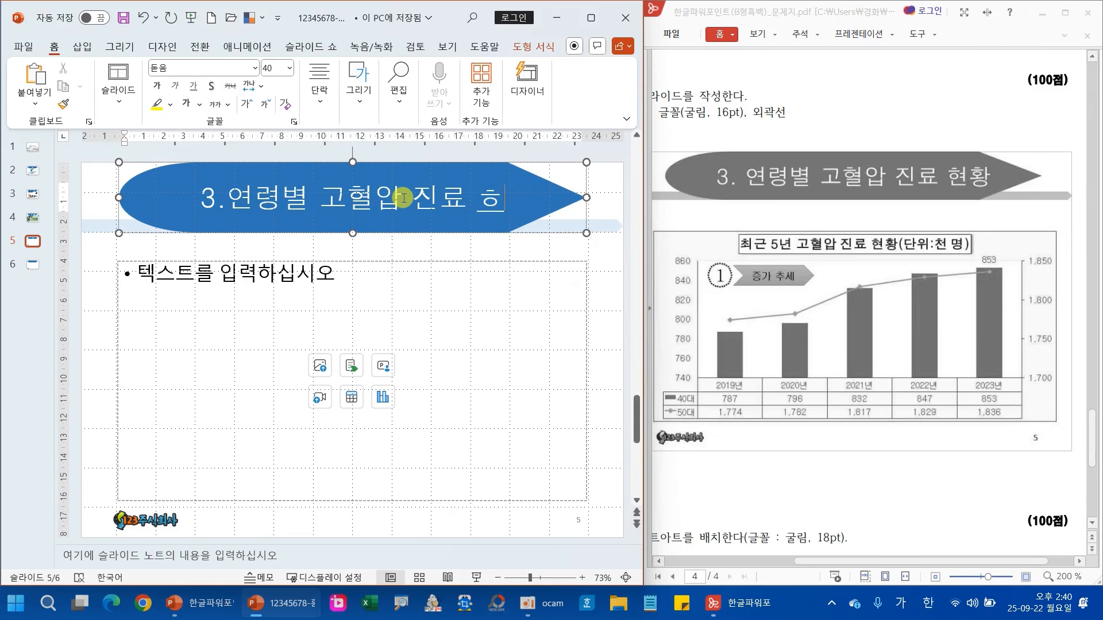
key("BackSpace")
type("현황")
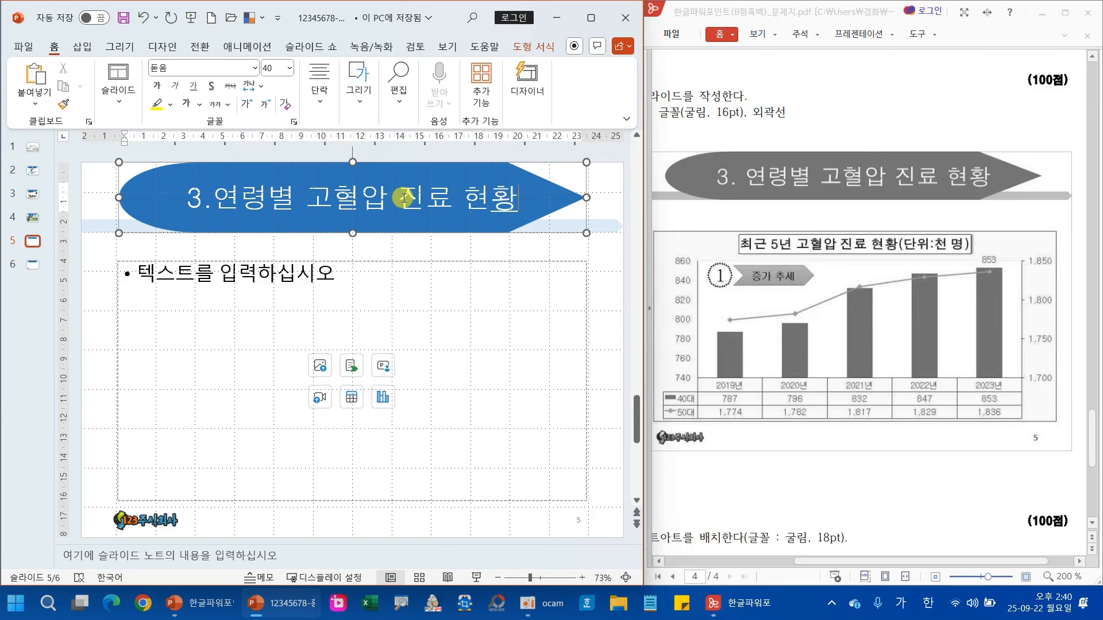
left_click(103, 296)
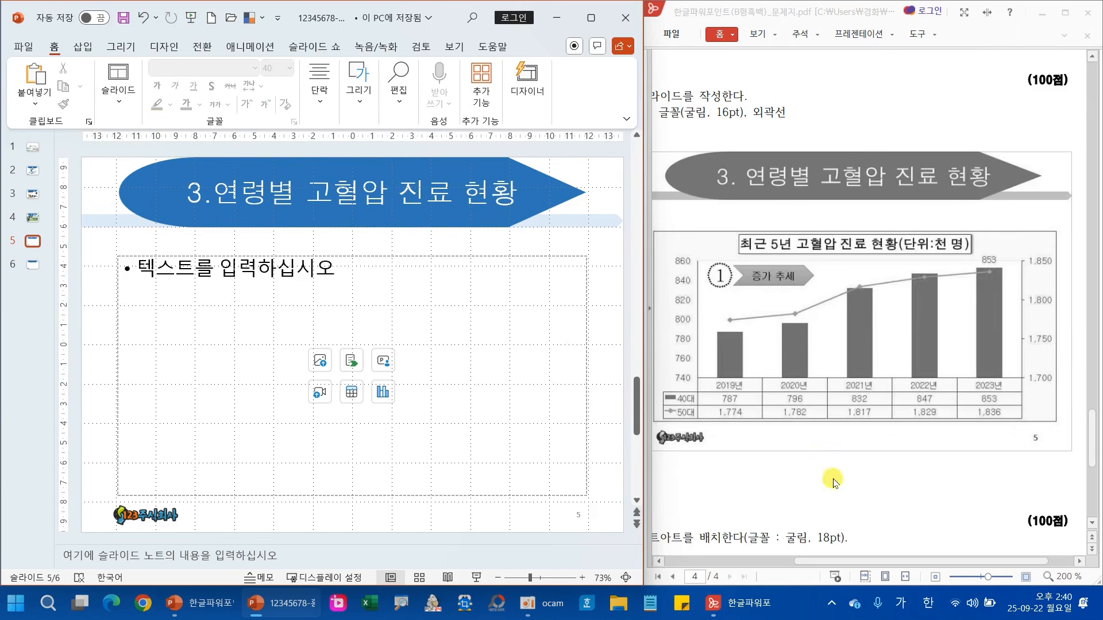
Check the exam sheet's chart requirements and insert a clustered column chart (묶은 세로 막대형) in slide 5's content placeholder.
left_click_drag(825, 561, 745, 556)
scroll(774, 530, "up", 1)
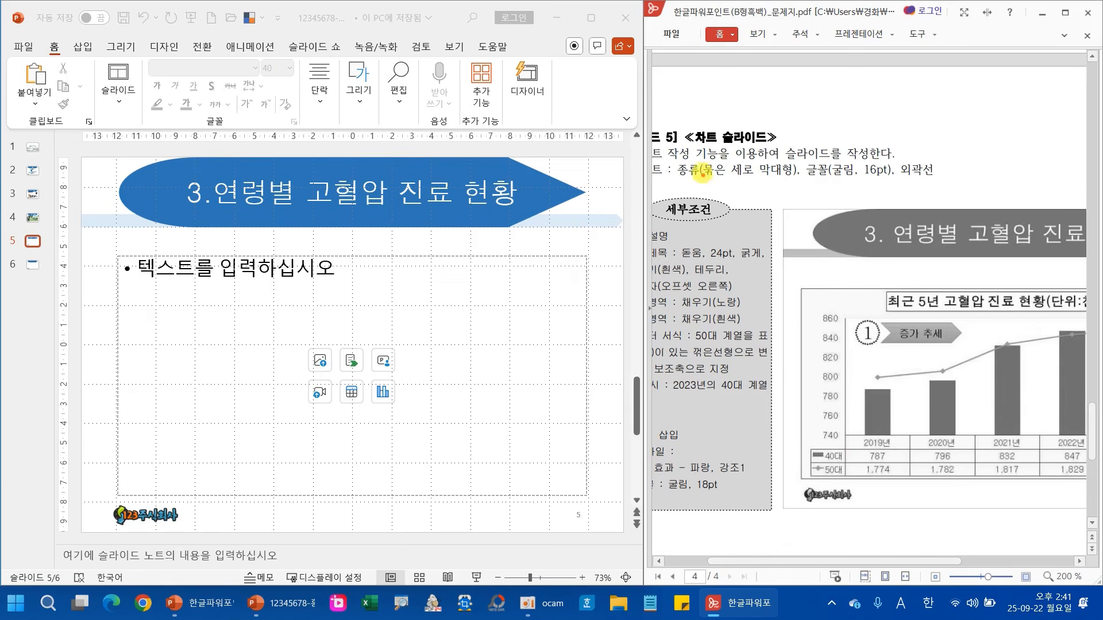
mouse_move(692, 160)
left_mouse_down()
mouse_move(816, 182)
mouse_move(957, 187)
mouse_move(883, 223)
mouse_move(848, 291)
mouse_move(866, 286)
left_mouse_up()
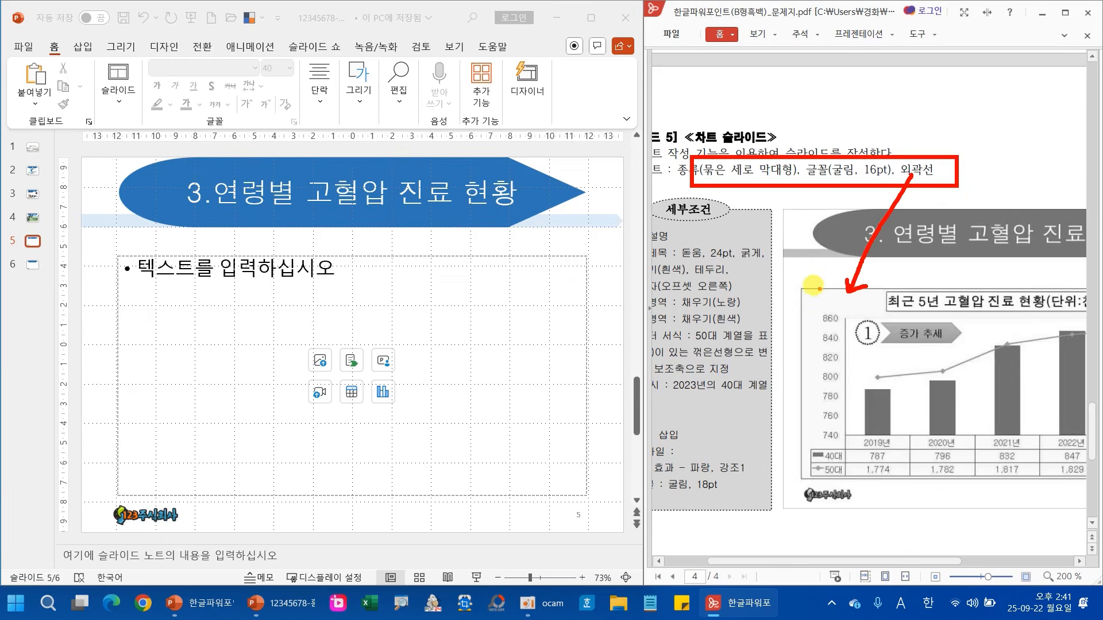
key("Escape")
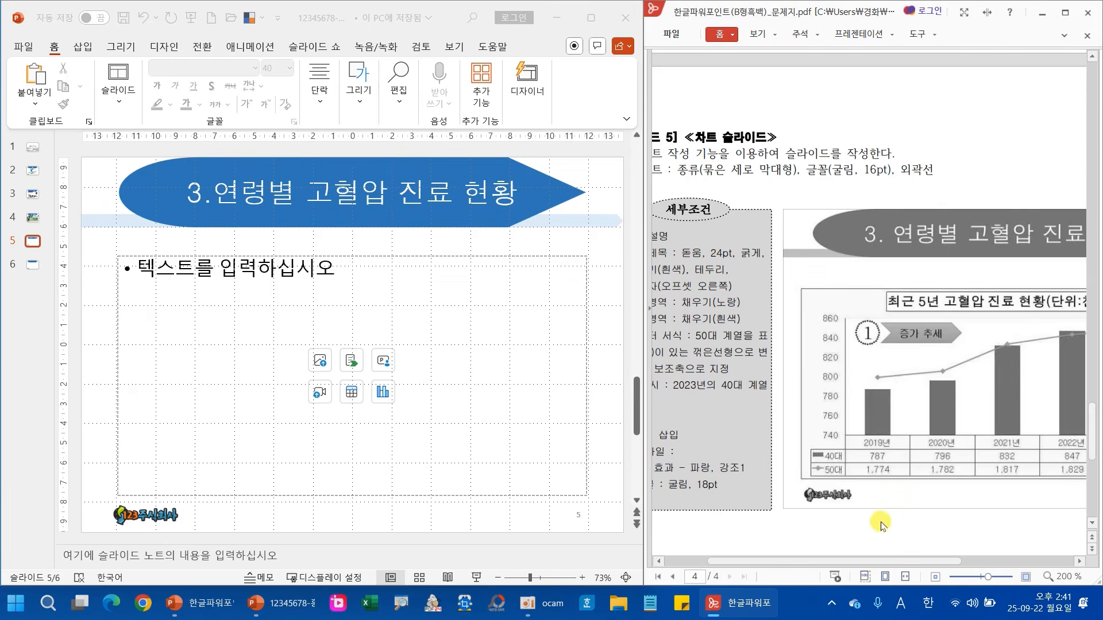
left_click_drag(872, 561, 955, 561)
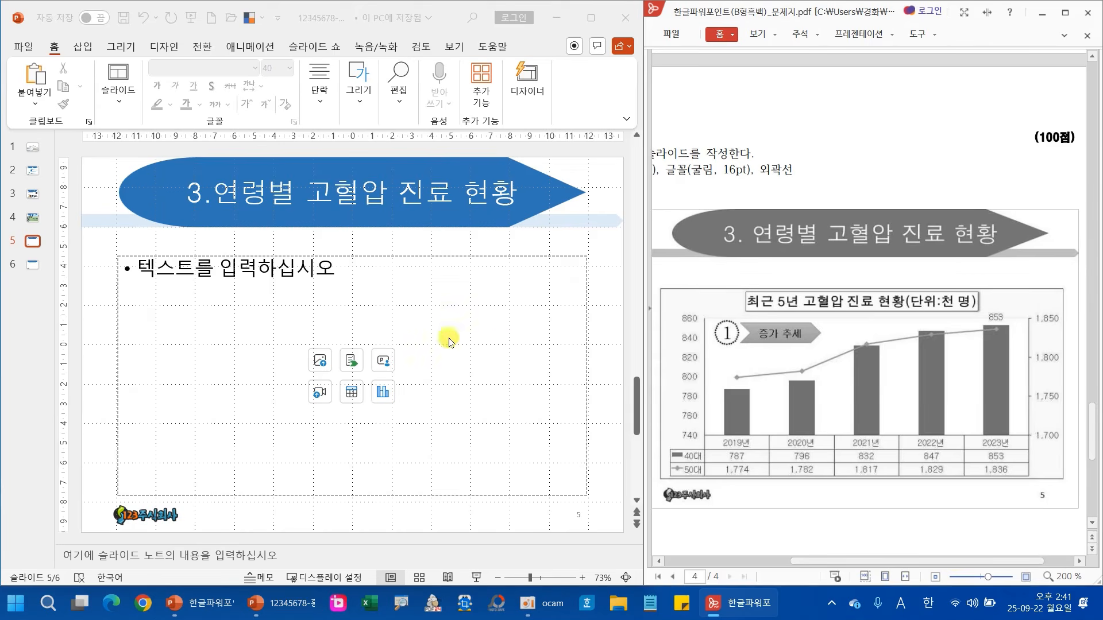
left_click(382, 392)
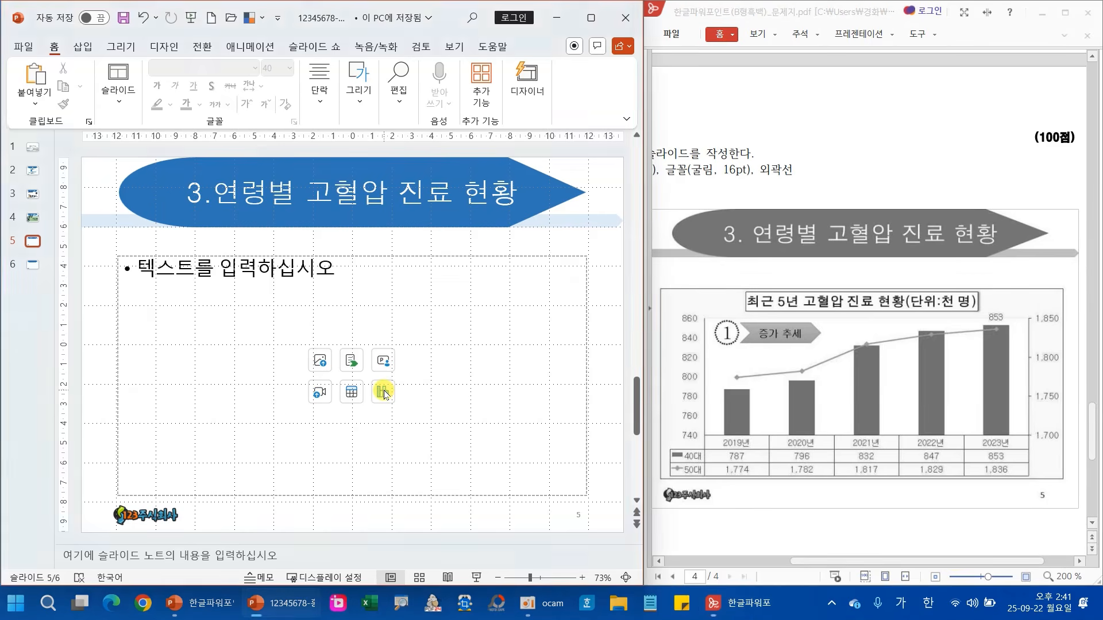
mouse_move(327, 263)
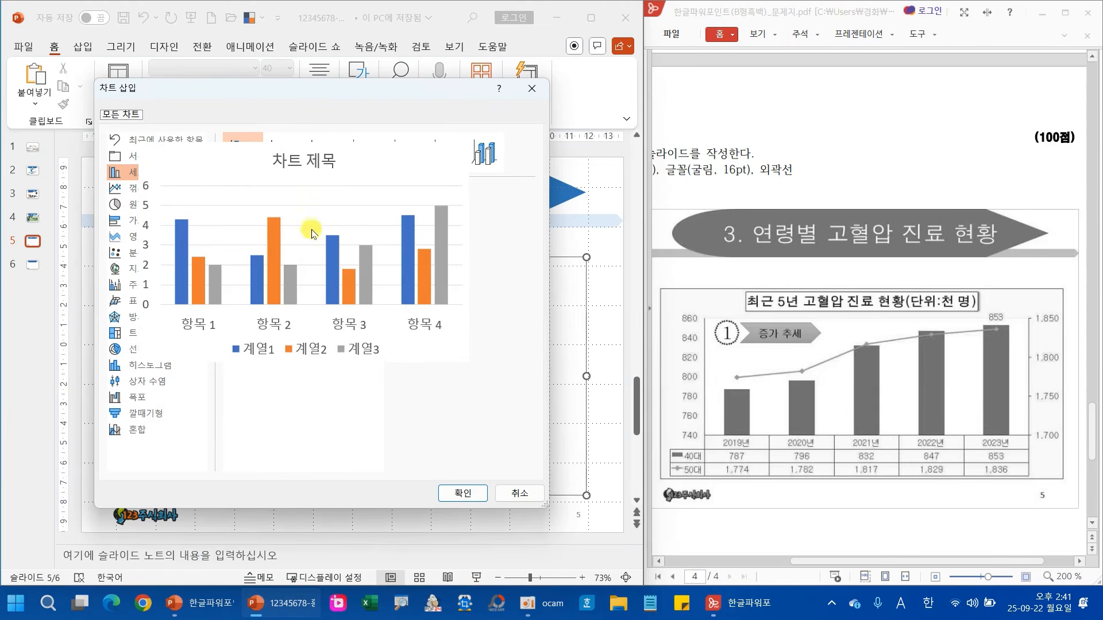
left_click(466, 490)
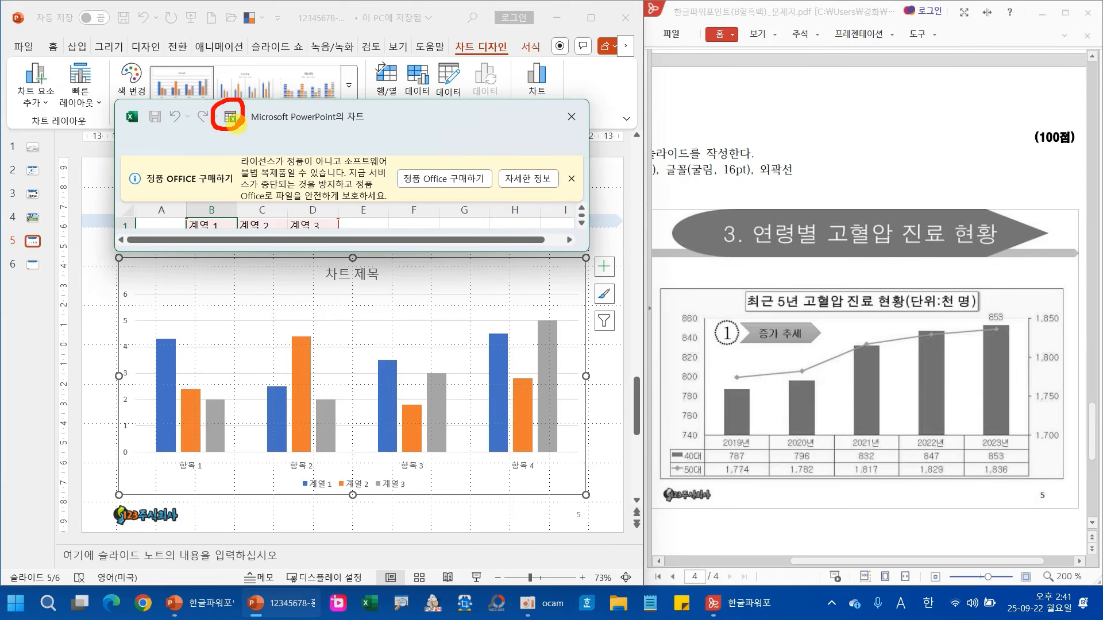
Open the chart's data in Excel, and move and shrink its window so the exam sheet's chart table stays readable.
left_click(230, 119)
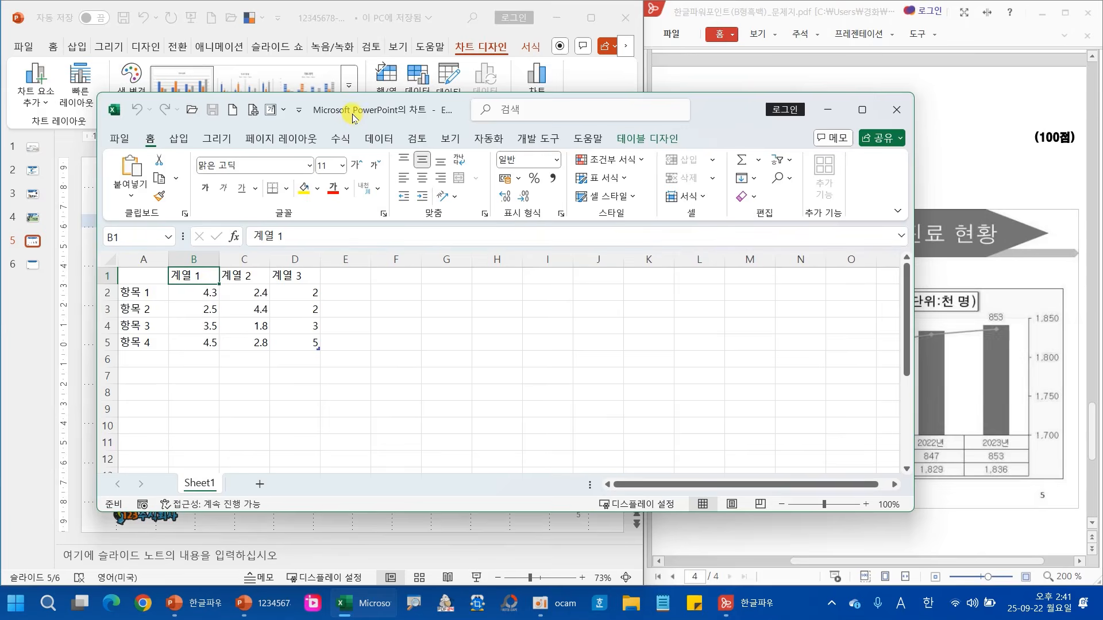
left_click_drag(353, 114, 318, 64)
left_click_drag(877, 461, 704, 391)
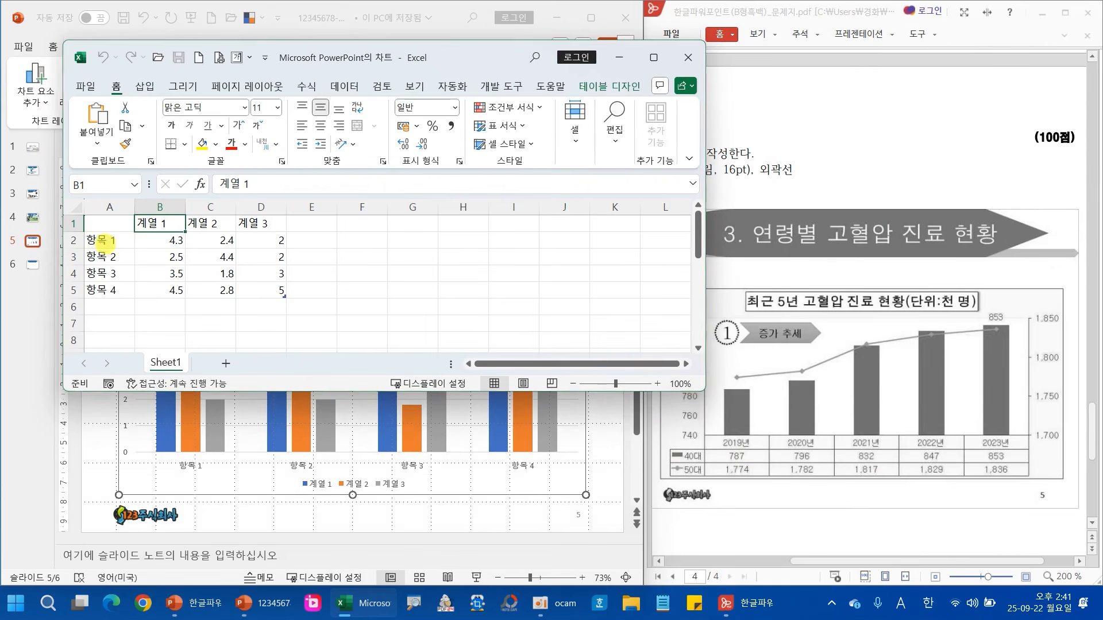
left_click_drag(84, 227, 135, 298)
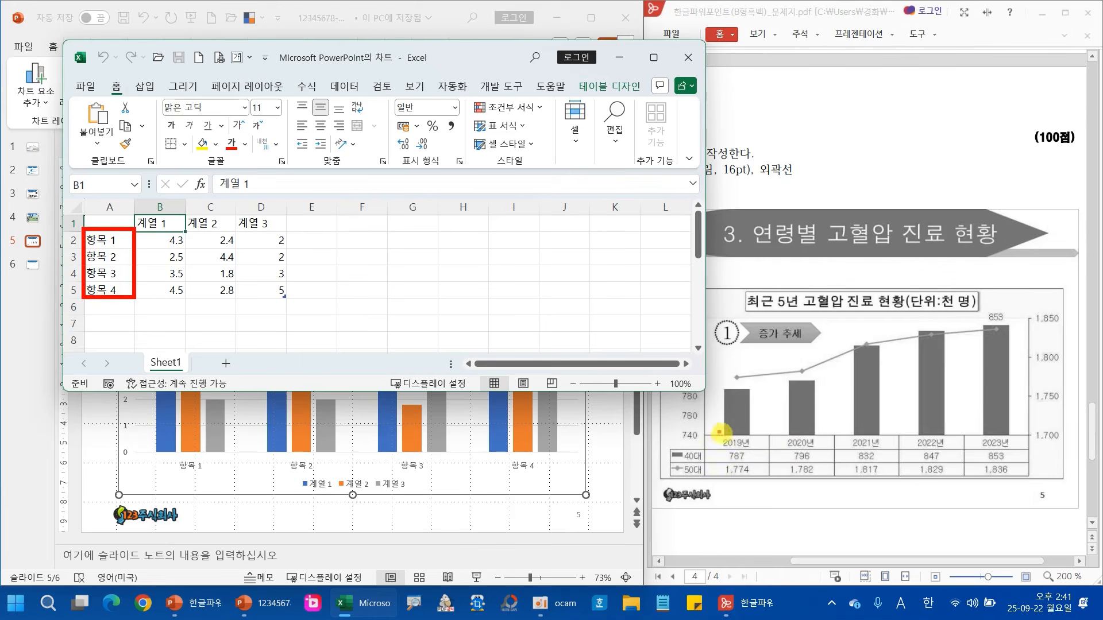
left_click_drag(707, 434, 1031, 453)
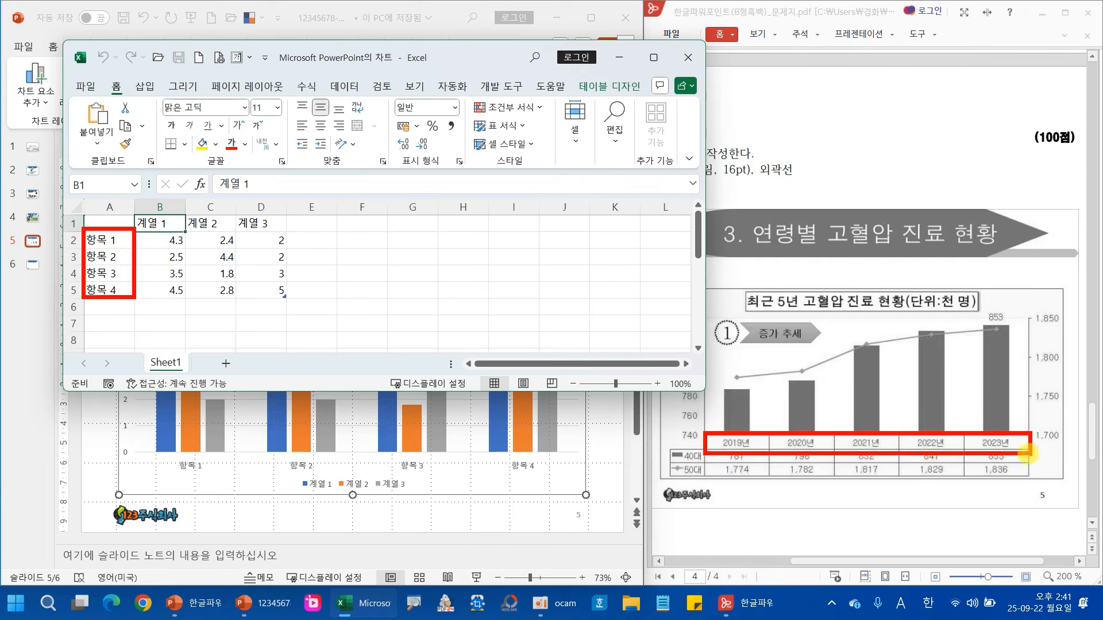
mouse_move(682, 455)
left_mouse_down()
mouse_move(598, 298)
mouse_move(197, 180)
mouse_move(165, 212)
mouse_move(204, 218)
left_mouse_up()
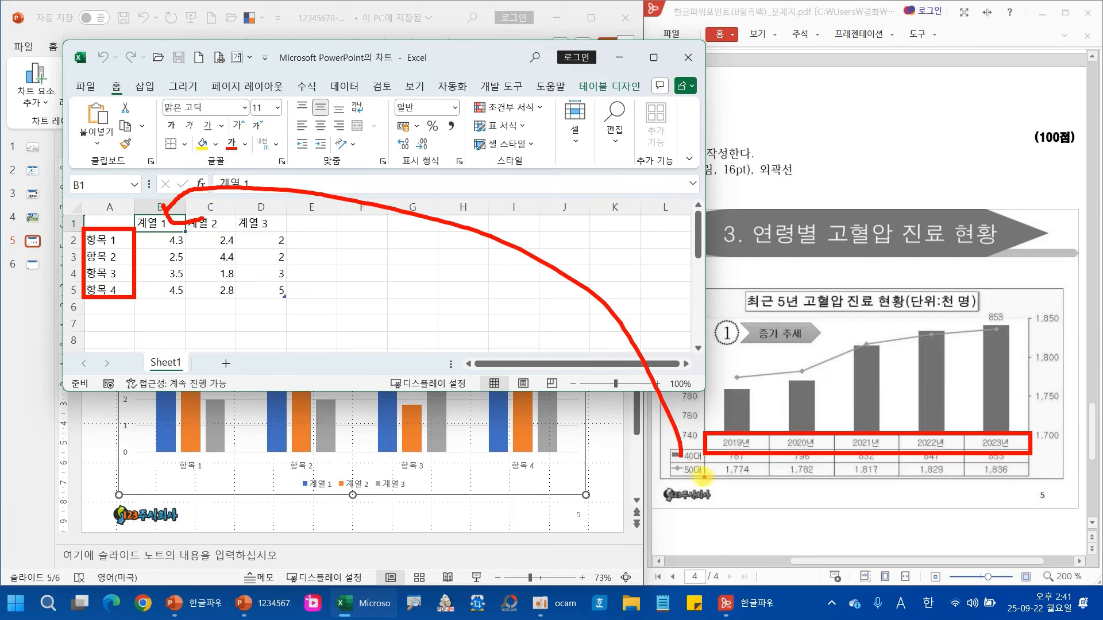
mouse_move(696, 473)
left_mouse_down()
mouse_move(666, 497)
mouse_move(259, 331)
mouse_move(211, 235)
left_mouse_up()
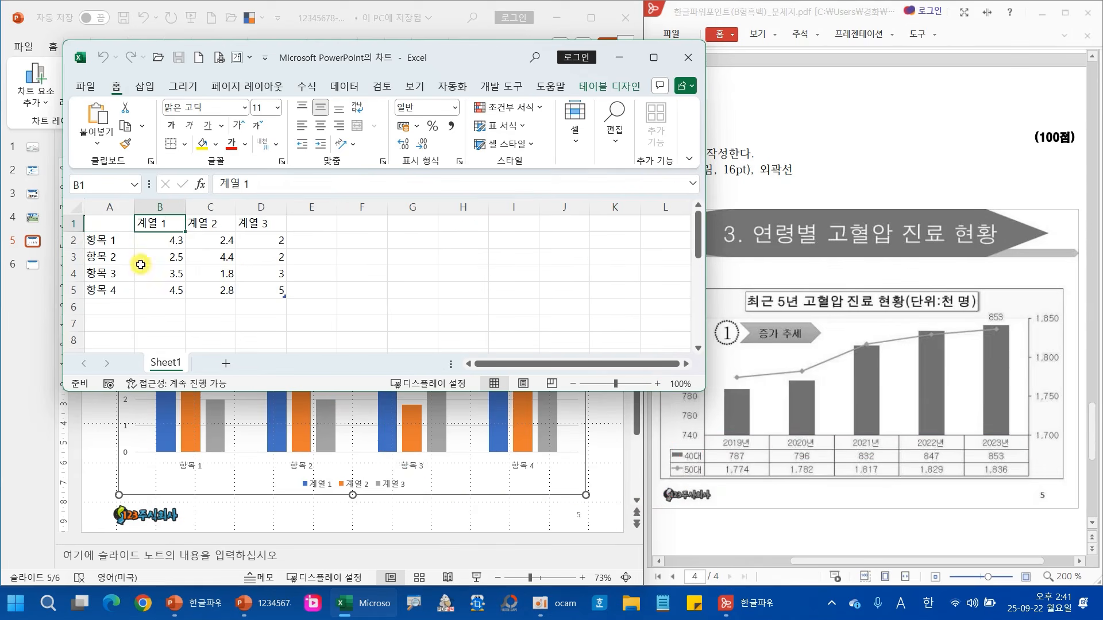
Enter the category labels 2019년, 2020년, 2021년, 2022년 and 2023년 in cells A2 to A6 of the chart data.
left_click(110, 246)
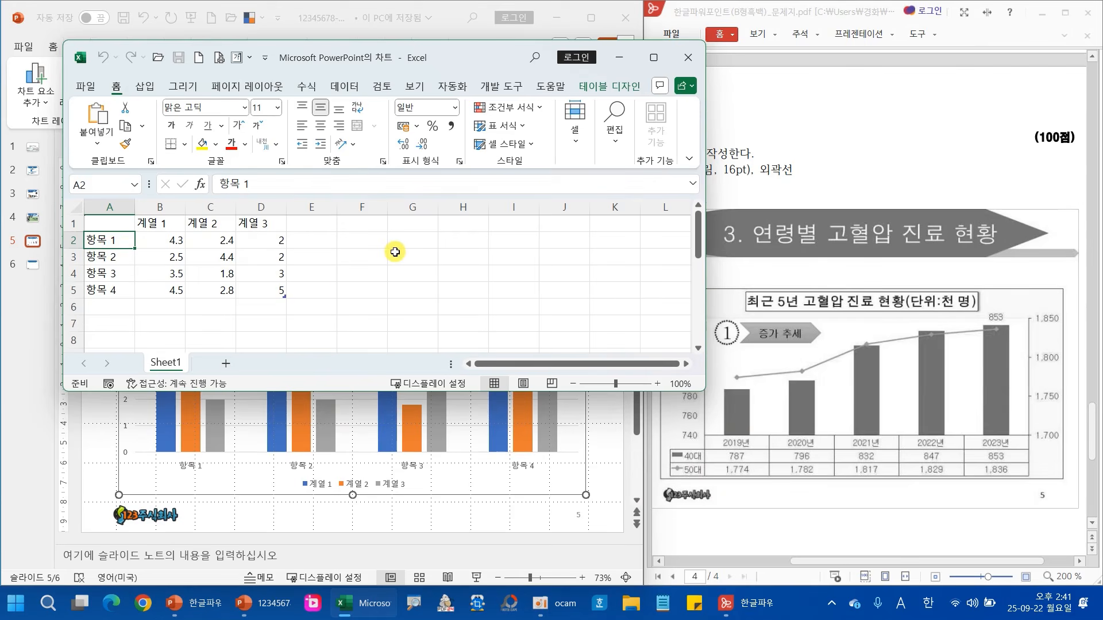
type("2019")
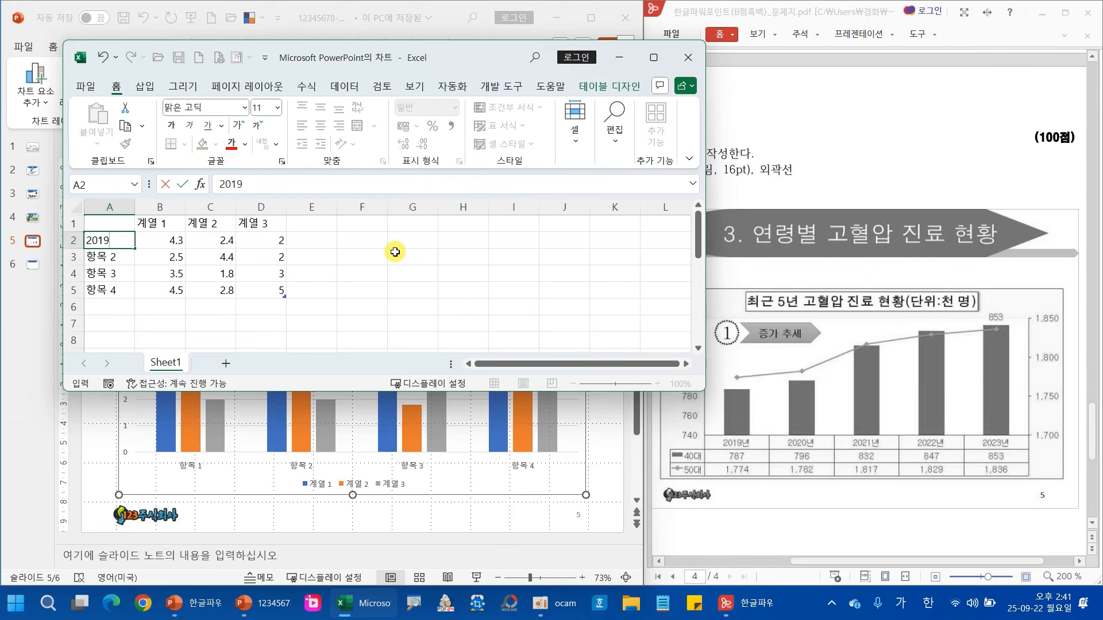
type("녀ㄴ")
key("Return")
type("20")
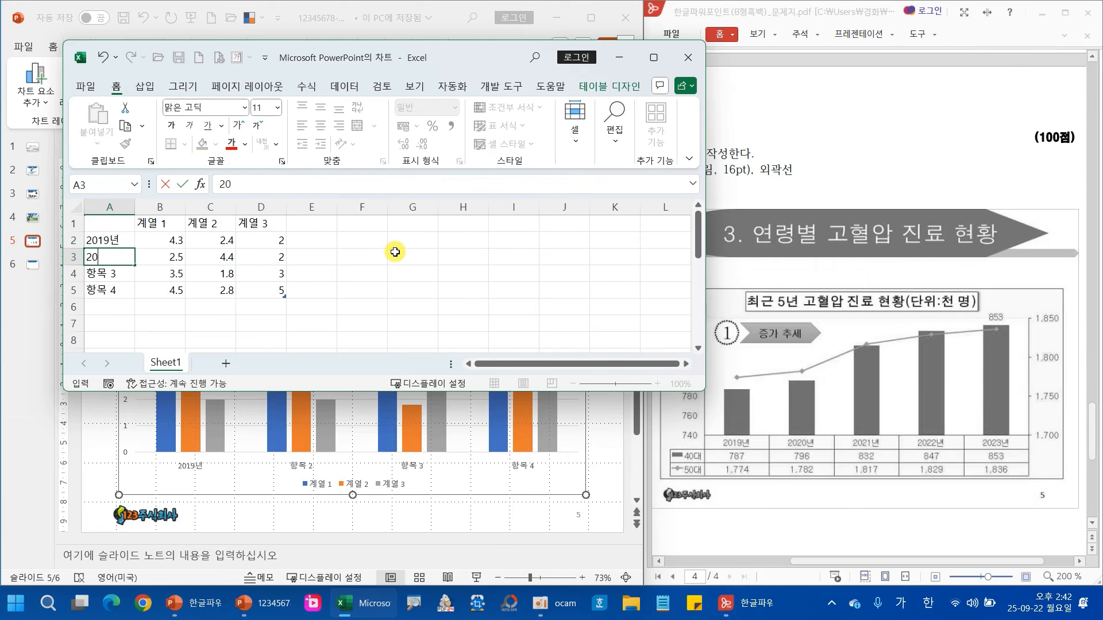
type("20ㄴㅕㄴ")
key("Return")
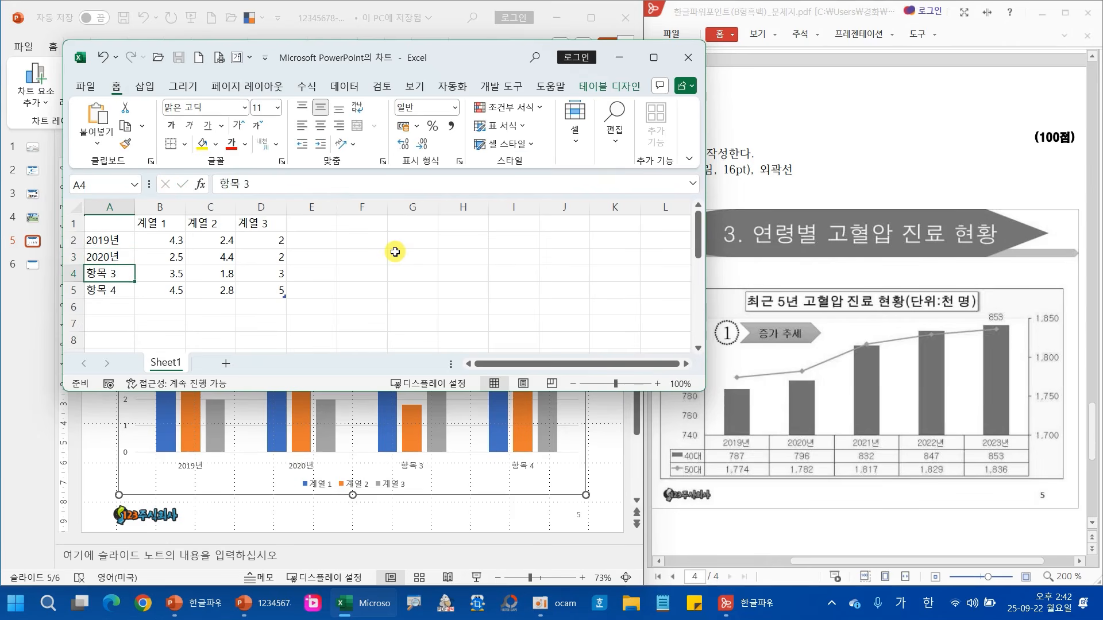
type("20")
type("21ㄴㅕㄴ")
key("Return")
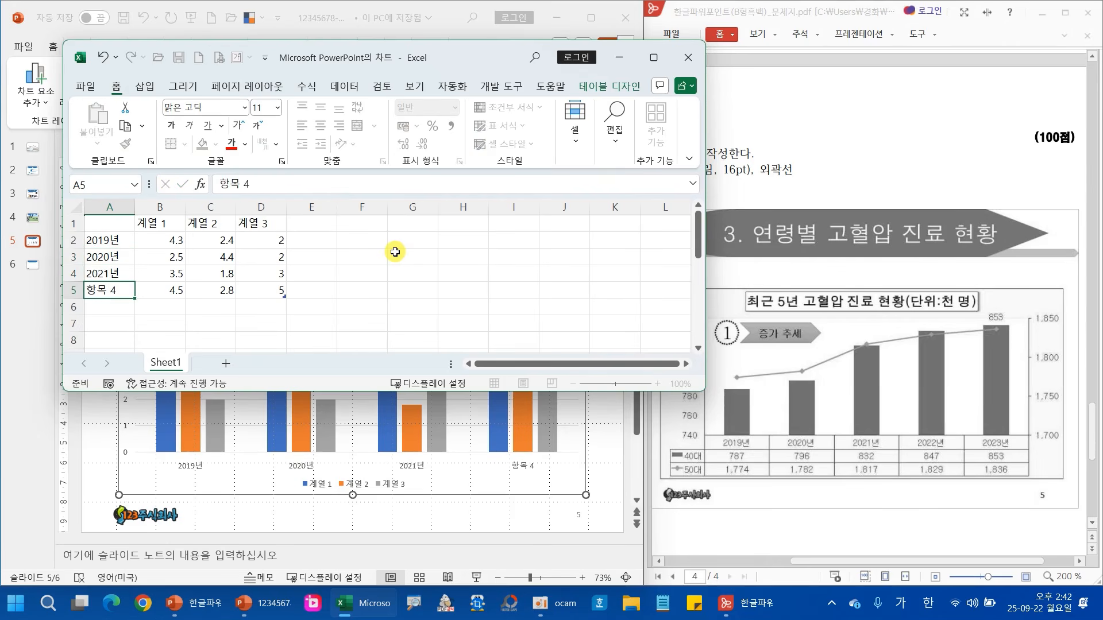
type("2022ㄴㅕㄴ")
key("Return")
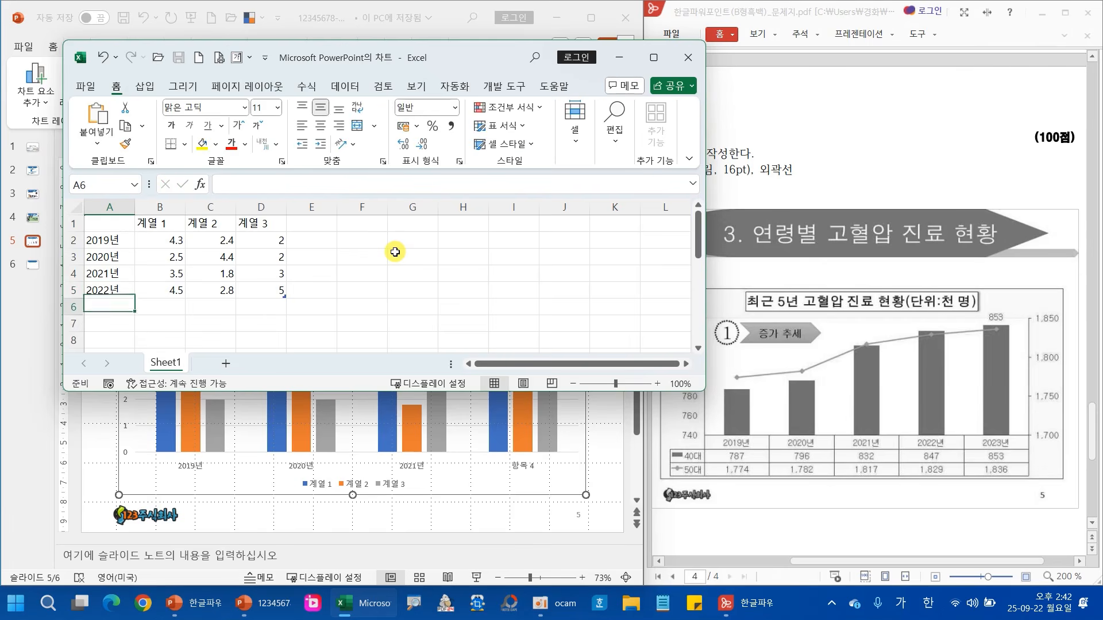
type("2")
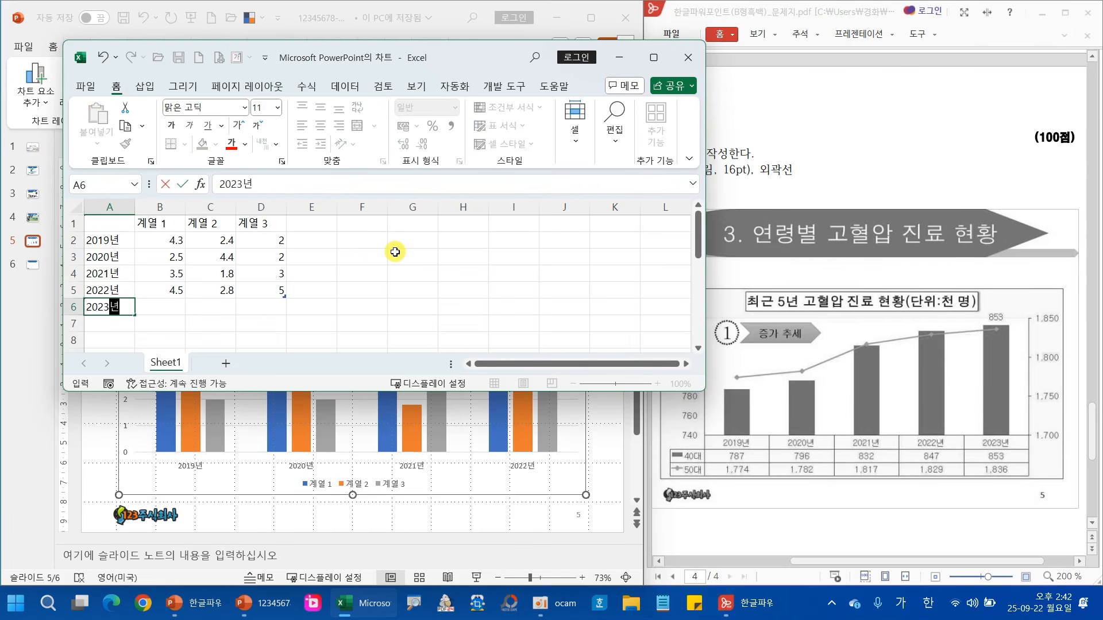
type("023ㄴㅕㄴ")
key("Return")
Clear the year labels in A3:A6 and refill them by extending the 2019년 label down to row 6.
left_click_drag(121, 265, 116, 308)
key("Delete")
left_click(119, 240)
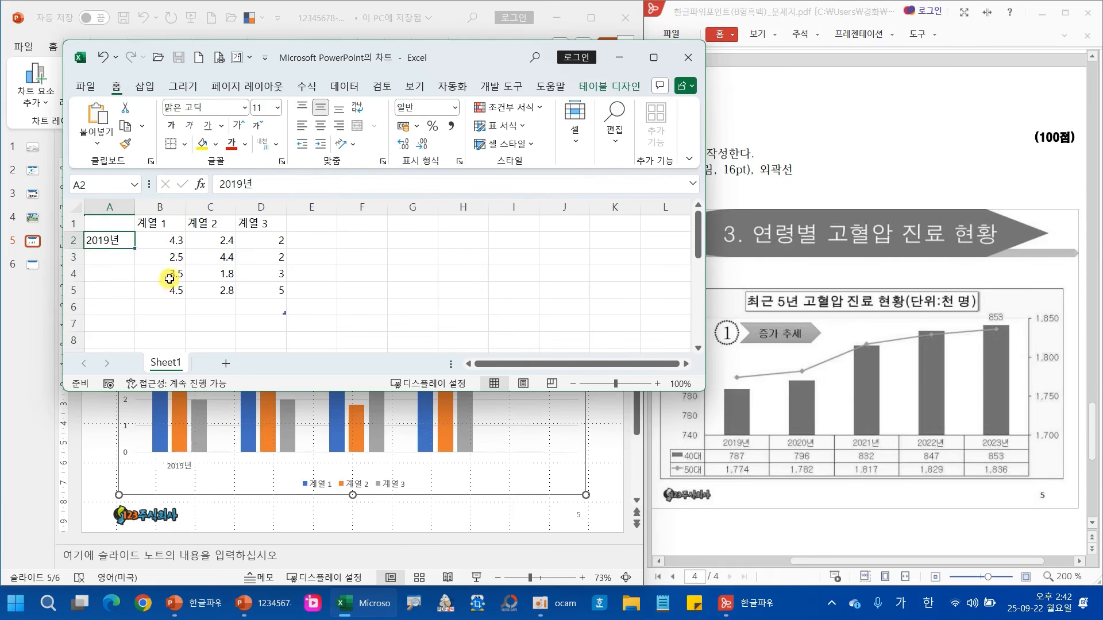
left_click_drag(135, 247, 137, 312)
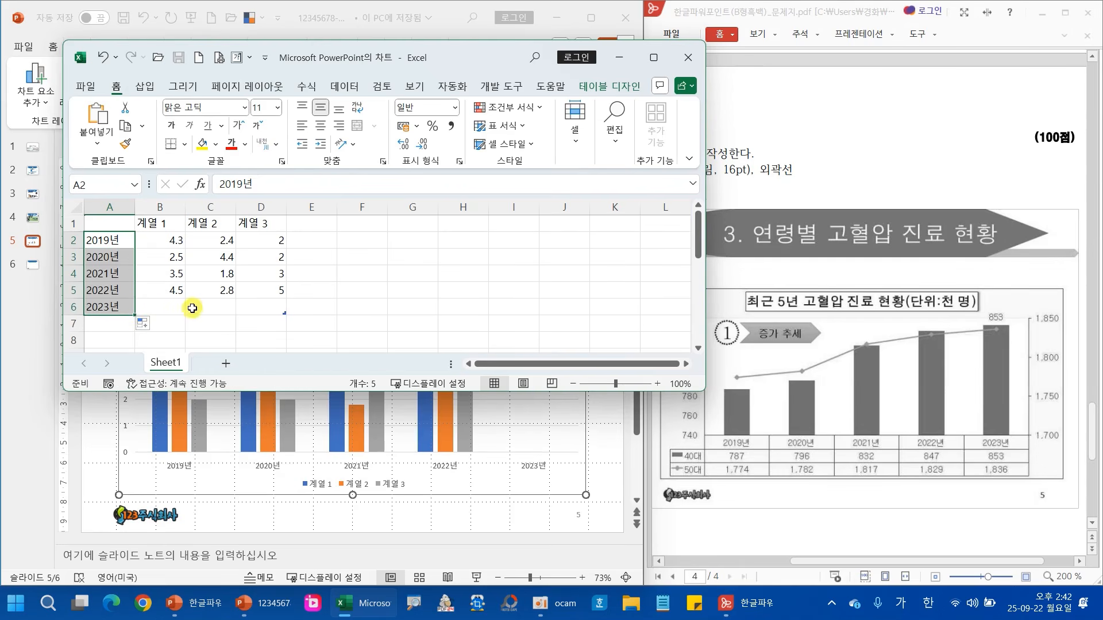
Name the first data series 40대 and enter its values 787, 796, 832, 847 and 853 for 2019년 to 2023년.
left_click(161, 226)
type("4")
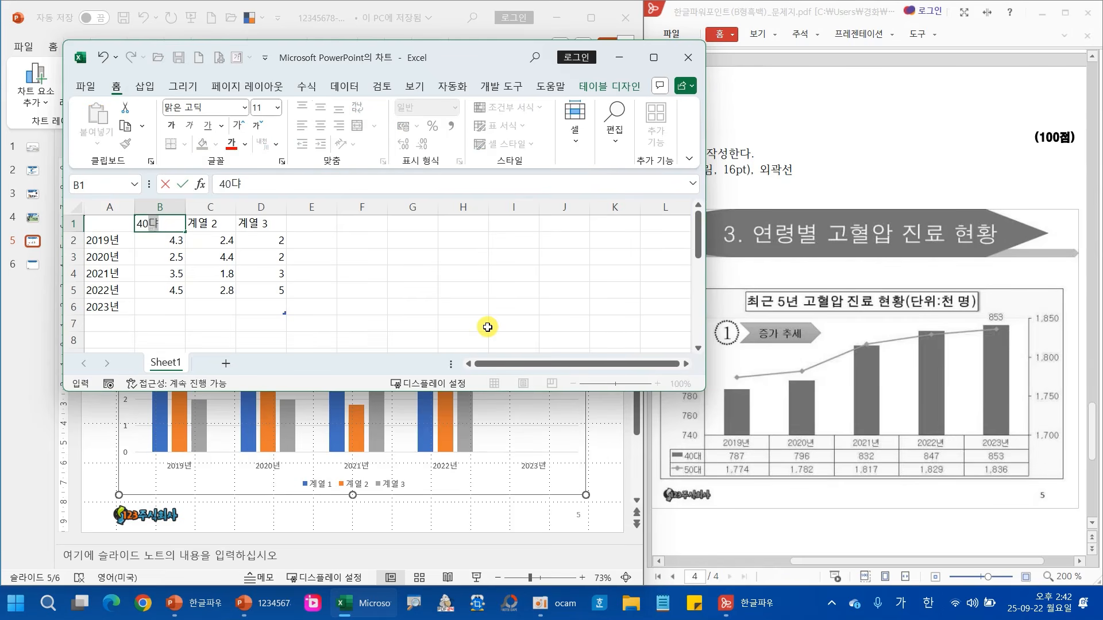
type("0대")
key("Return")
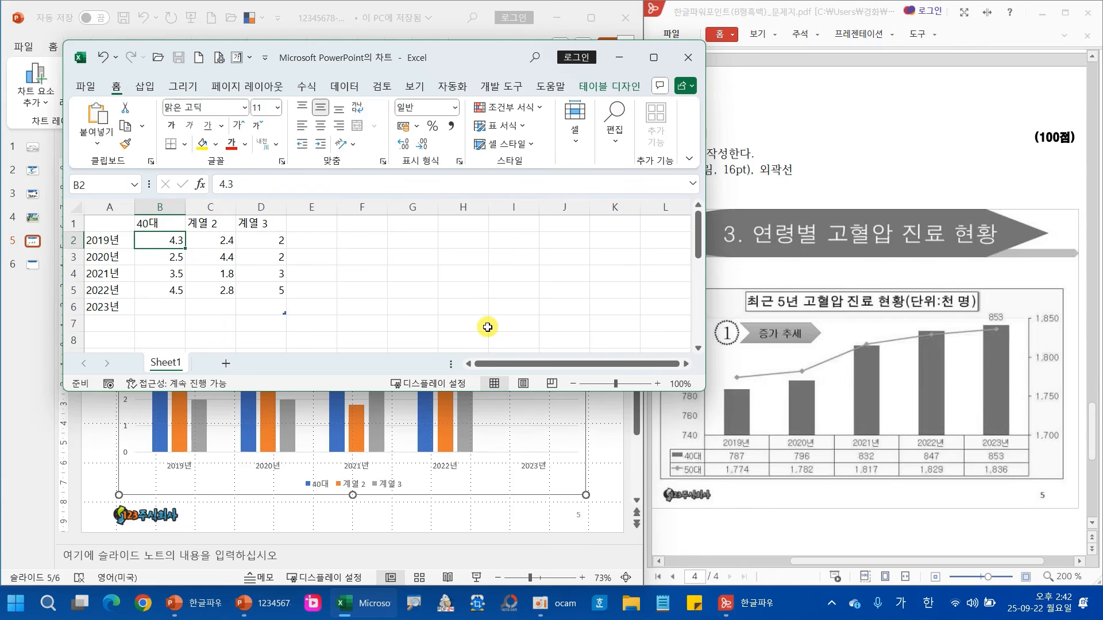
type("787")
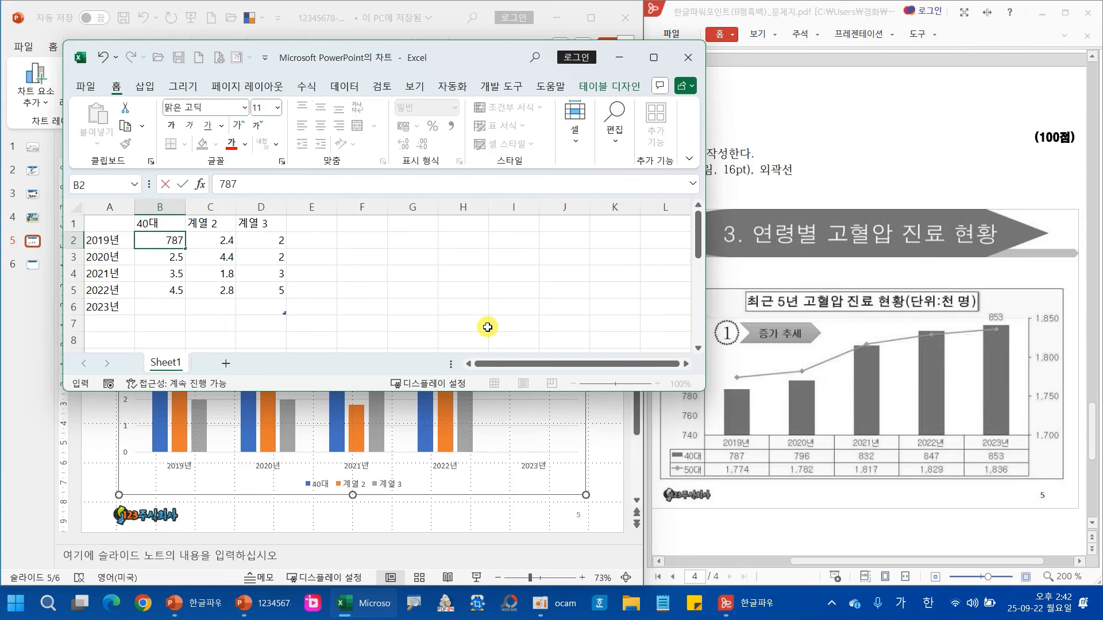
key("Return")
type("79")
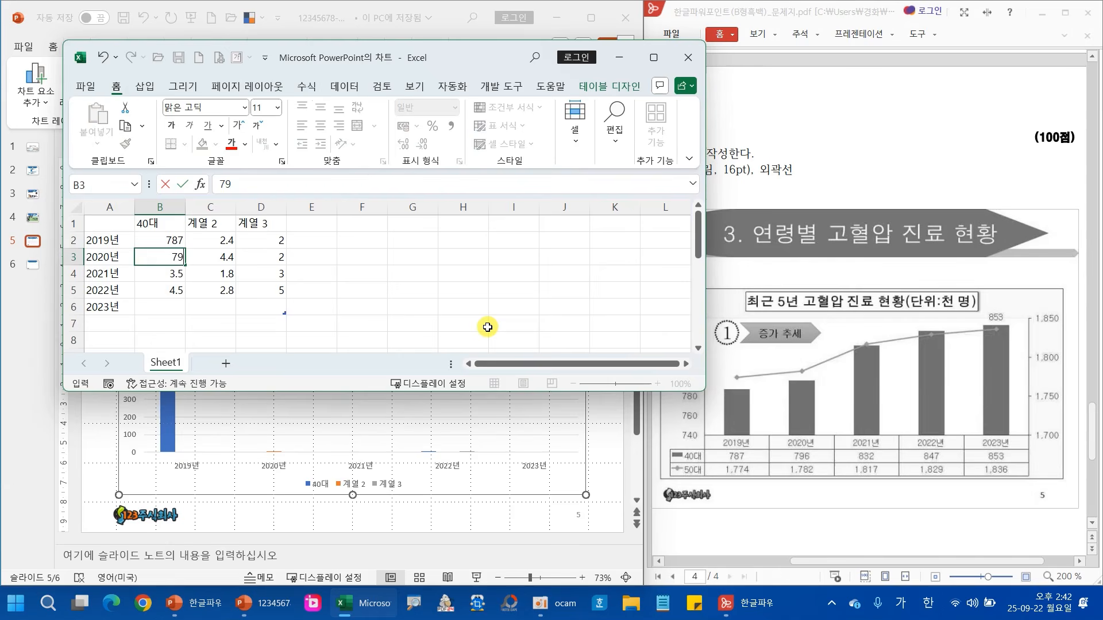
type("6")
key("Return")
type("832")
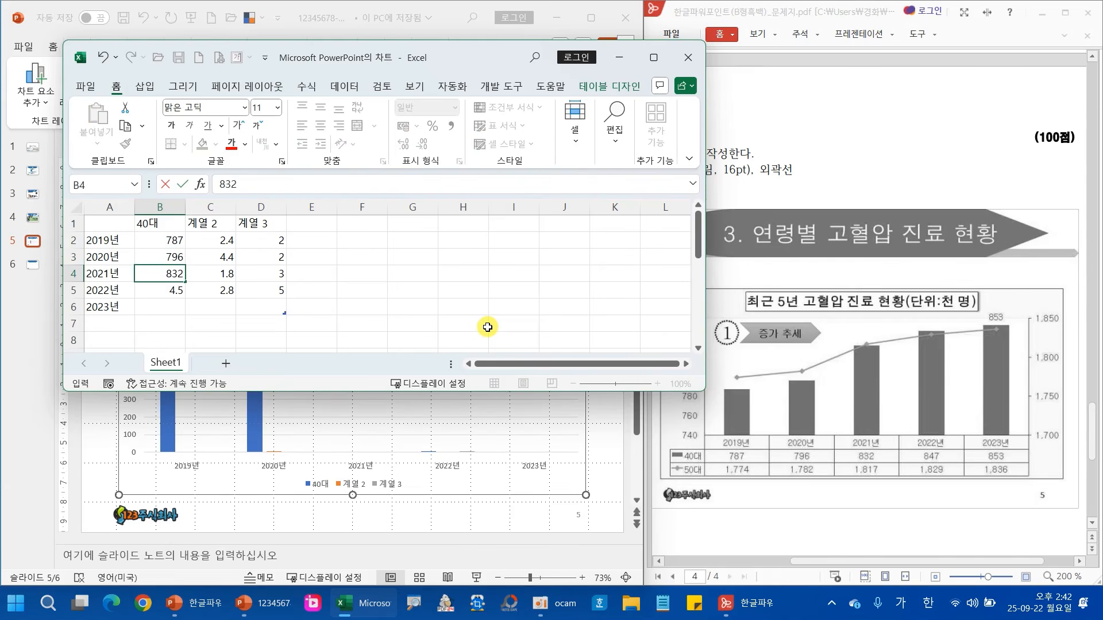
key("Return")
type("847")
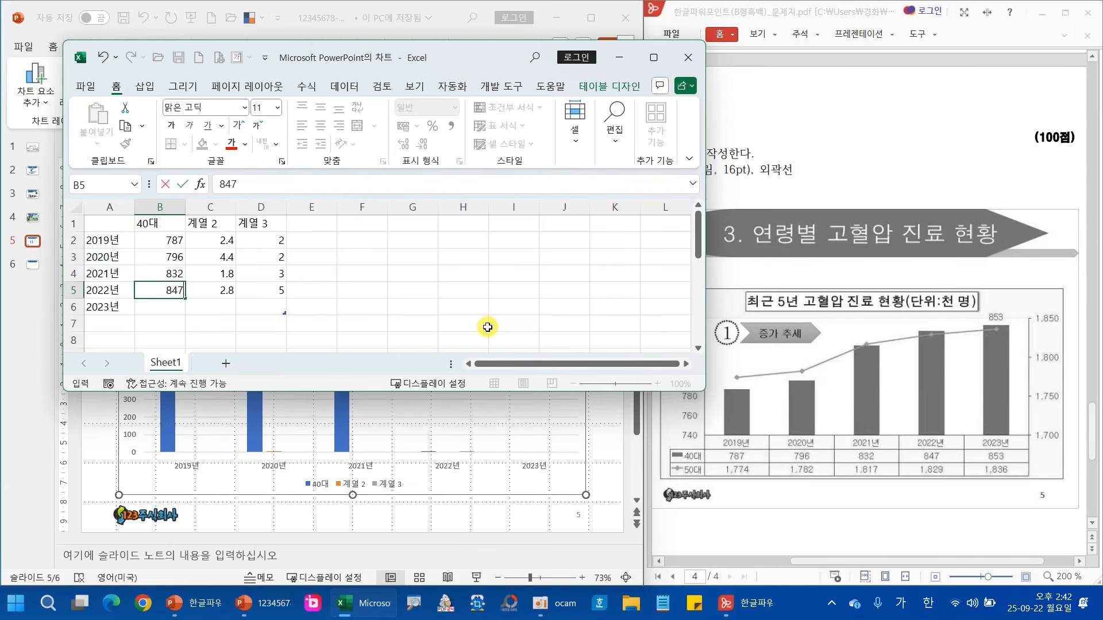
key("Return")
type("853")
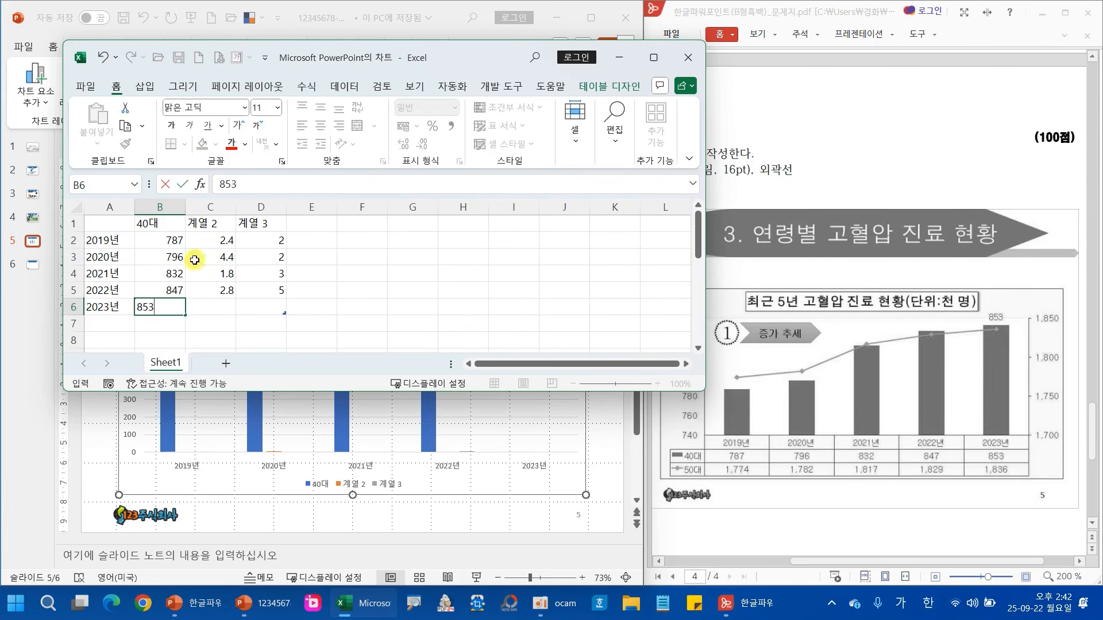
Name the second data series 50대 and enter its values 1774, 1782, 1817, 1829 and 1836 for 2019년 to 2023년.
left_click(218, 224)
type("50")
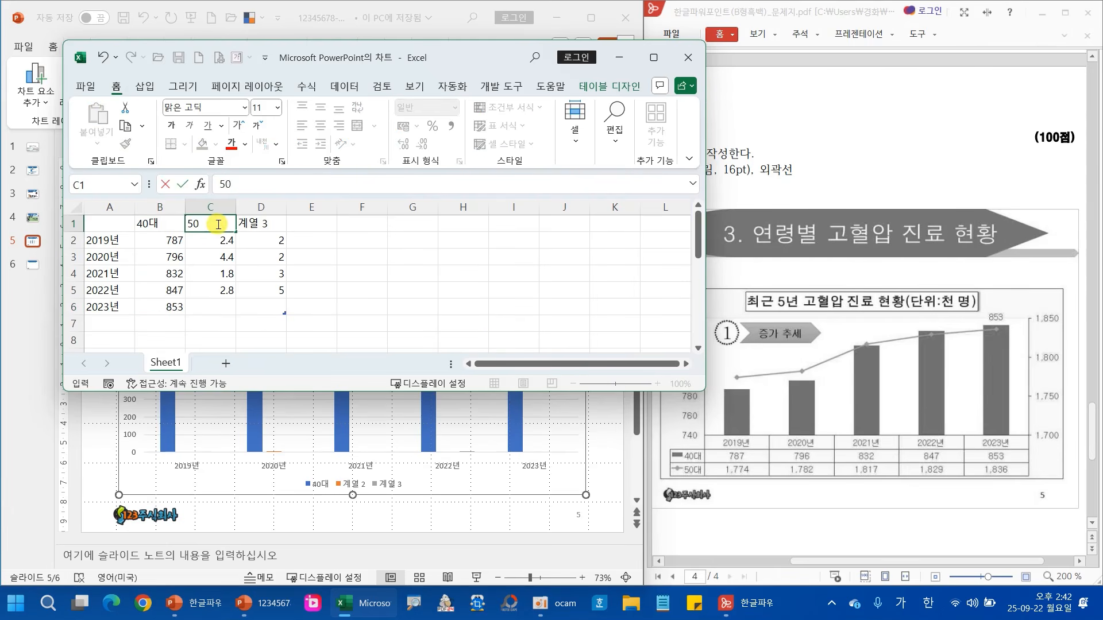
type("대")
key("Return")
type("1")
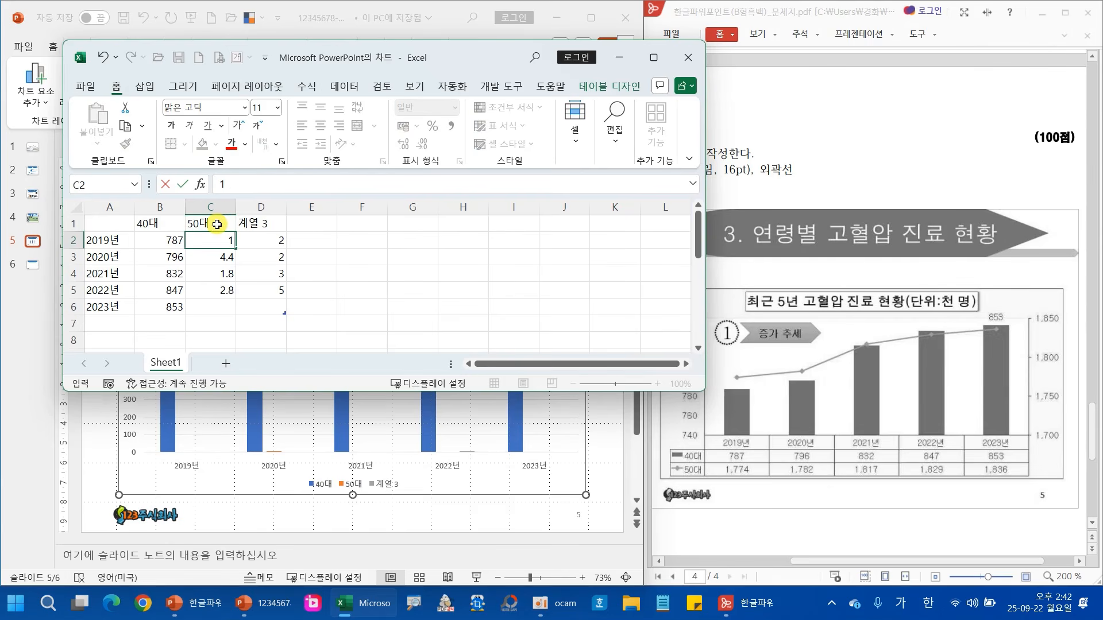
type("774")
key("Return")
type("17")
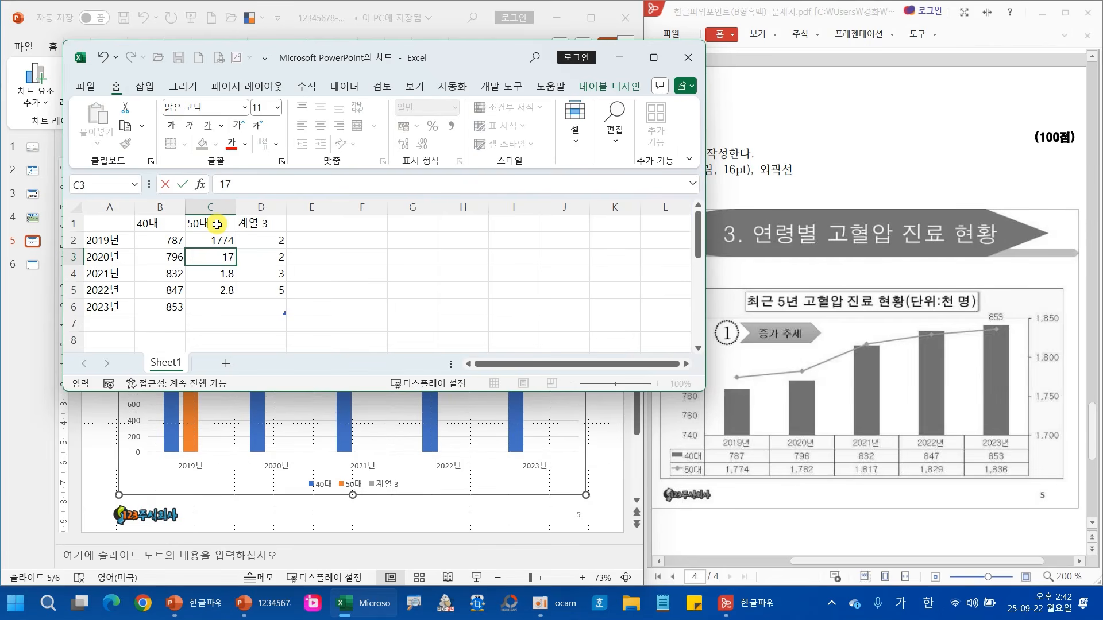
type("82")
key("Return")
type("1")
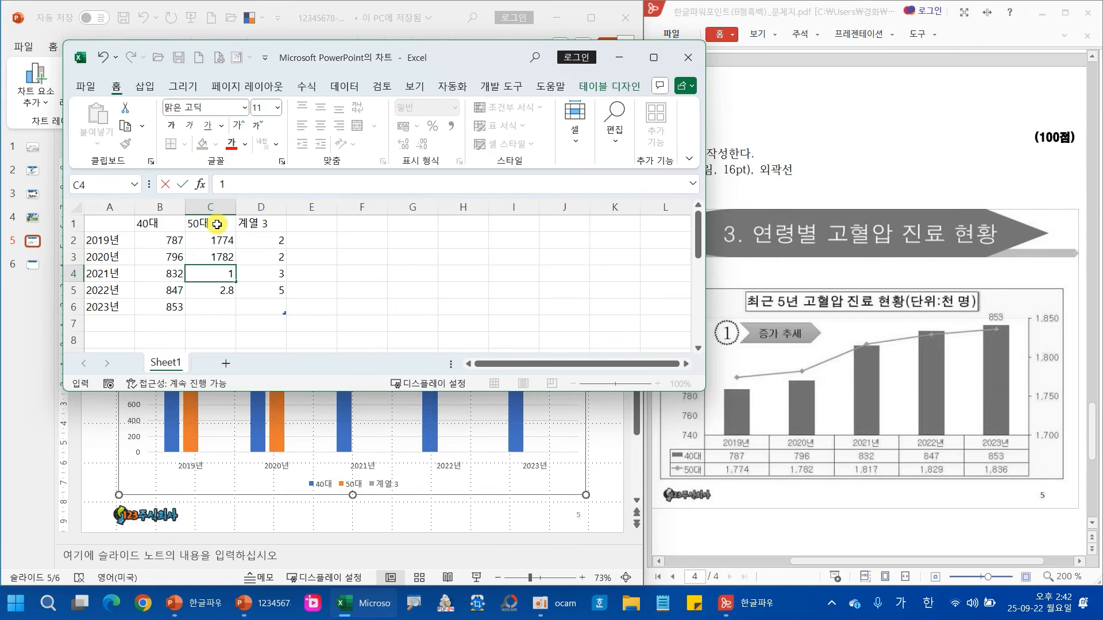
type("817")
key("Return")
type("18")
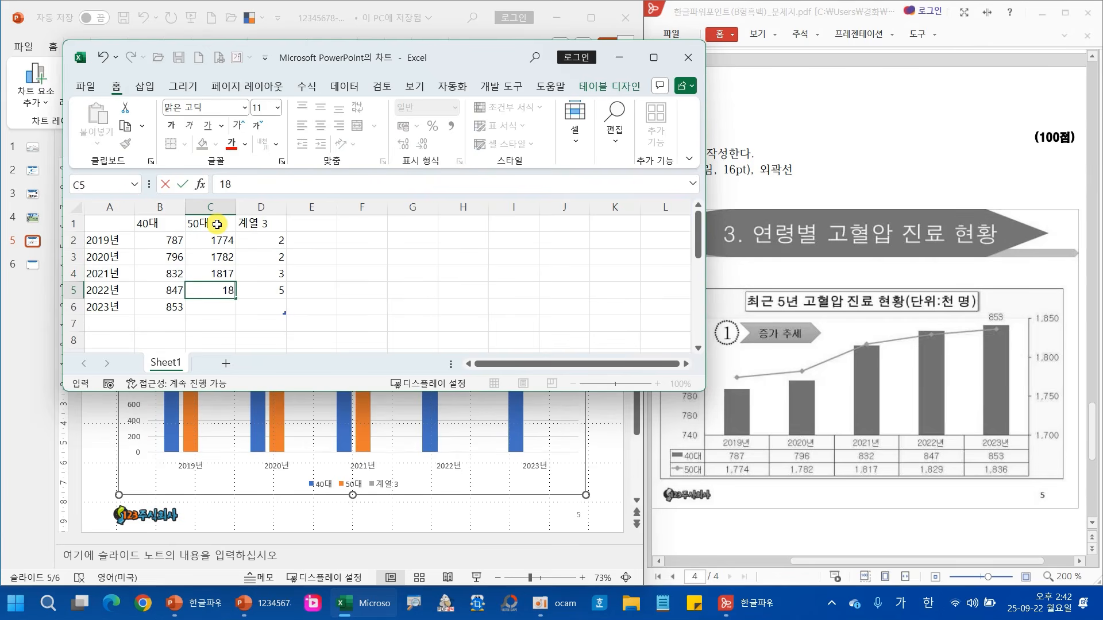
type("29")
key("Return")
type("183")
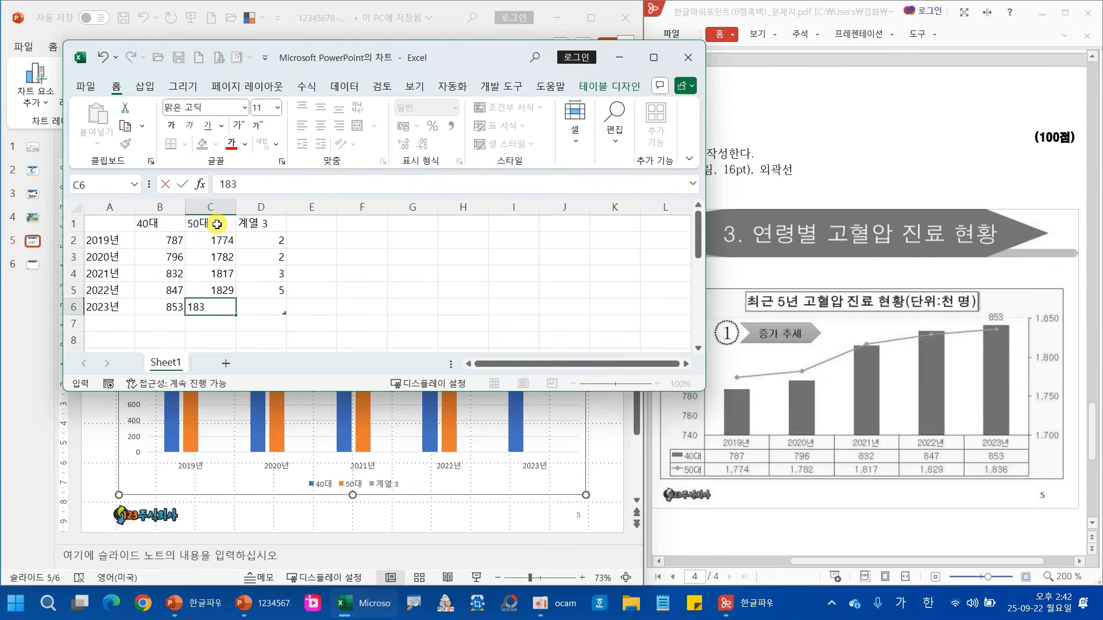
type("6")
key("Return")
left_click(216, 291)
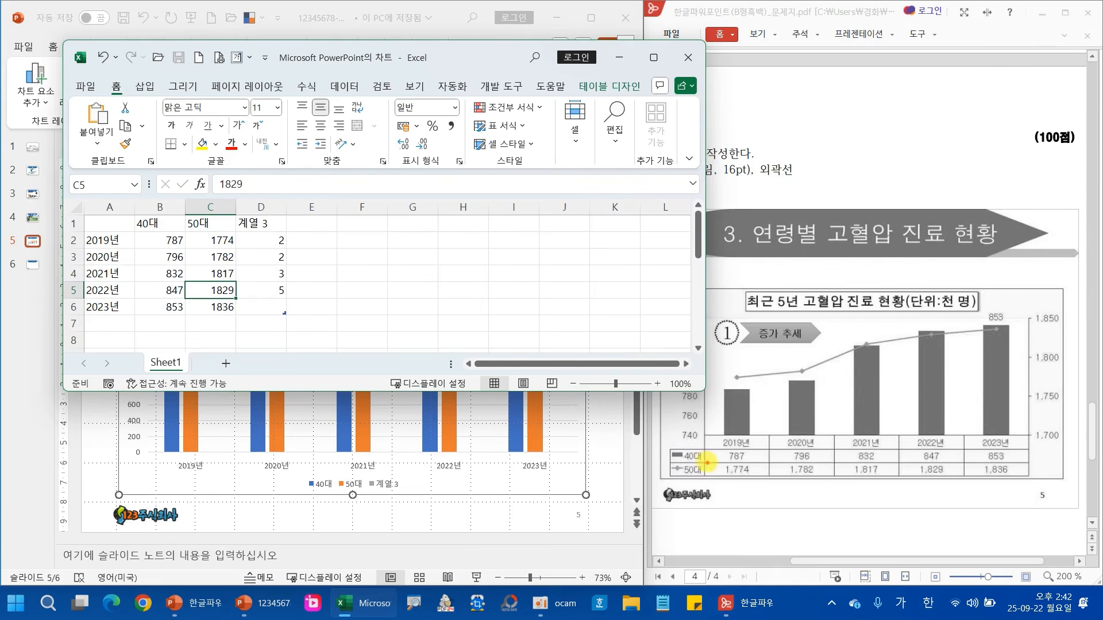
Apply the thousands-separator comma style to the 40대 and 50대 values in B2:C6, matching the exam sheet.
mouse_move(708, 462)
left_mouse_down()
mouse_move(1016, 472)
mouse_move(1030, 482)
left_mouse_up()
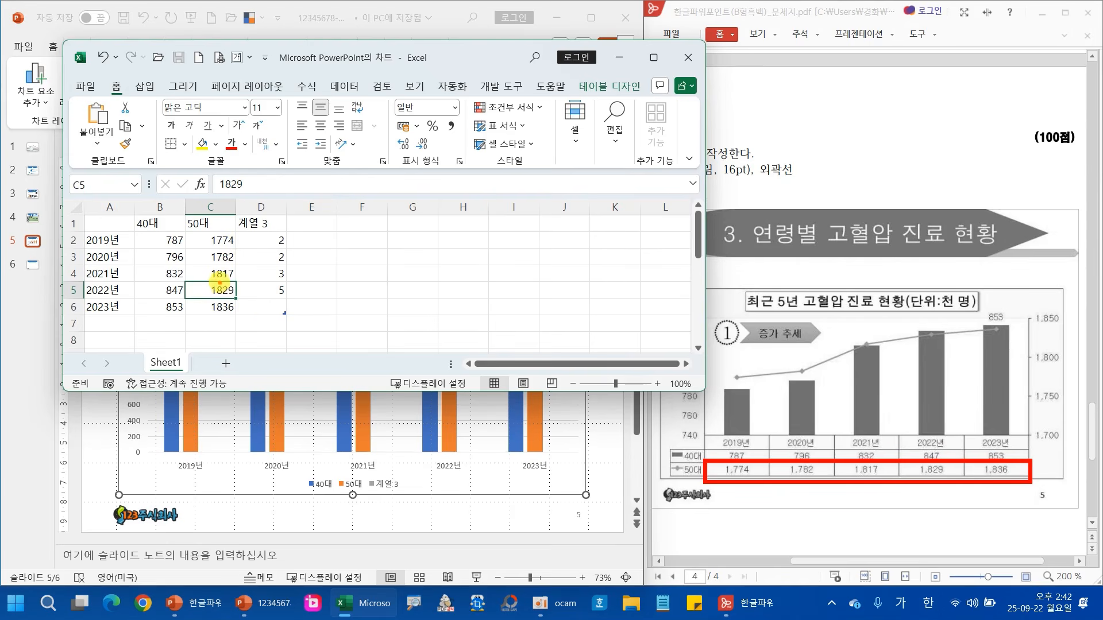
mouse_move(163, 240)
left_mouse_down()
mouse_move(207, 240)
mouse_move(219, 274)
left_mouse_up()
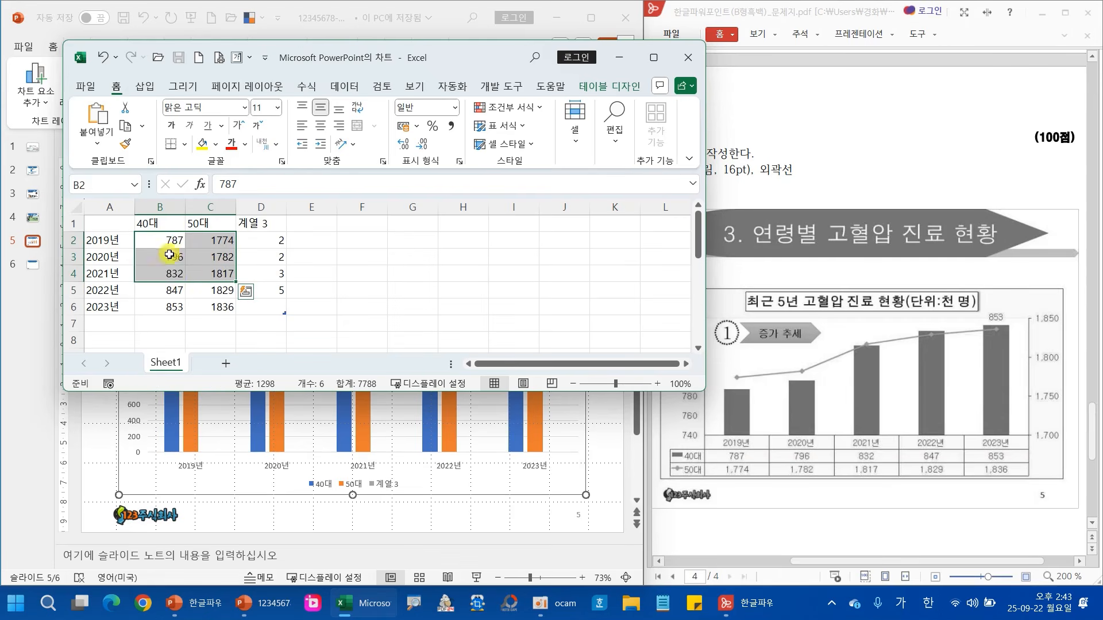
left_click_drag(164, 240, 215, 305)
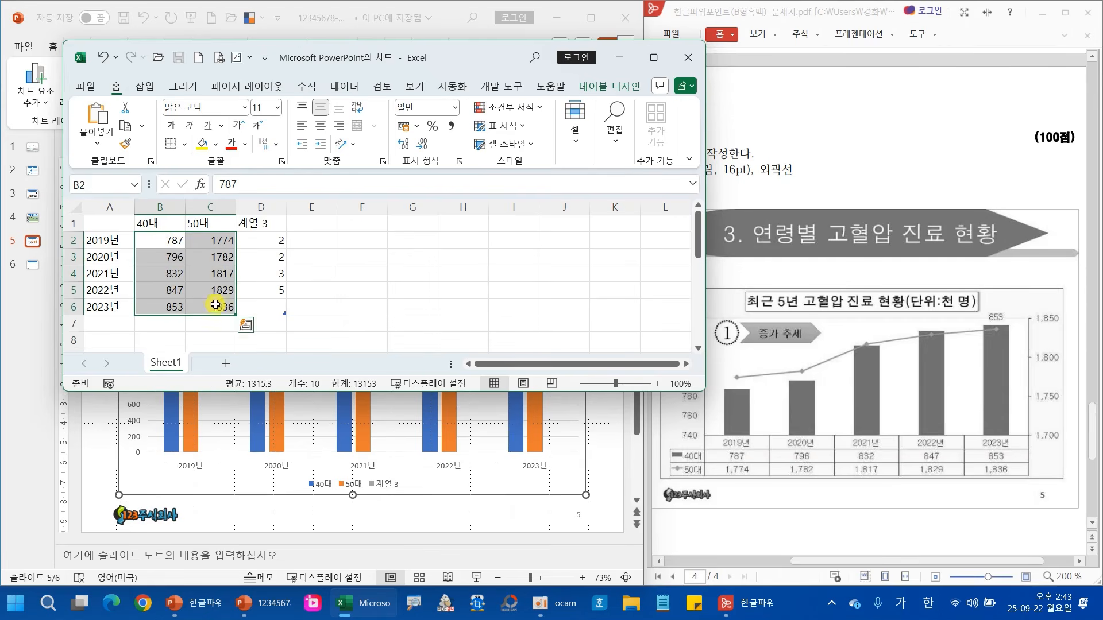
left_click(451, 126)
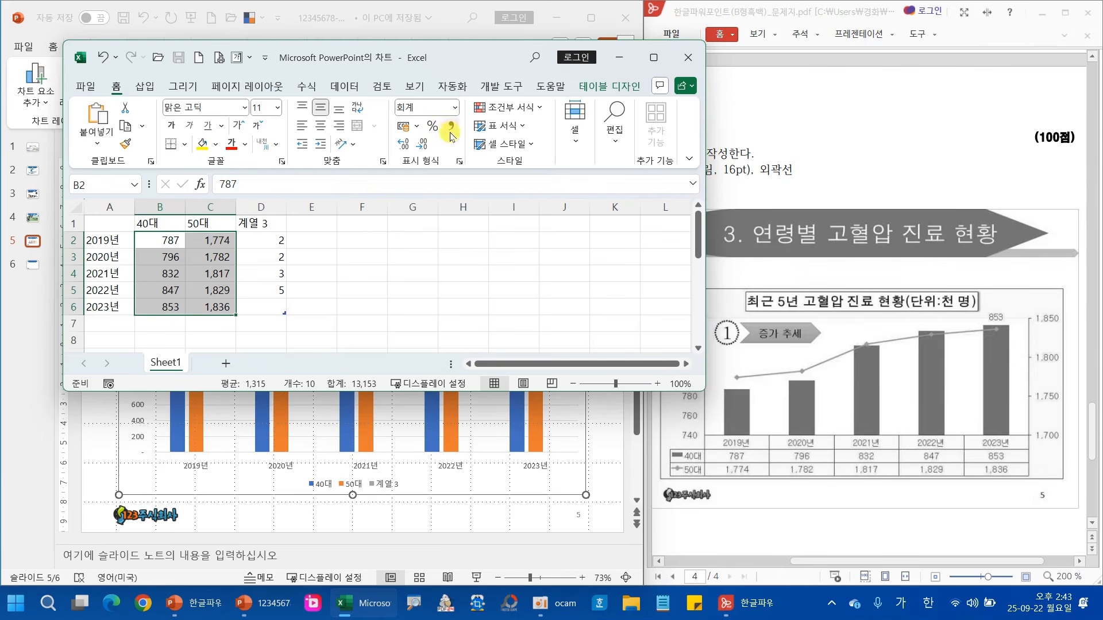
left_click(223, 276)
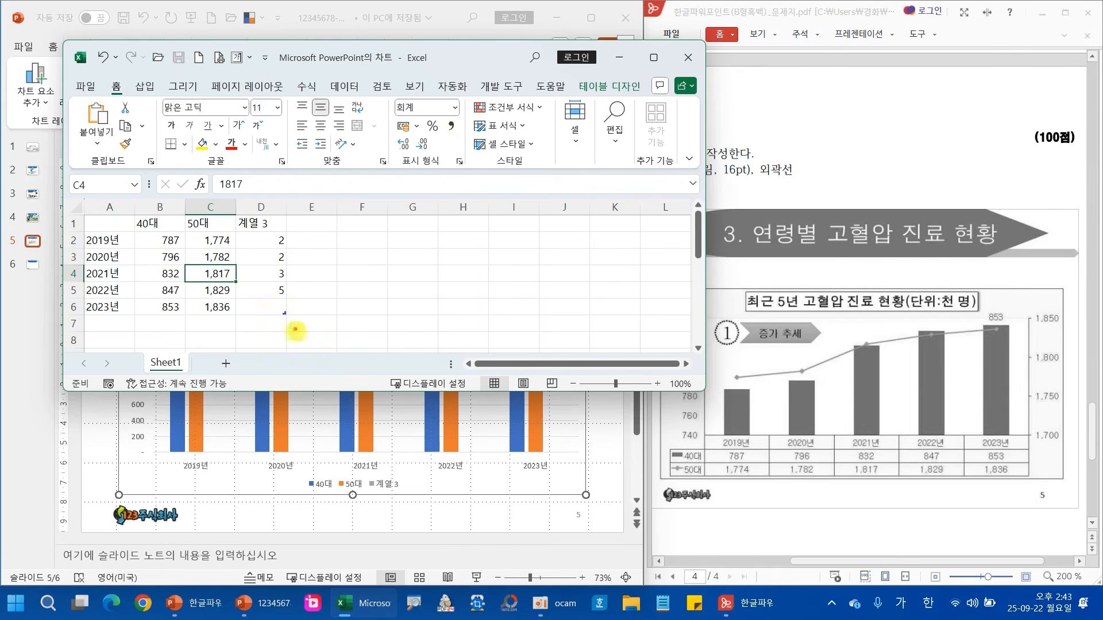
Shrink the chart's data range to end at column C so that the 계열 3 series is excluded.
mouse_move(409, 475)
left_mouse_down()
mouse_move(359, 502)
mouse_move(422, 483)
mouse_move(390, 470)
mouse_move(271, 316)
mouse_move(255, 341)
mouse_move(294, 327)
left_mouse_up()
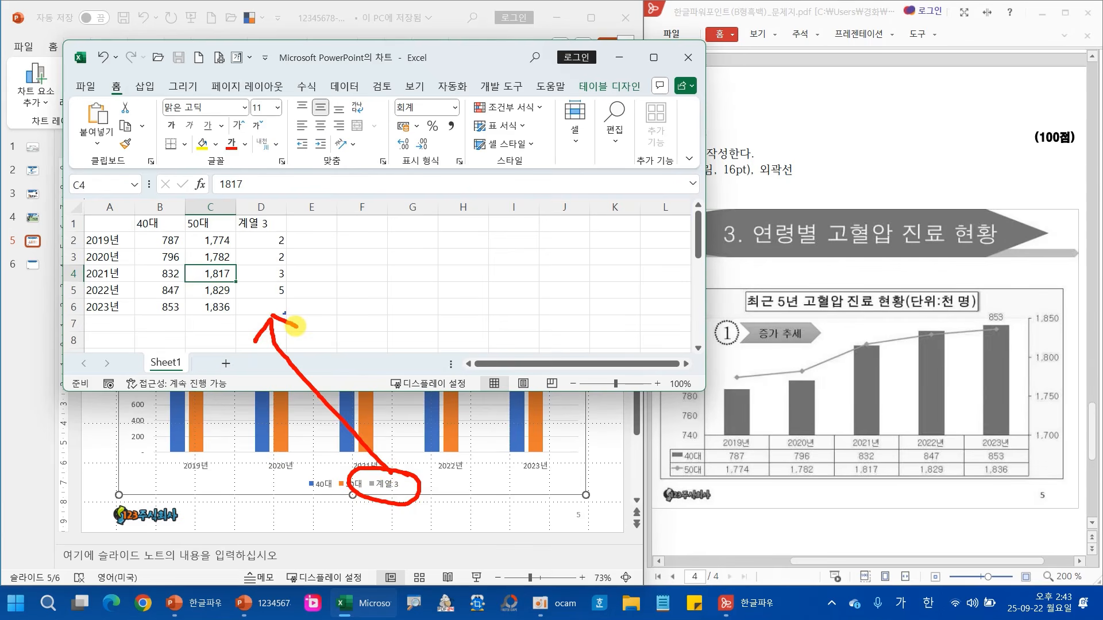
key("Escape")
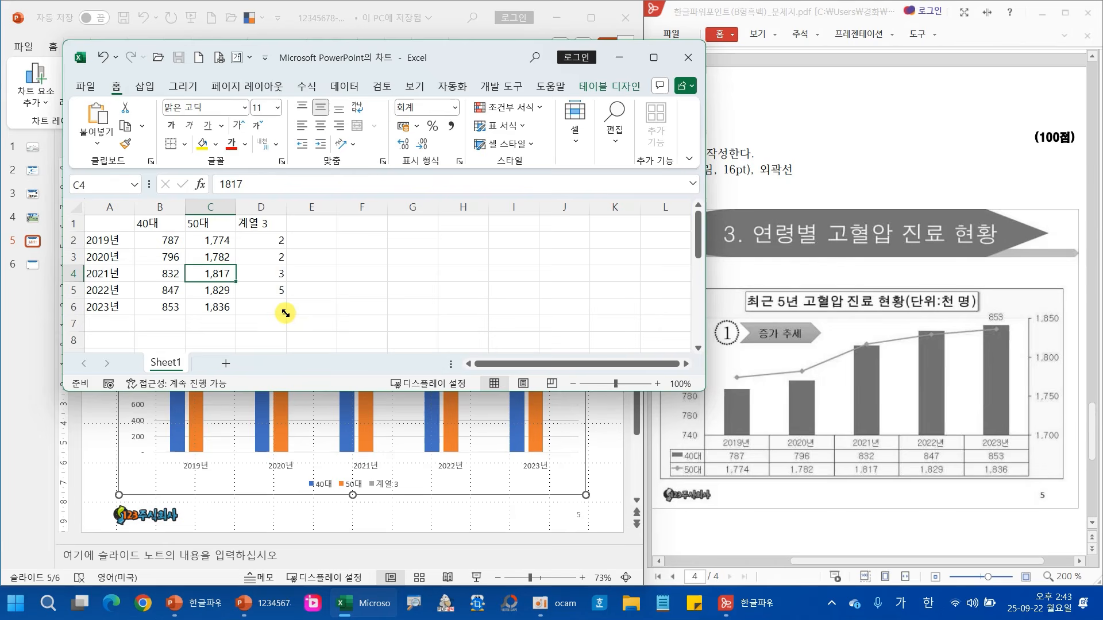
left_click_drag(285, 313, 237, 313)
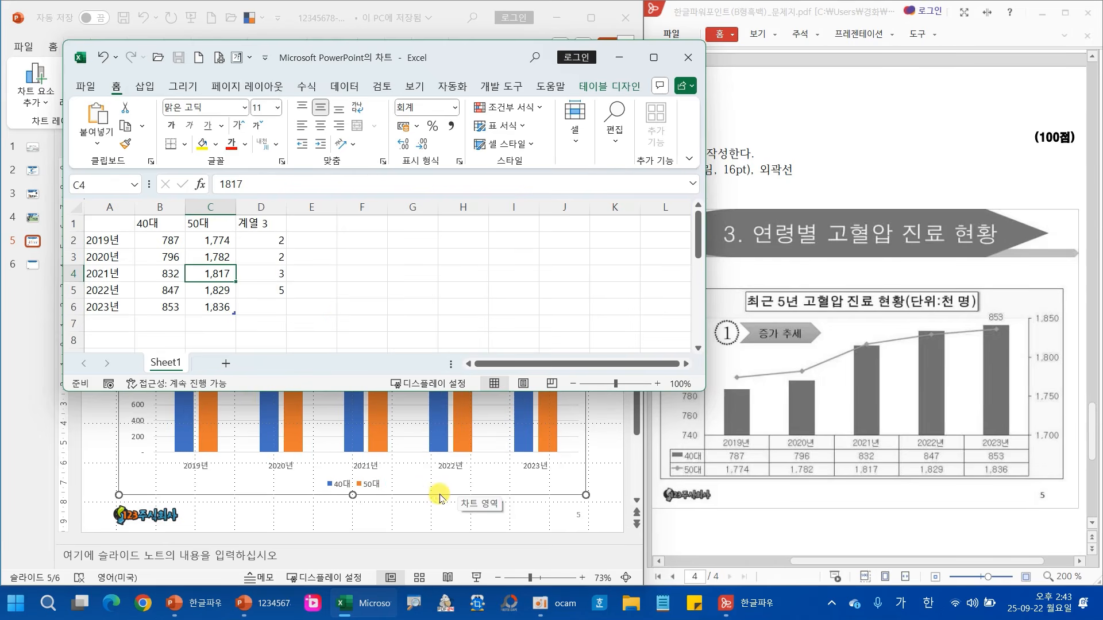
Check that the chart's source data covers A1:C6, and close the chart data sheet.
left_click(404, 289)
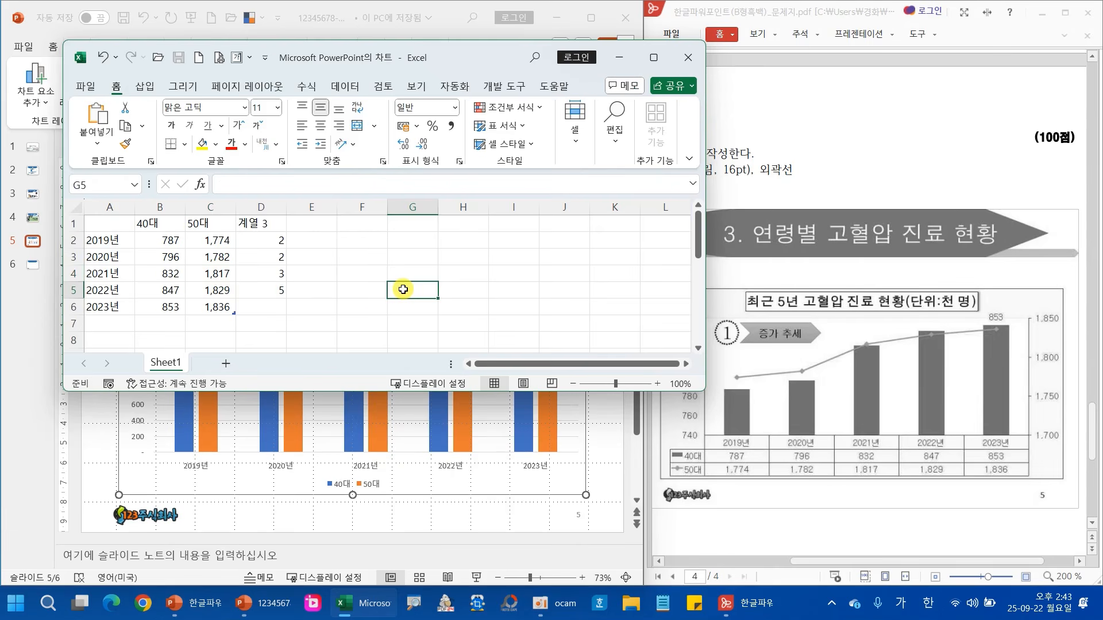
key("ctrl+2")
mouse_move(60, 208)
left_mouse_down()
mouse_move(142, 244)
mouse_move(245, 320)
left_mouse_up()
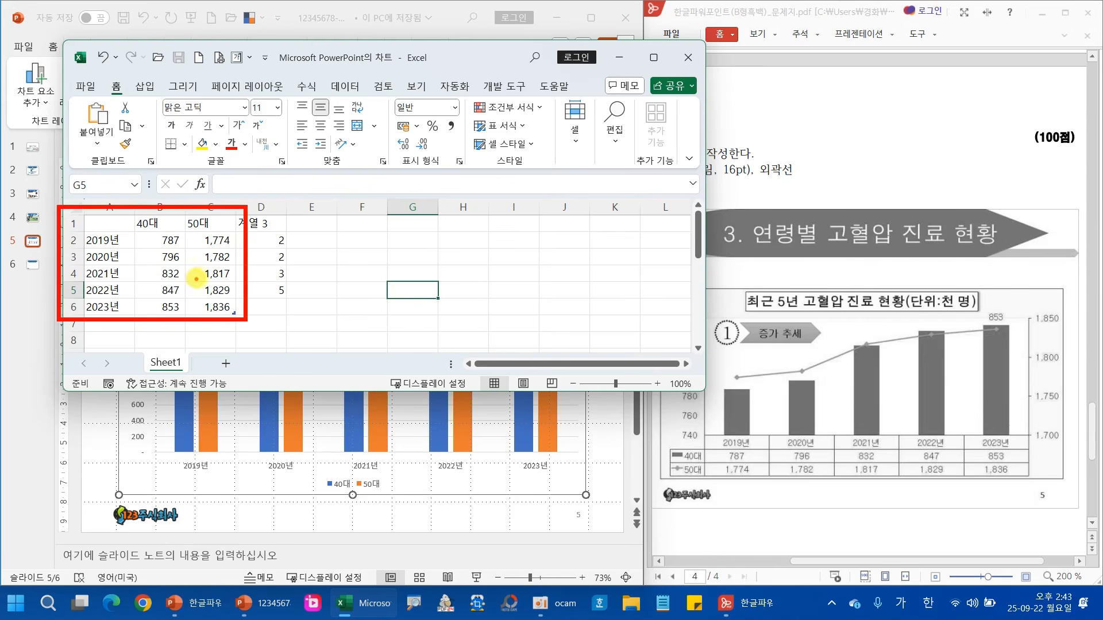
key("Escape")
left_click(687, 57)
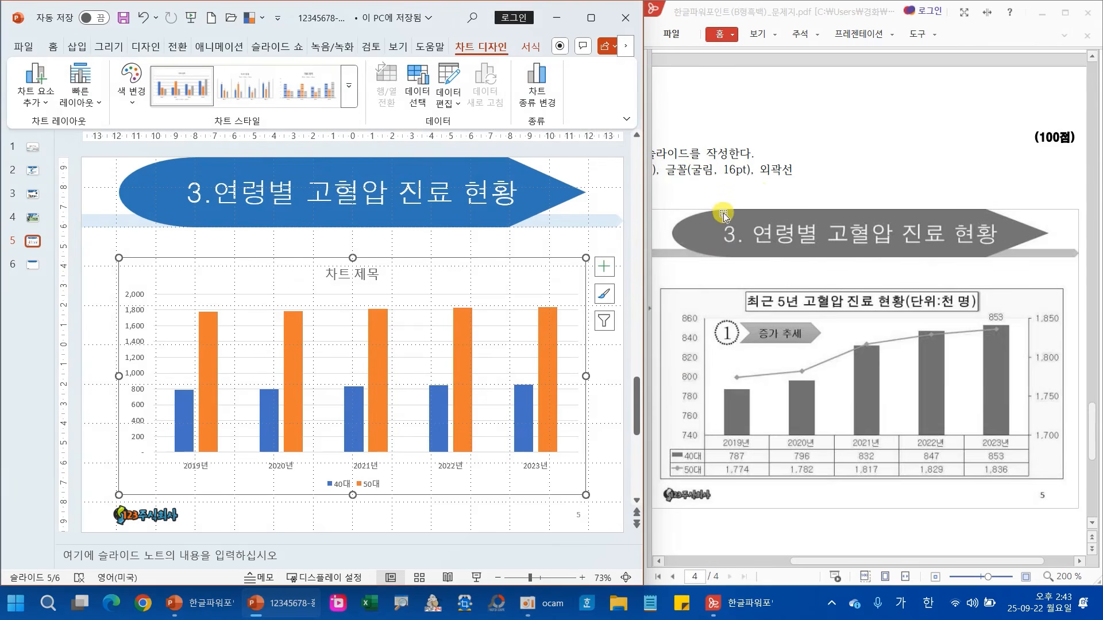
mouse_move(826, 446)
left_mouse_down()
mouse_move(791, 467)
mouse_move(847, 456)
mouse_move(807, 438)
left_mouse_up()
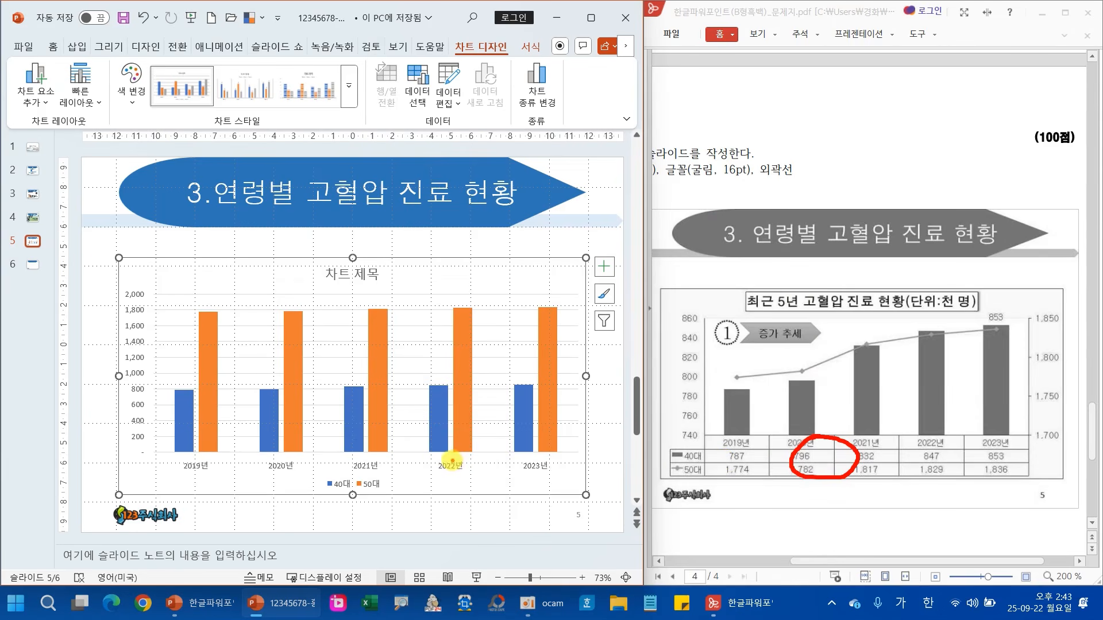
mouse_move(836, 489)
left_mouse_down()
mouse_move(787, 492)
mouse_move(839, 493)
left_mouse_up()
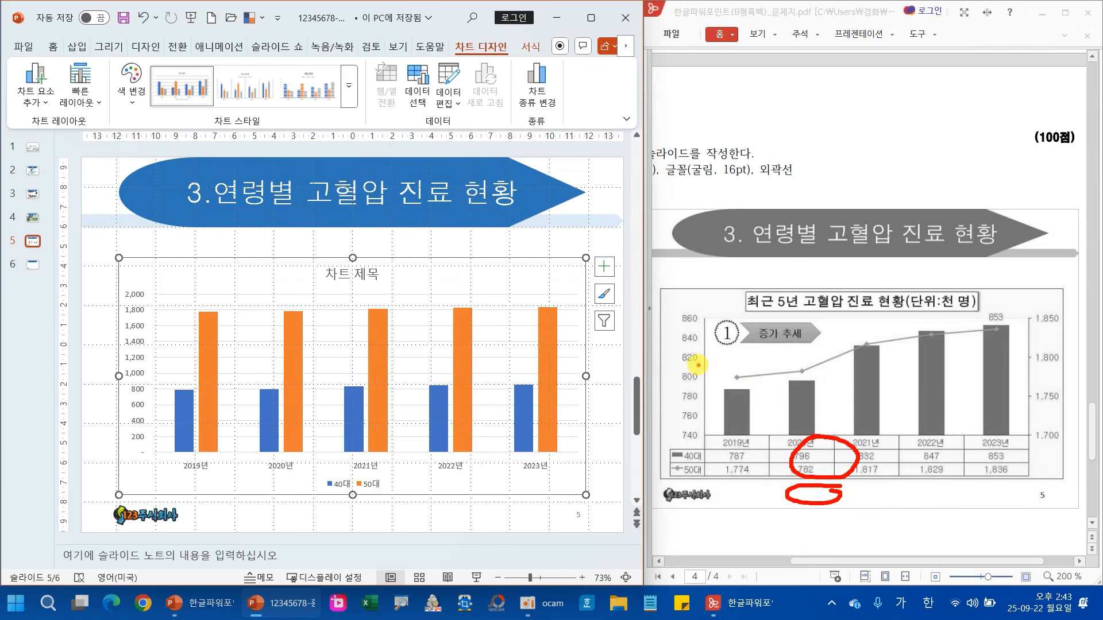
left_click_drag(697, 361, 860, 362)
left_click_drag(679, 391, 838, 394)
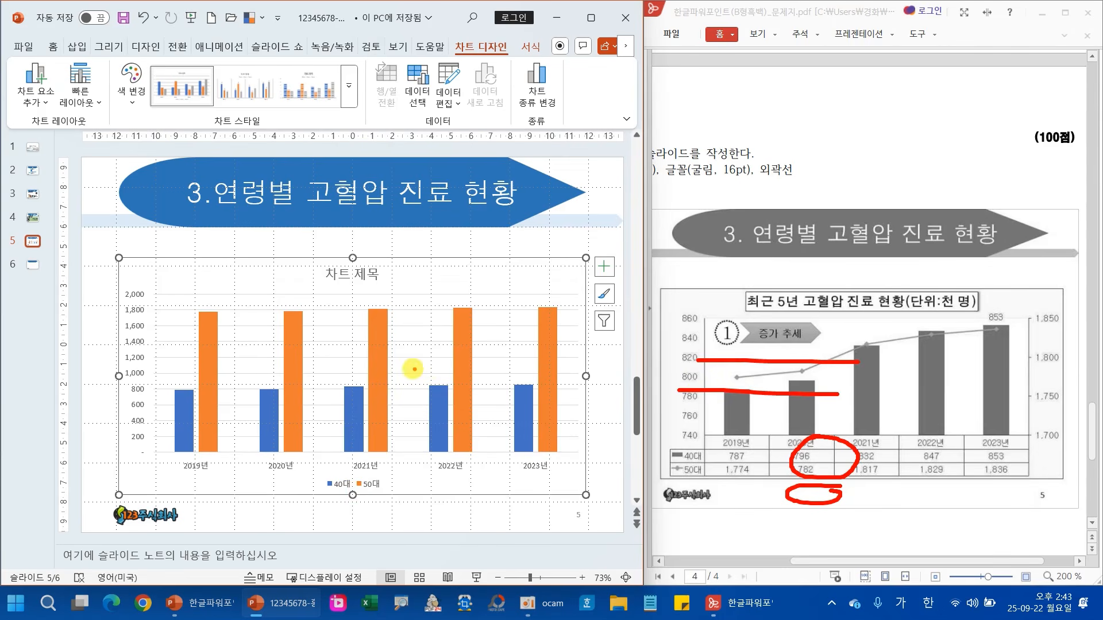
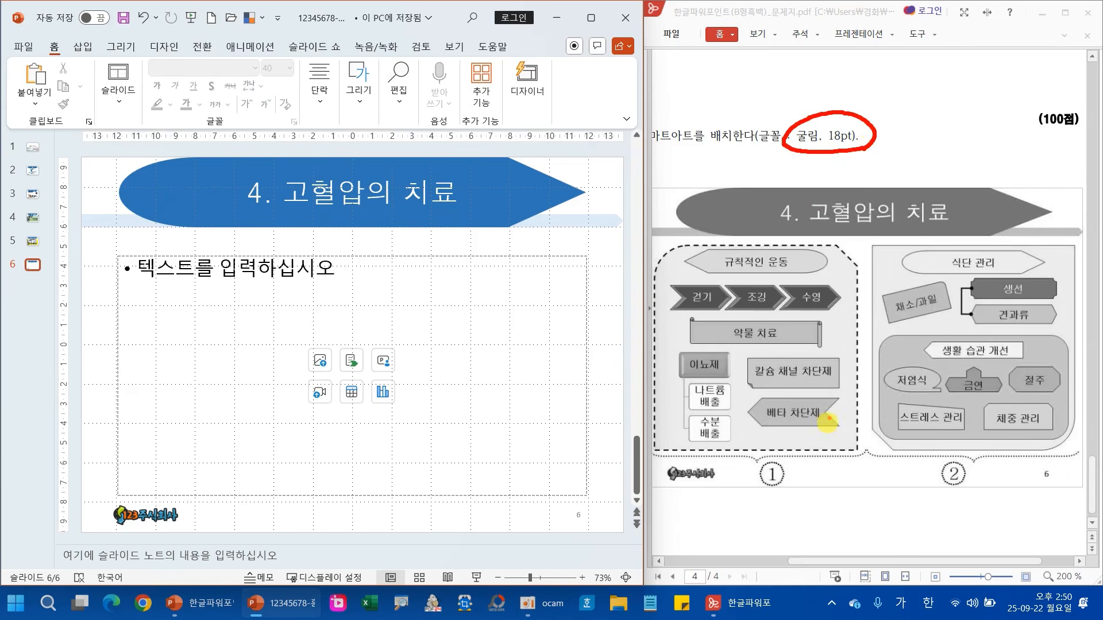
Review the exam sheet's slide 6 instructions, covering the animation order, detailed conditions and shape layout.
left_click_drag(856, 560, 751, 559)
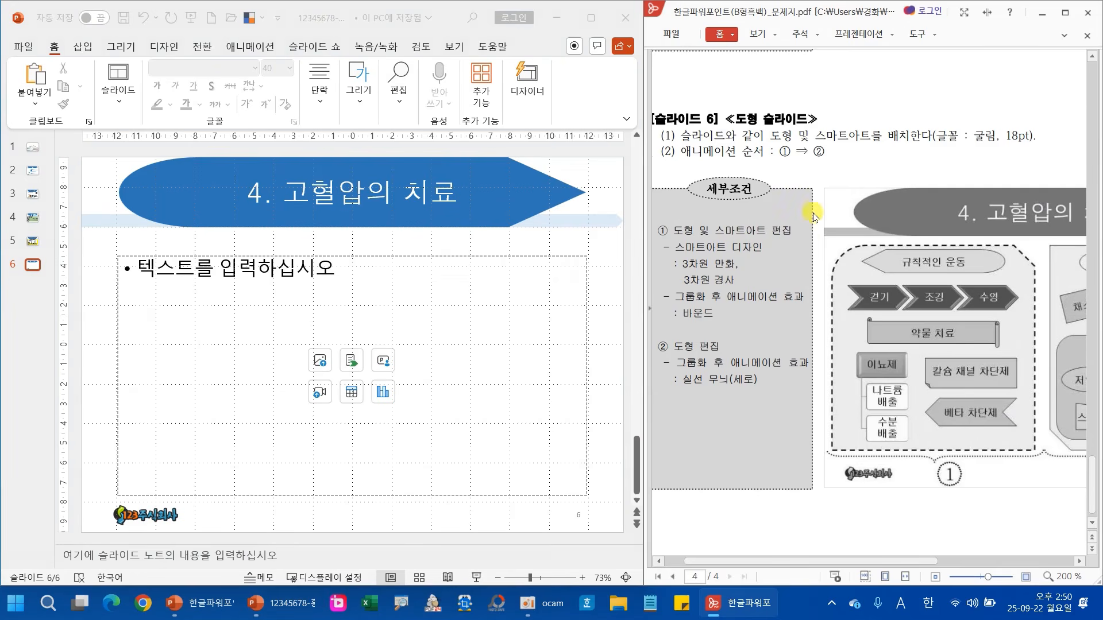
mouse_move(837, 170)
left_mouse_down()
mouse_move(798, 174)
mouse_move(803, 136)
mouse_move(828, 168)
left_mouse_up()
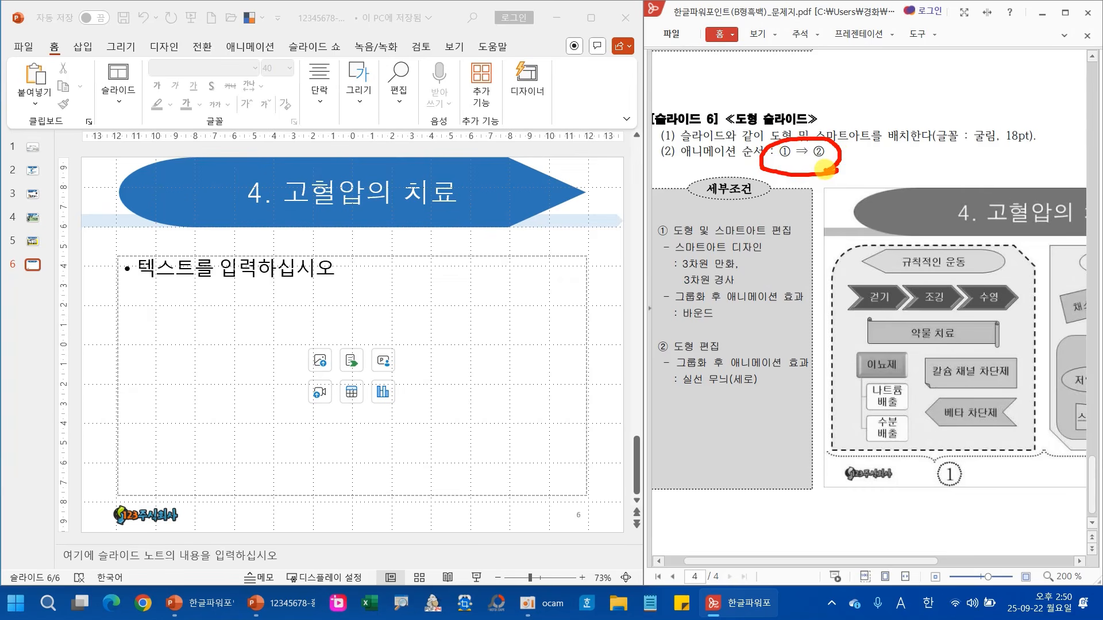
left_click_drag(893, 562, 986, 562)
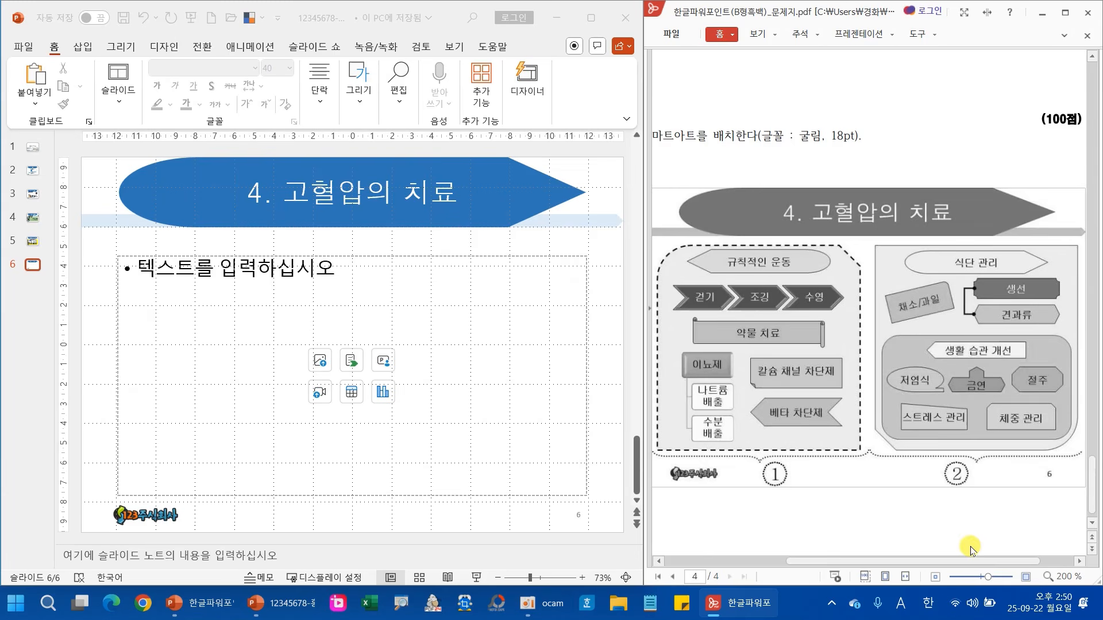
mouse_move(852, 253)
left_mouse_down()
mouse_move(857, 270)
mouse_move(864, 253)
left_mouse_up()
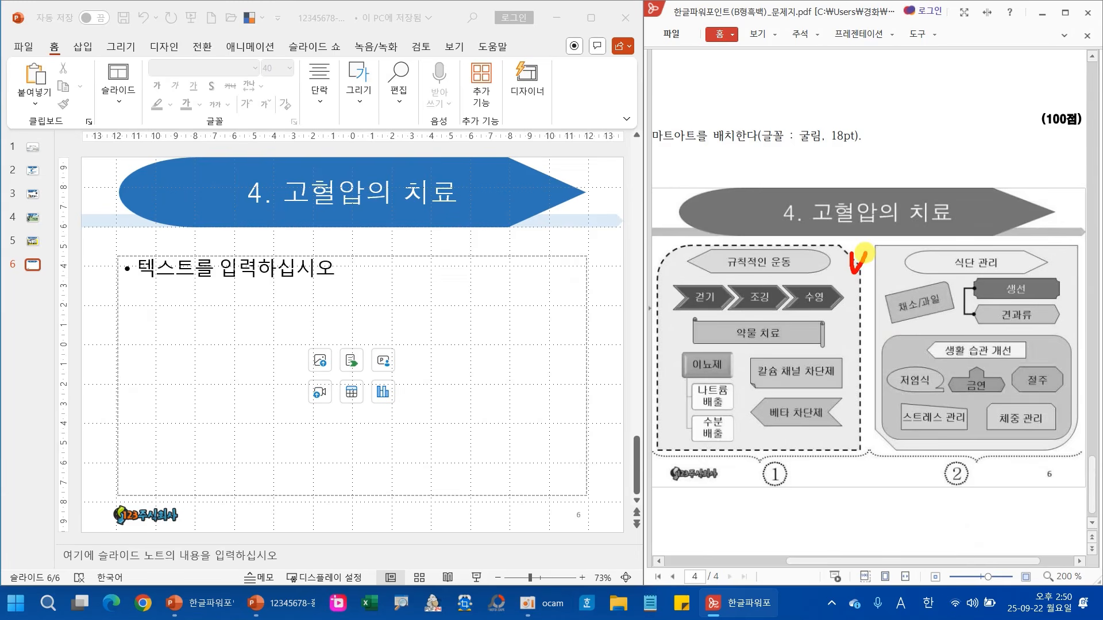
left_click_drag(959, 304, 976, 292)
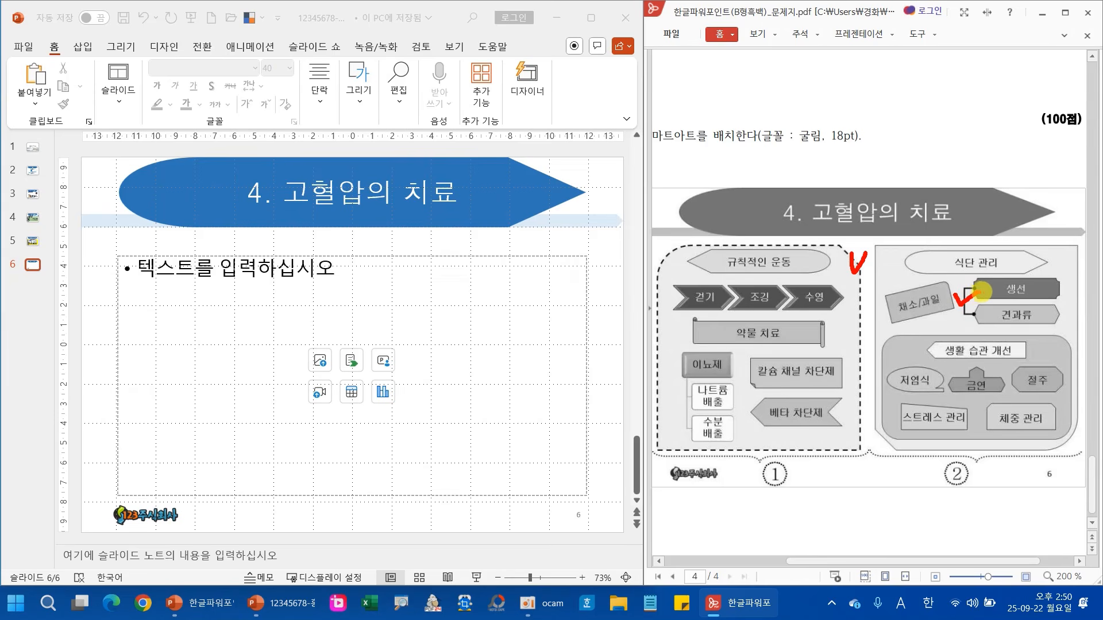
mouse_move(1043, 277)
left_mouse_down()
mouse_move(1046, 293)
mouse_move(1069, 278)
left_mouse_up()
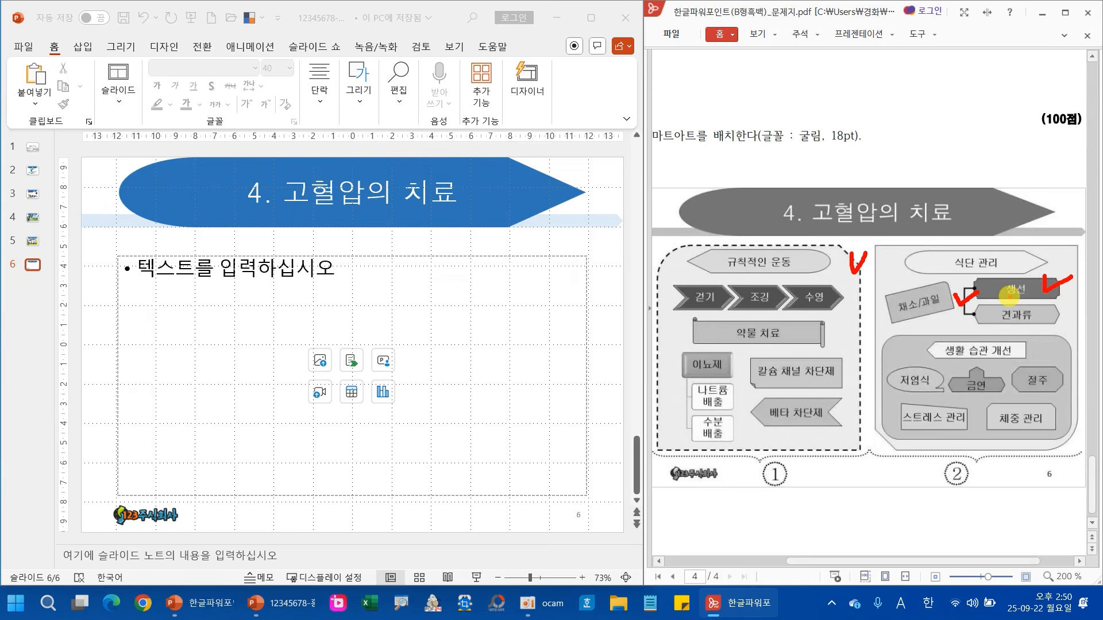
Delete the empty content placeholder from slide 6.
left_click(587, 296)
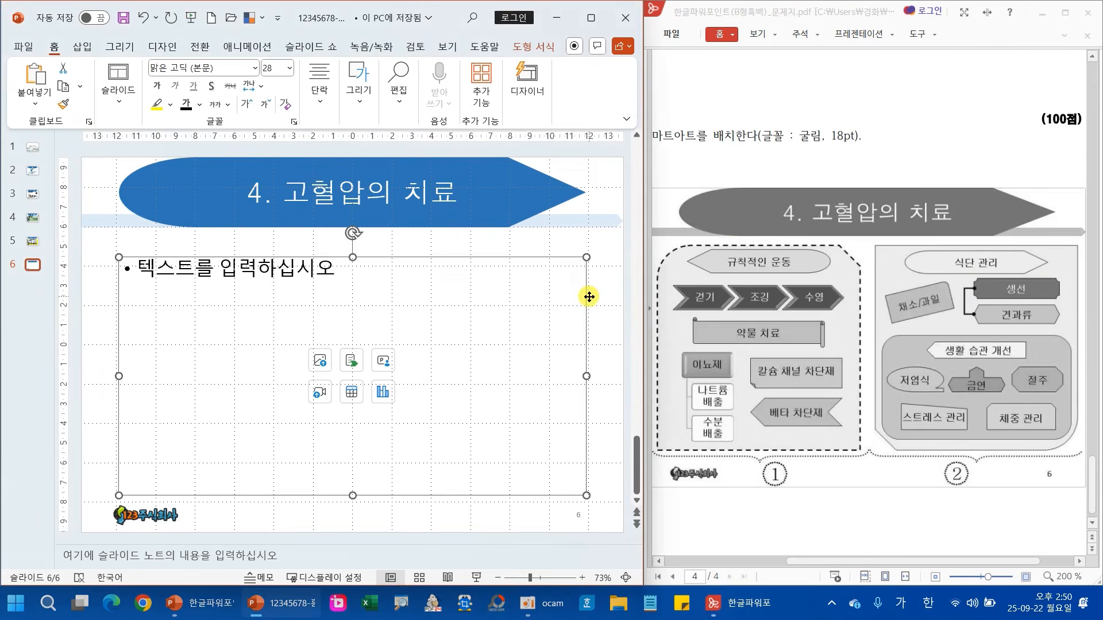
key("Delete")
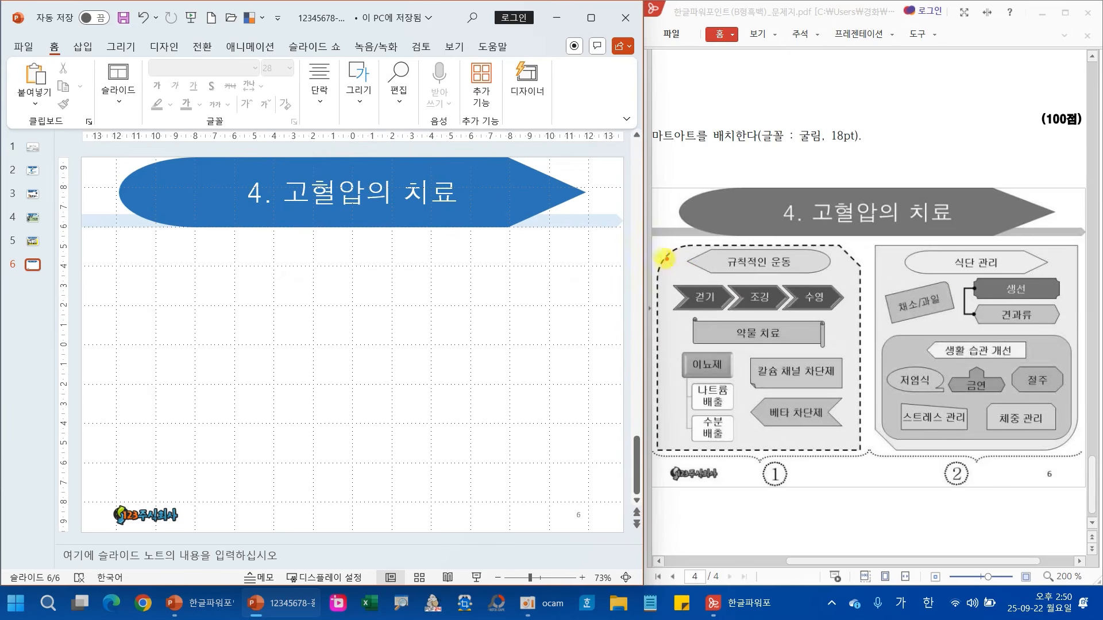
mouse_move(678, 255)
left_mouse_down()
mouse_move(650, 274)
mouse_move(679, 246)
mouse_move(677, 266)
left_mouse_up()
mouse_move(862, 266)
left_mouse_down()
mouse_move(829, 241)
mouse_move(859, 274)
left_mouse_up()
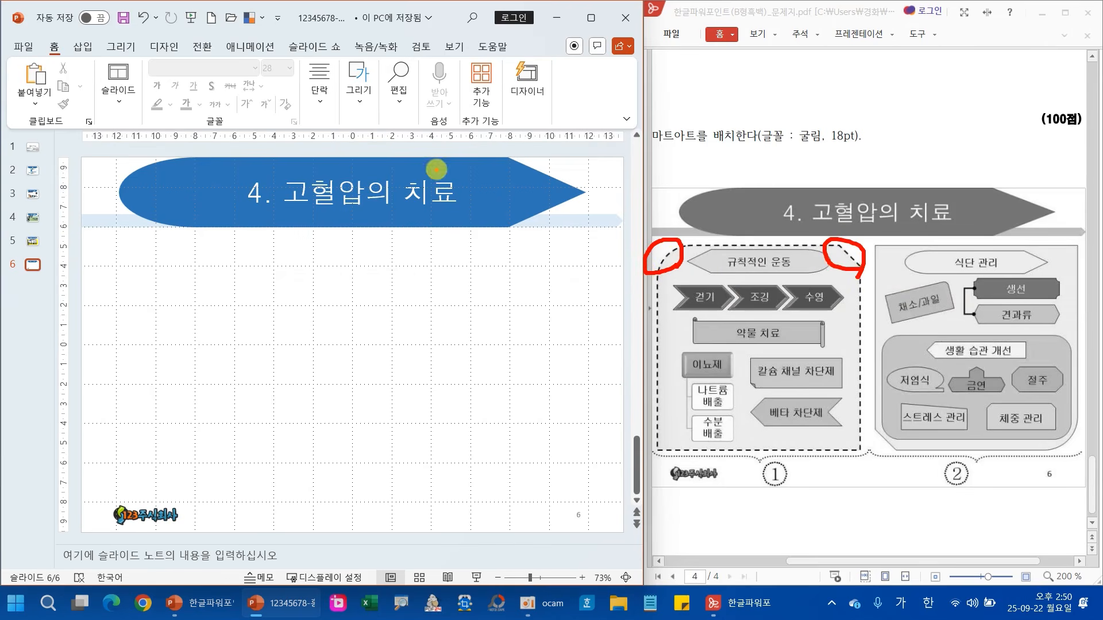
Draw a snip-and-round single corner rectangle about 13 cm wide and 13.5 cm tall on slide 6's left half, and reduce both corner cuts.
key("Escape")
left_click(359, 86)
left_click(461, 159)
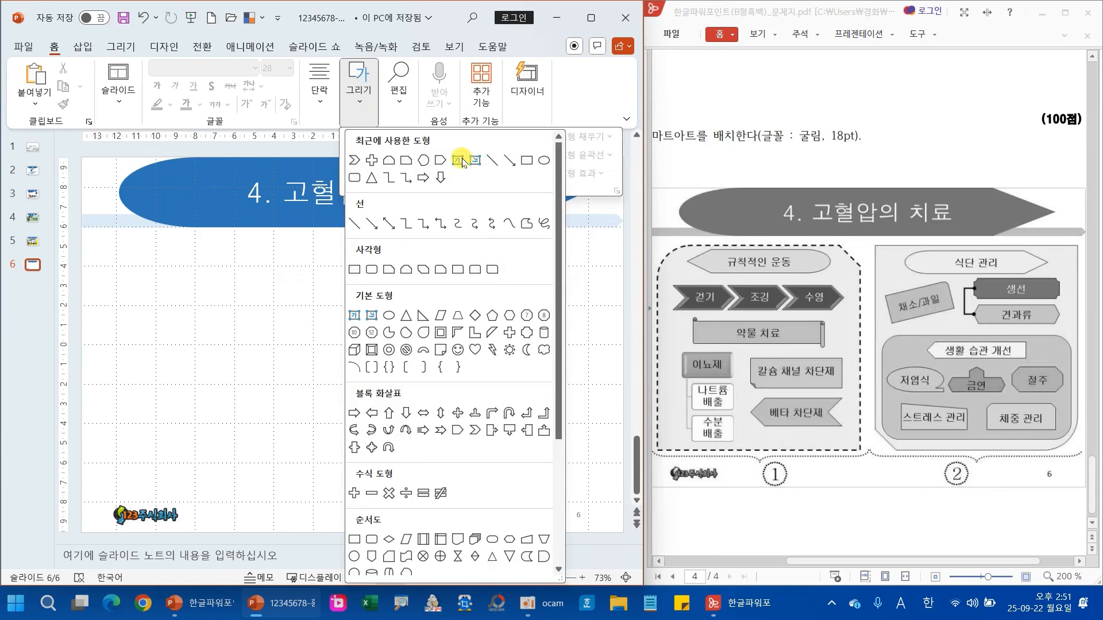
left_click(440, 268)
left_click_drag(92, 238, 345, 501)
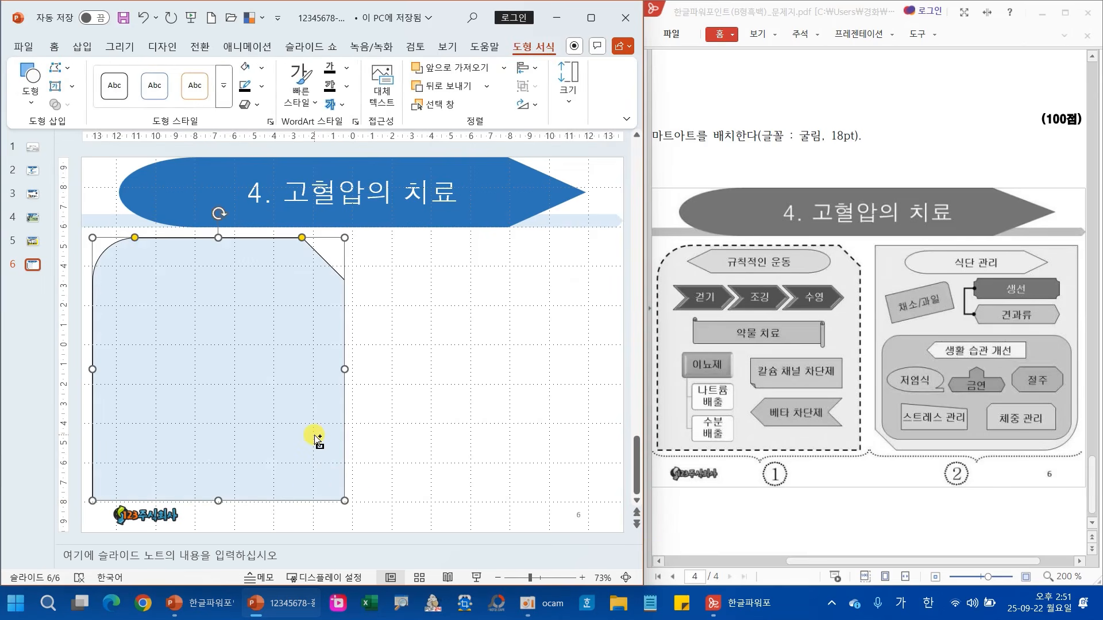
mouse_move(158, 254)
left_mouse_down()
mouse_move(87, 276)
mouse_move(93, 230)
mouse_move(149, 247)
mouse_move(154, 263)
left_mouse_up()
mouse_move(351, 273)
left_mouse_down()
mouse_move(360, 298)
mouse_move(263, 214)
mouse_move(373, 282)
mouse_move(370, 297)
left_mouse_up()
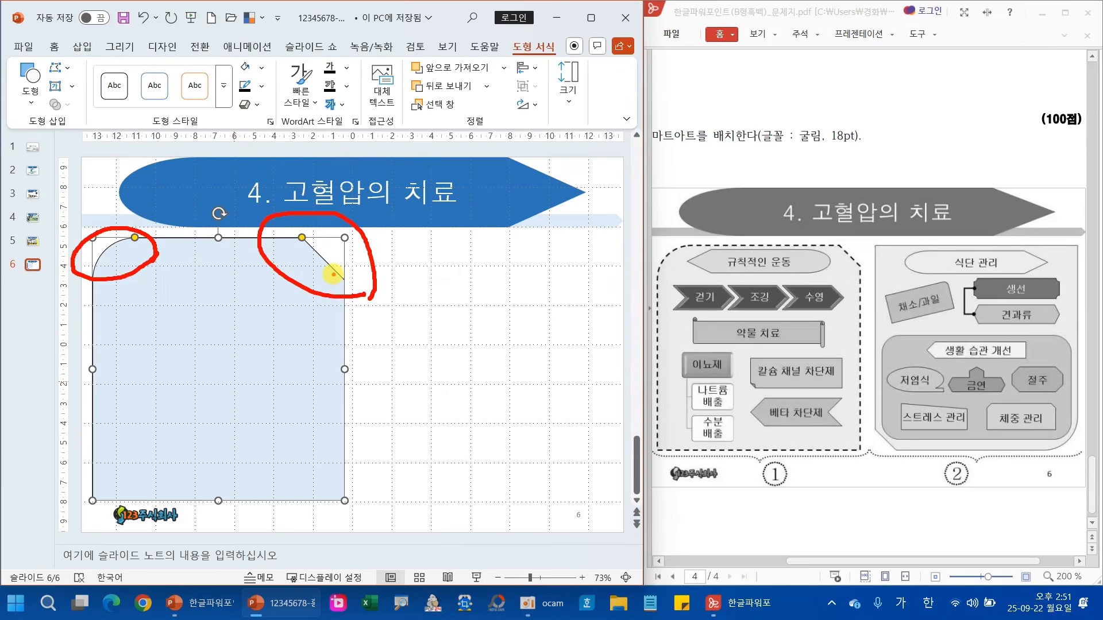
key("Escape")
left_click_drag(135, 239, 122, 238)
left_click_drag(302, 238, 317, 238)
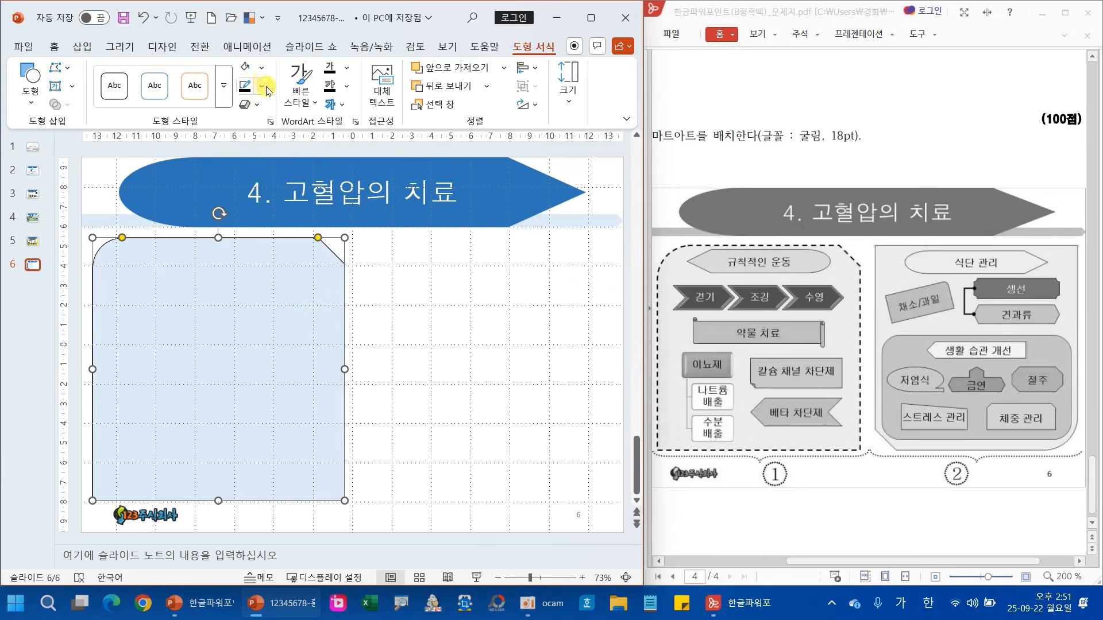
Fill the panel with the lightest green theme colour and place a copy of it on the slide's right half.
left_click(262, 67)
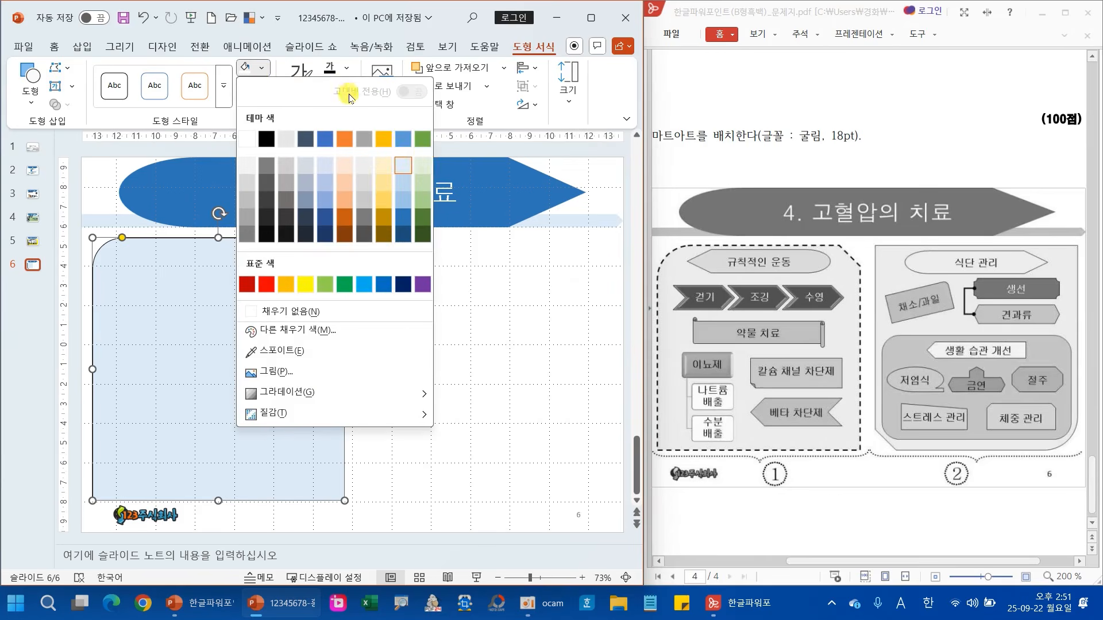
left_click(423, 166)
left_click_drag(263, 314, 528, 319)
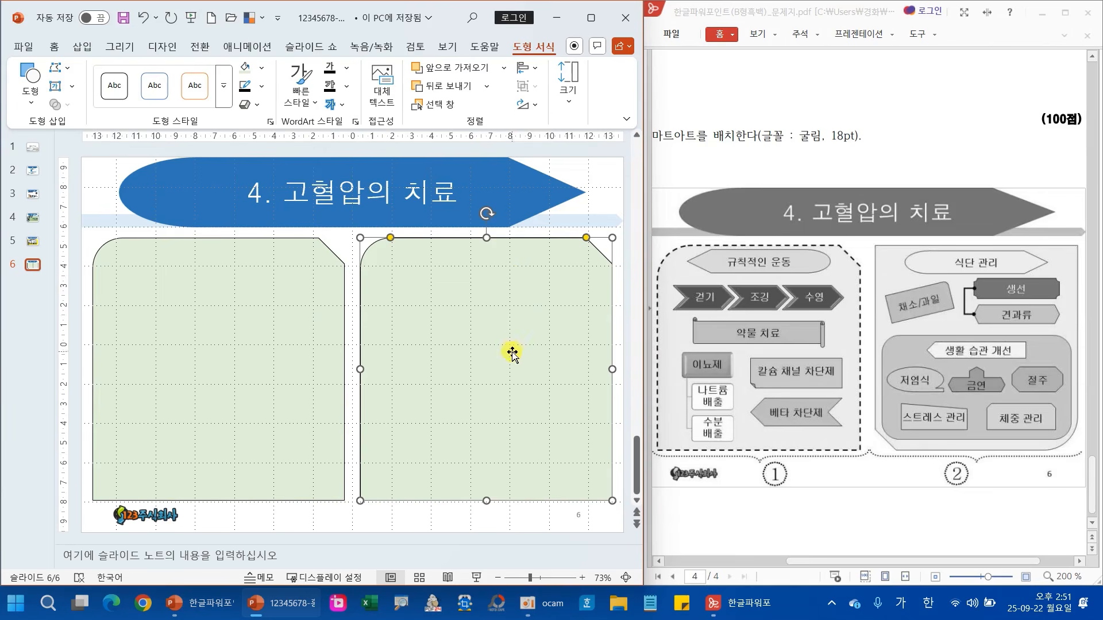
Flip the right panel vertically and horizontally so its cut corners match the exam sheet.
left_click(526, 104)
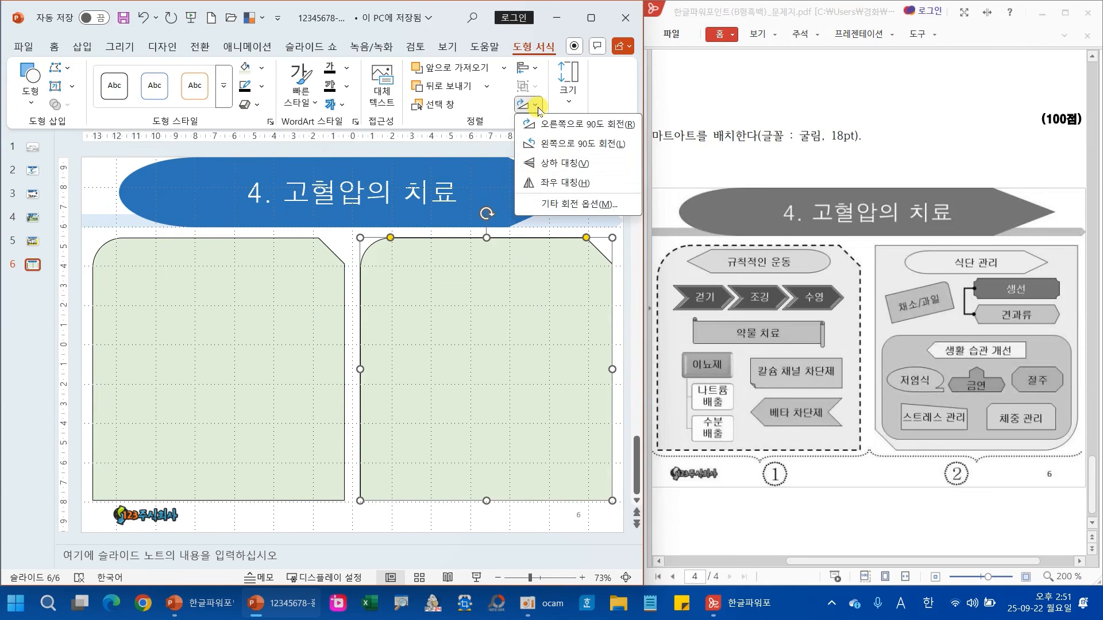
left_click(548, 164)
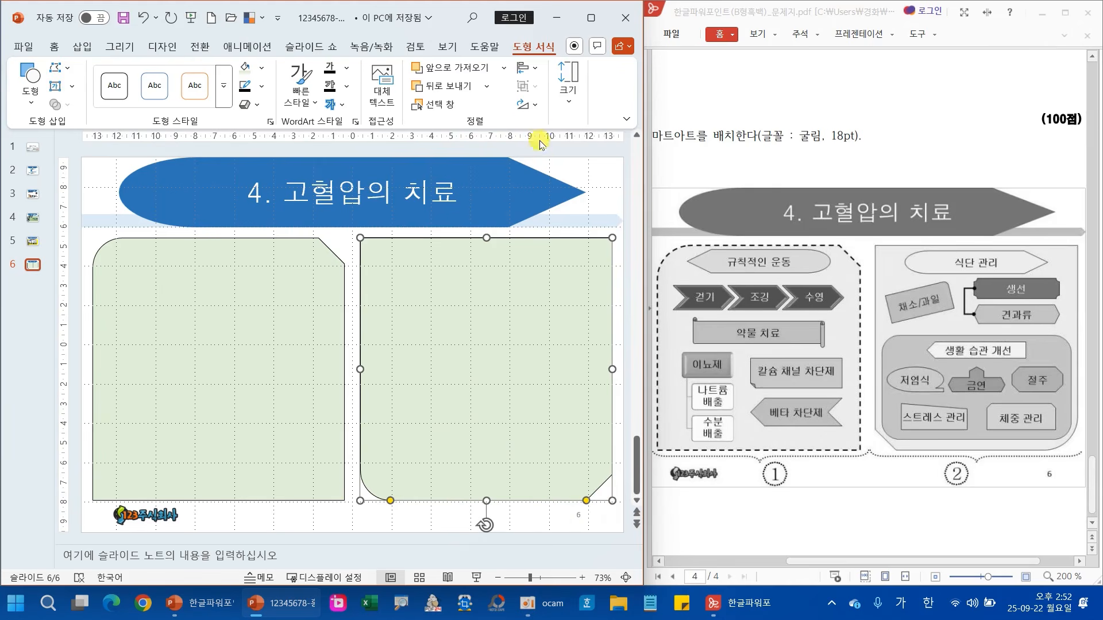
left_click(539, 108)
left_click(557, 184)
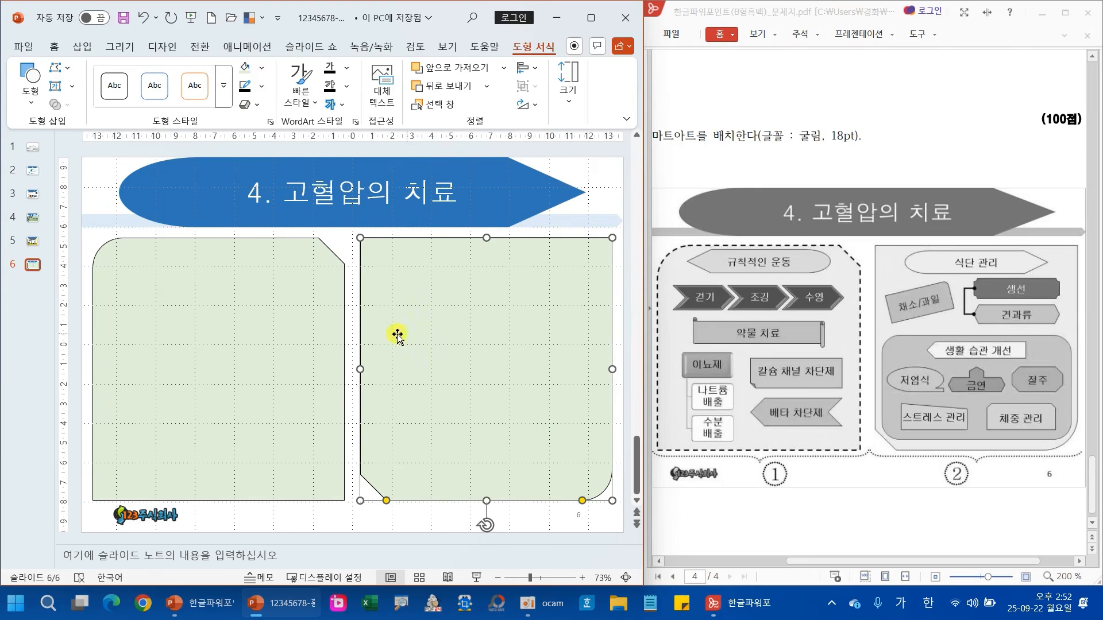
Give the left panel a dashed outline with a thickness of 2¼ pt.
left_click(225, 308)
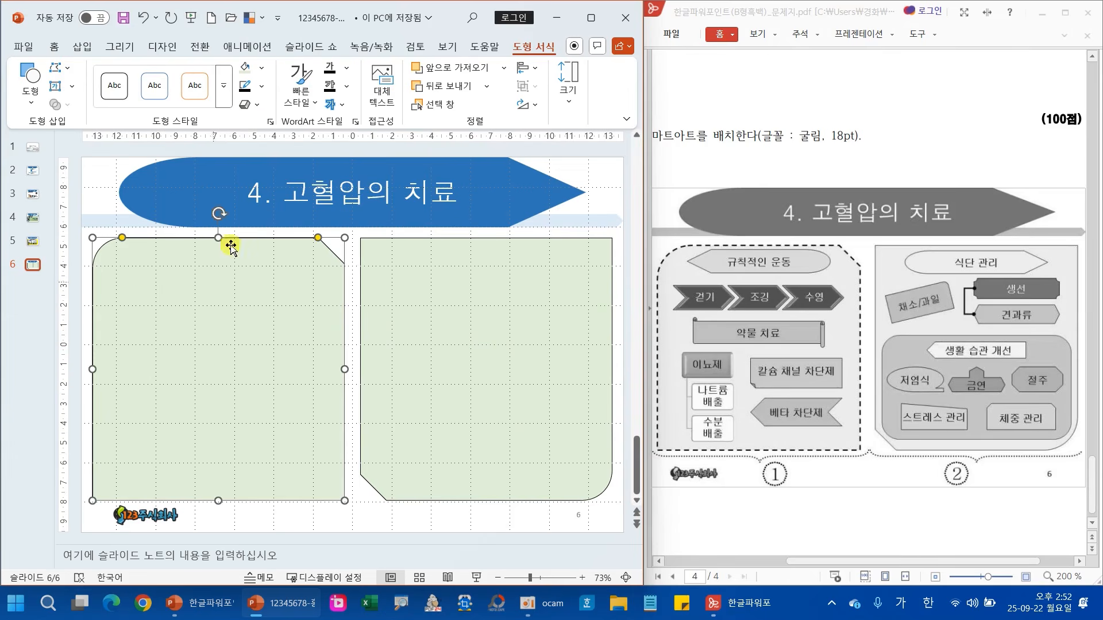
left_click(261, 86)
mouse_move(319, 435)
left_click(467, 475)
left_click(261, 86)
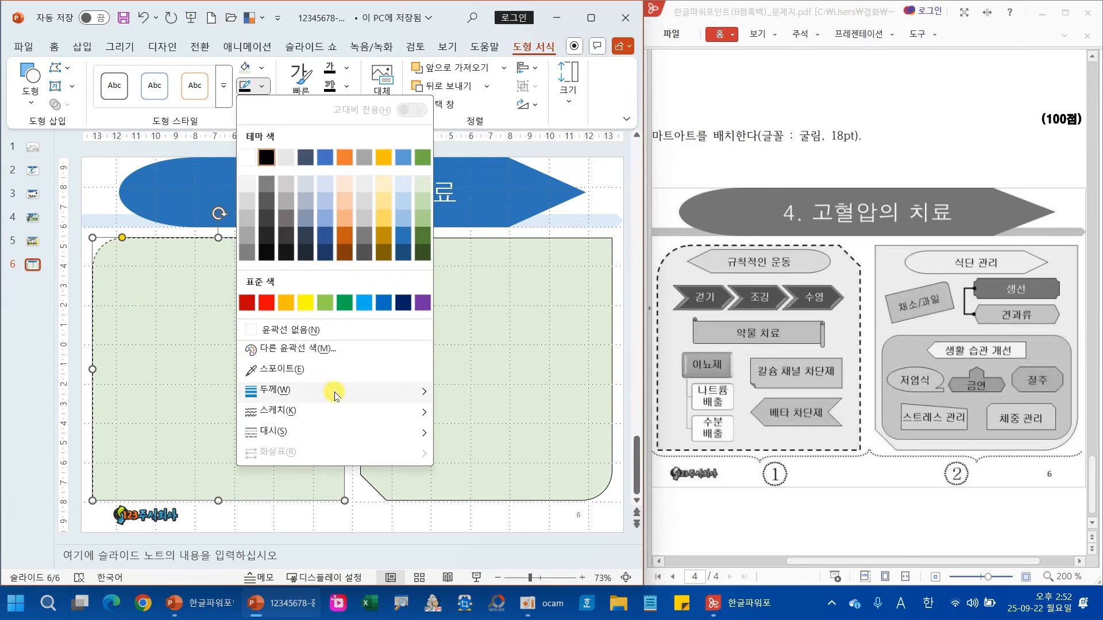
mouse_move(383, 399)
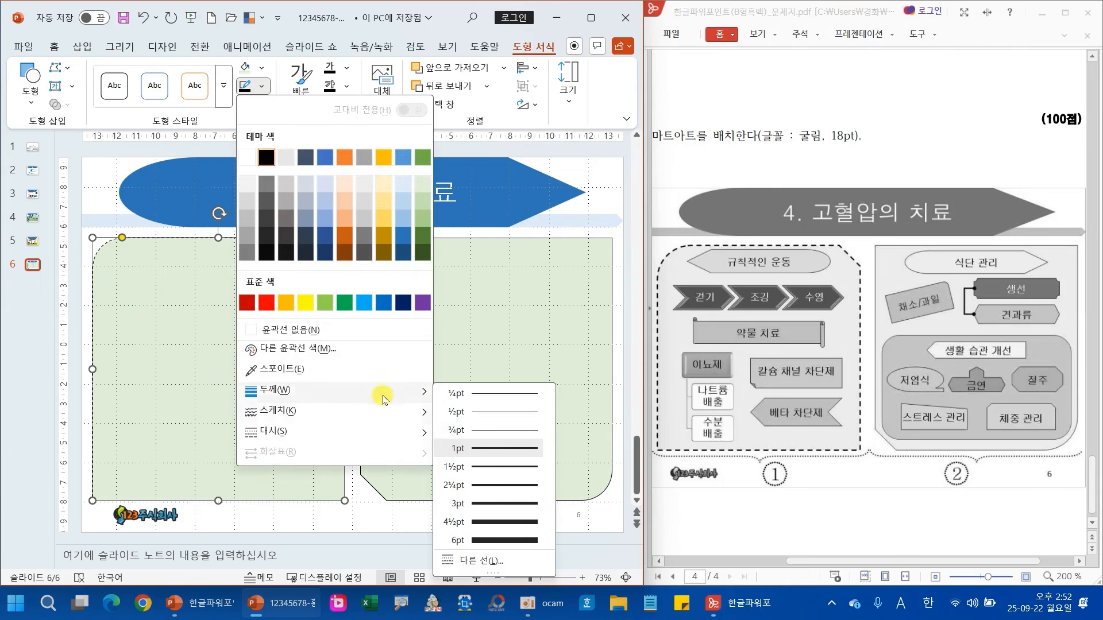
left_click(474, 487)
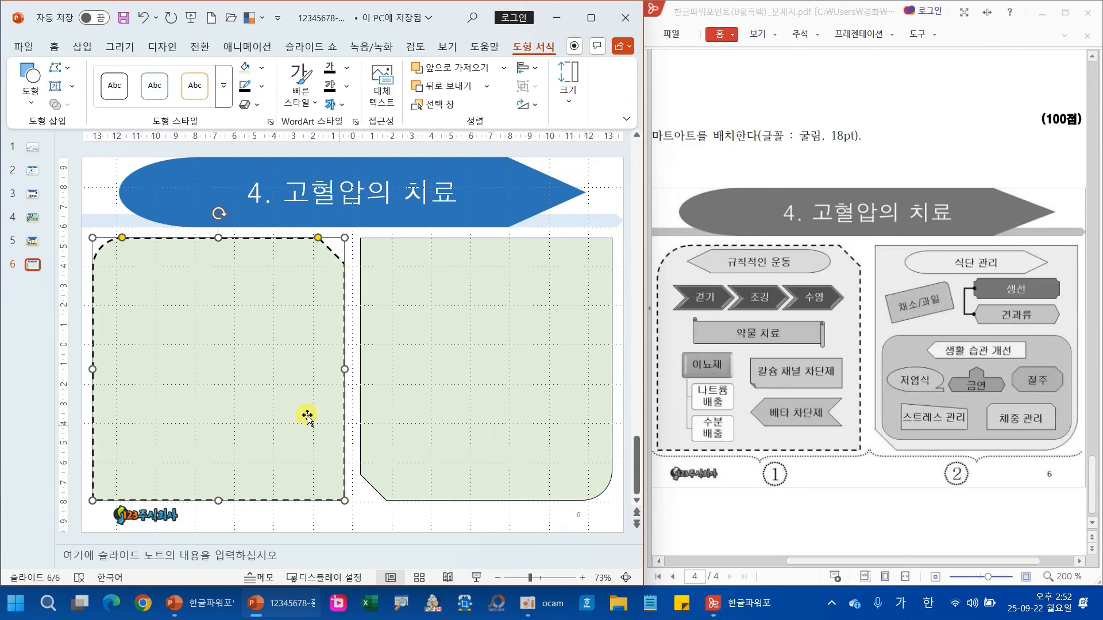
left_click(78, 374)
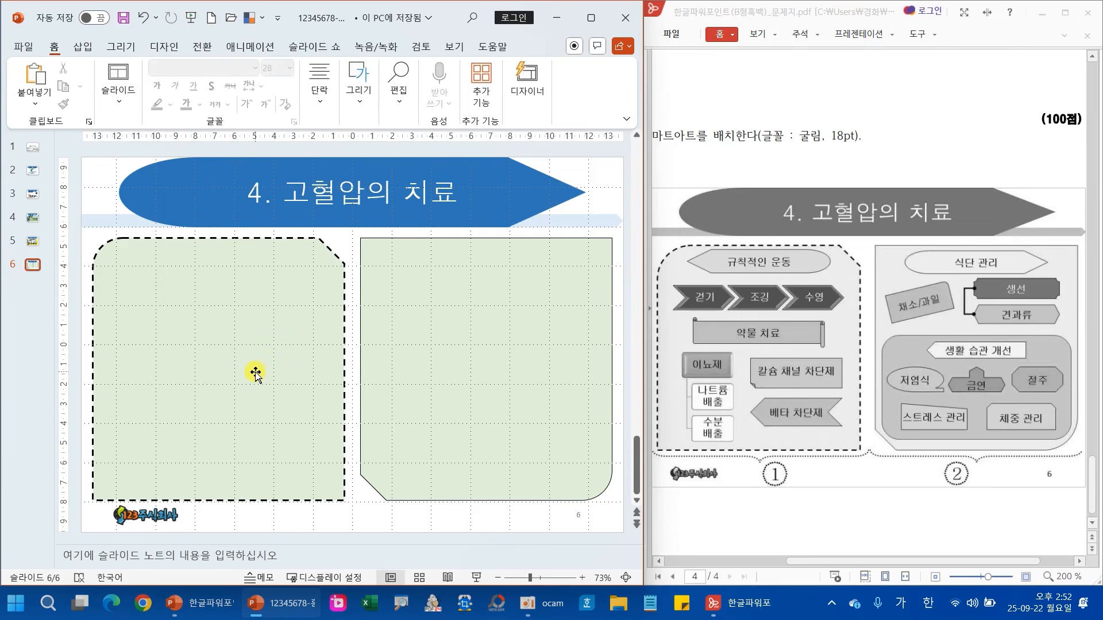
Draw a flowchart Display shape about 8.5 cm wide and 1.6 cm tall near the left panel's upper edge and fine-tune its position.
left_click_drag(757, 243, 794, 229)
left_click_drag(947, 244, 990, 230)
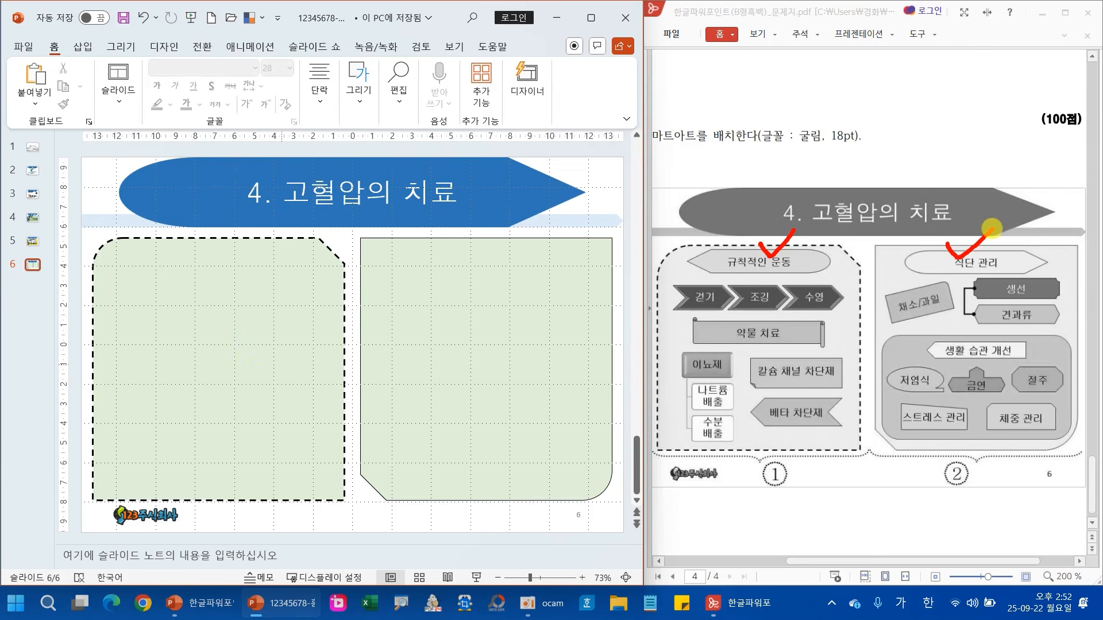
left_click(319, 92)
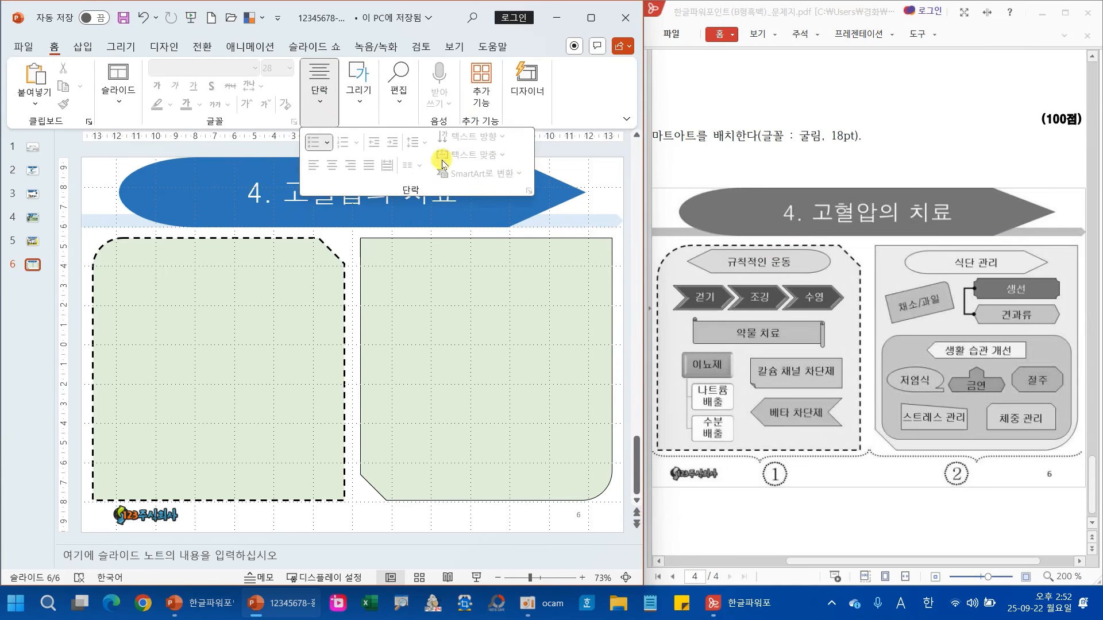
left_click(368, 106)
left_click(458, 162)
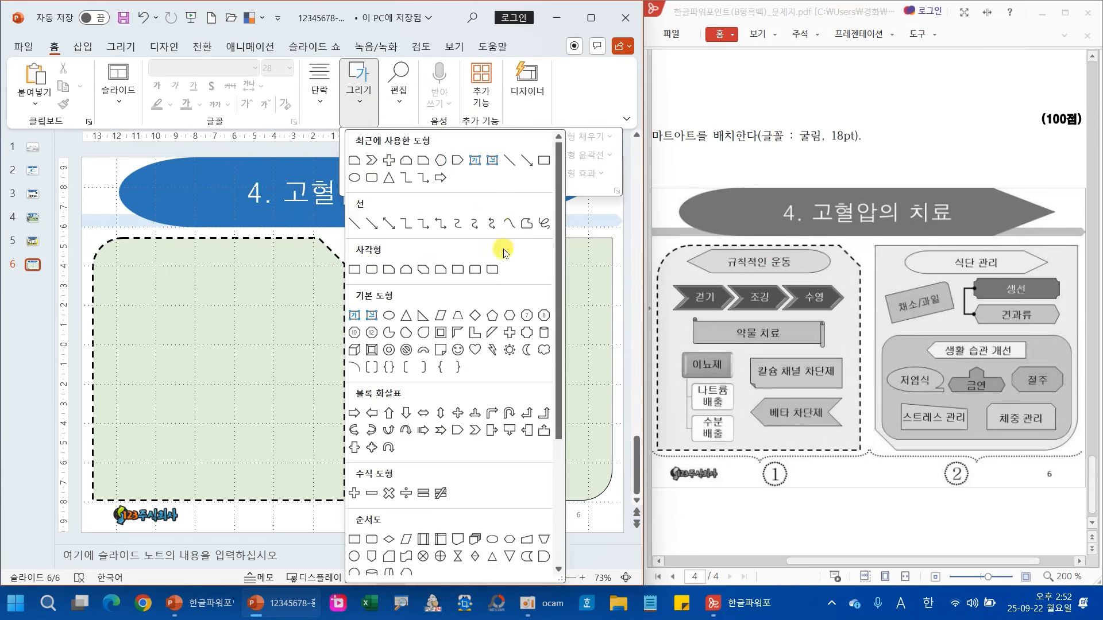
left_click_drag(558, 406, 549, 483)
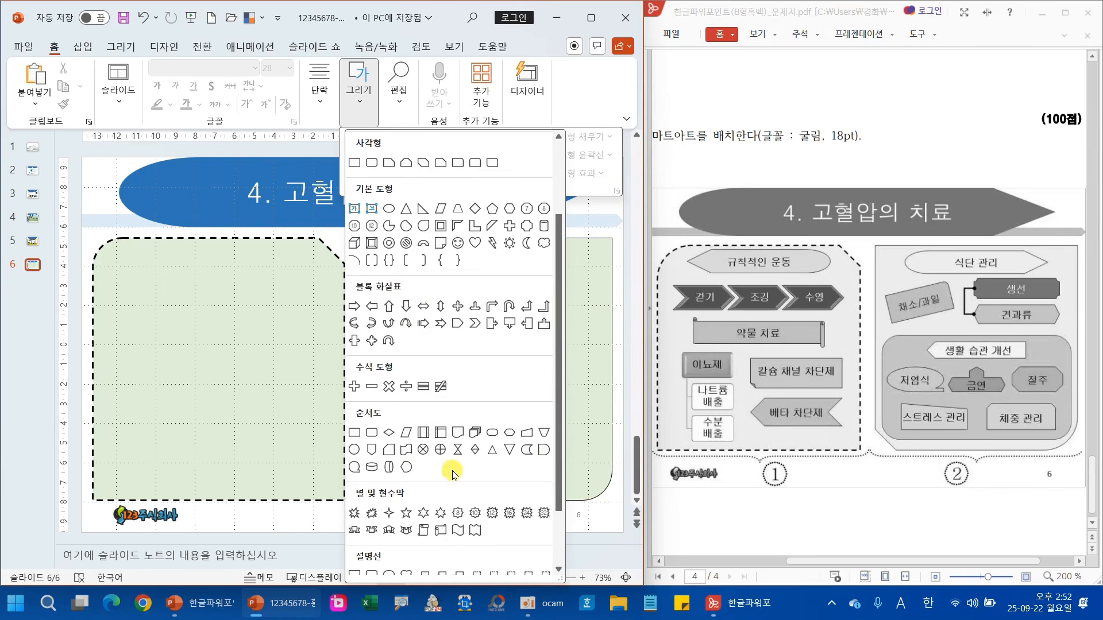
left_click(407, 469)
left_click_drag(129, 246, 293, 278)
key("ctrl+Up")
key("ctrl+Up")
key("ctrl+Left")
key("ctrl+Left")
key("ctrl+Left")
key("ctrl+Left")
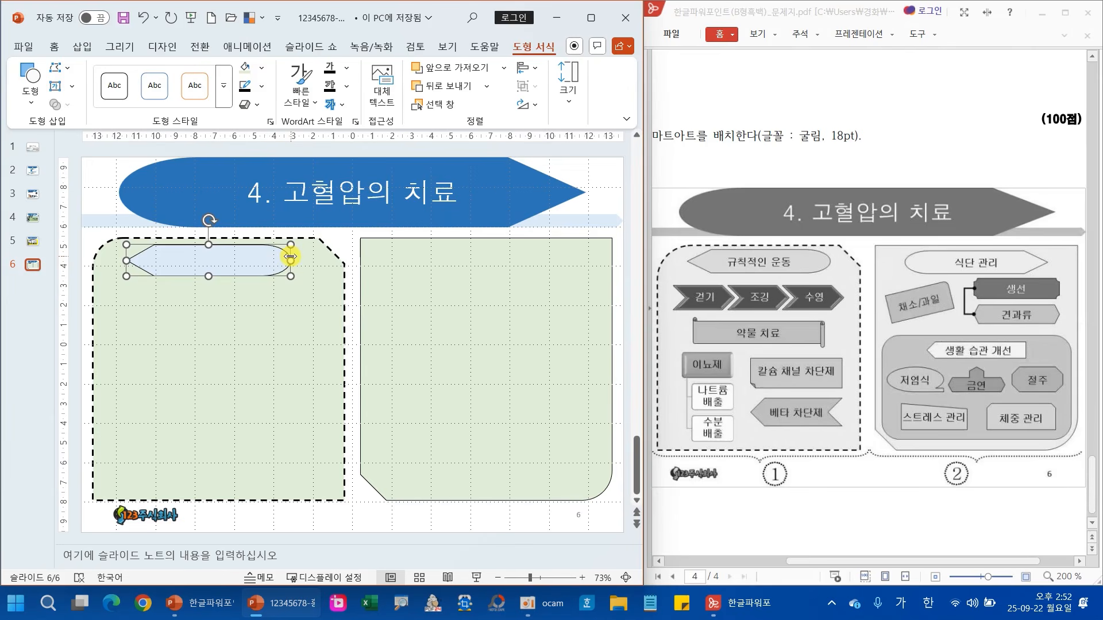
Widen the heading shape slightly, copy it onto the right panel at the same height, and flip the copy horizontally.
left_click_drag(291, 257, 530, 263)
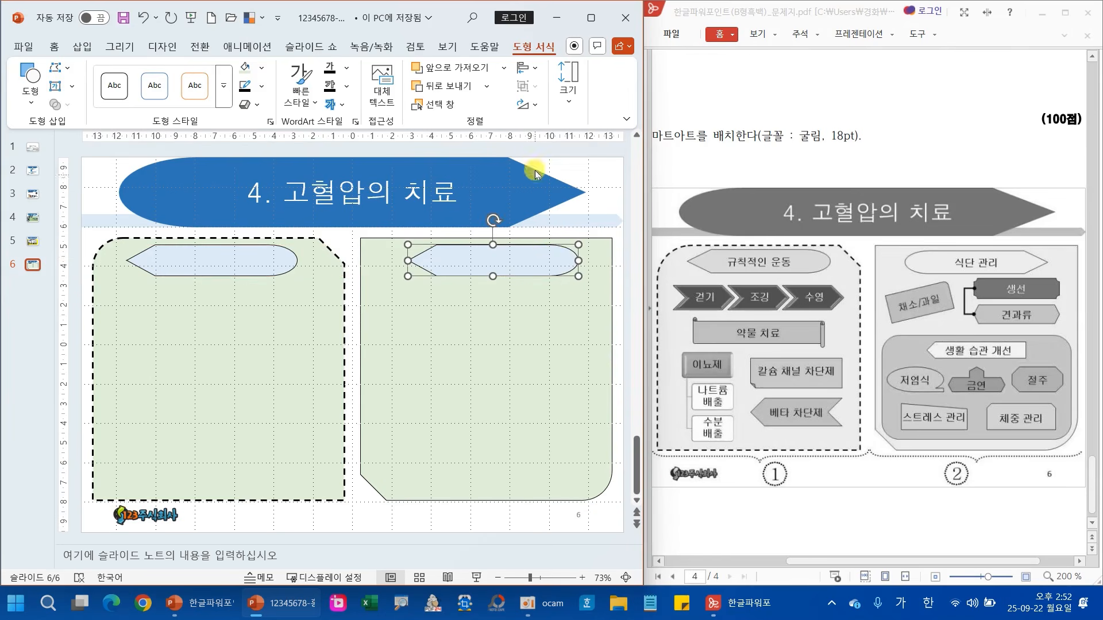
left_click(533, 105)
left_click(549, 184)
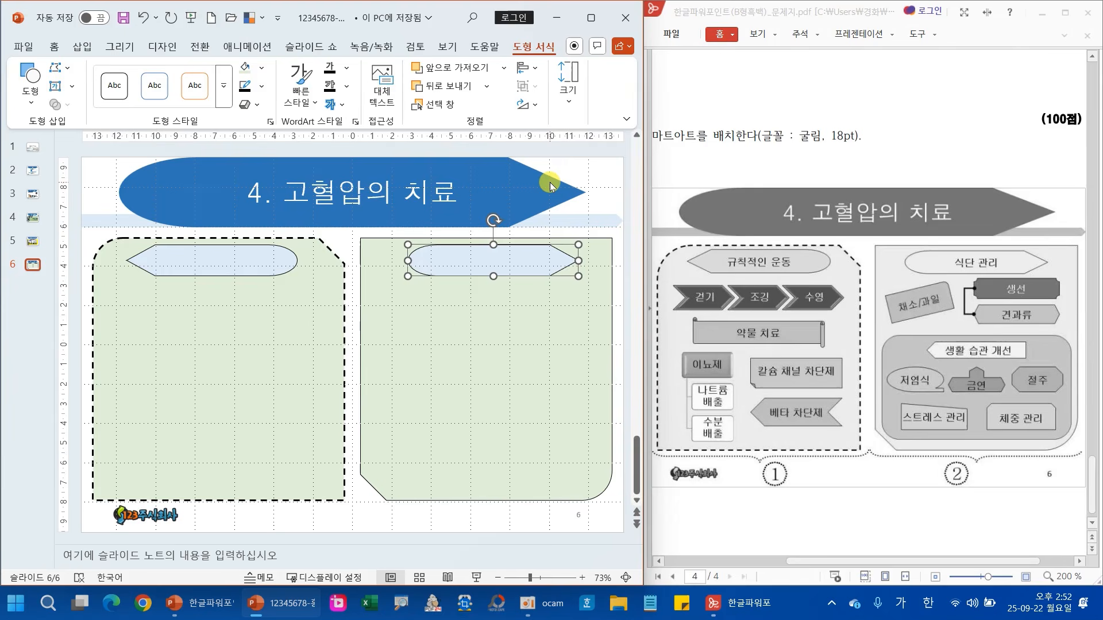
Label the right panel's heading shape 식단 관리 and the left panel's heading shape 규칙적인 운동.
type("ㅅ")
type("단 관리")
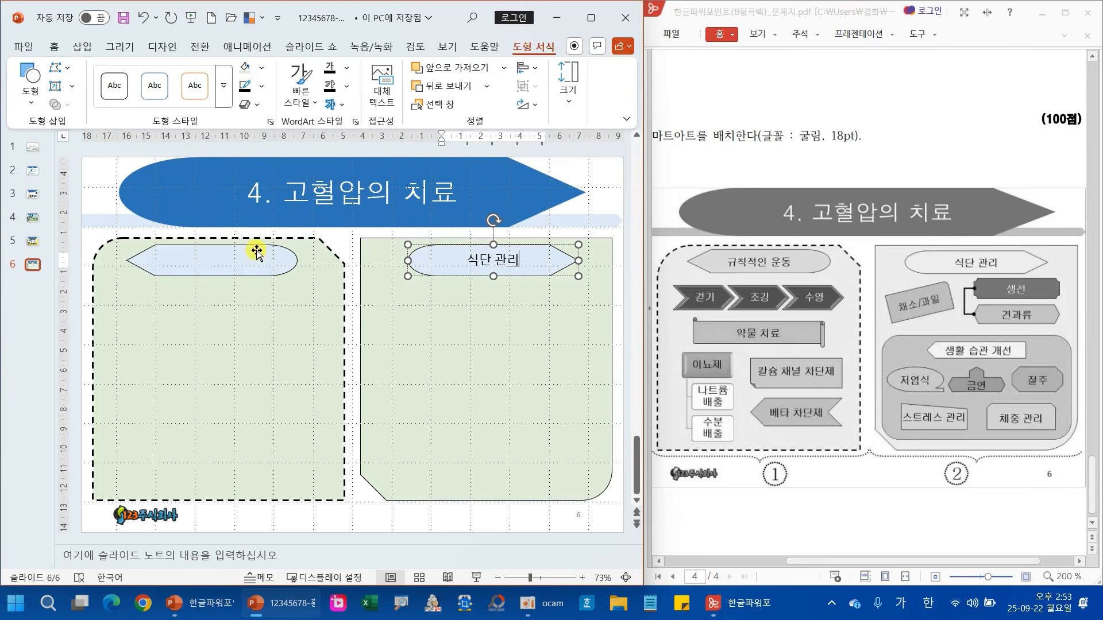
left_click(256, 249)
type("규칙적이ㄴ 운도")
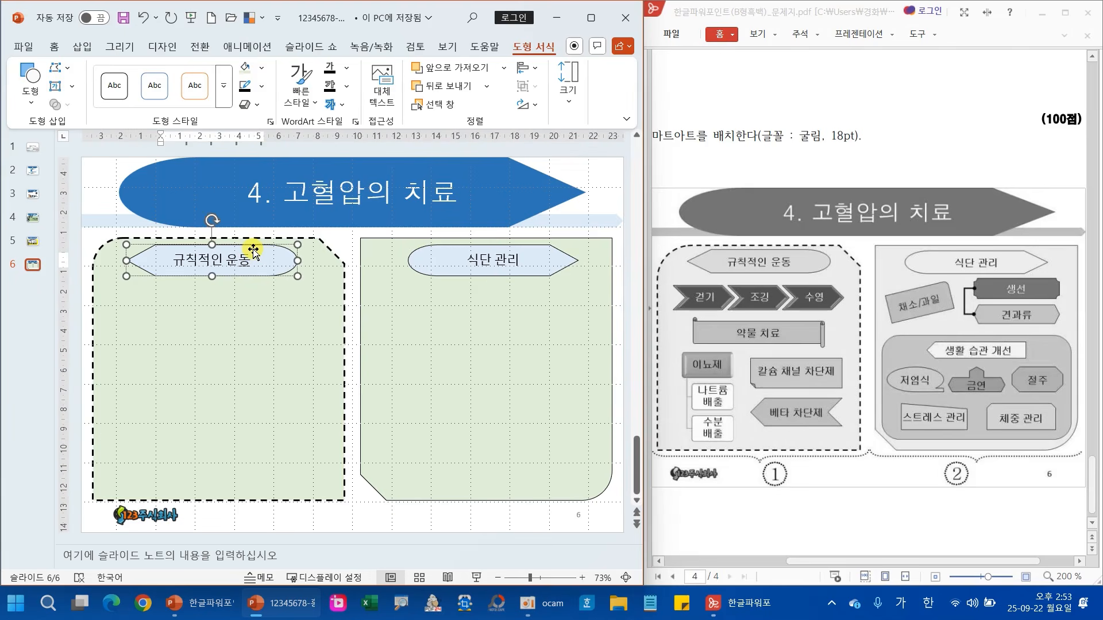
left_click(402, 521)
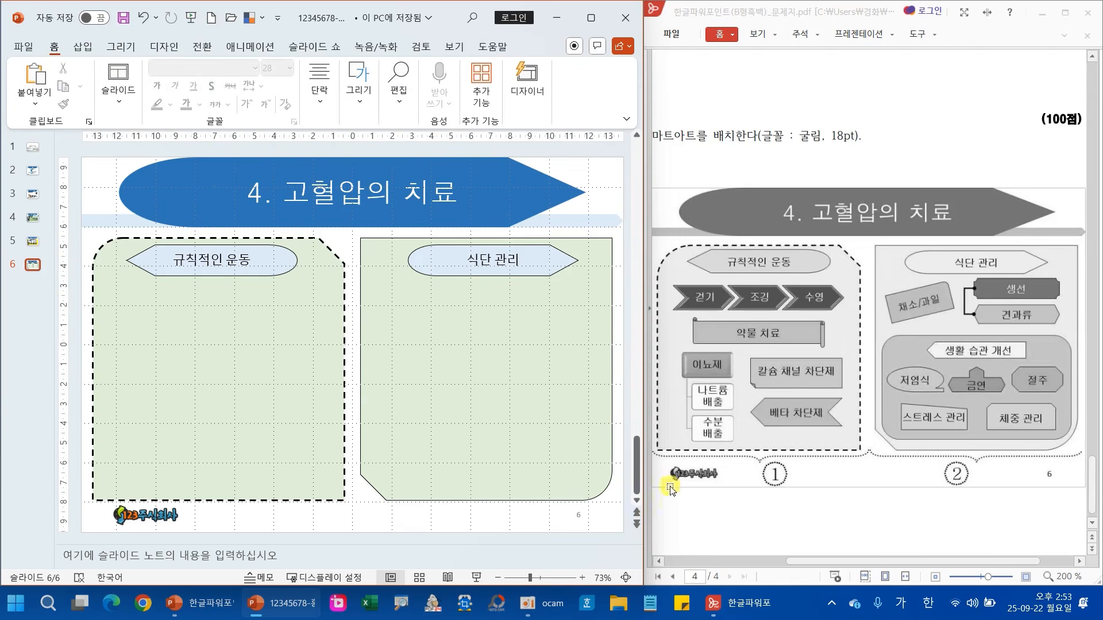